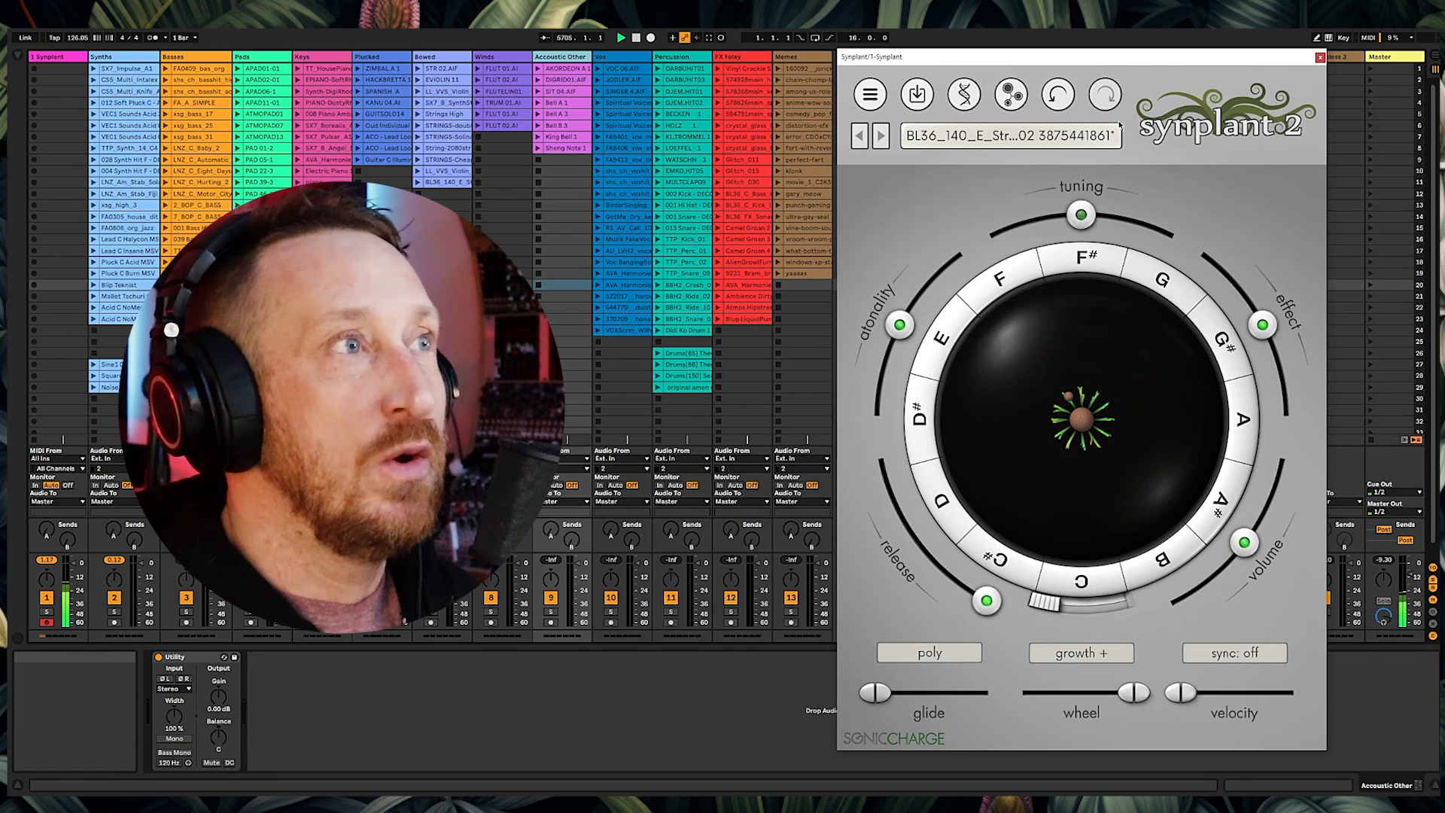
Step: Load the FLUT 01.AI clip into the Genopatch view as the reference sound
{"action": "left_click", "coordinate": [1010, 94]}
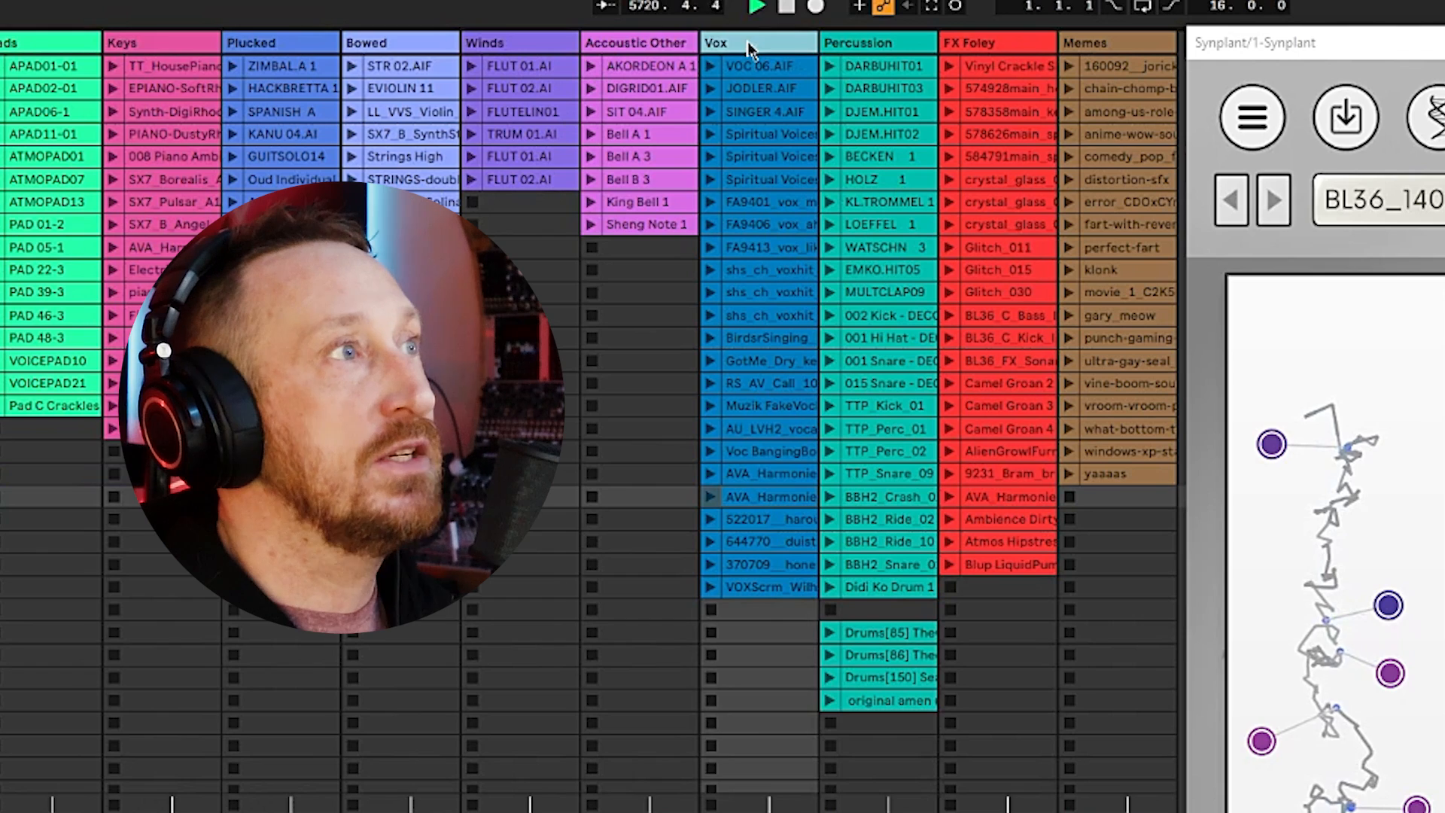
{"action": "left_click", "coordinate": [997, 45]}
{"action": "left_click", "coordinate": [1090, 43]}
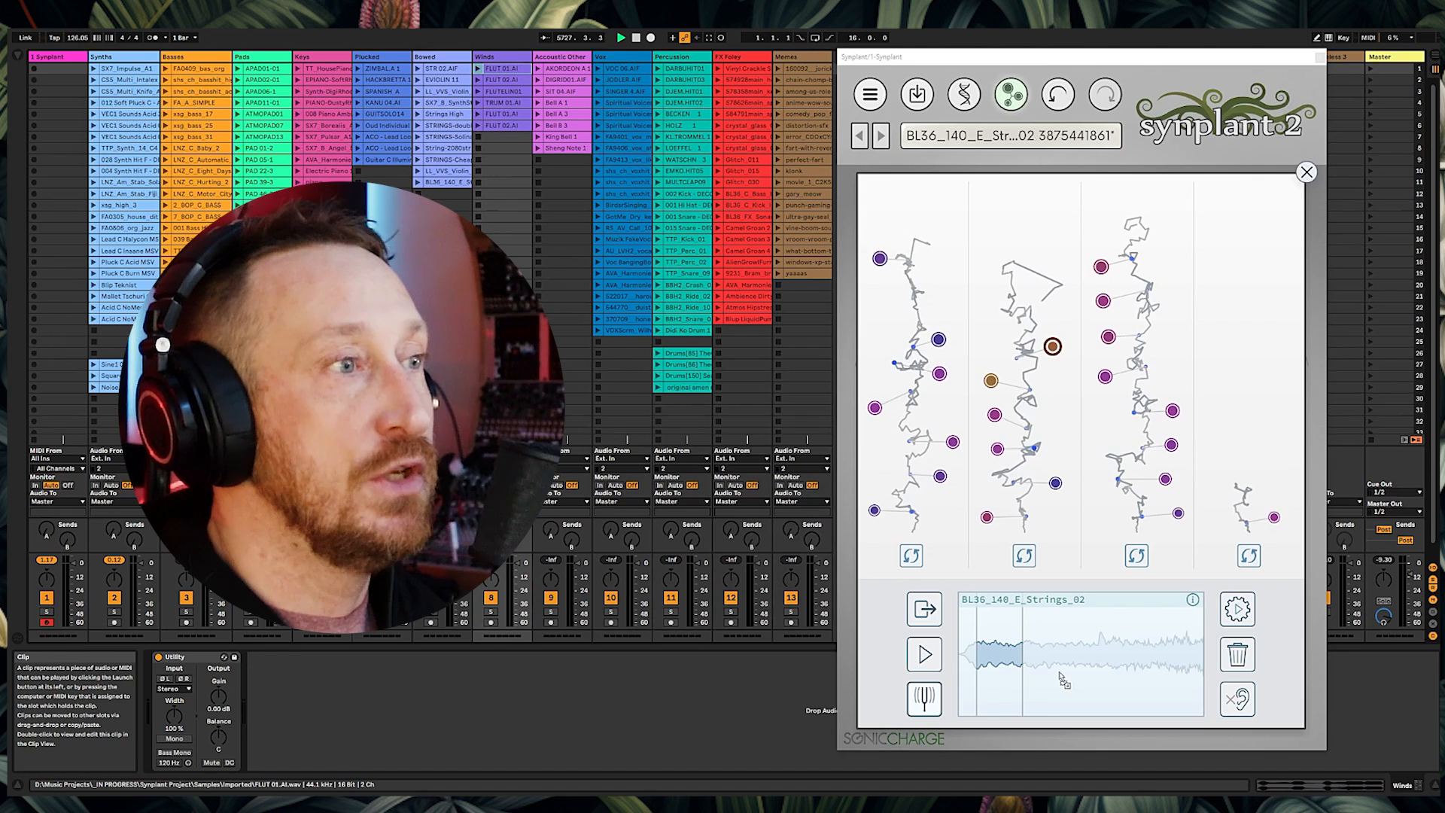
{"action": "left_click_drag", "start_coordinate": [1065, 679], "coordinate": [1063, 678]}
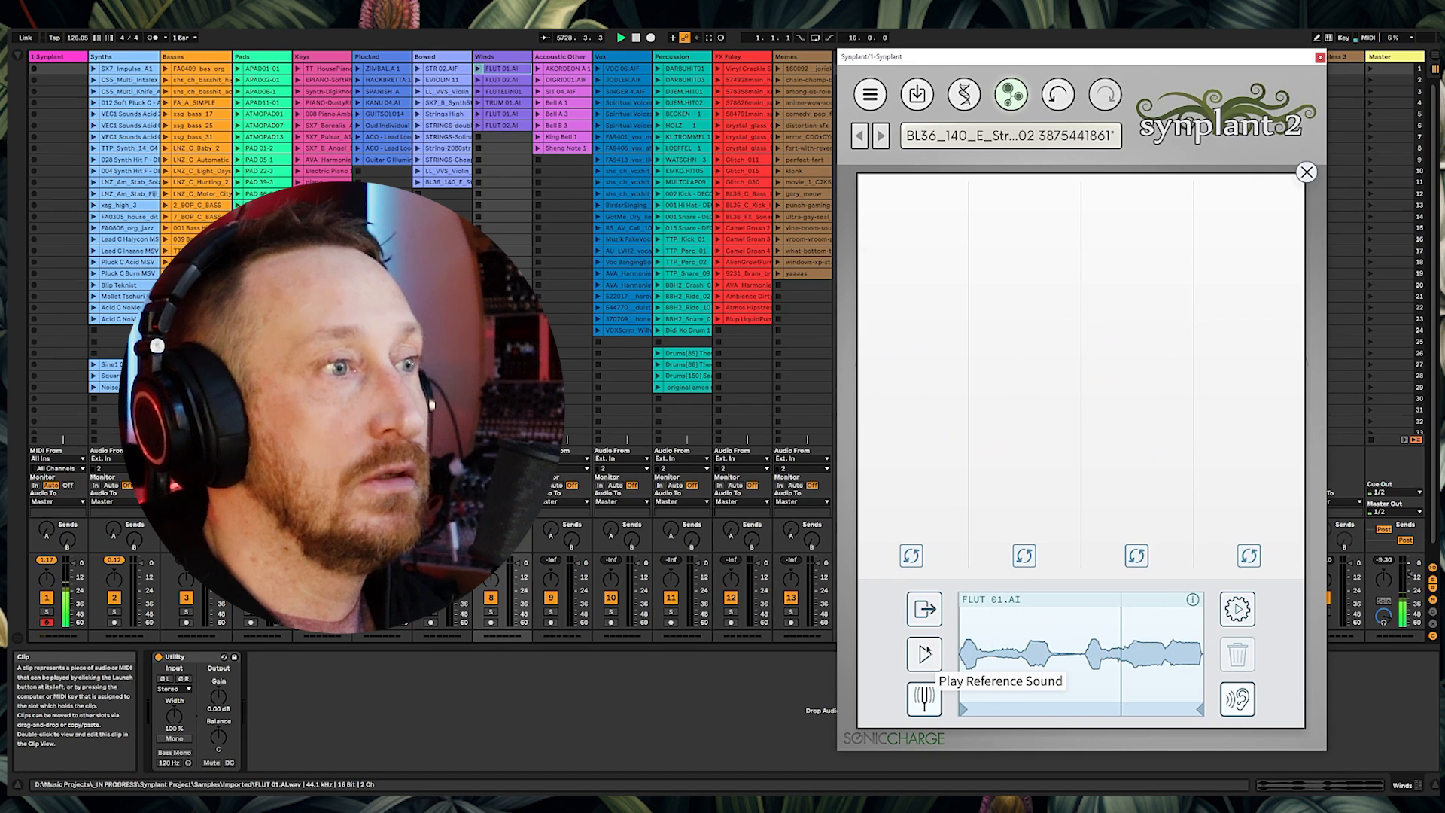
Step: Preview the reference, trim its region to the opening section, and generate patches from it
{"action": "left_click", "coordinate": [933, 669]}
{"action": "left_click_drag", "start_coordinate": [1166, 707], "coordinate": [1018, 708]}
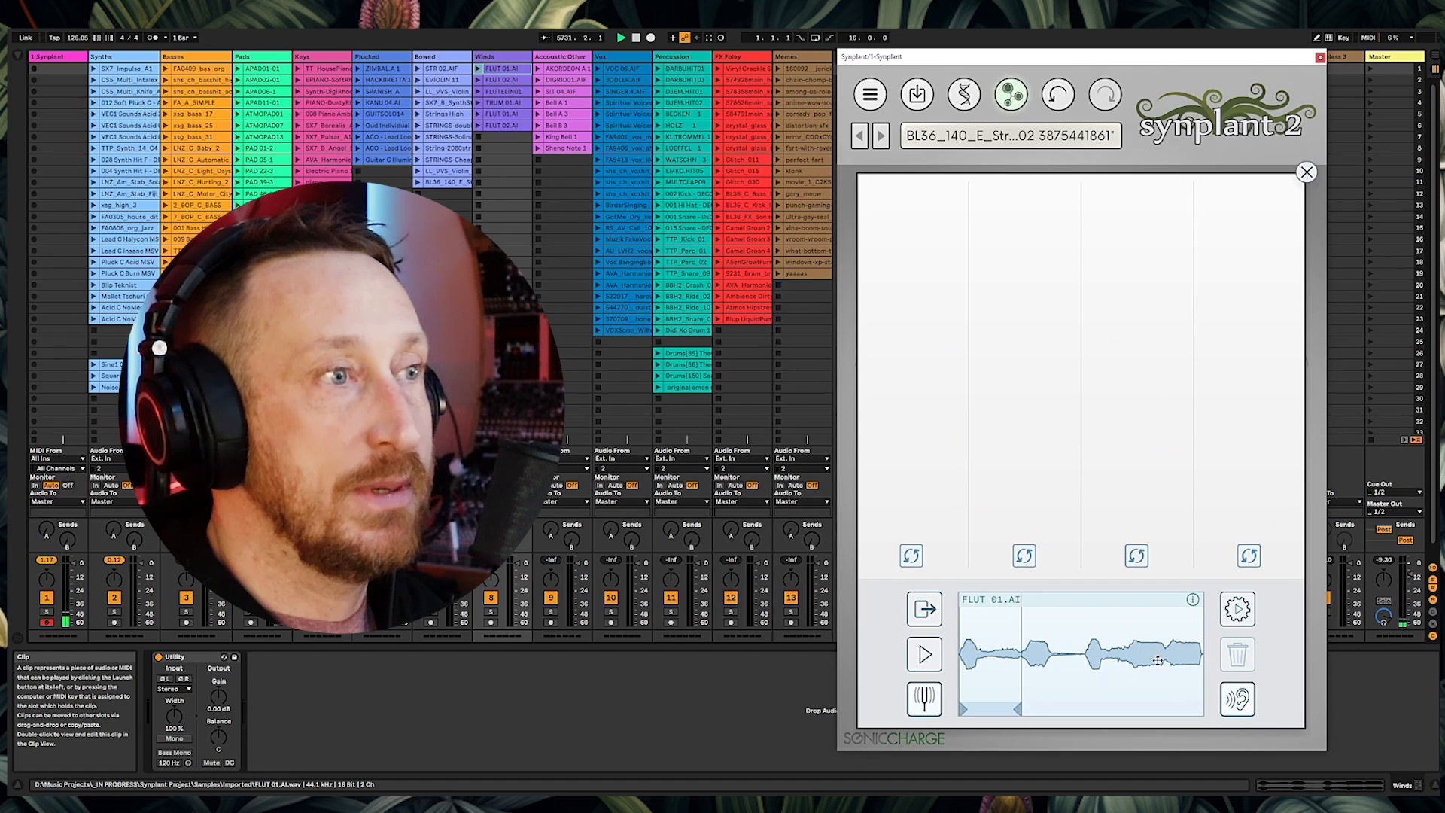
{"action": "left_click", "coordinate": [1238, 609]}
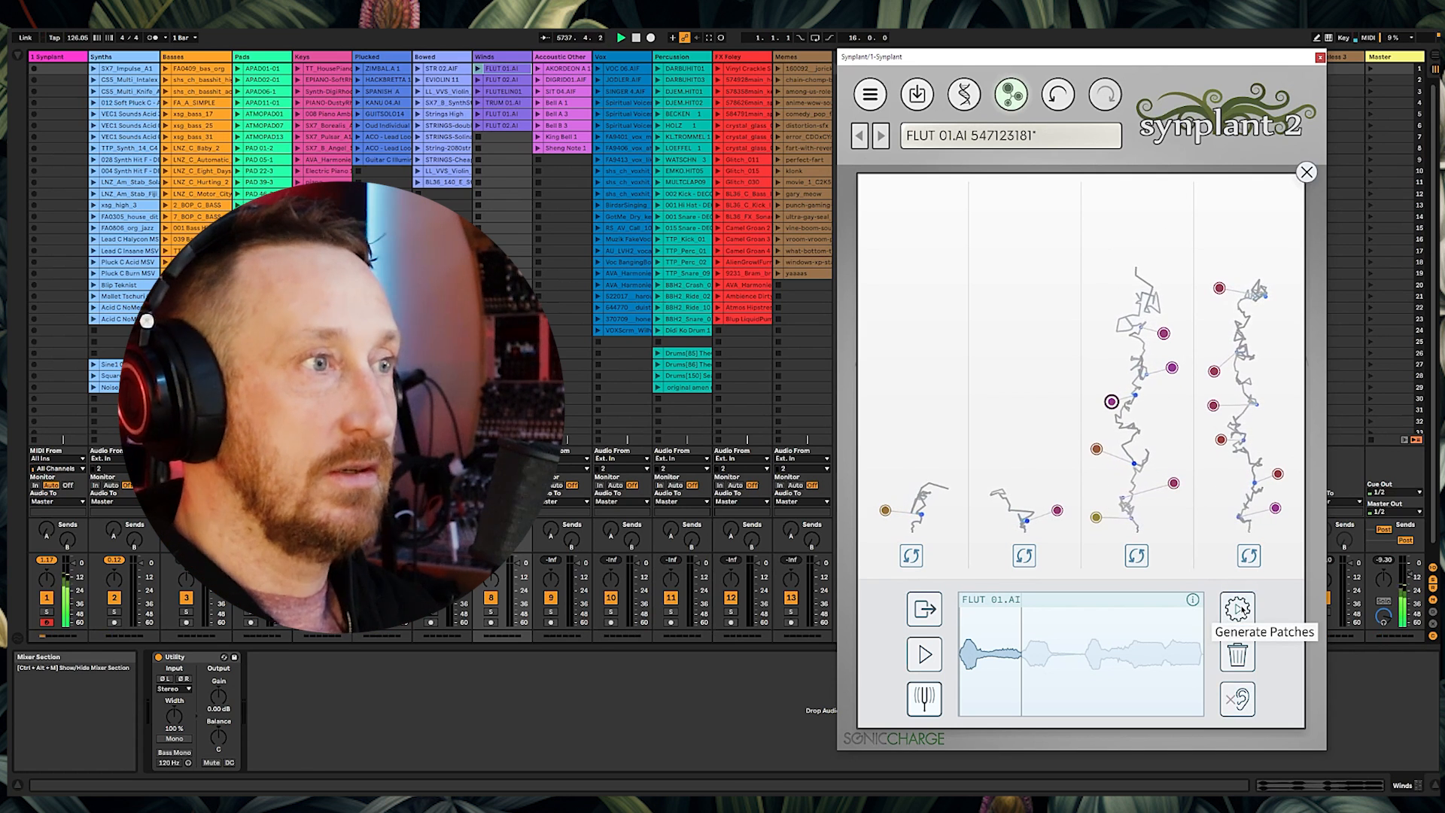
Step: Close the Genopatch view and lower the atonality control
{"action": "left_click", "coordinate": [1302, 176]}
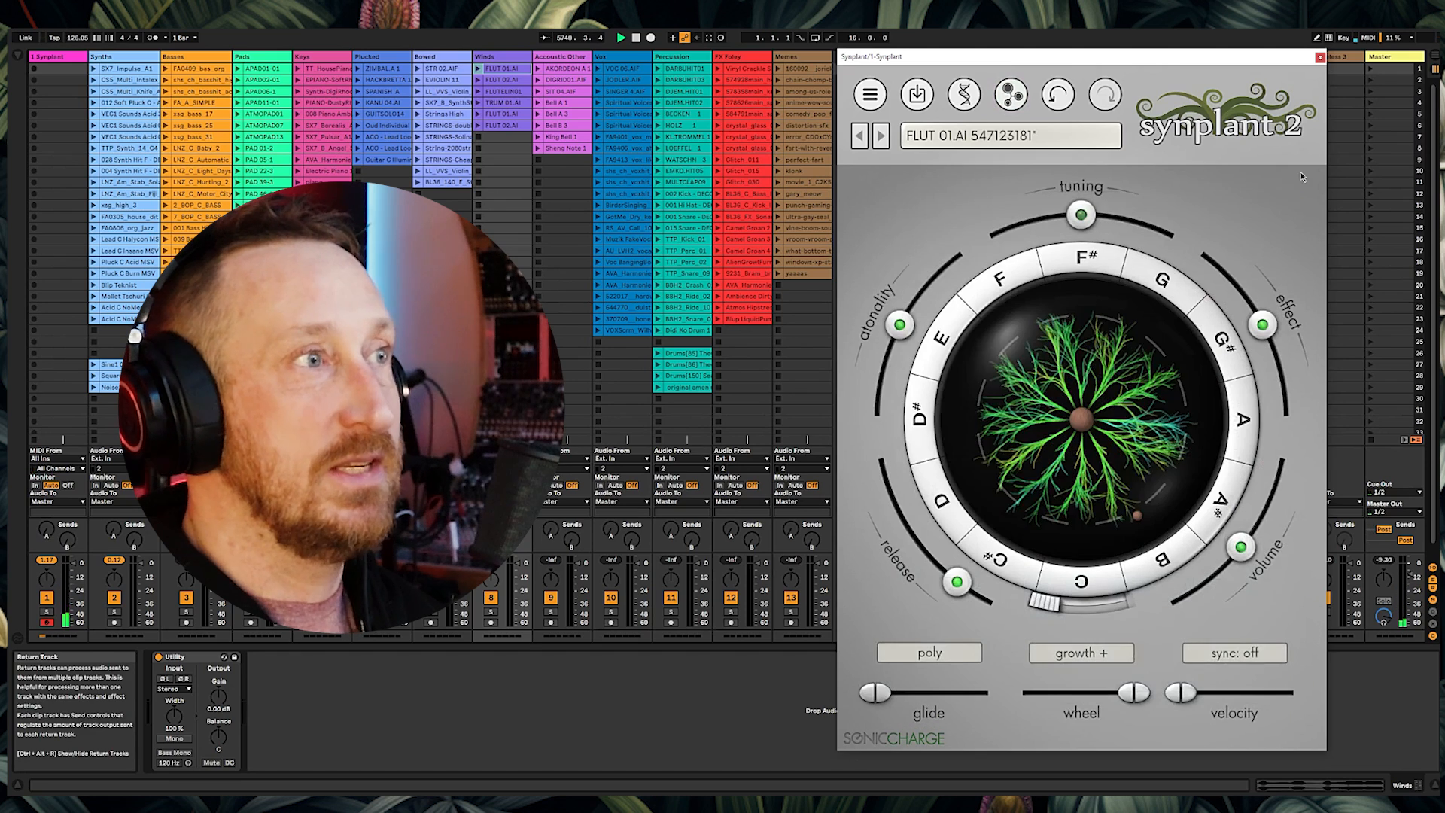
{"action": "left_click_drag", "start_coordinate": [897, 315], "coordinate": [877, 410]}
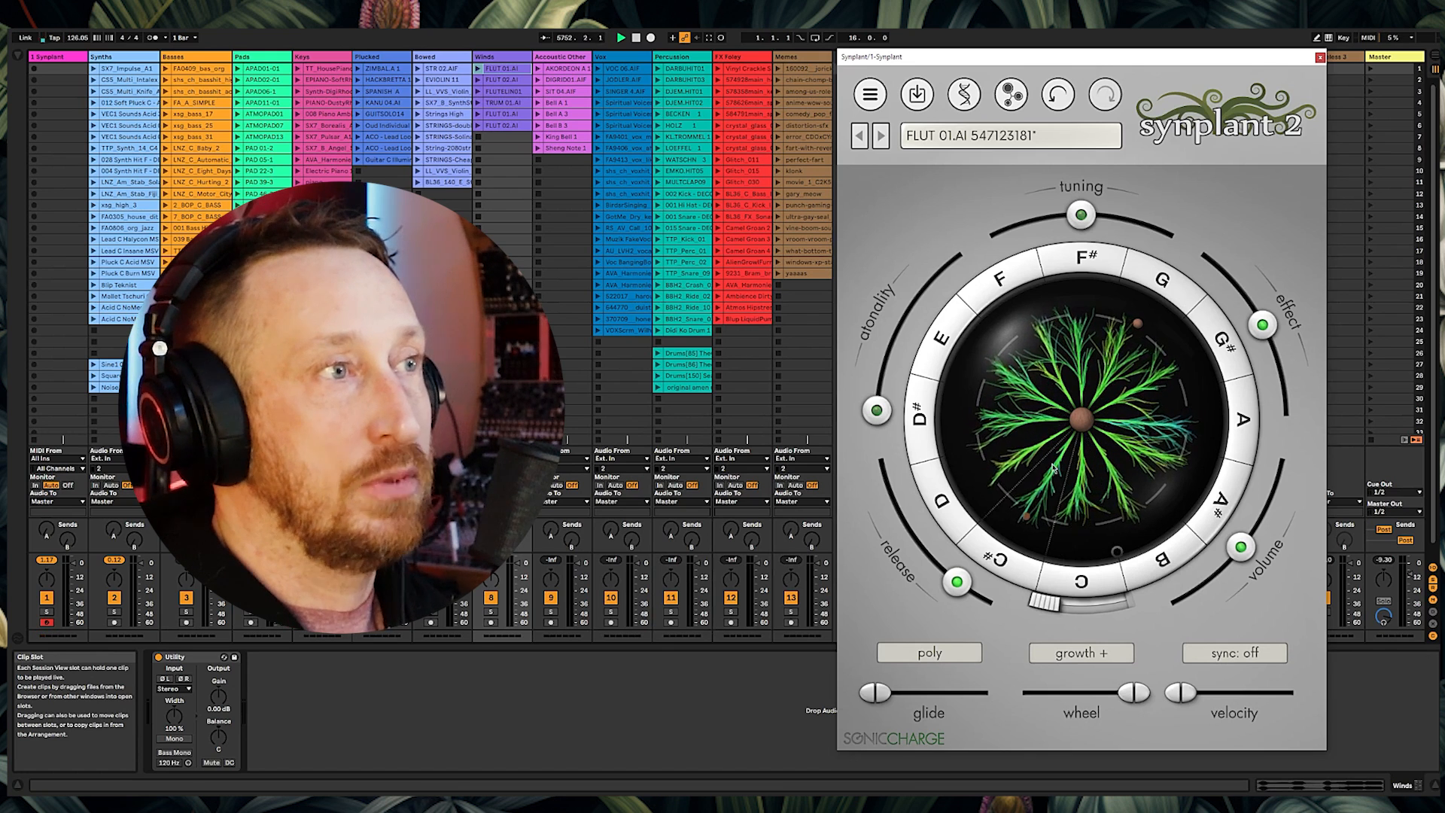
Step: Reshape the plant by pulling its branches around the bulb to vary the sound
{"action": "left_click_drag", "start_coordinate": [1052, 468], "coordinate": [1082, 458]}
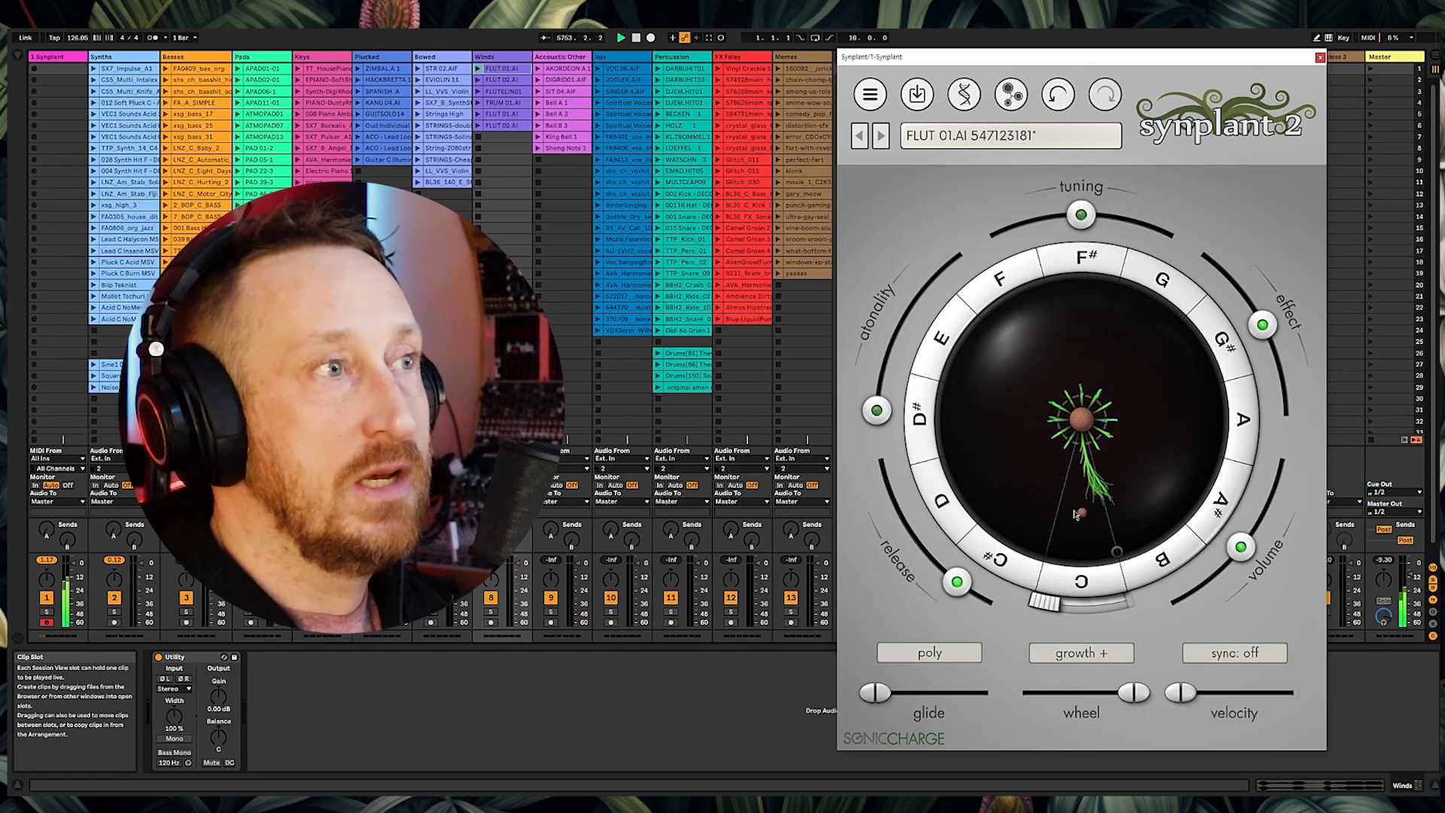
{"action": "left_click_drag", "start_coordinate": [1031, 476], "coordinate": [987, 483]}
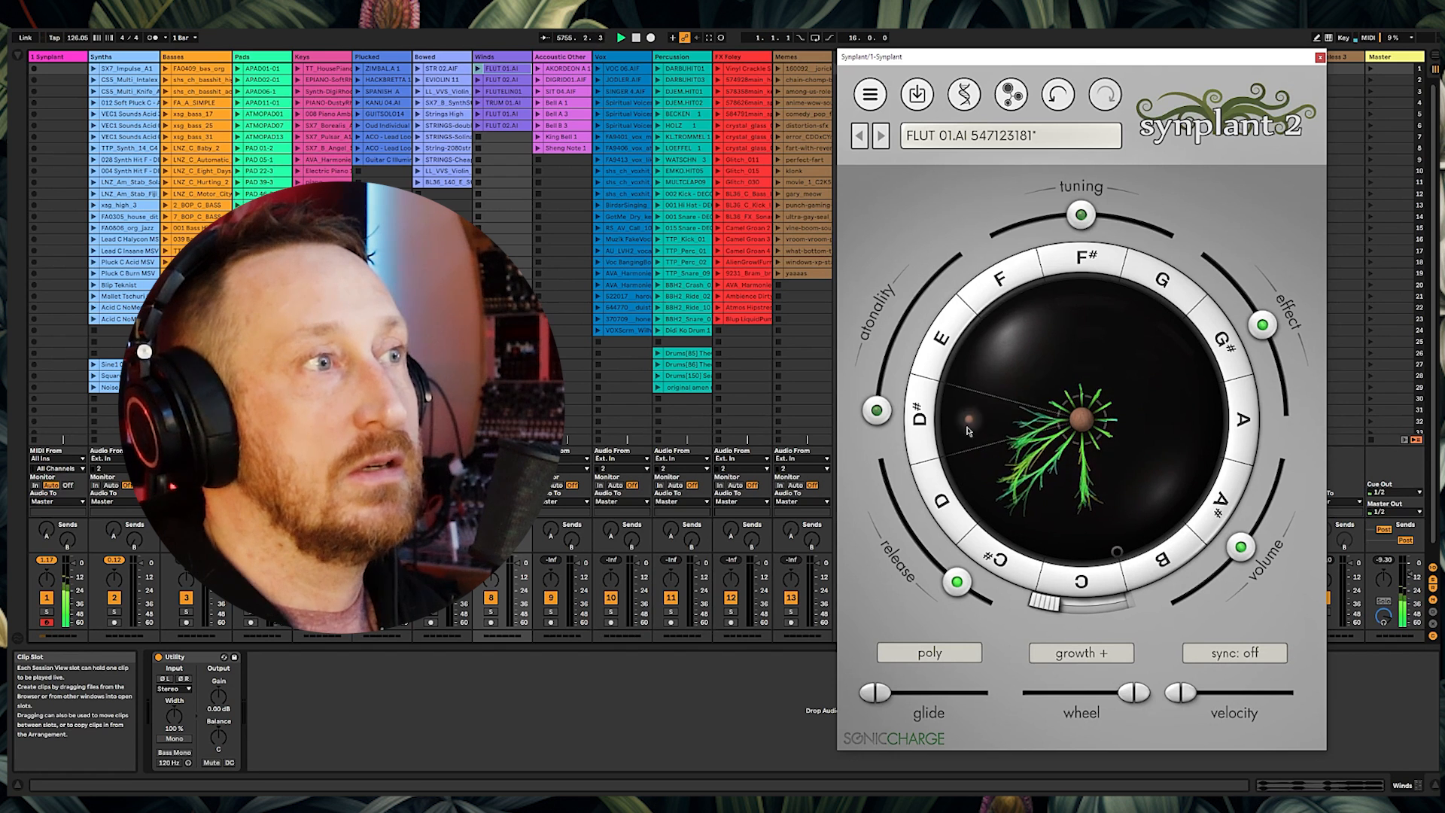
{"action": "left_click_drag", "start_coordinate": [1044, 386], "coordinate": [1137, 518]}
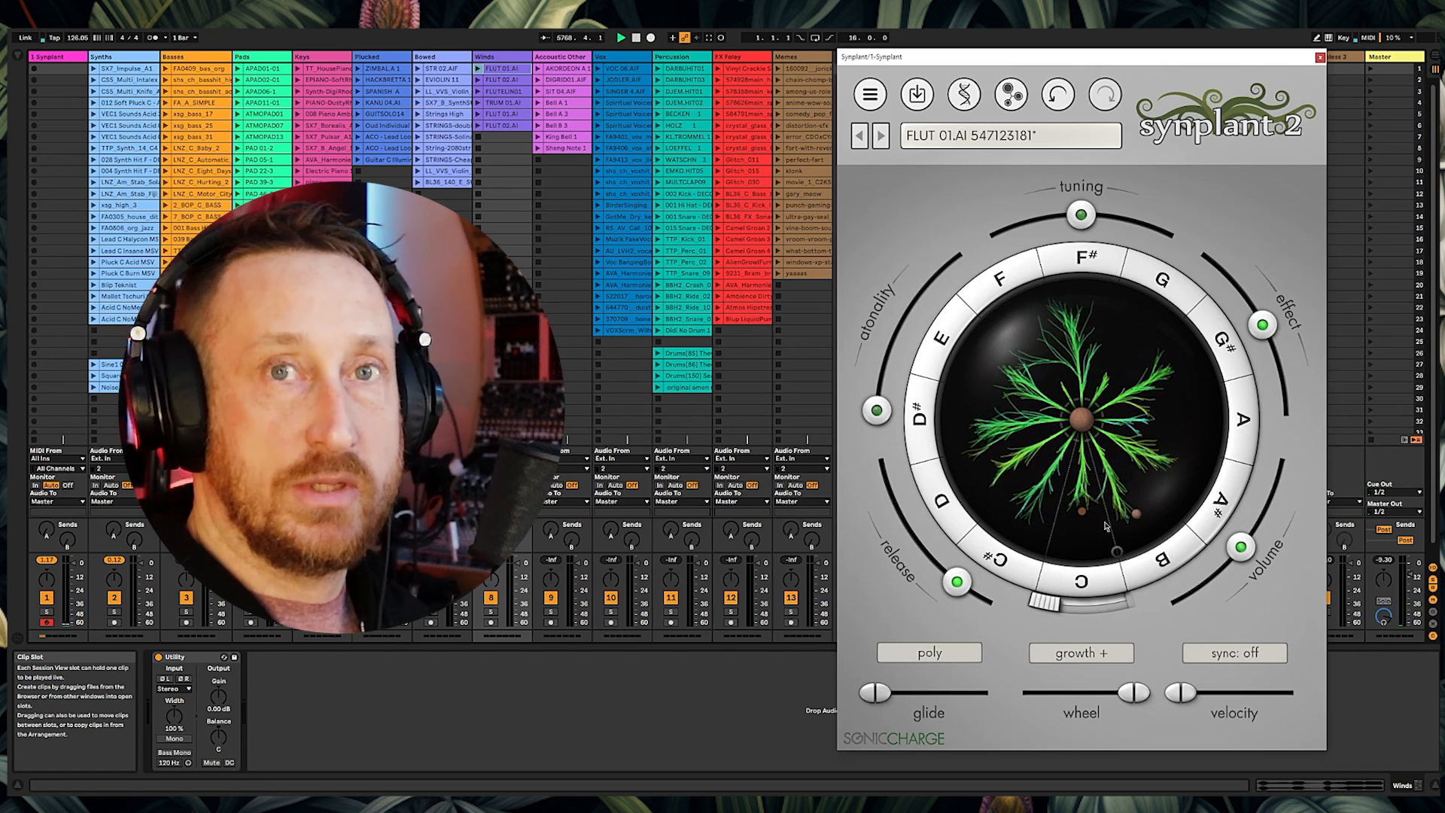
Step: Switch the bulb mode to velocity and turn the wheel to a lower velocity
{"action": "left_click", "coordinate": [1084, 603]}
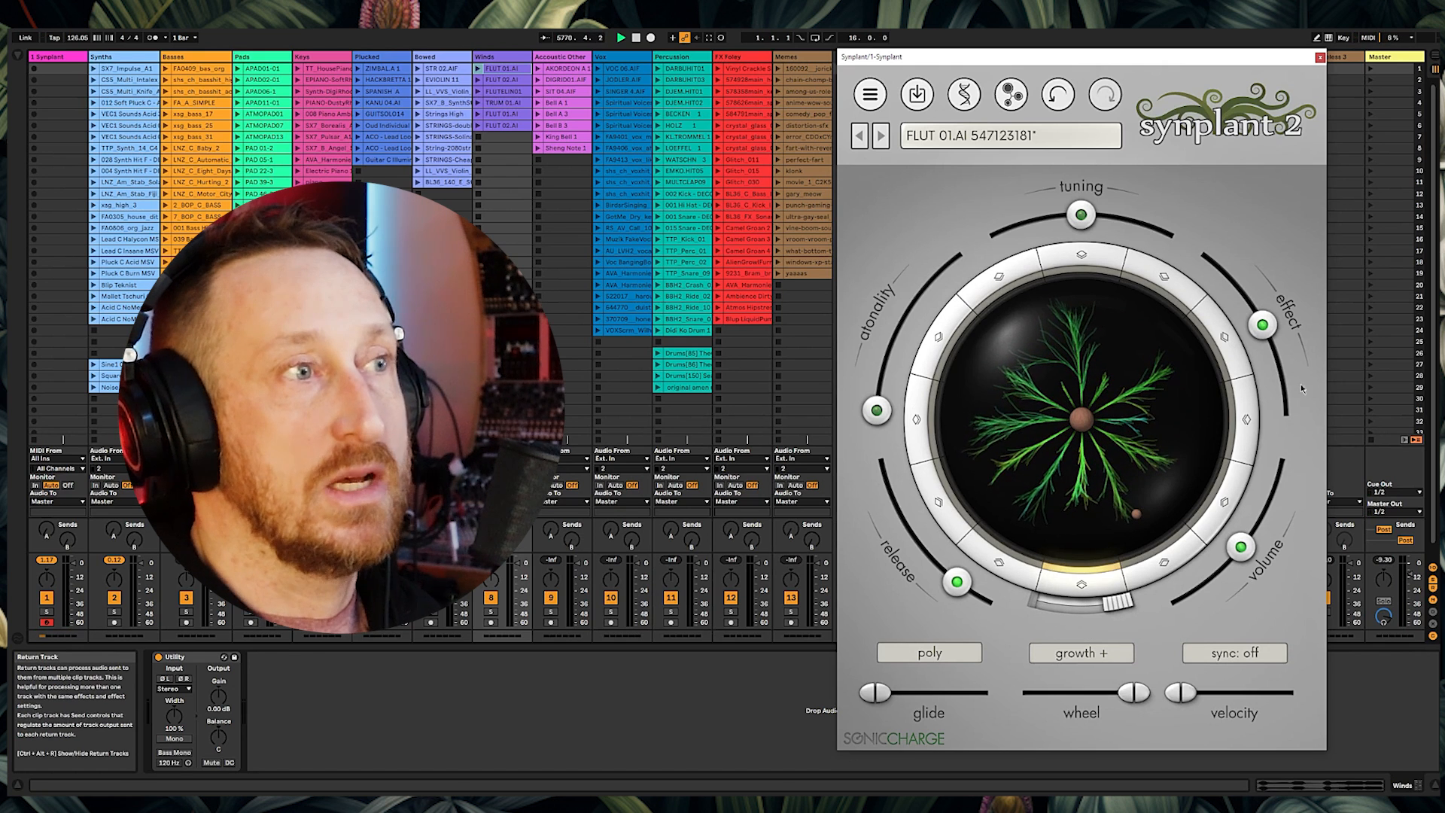
{"action": "left_click_drag", "start_coordinate": [1120, 608], "coordinate": [1079, 614]}
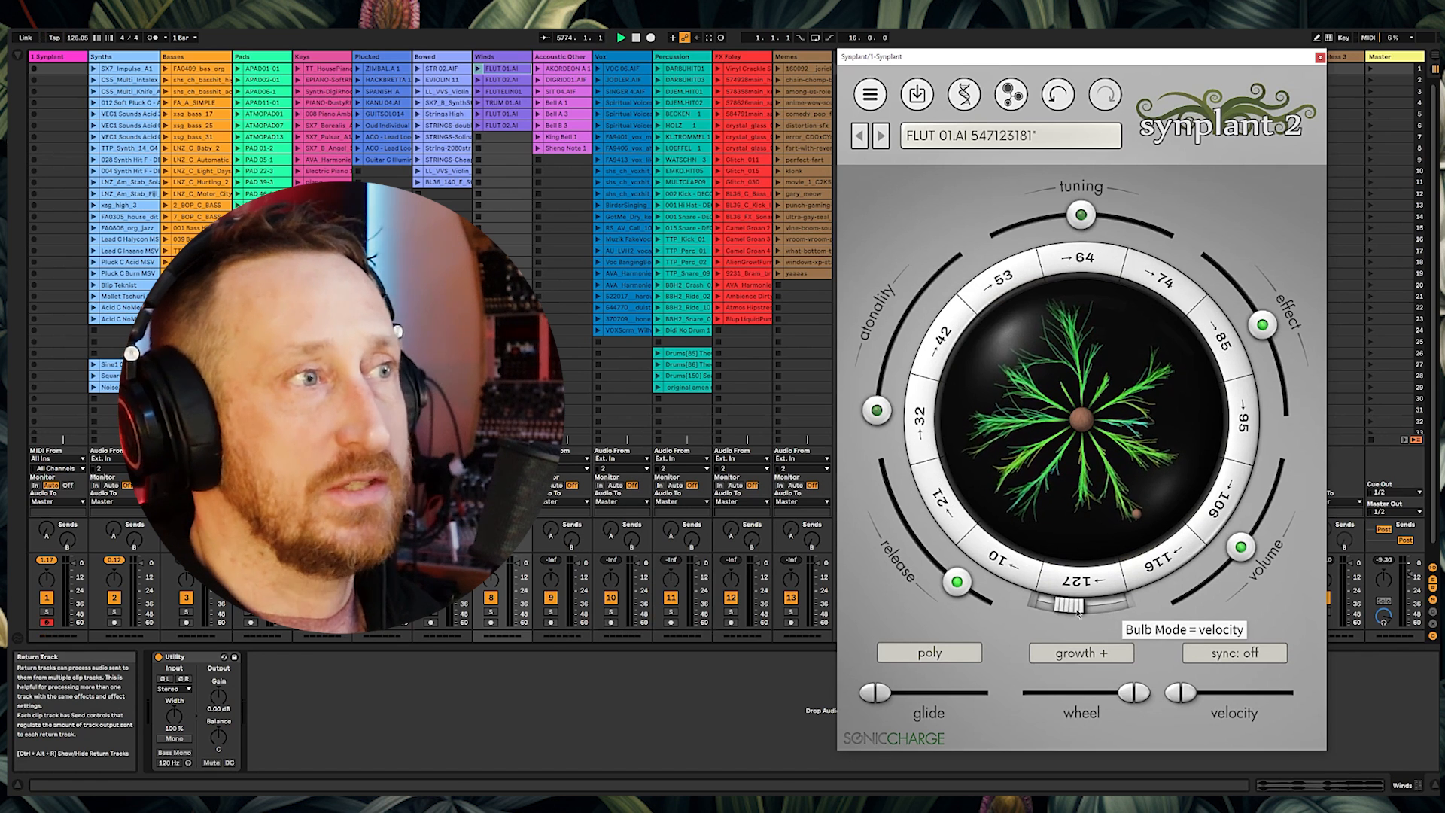
{"action": "left_click_drag", "start_coordinate": [1048, 611], "coordinate": [1022, 606]}
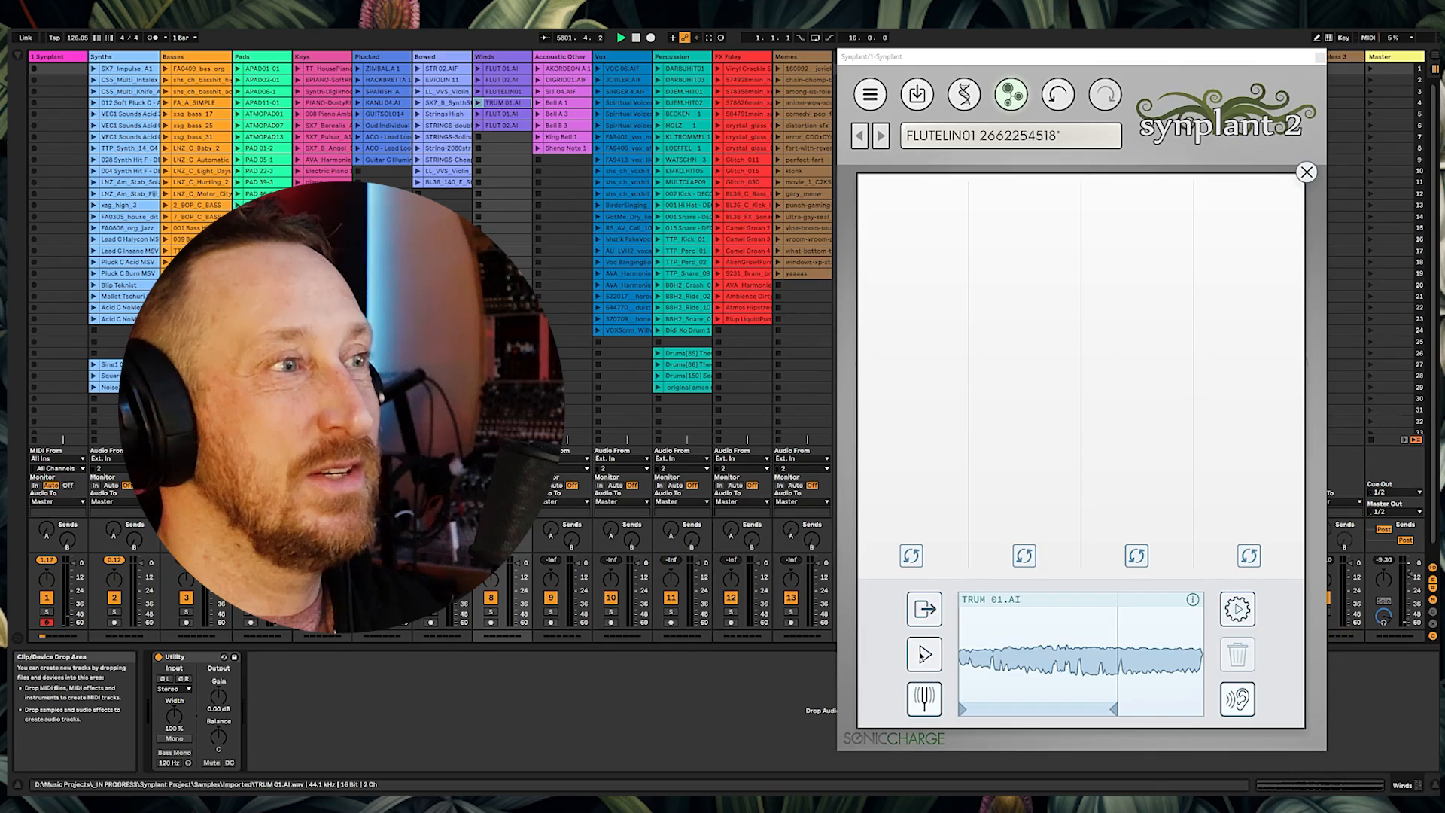
Step: Preview the TRUM 01.AI reference, move the region start to its final section, and generate patches
{"action": "left_click", "coordinate": [924, 655]}
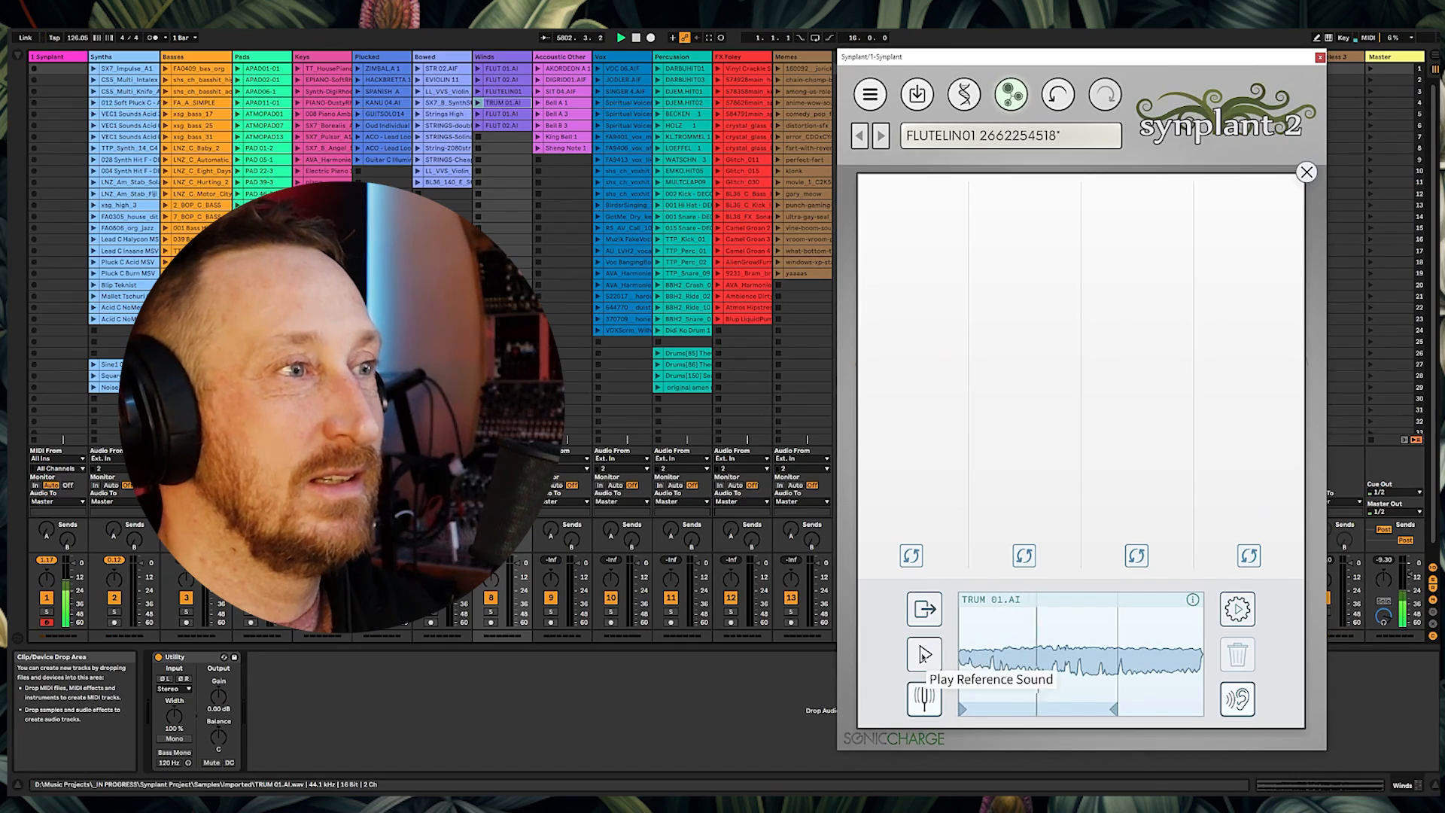
{"action": "left_click_drag", "start_coordinate": [1035, 715], "coordinate": [1124, 712]}
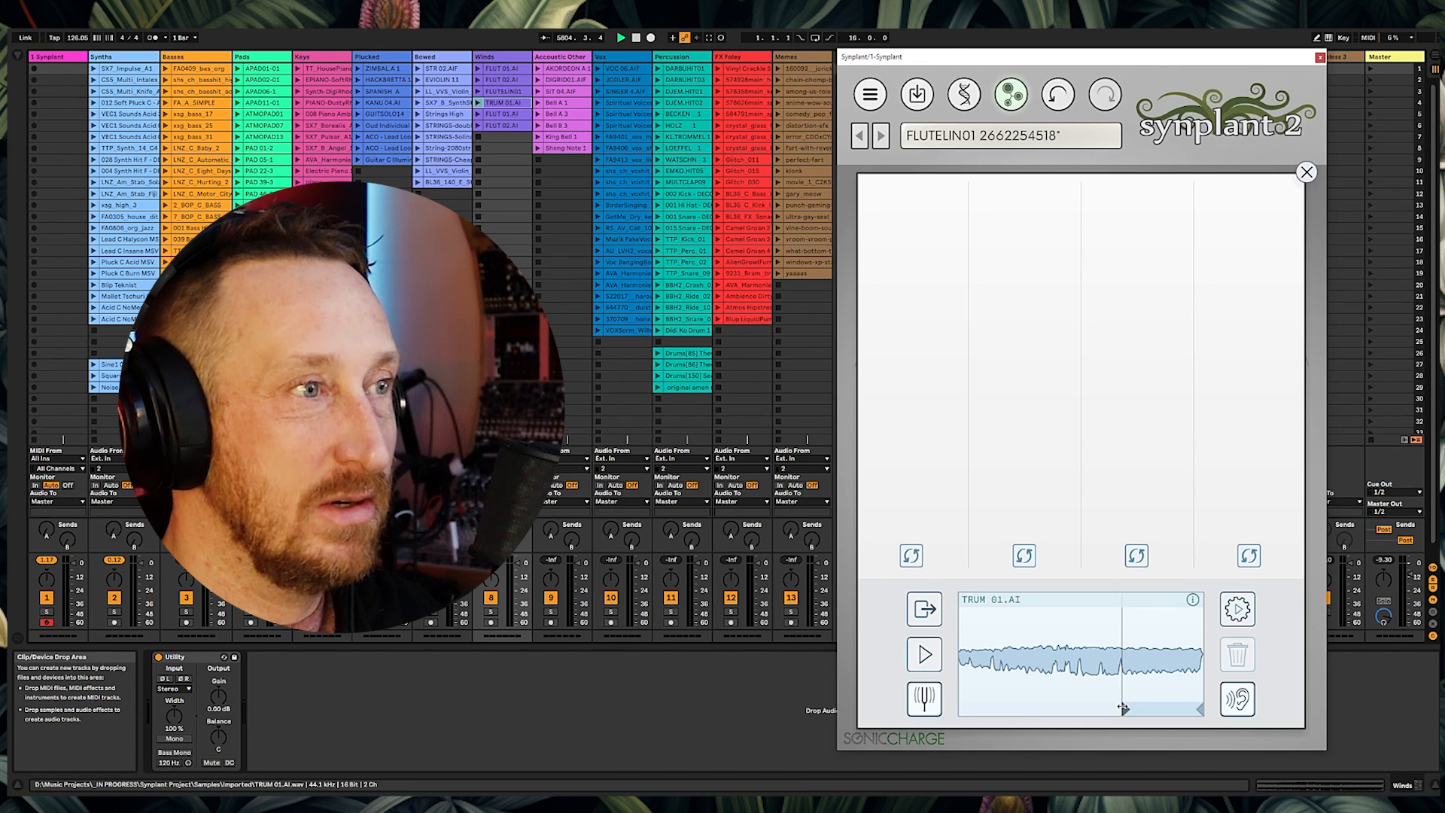
{"action": "left_click", "coordinate": [938, 662]}
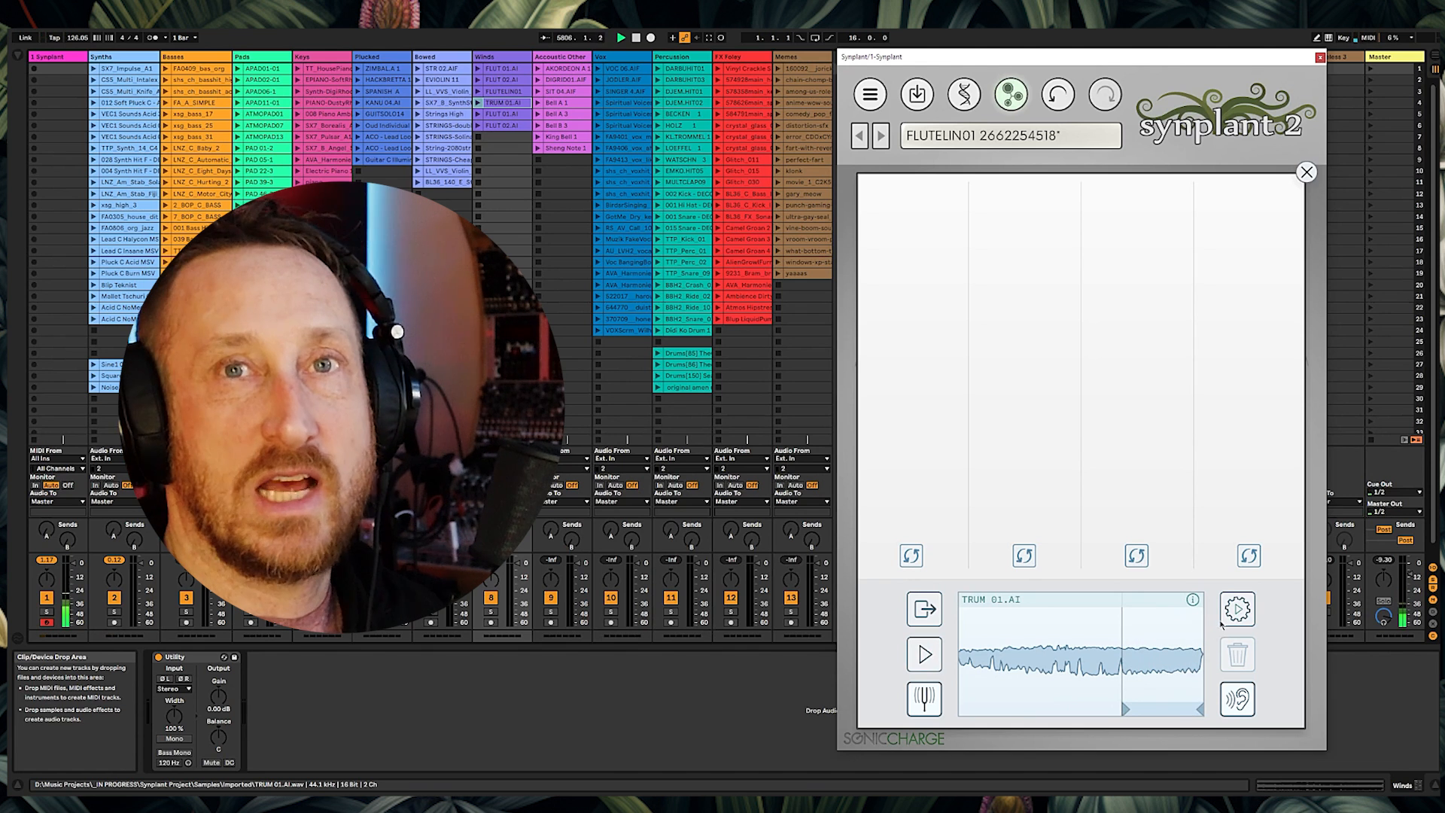
{"action": "left_click", "coordinate": [1234, 613]}
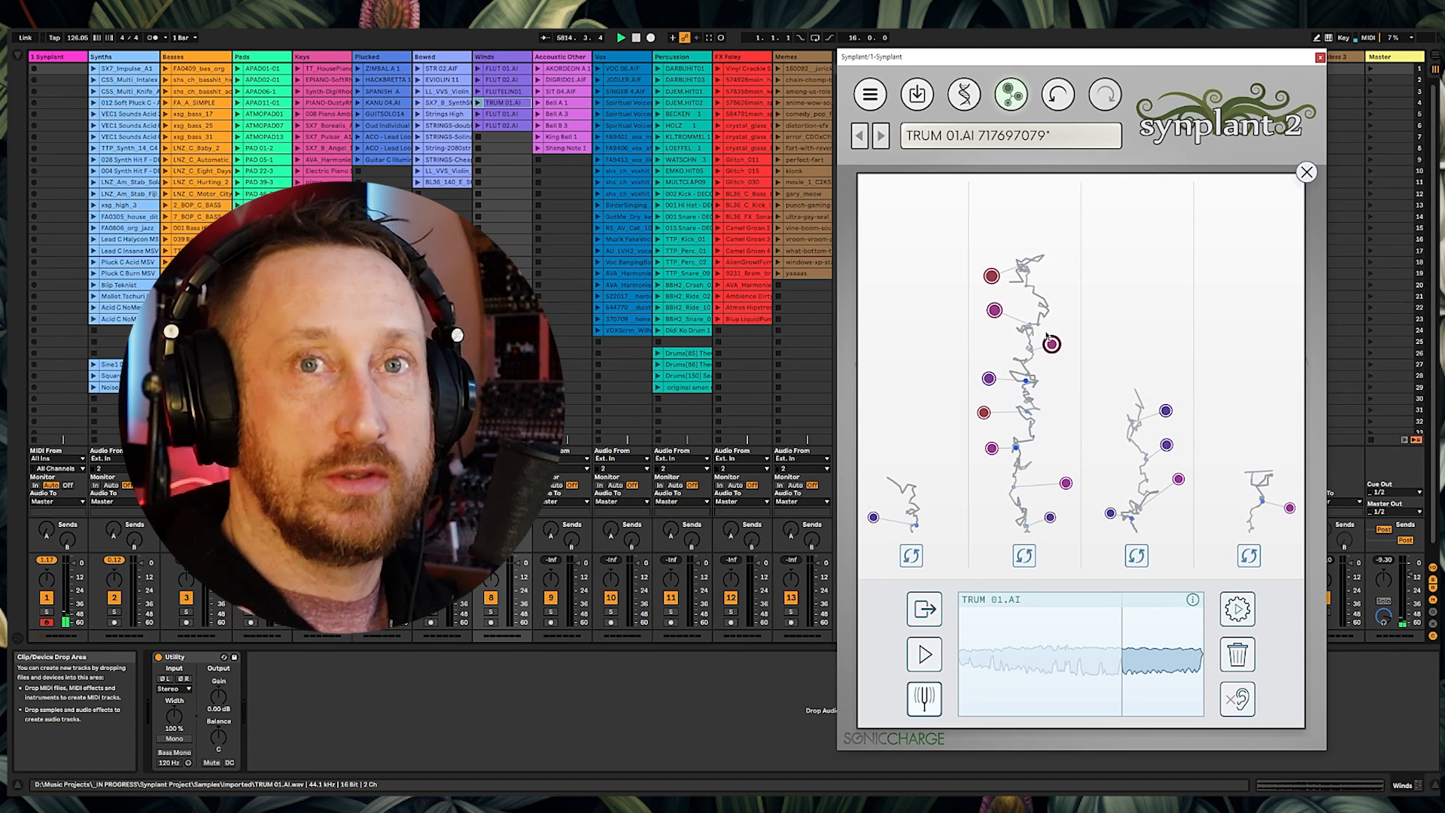
Step: Open the DNA editor and inspect the oscillator section of the patch
{"action": "left_click", "coordinate": [964, 94]}
{"action": "left_click", "coordinate": [914, 439]}
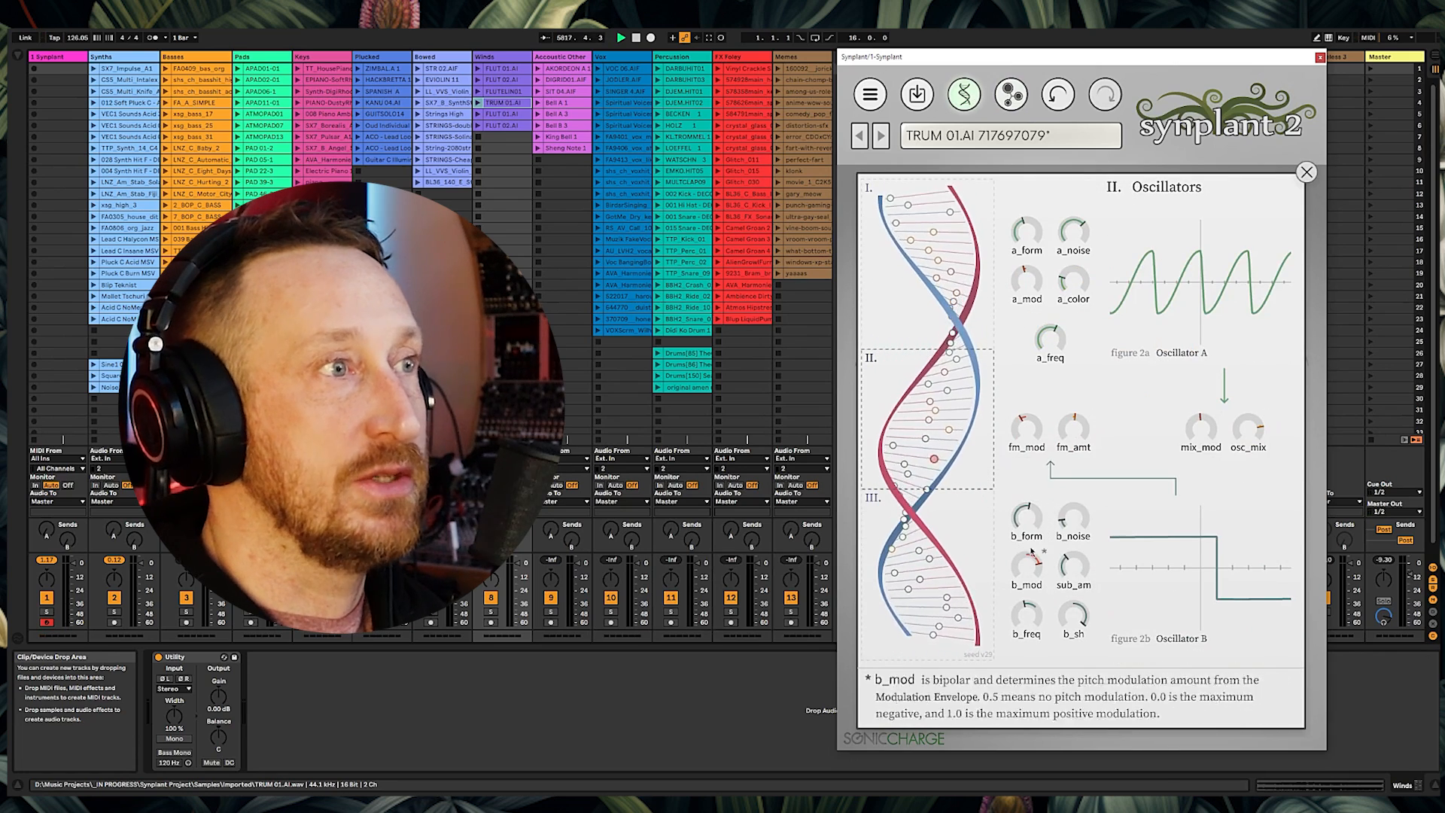
{"action": "left_click", "coordinate": [907, 607]}
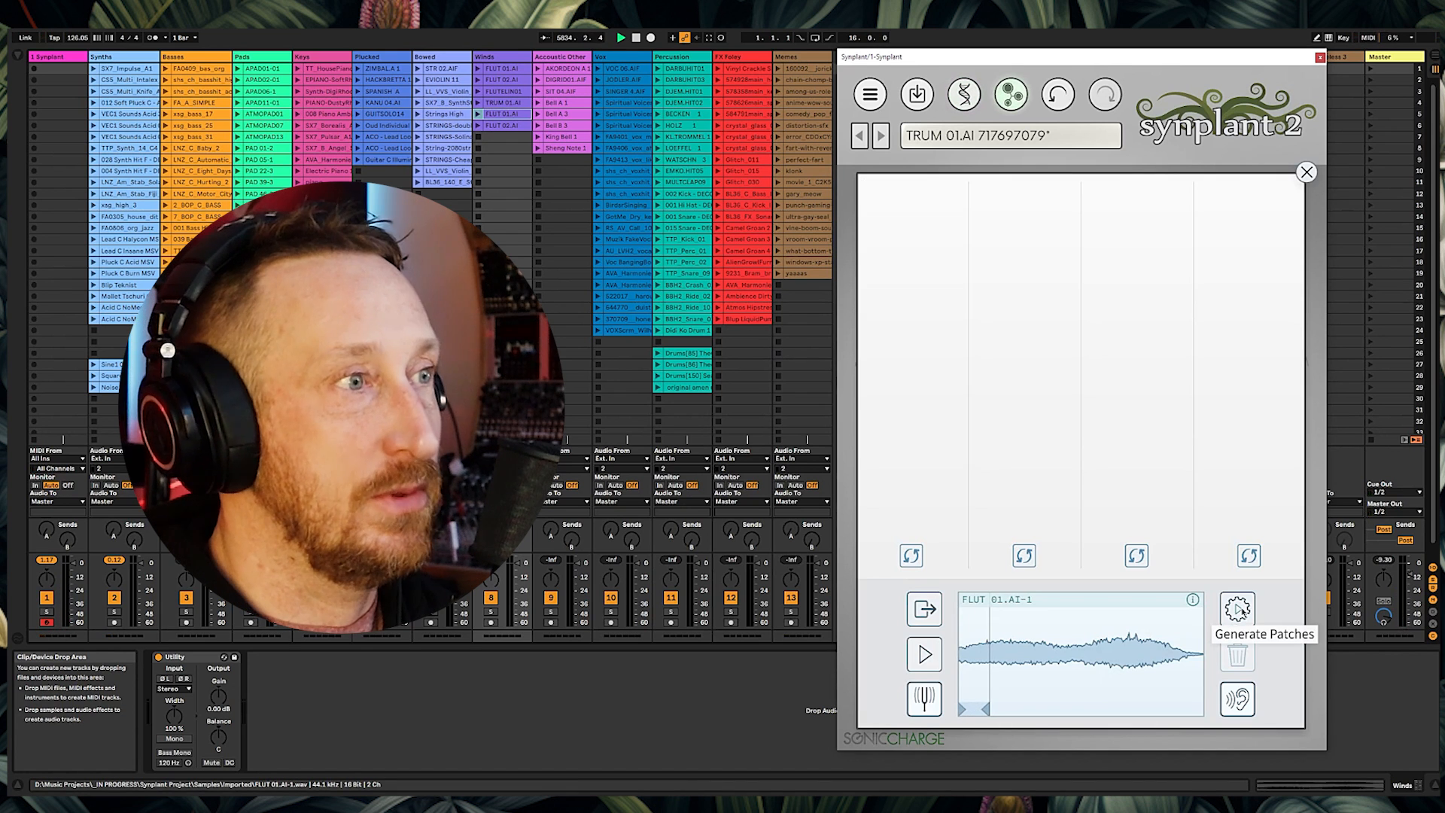
Step: Generate patches from the flute reference and close the Genopatch view
{"action": "left_click", "coordinate": [1238, 609]}
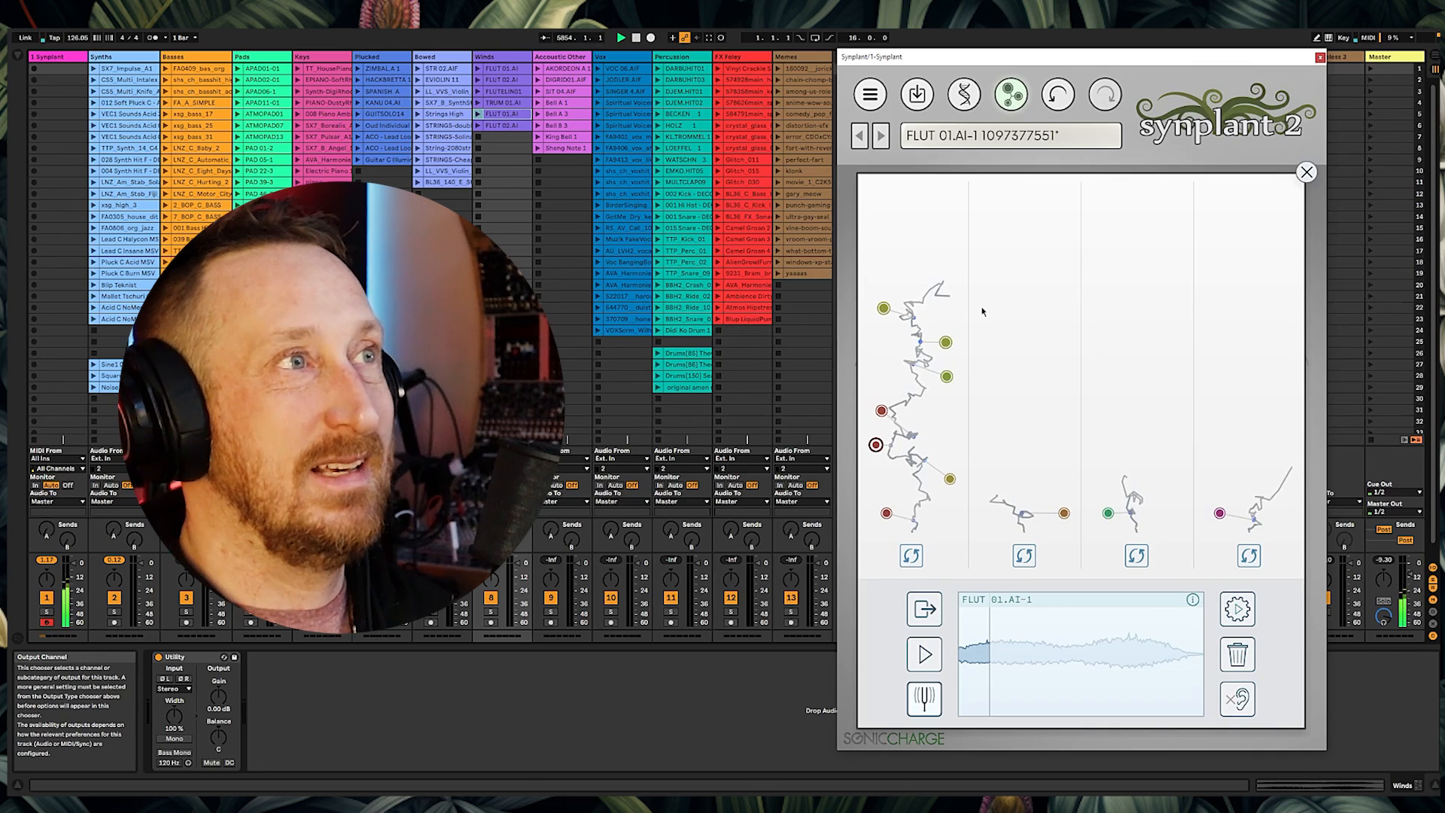
{"action": "left_click", "coordinate": [1307, 173]}
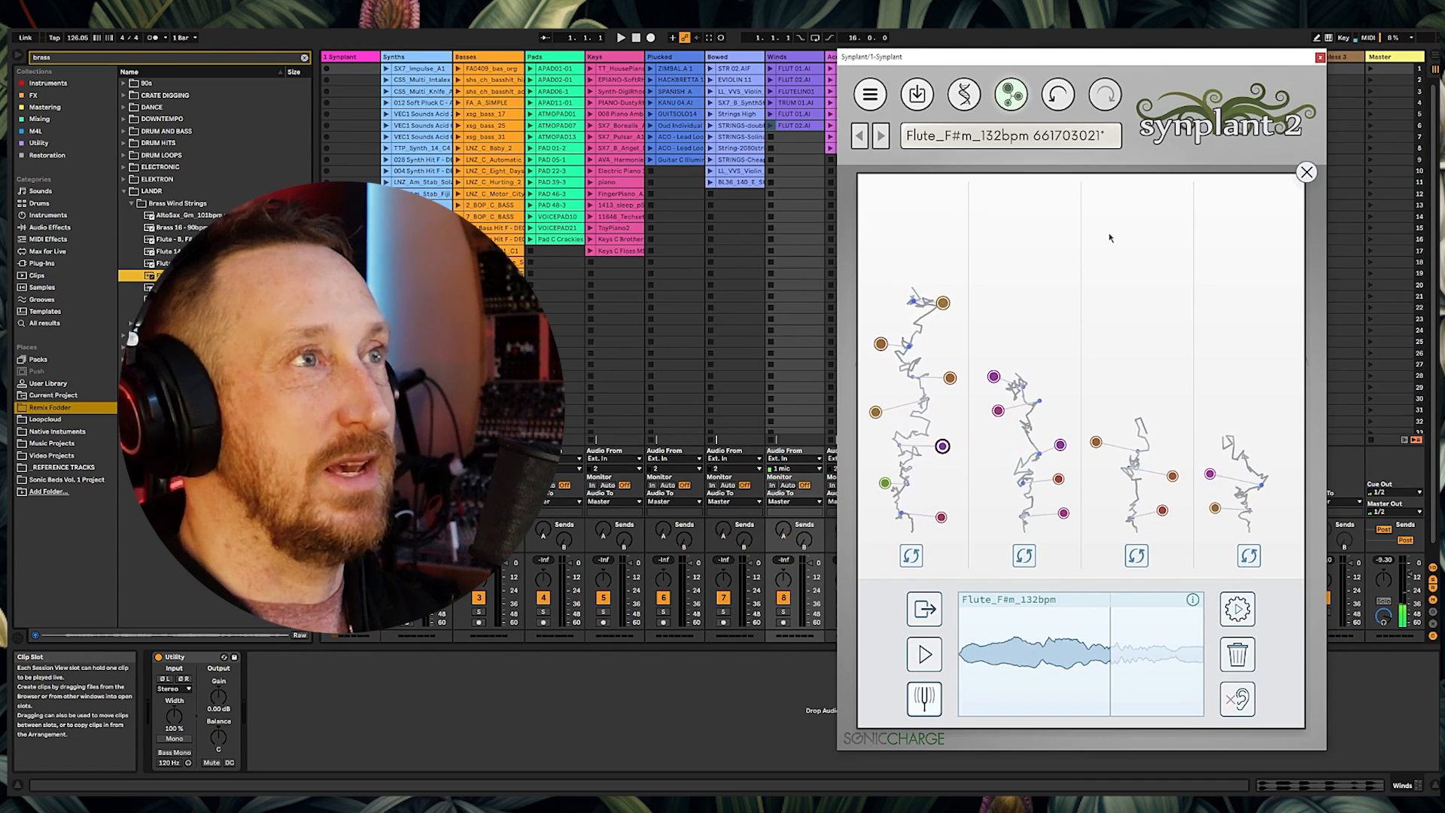
{"action": "left_click", "coordinate": [1307, 172]}
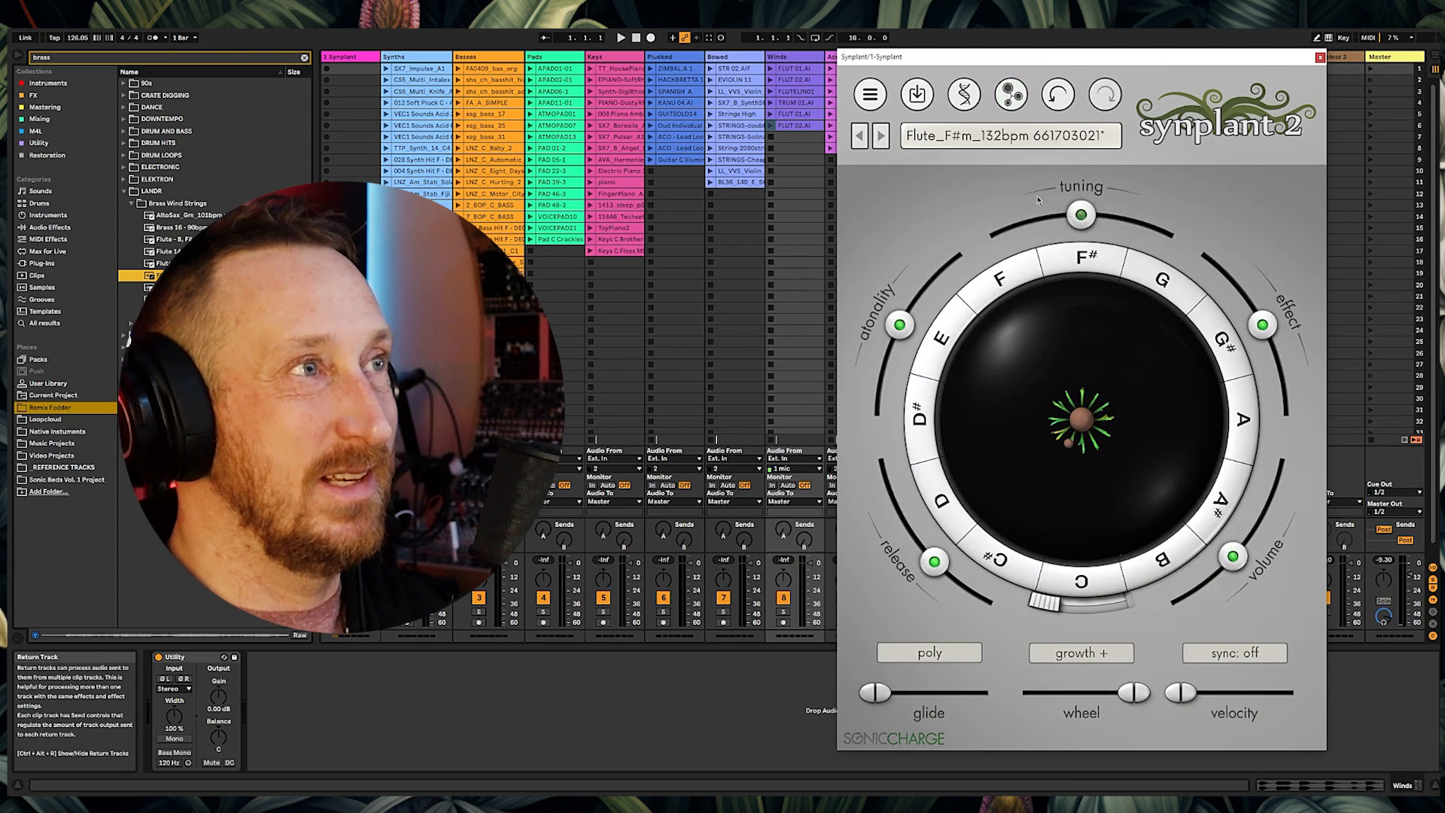
Step: Open the DNA editor and raise the LFO rate to about 0.86
{"action": "left_click", "coordinate": [965, 94]}
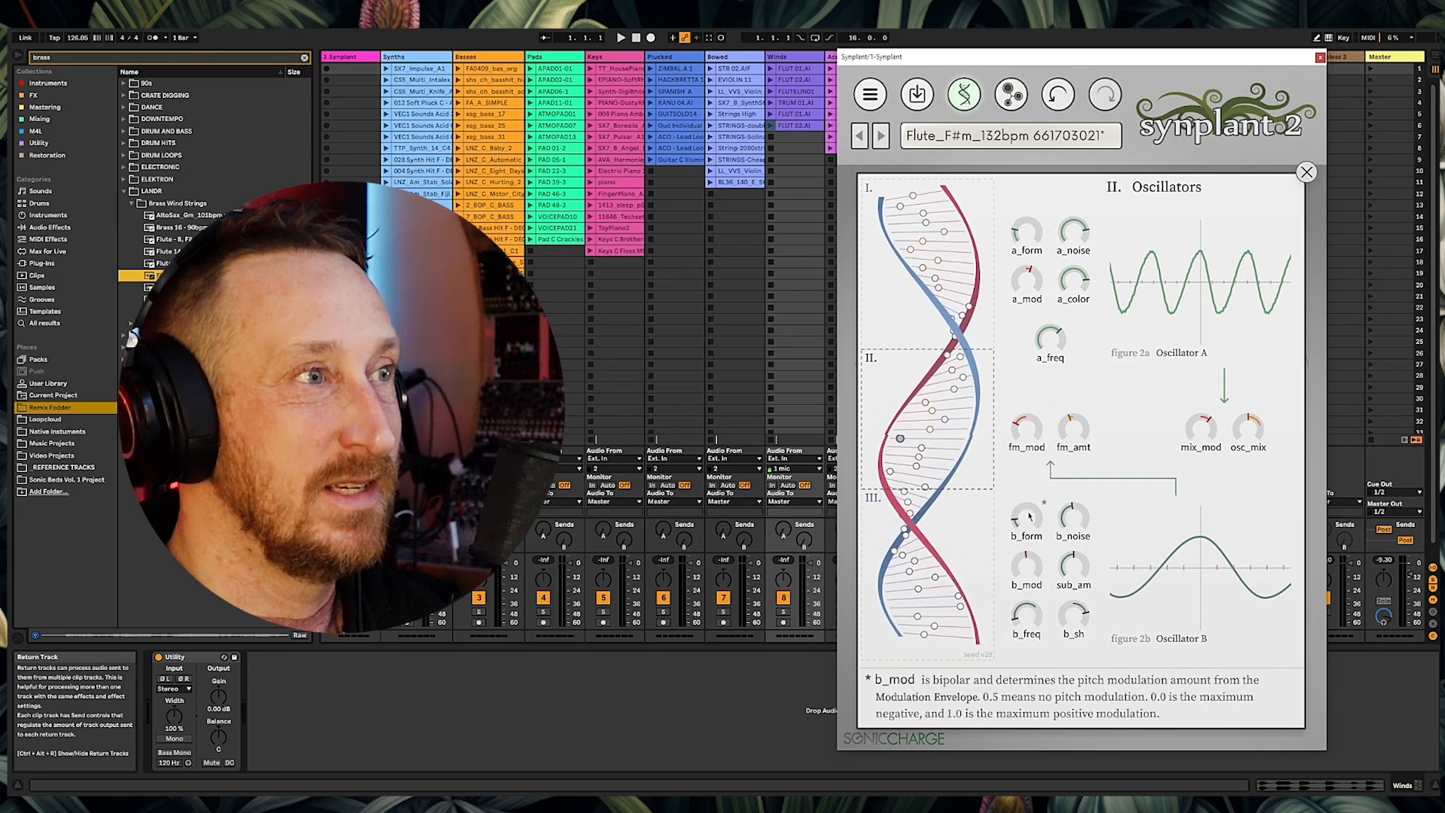
{"action": "mouse_move", "coordinate": [921, 461]}
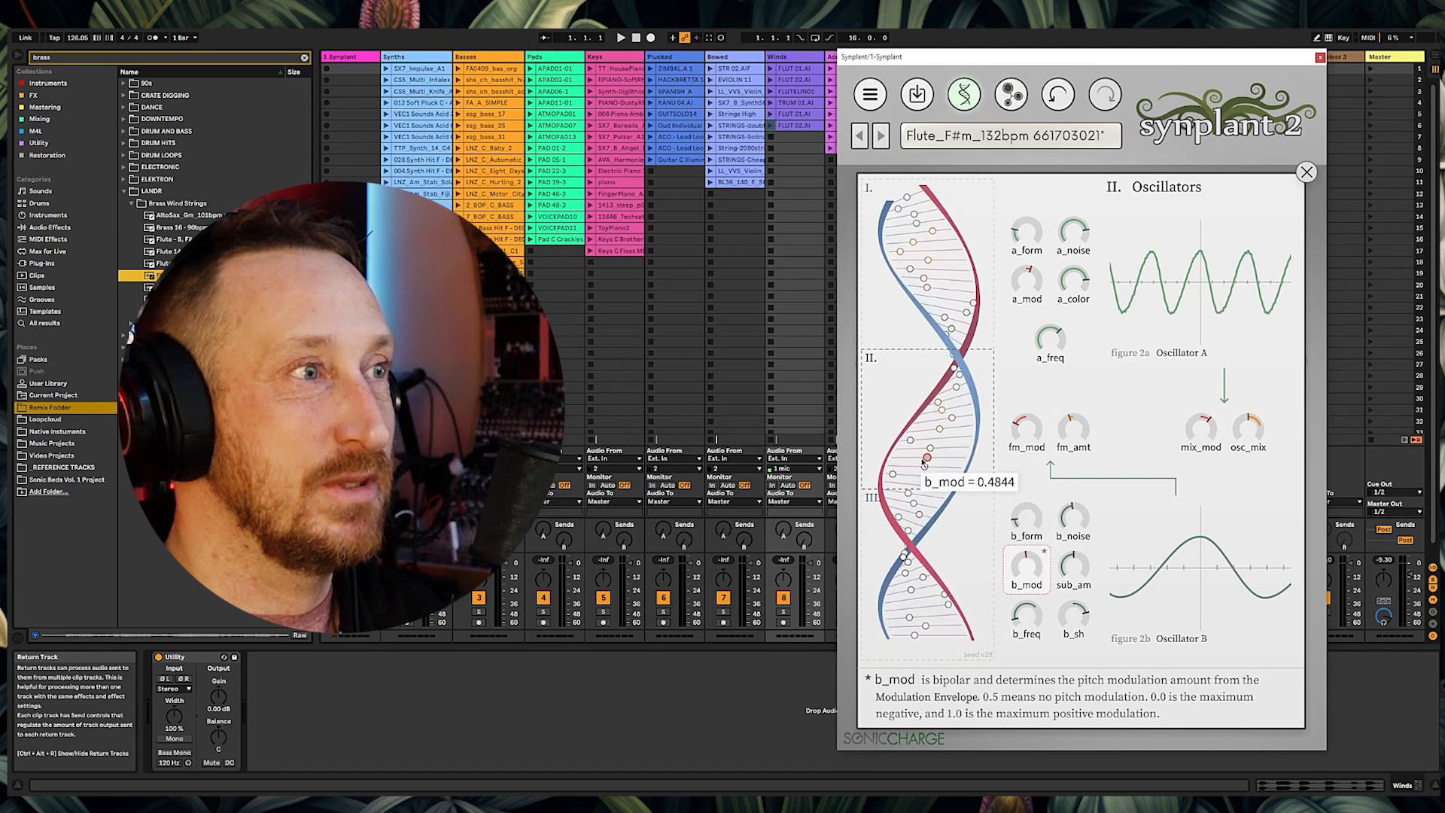
{"action": "mouse_move", "coordinate": [941, 291]}
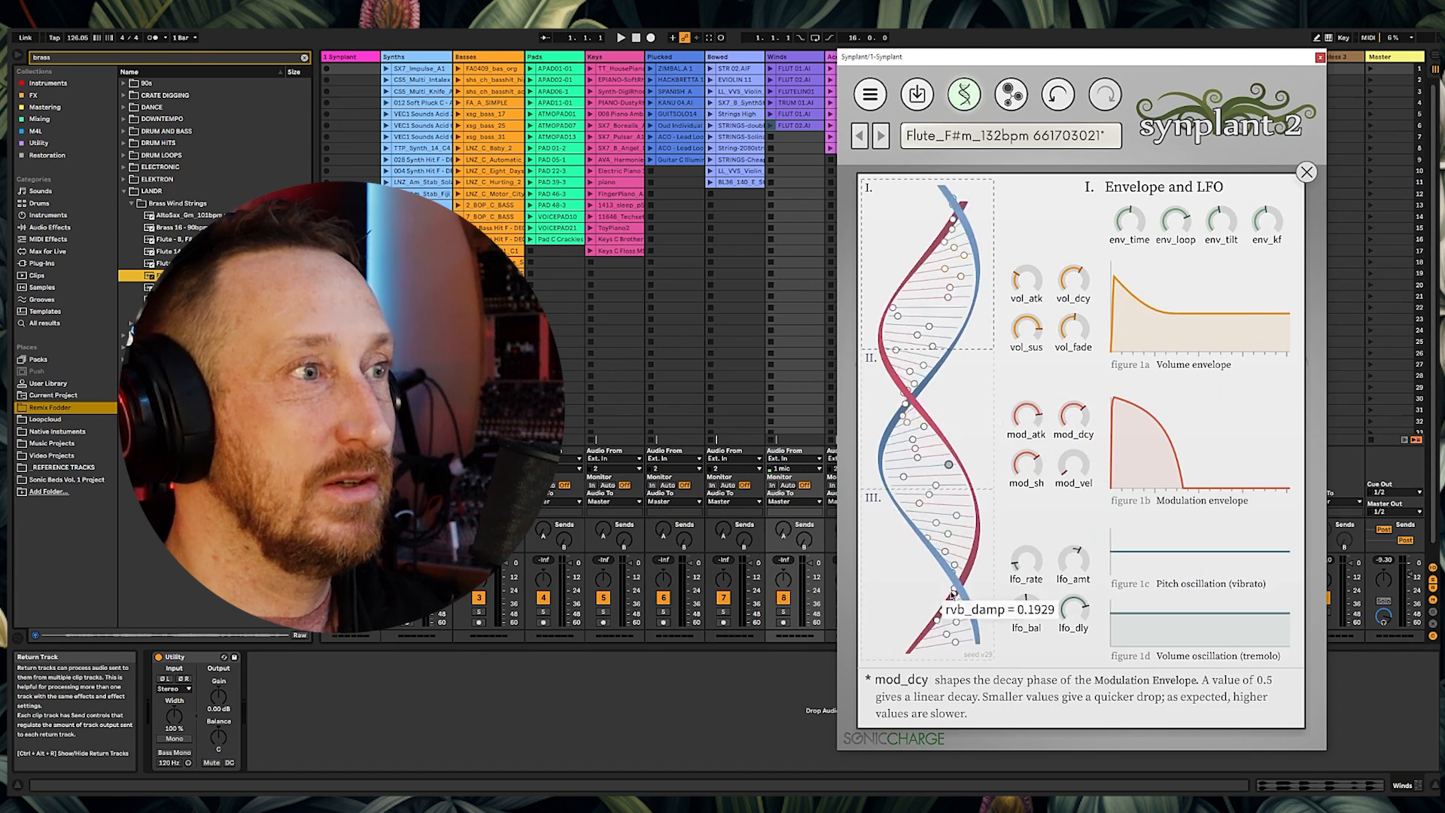
{"action": "left_click_drag", "start_coordinate": [1037, 555], "coordinate": [1055, 484]}
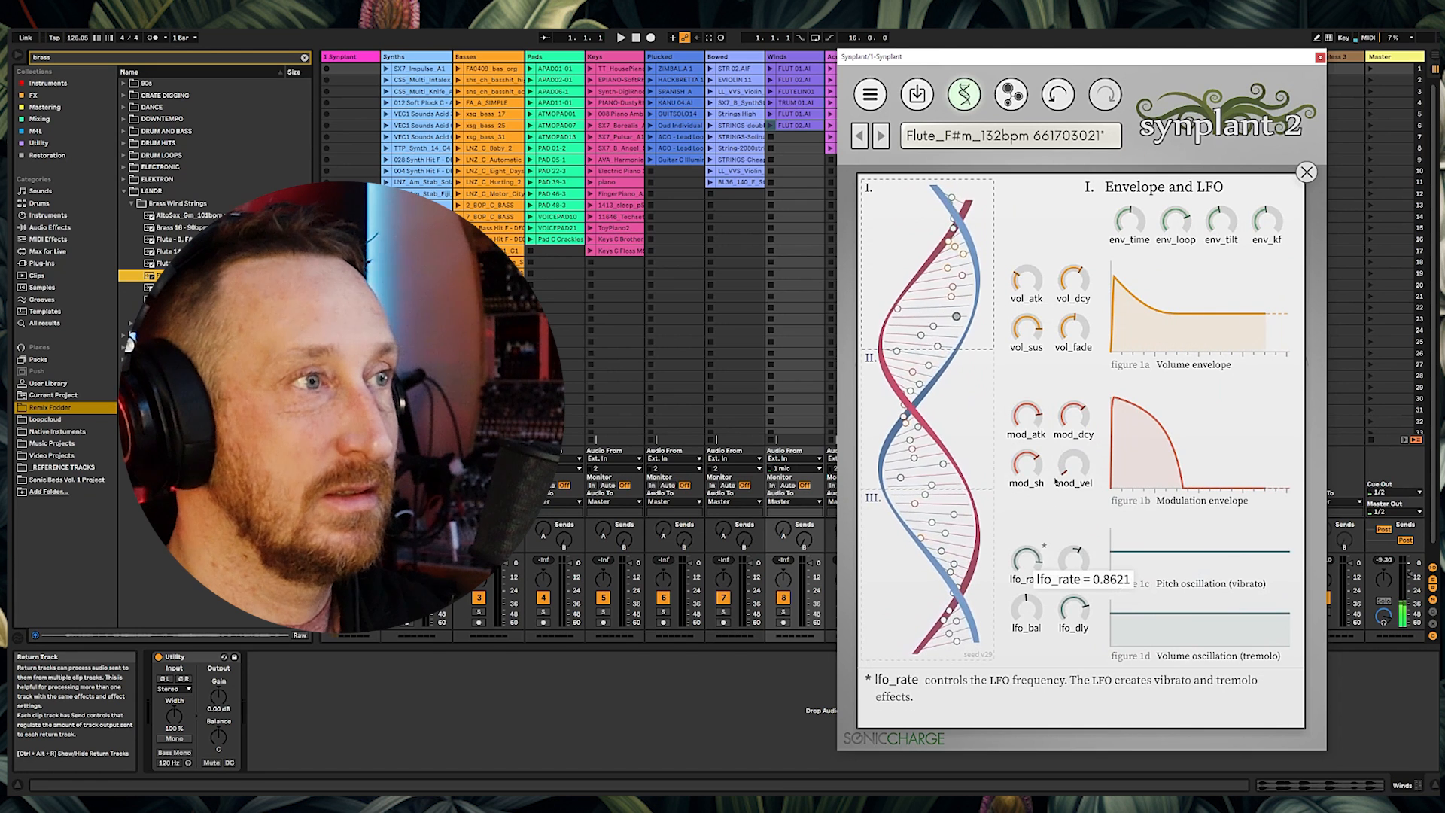
Step: Raise the FM amount and Oscillator B frequency in the Oscillators section
{"action": "mouse_move", "coordinate": [975, 441]}
{"action": "left_click_drag", "start_coordinate": [1077, 429], "coordinate": [1083, 341]}
{"action": "left_click_drag", "start_coordinate": [1076, 434], "coordinate": [1076, 436]}
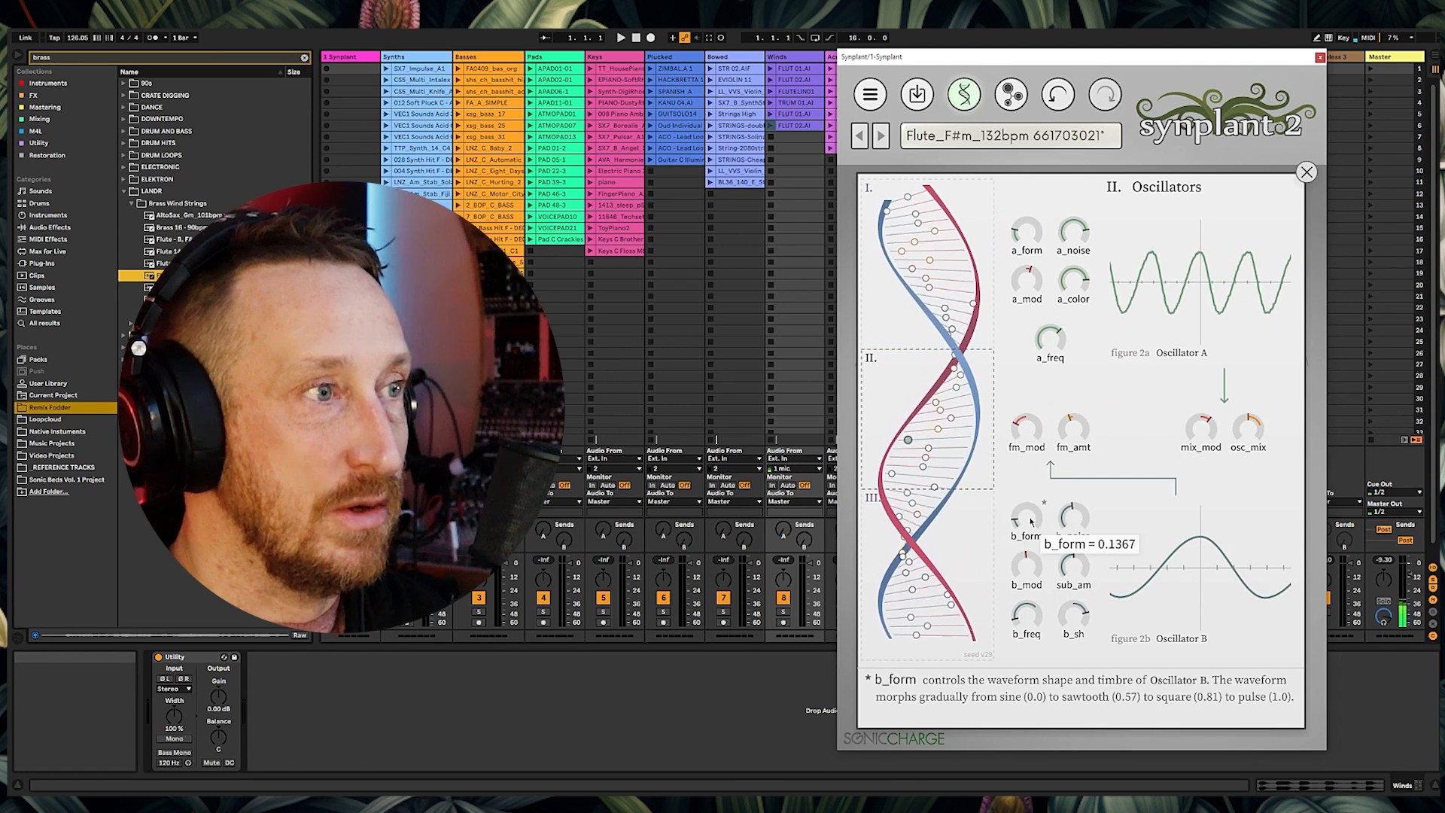
{"action": "left_click_drag", "start_coordinate": [1025, 616], "coordinate": [1048, 508]}
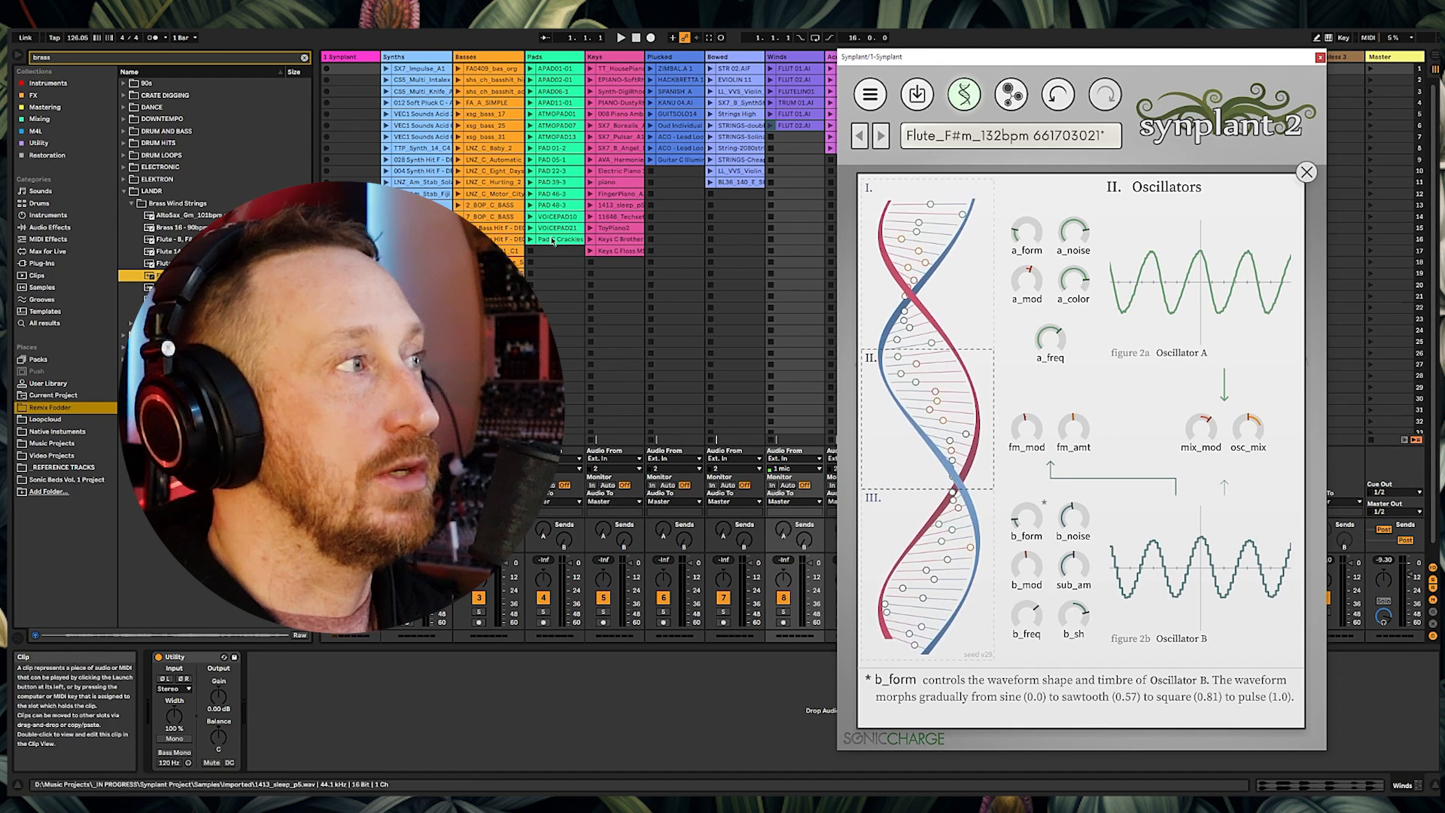
{"action": "left_click", "coordinate": [184, 299]}
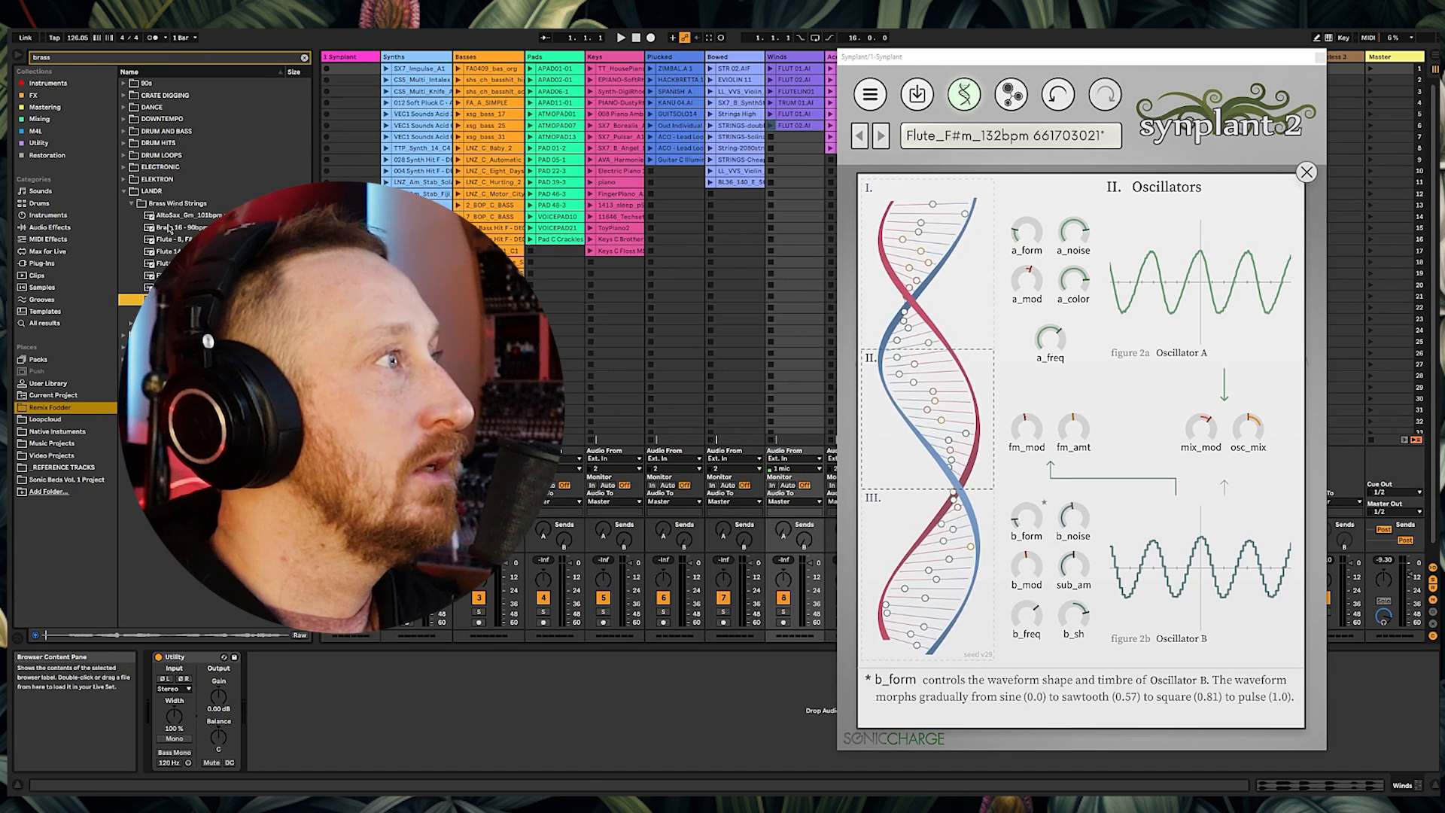
{"action": "left_click", "coordinate": [124, 193]}
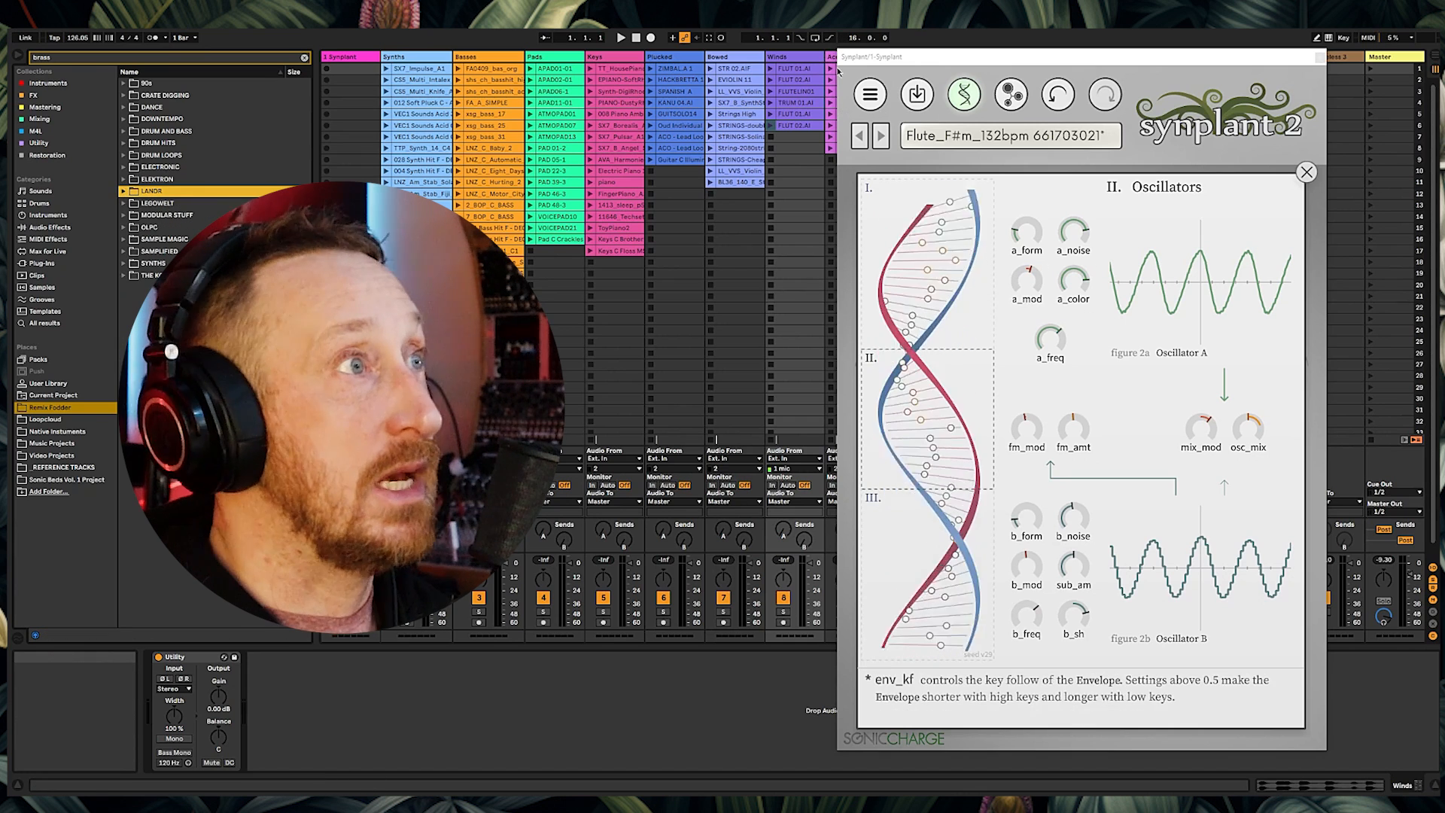
{"action": "left_click", "coordinate": [21, 59]}
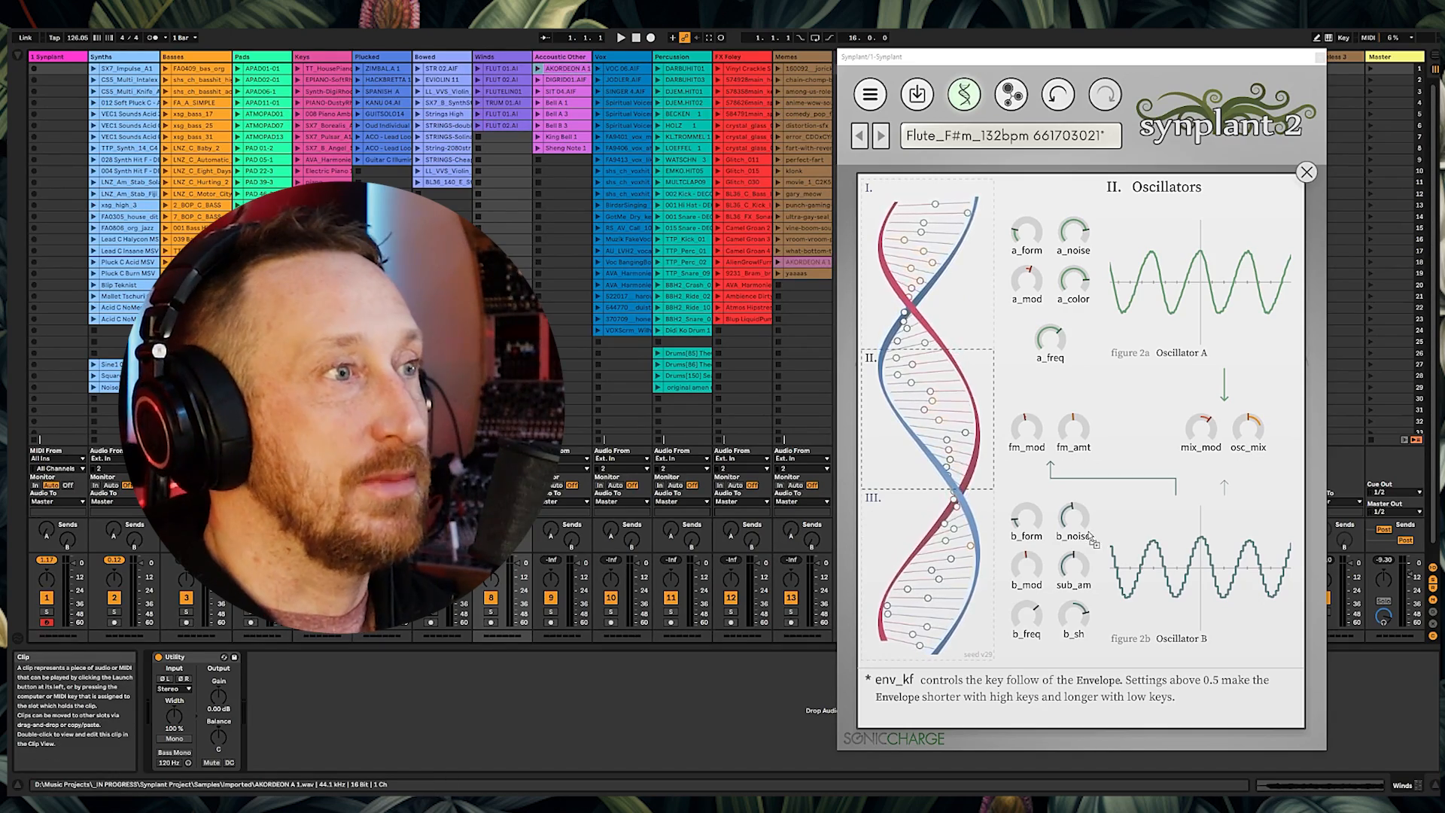
Step: Open Genopatch, generate patches from the DIGRID01.AIF reference, and preview the reference
{"action": "left_click", "coordinate": [1011, 94]}
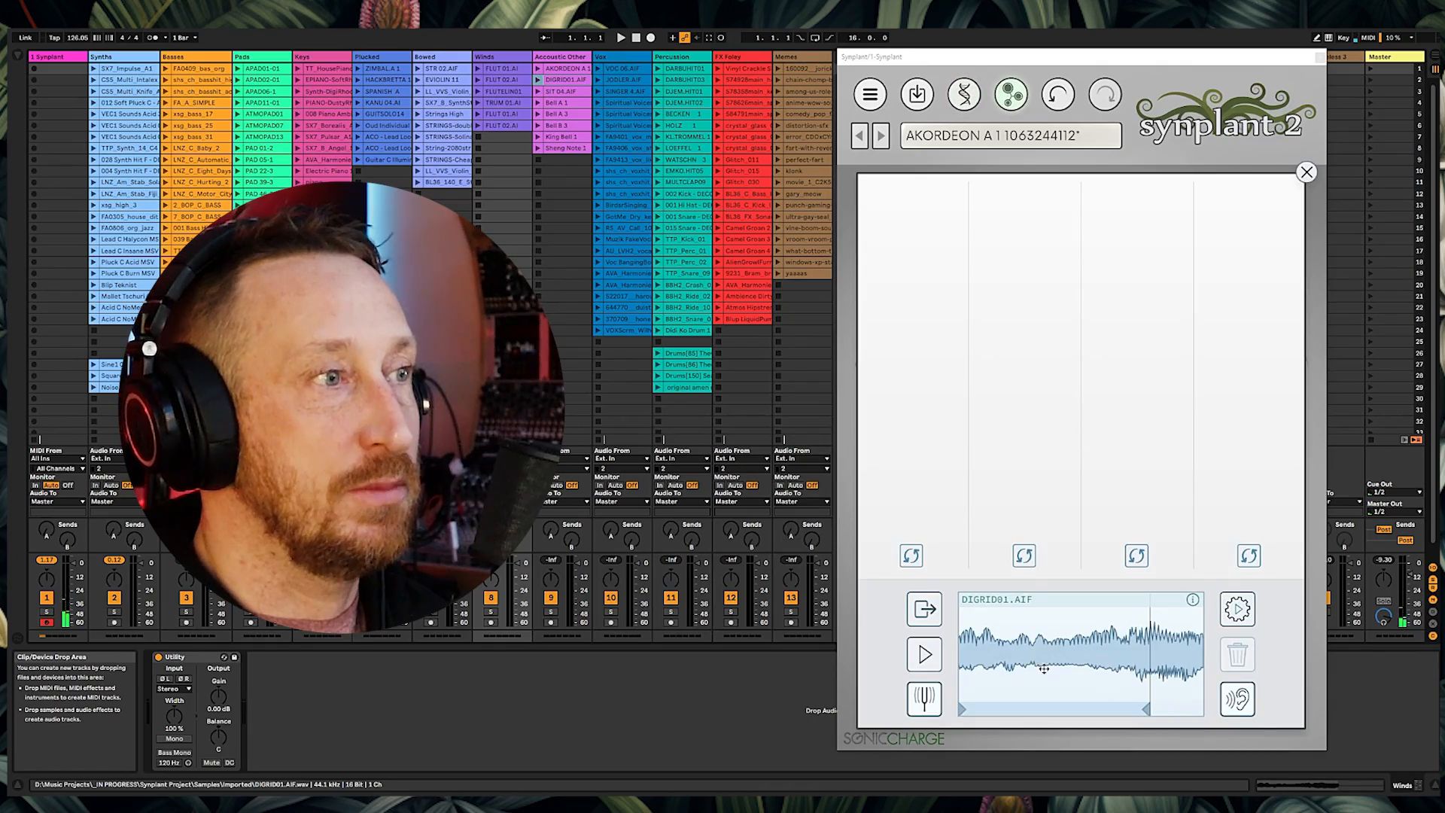
{"action": "left_click", "coordinate": [1236, 609]}
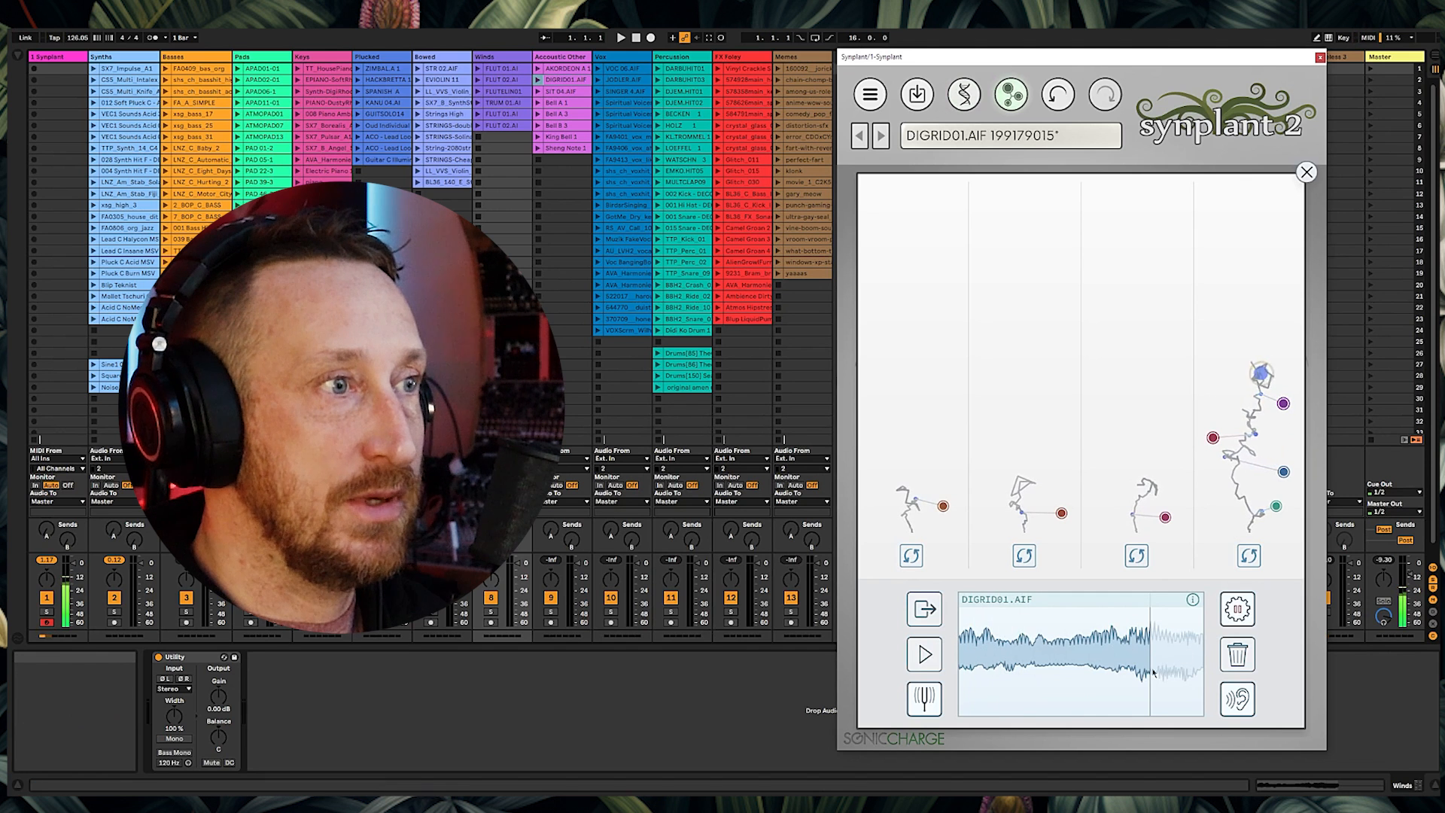
{"action": "left_click", "coordinate": [925, 655]}
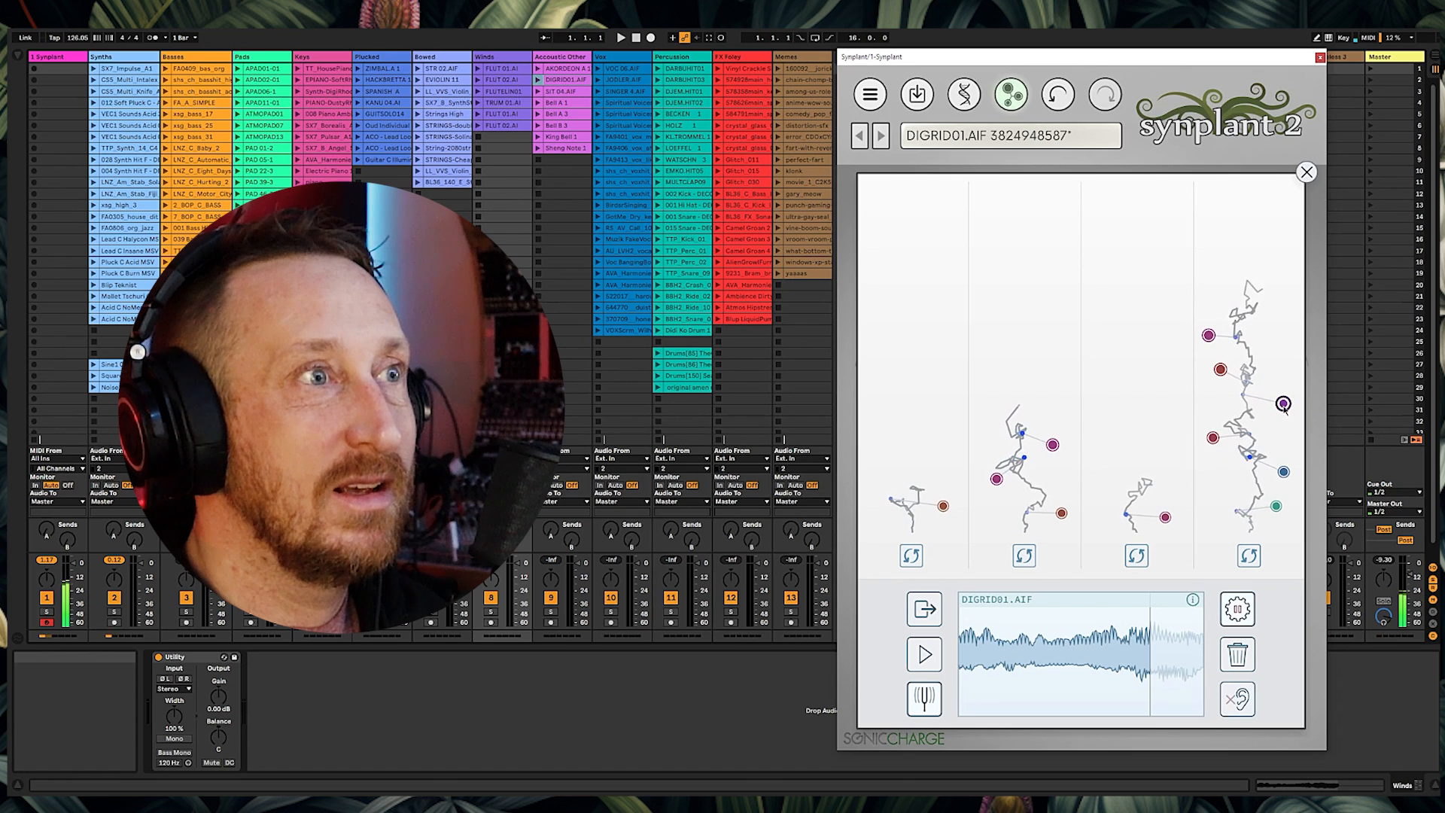
Step: Pick a generated DIGRID01.AIF patch and set the sync to 1/8
{"action": "left_click", "coordinate": [1209, 336]}
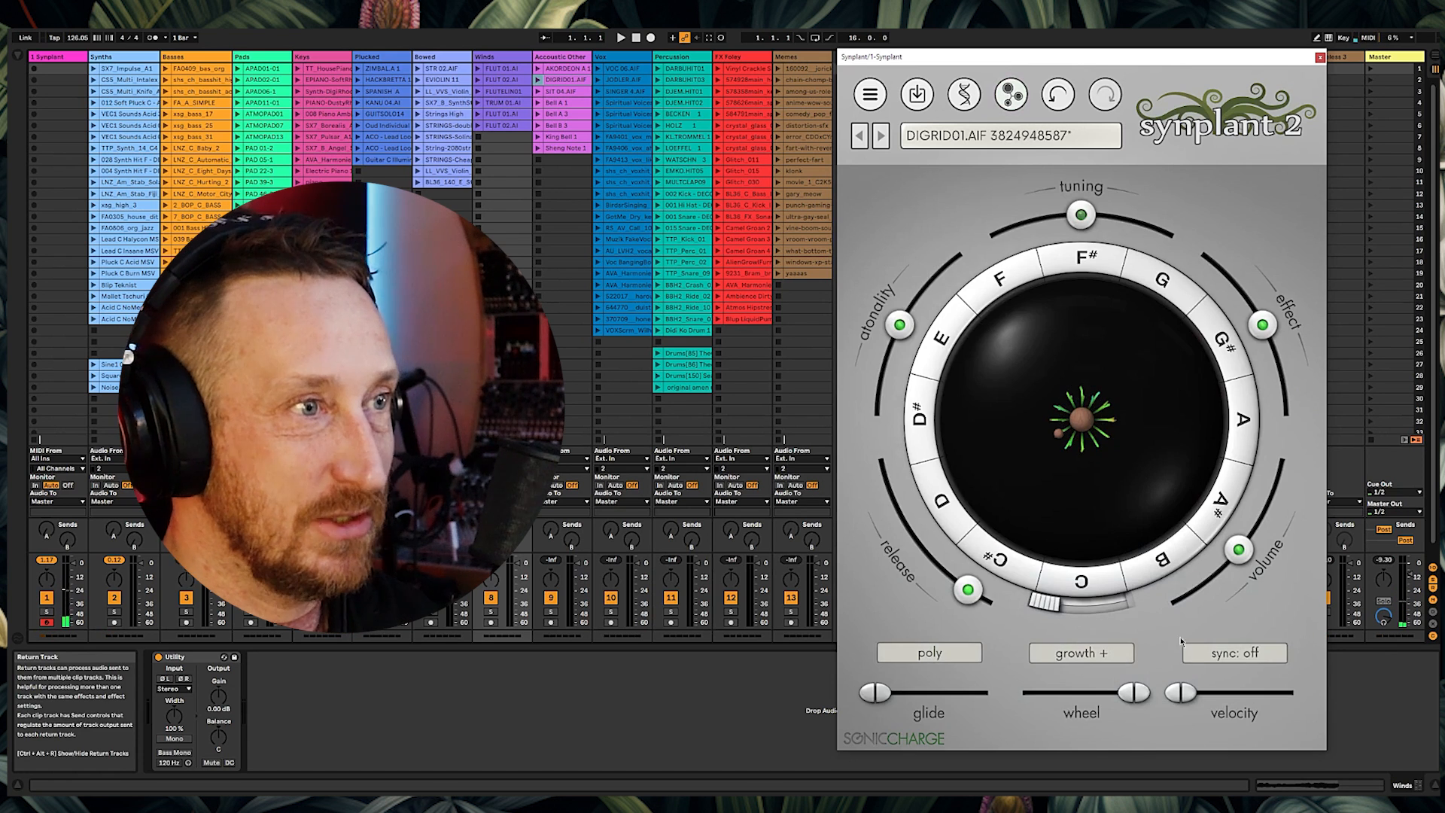
{"action": "left_click", "coordinate": [1238, 652]}
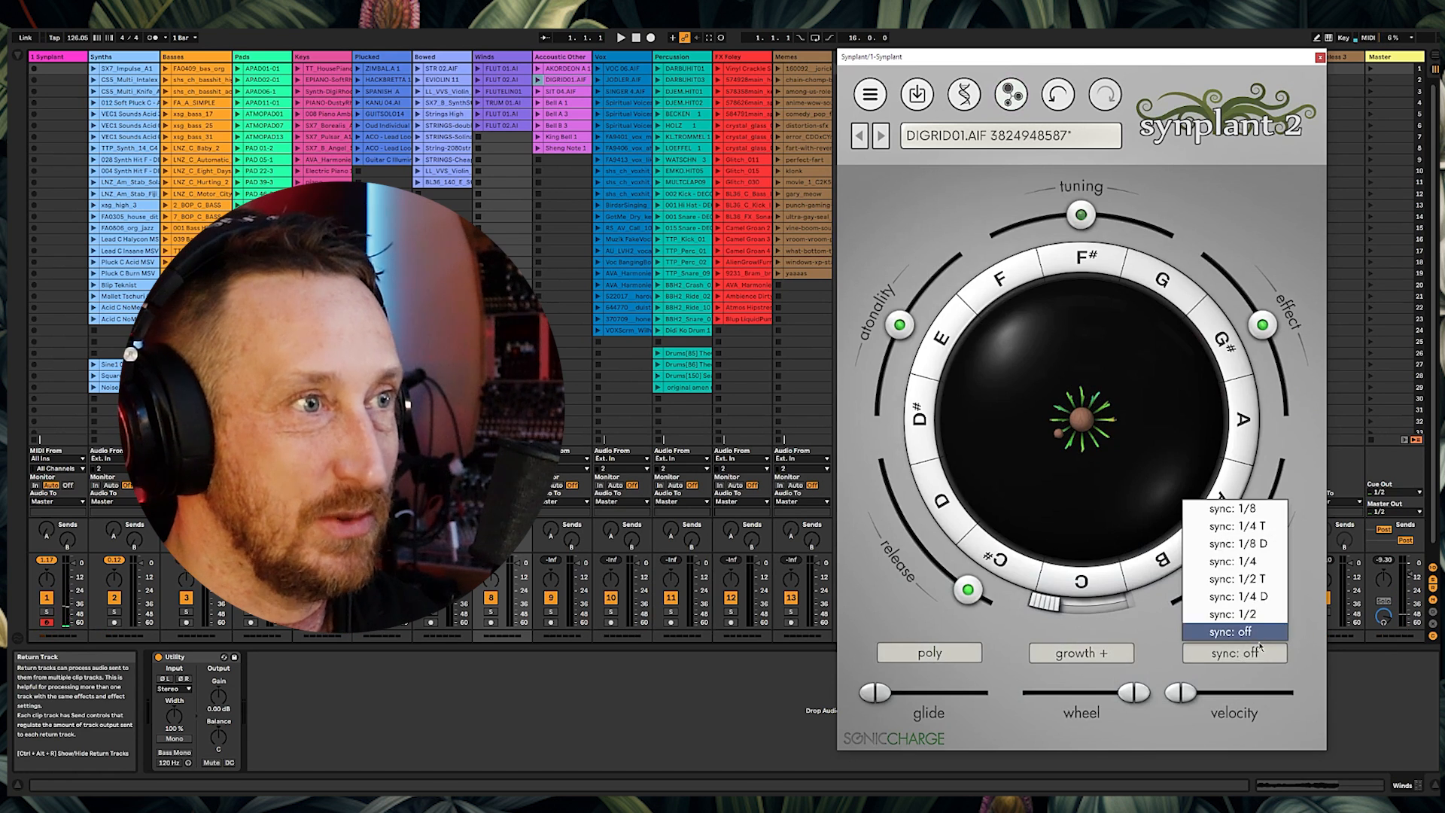
{"action": "left_click", "coordinate": [1238, 508]}
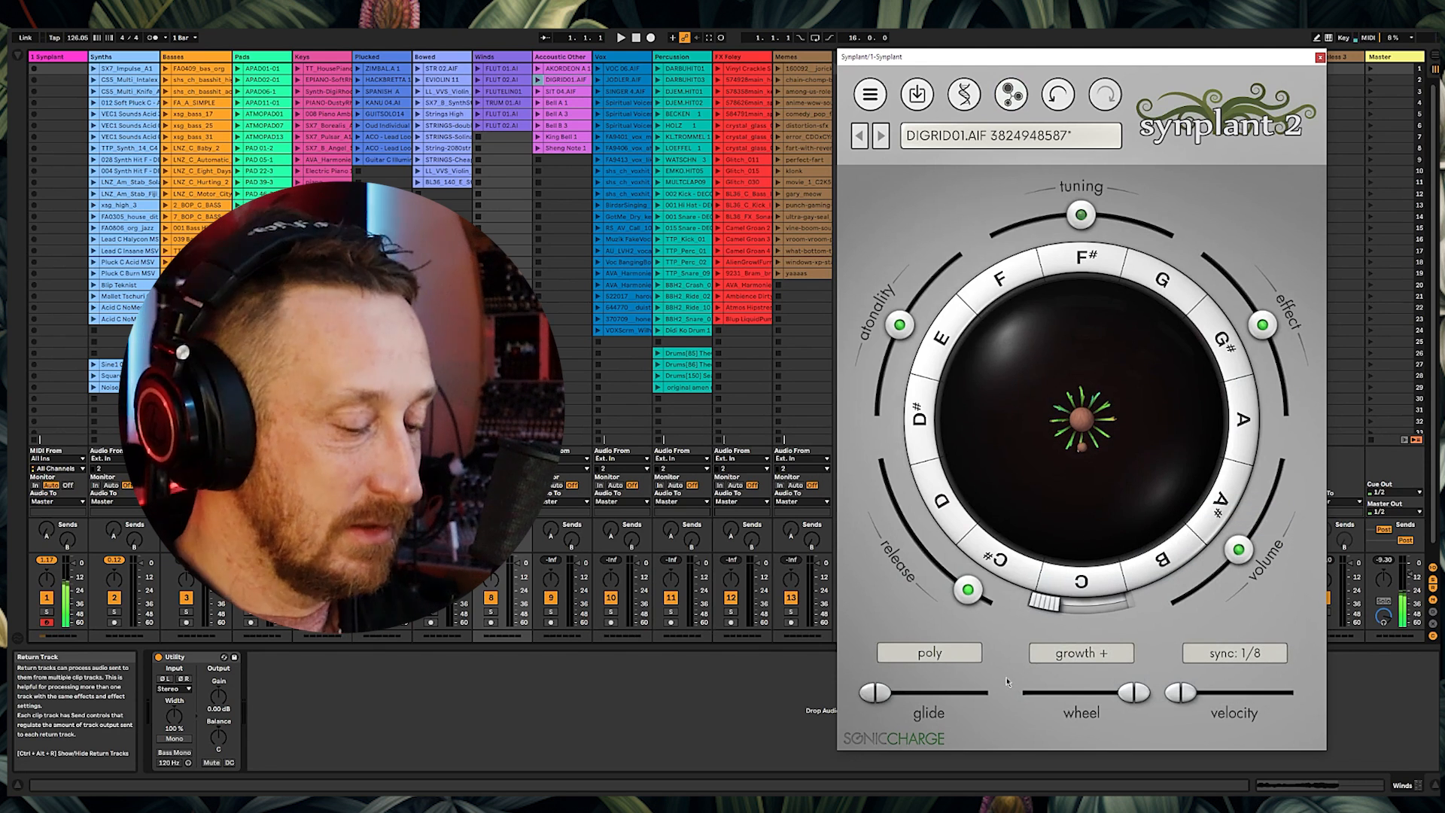
Step: Switch the voice mode from poly to legato and lower the release and atonality handles
{"action": "left_click", "coordinate": [934, 661]}
{"action": "left_click", "coordinate": [930, 597]}
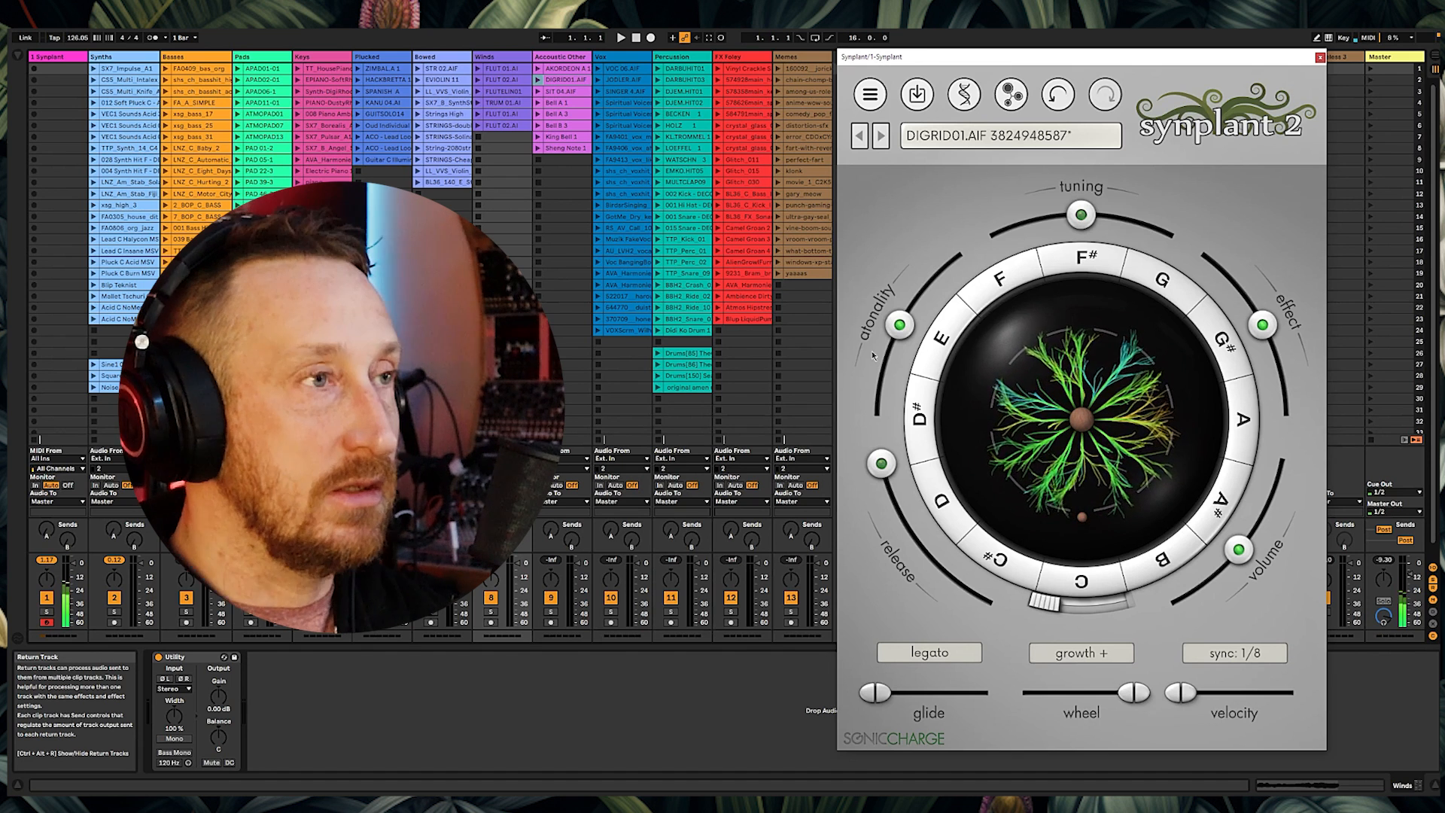
{"action": "left_click_drag", "start_coordinate": [872, 351], "coordinate": [844, 583]}
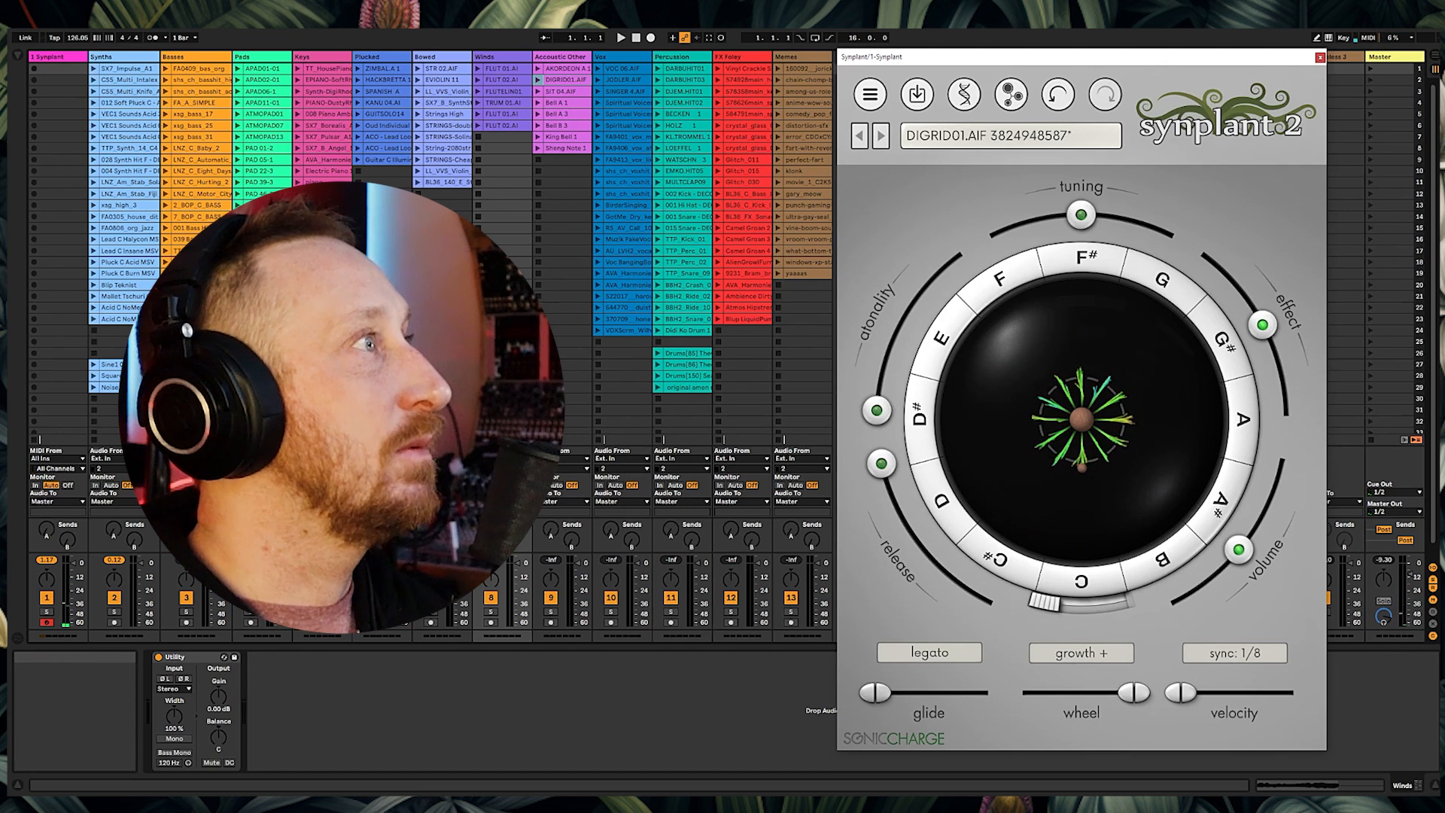
Step: Pick a patch generated from the Bell A 1 reference and lower both sends on the Synplant track
{"action": "left_click", "coordinate": [18, 56]}
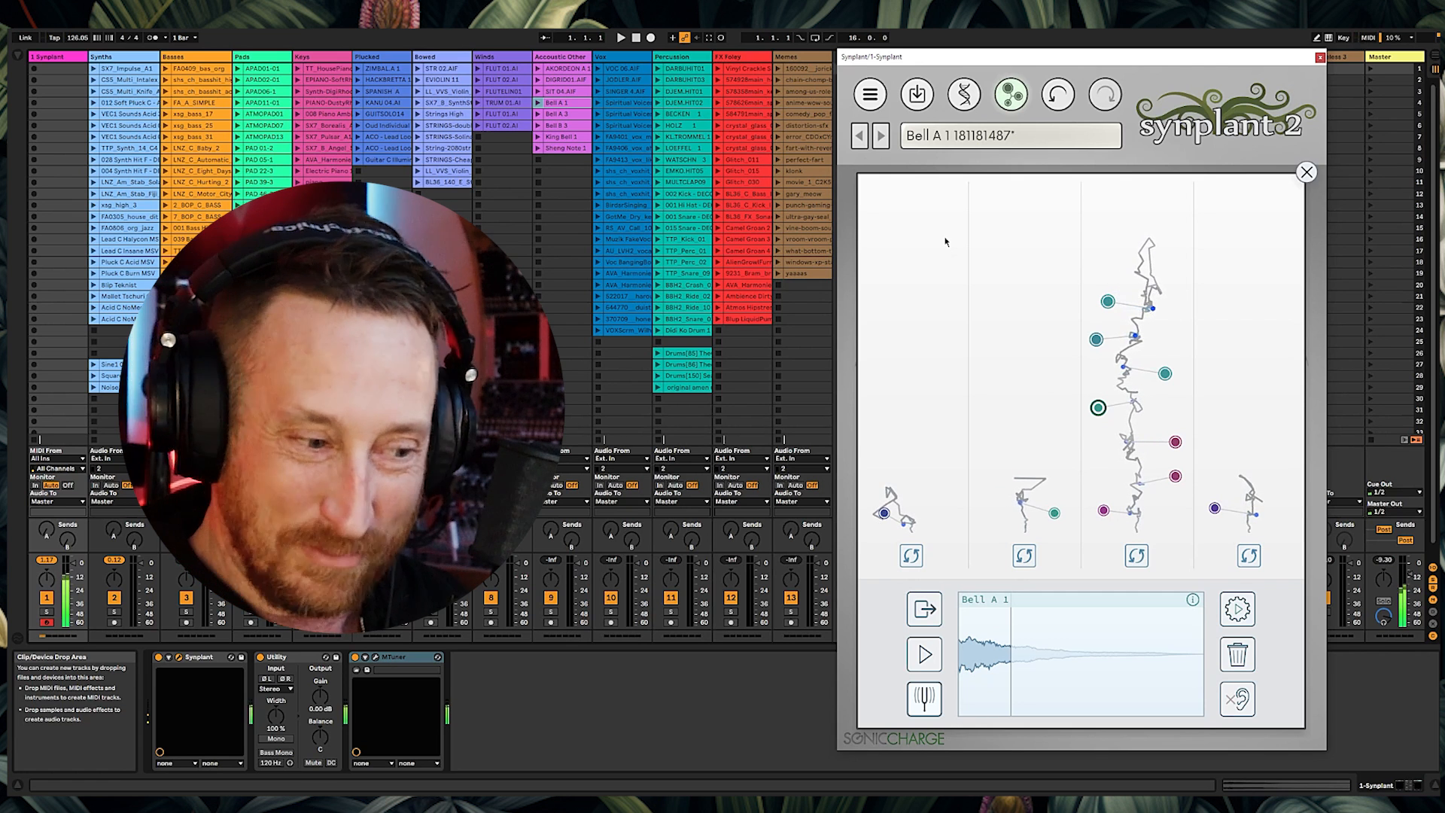
{"action": "left_click", "coordinate": [63, 539]}
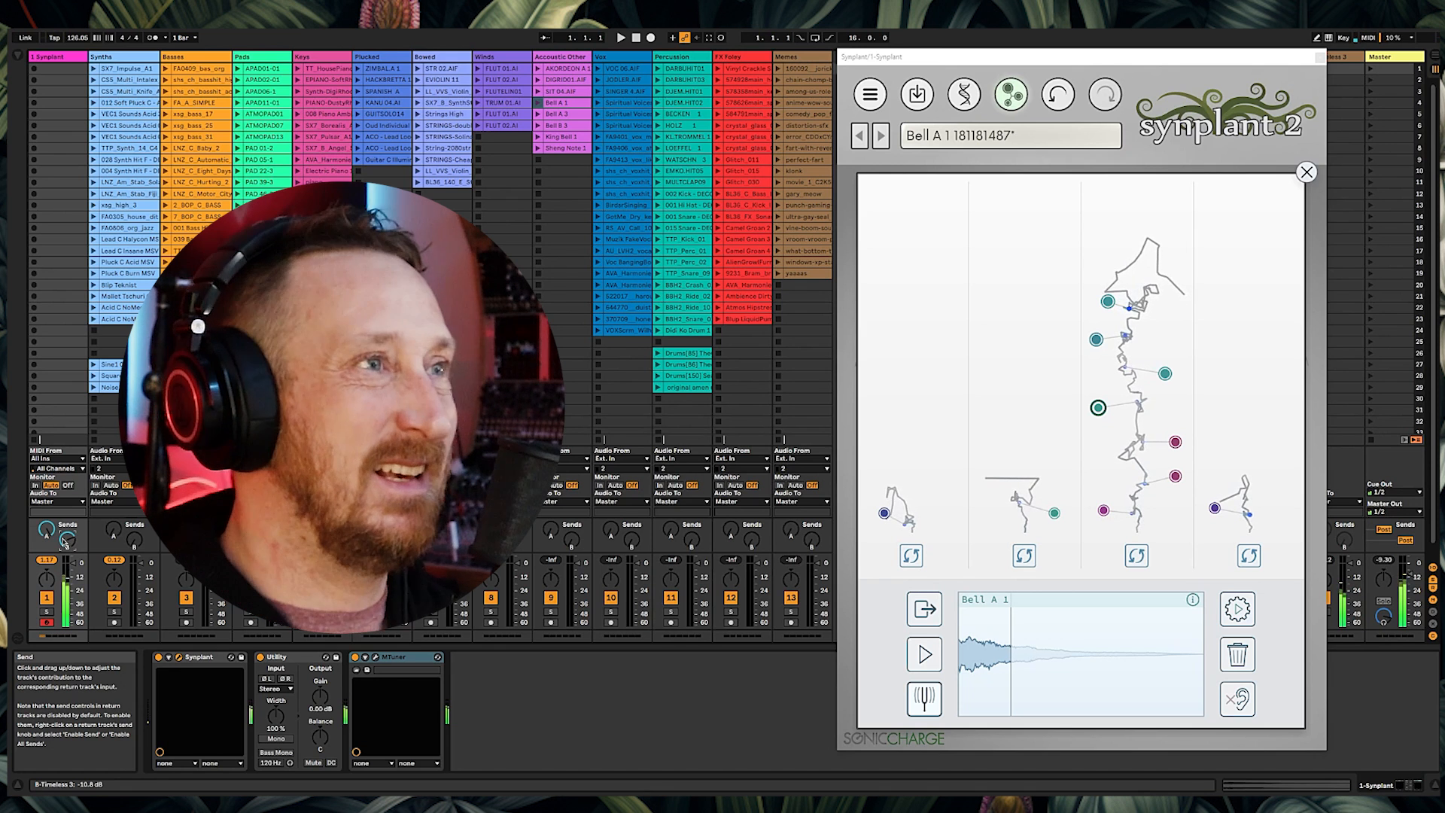
{"action": "left_click", "coordinate": [1096, 302]}
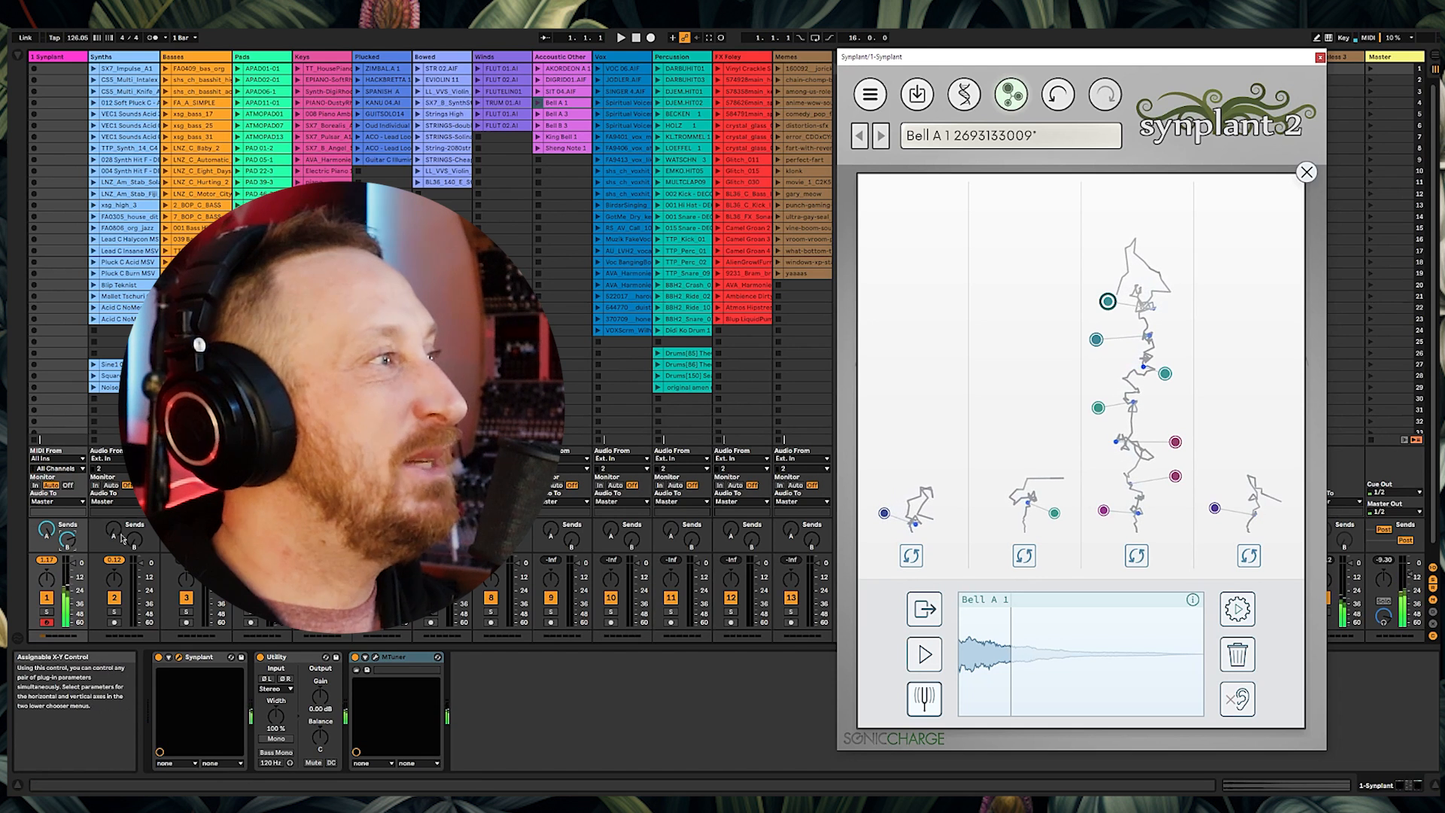
{"action": "left_click_drag", "start_coordinate": [46, 531], "coordinate": [46, 595]}
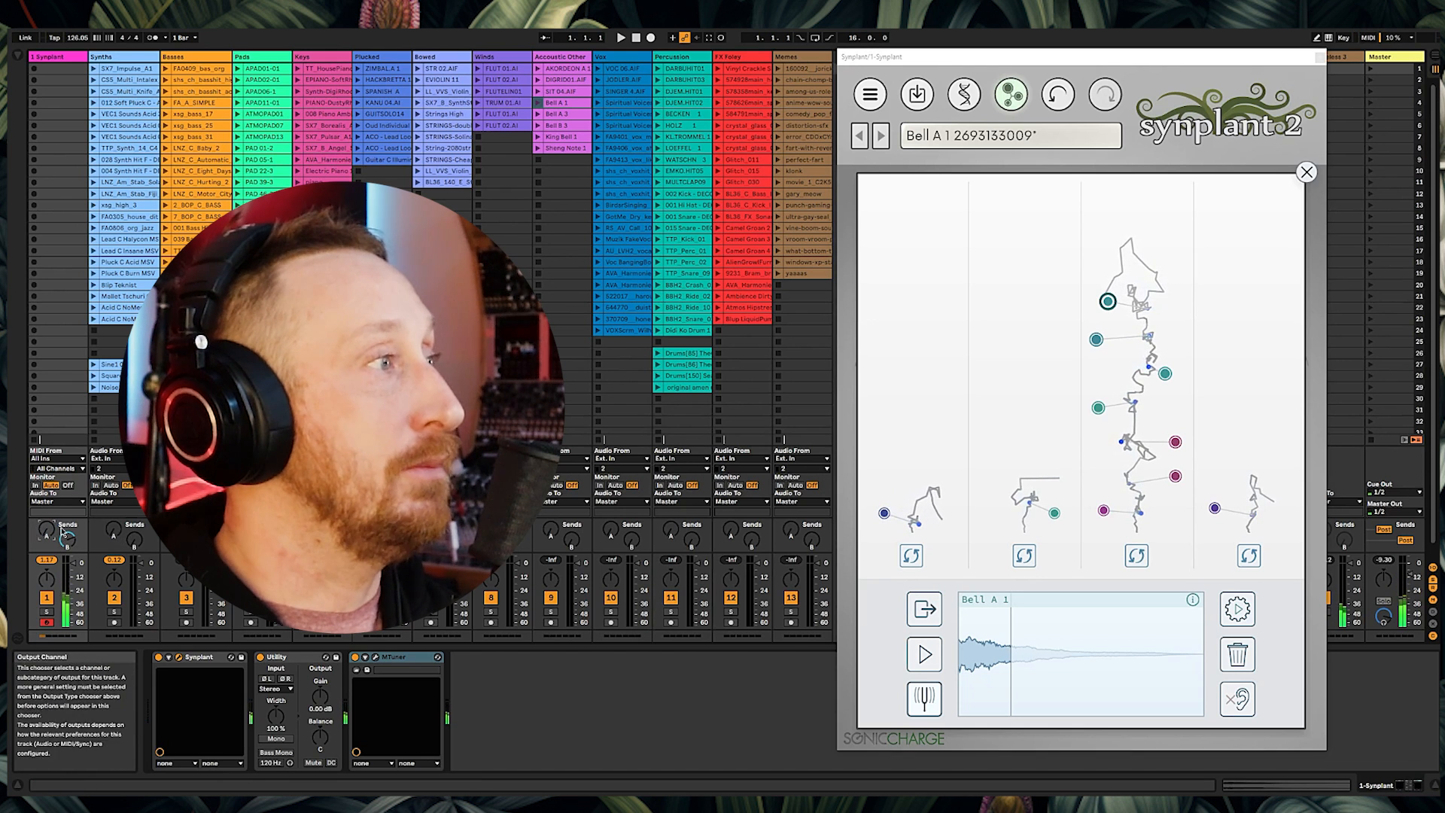
{"action": "left_click_drag", "start_coordinate": [68, 540], "coordinate": [68, 602]}
Step: Load the Bell A 3 clip and the FA9406_vox_ahh clip in turn as the Genopatch reference
{"action": "left_click_drag", "start_coordinate": [561, 113], "coordinate": [1209, 200]}
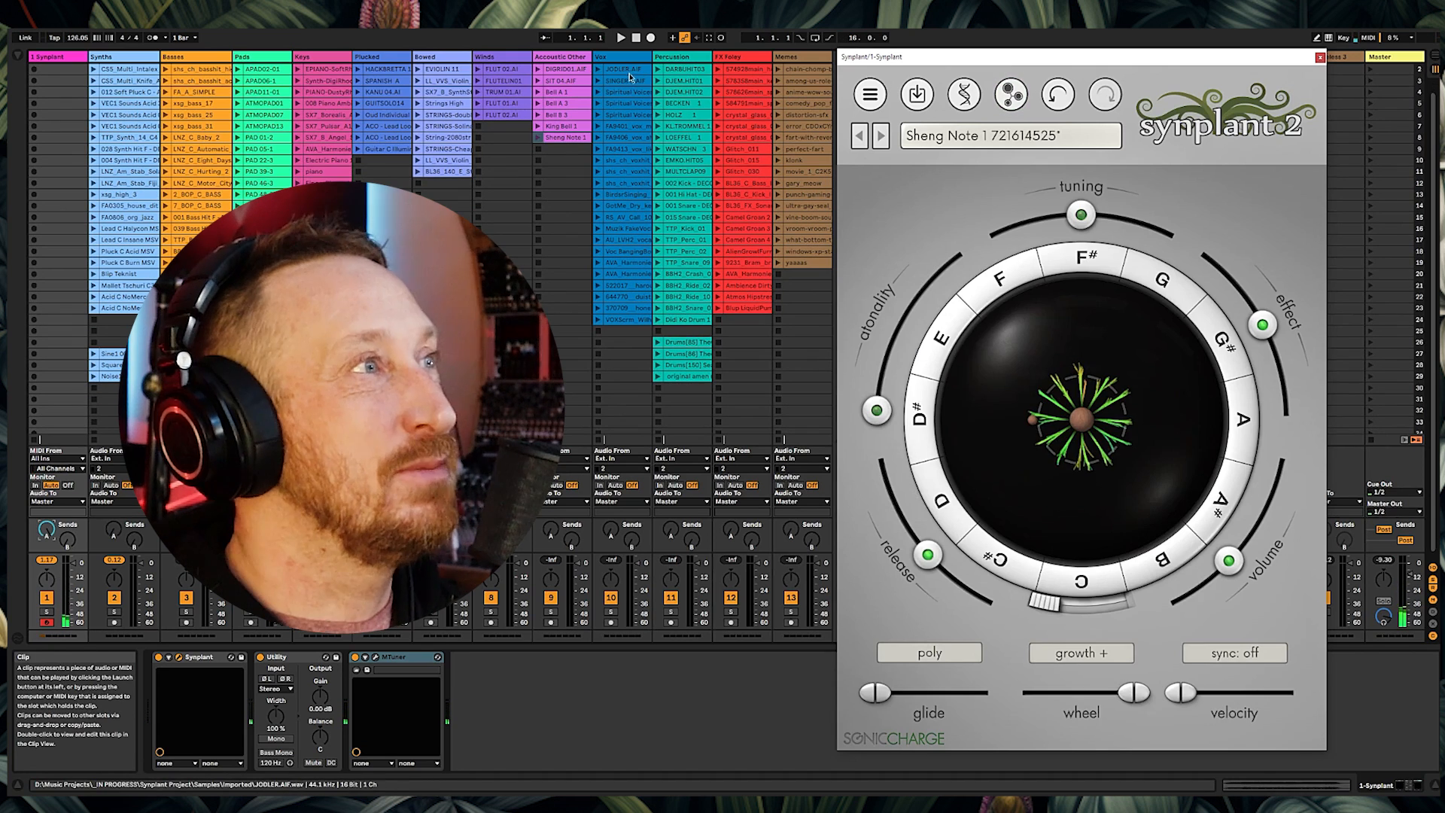
{"action": "left_click_drag", "start_coordinate": [623, 68], "coordinate": [1117, 446]}
{"action": "left_click", "coordinate": [625, 58]}
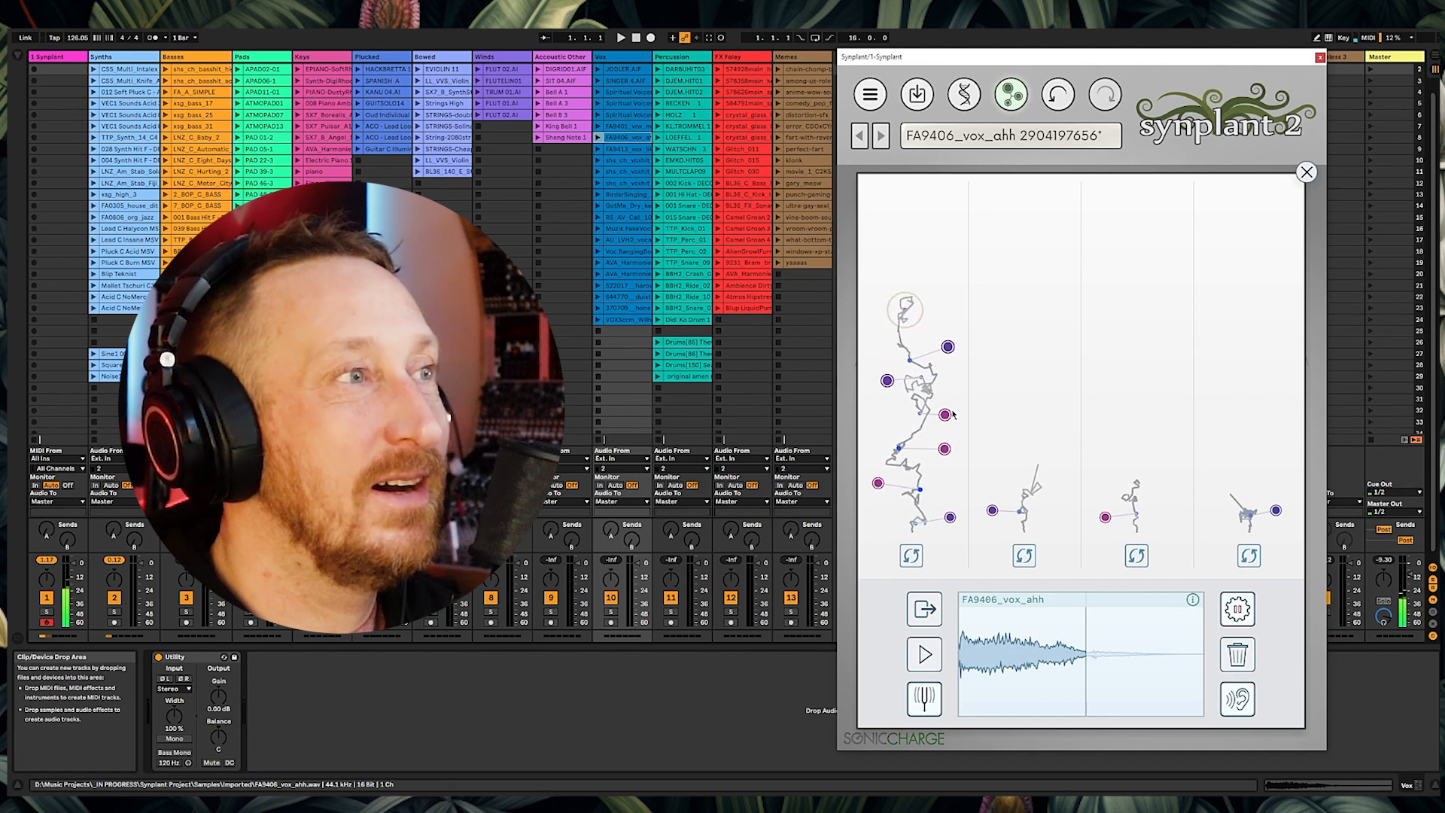
Step: Audition several patches generated from the FA9406_vox_ahh reference
{"action": "left_click", "coordinate": [947, 415]}
{"action": "left_click", "coordinate": [945, 449]}
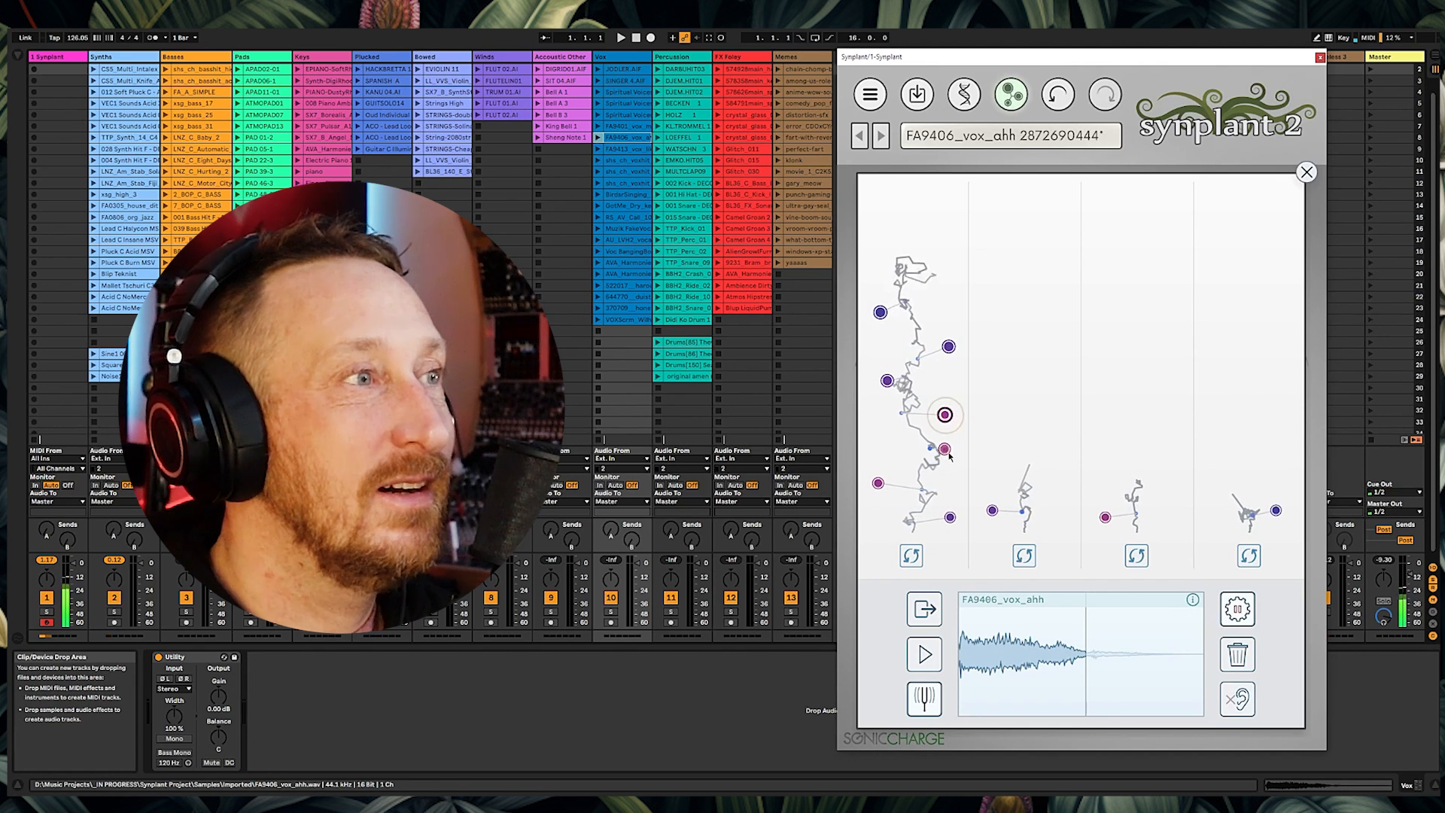
{"action": "left_click", "coordinate": [880, 482]}
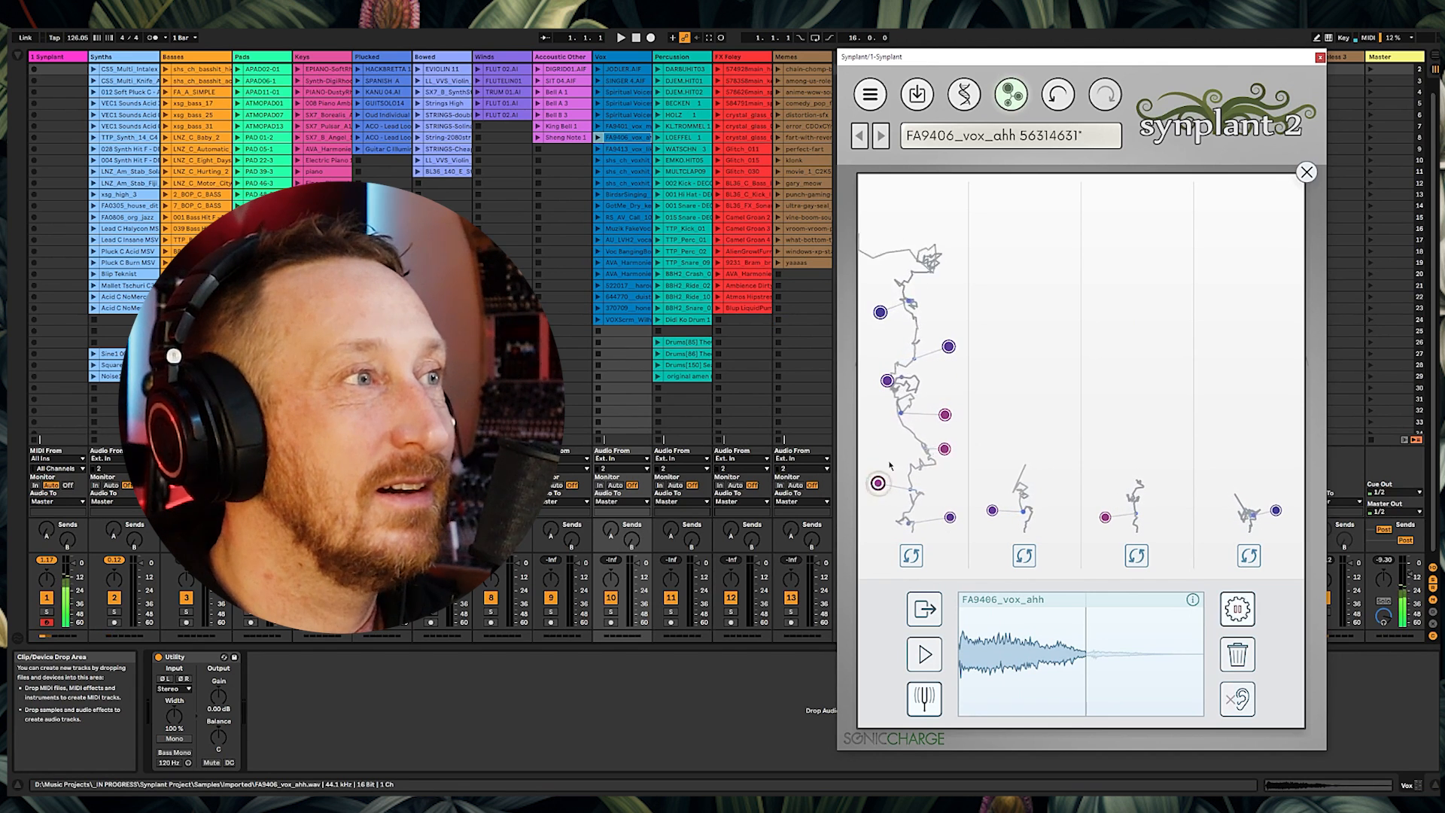
{"action": "left_click", "coordinate": [887, 380]}
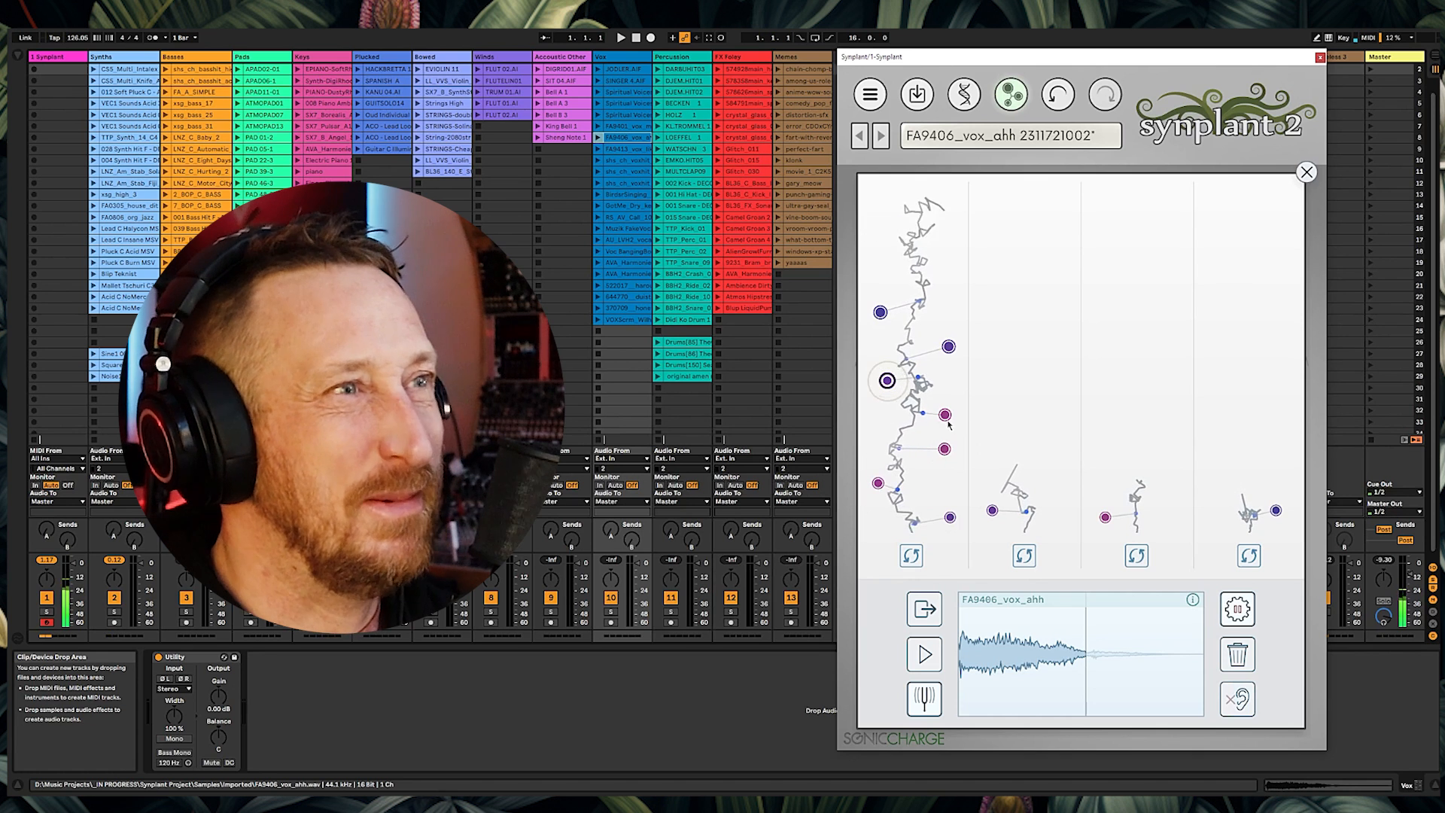
{"action": "left_click", "coordinate": [1210, 475]}
{"action": "left_click", "coordinate": [945, 449]}
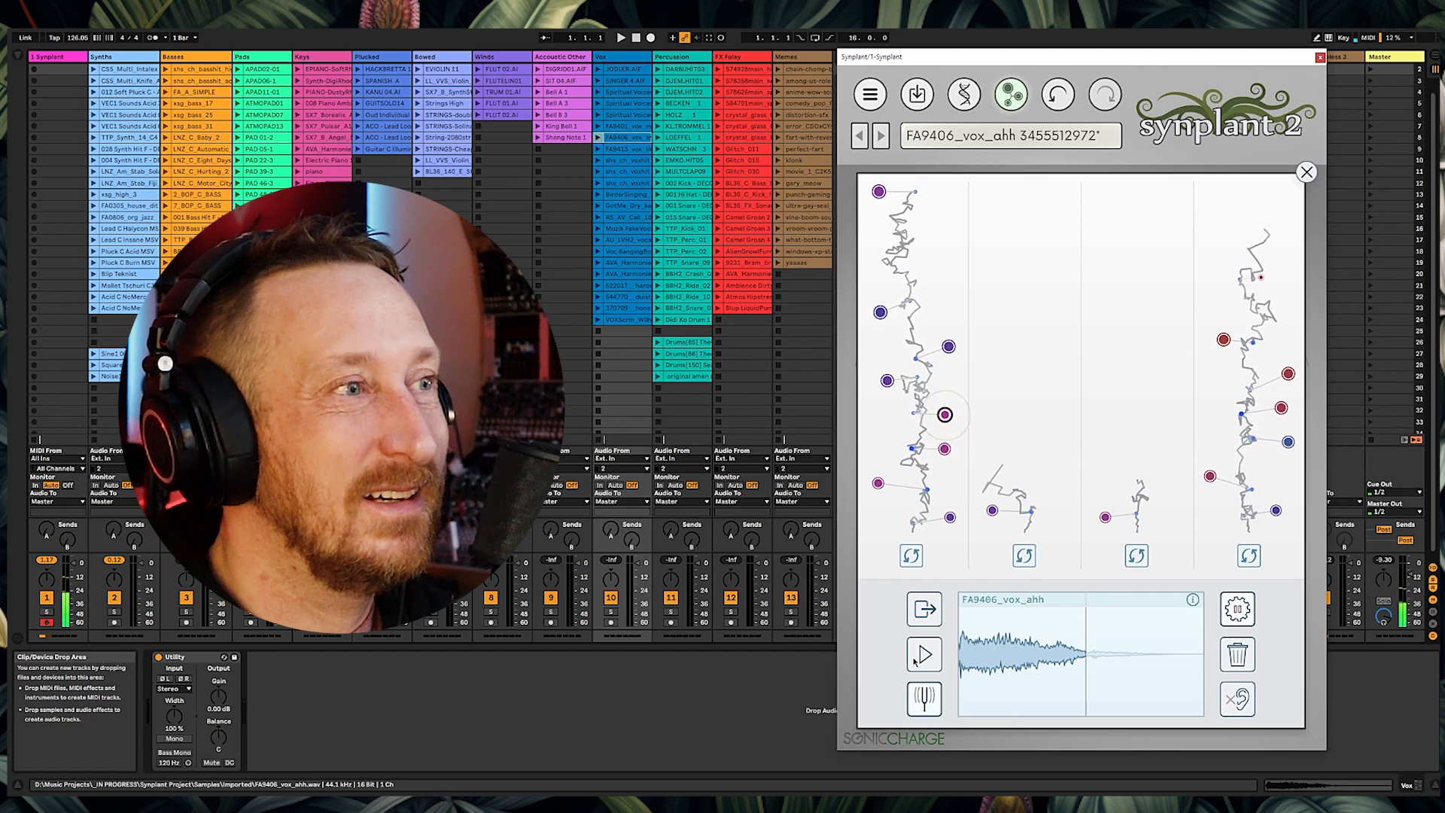
{"action": "left_click", "coordinate": [944, 415]}
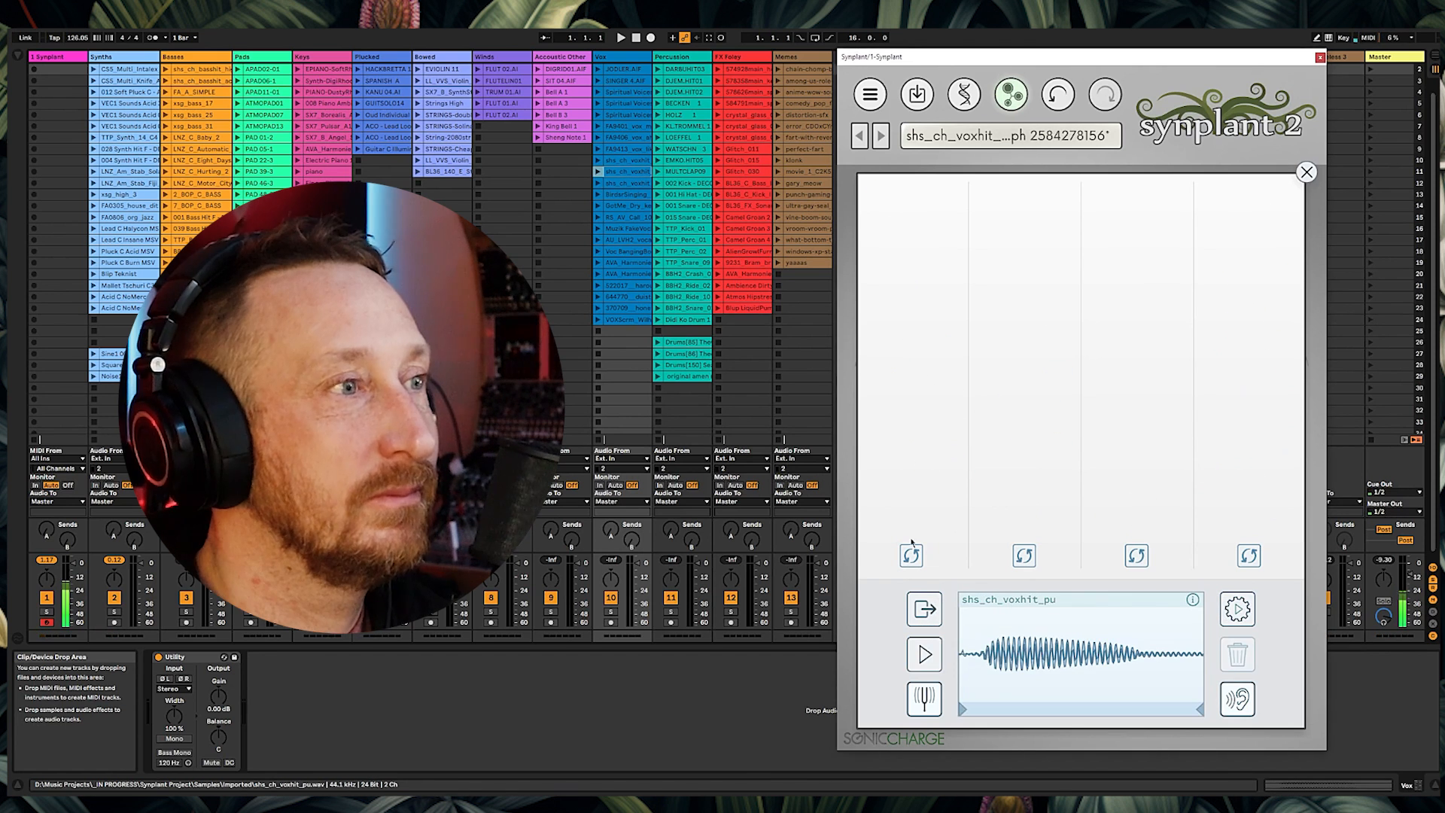
Step: Generate patches from the shs_ch_voxhit_pu and shs_ch_voxhit_pewww references and preview the reference sound
{"action": "left_click", "coordinate": [1236, 607]}
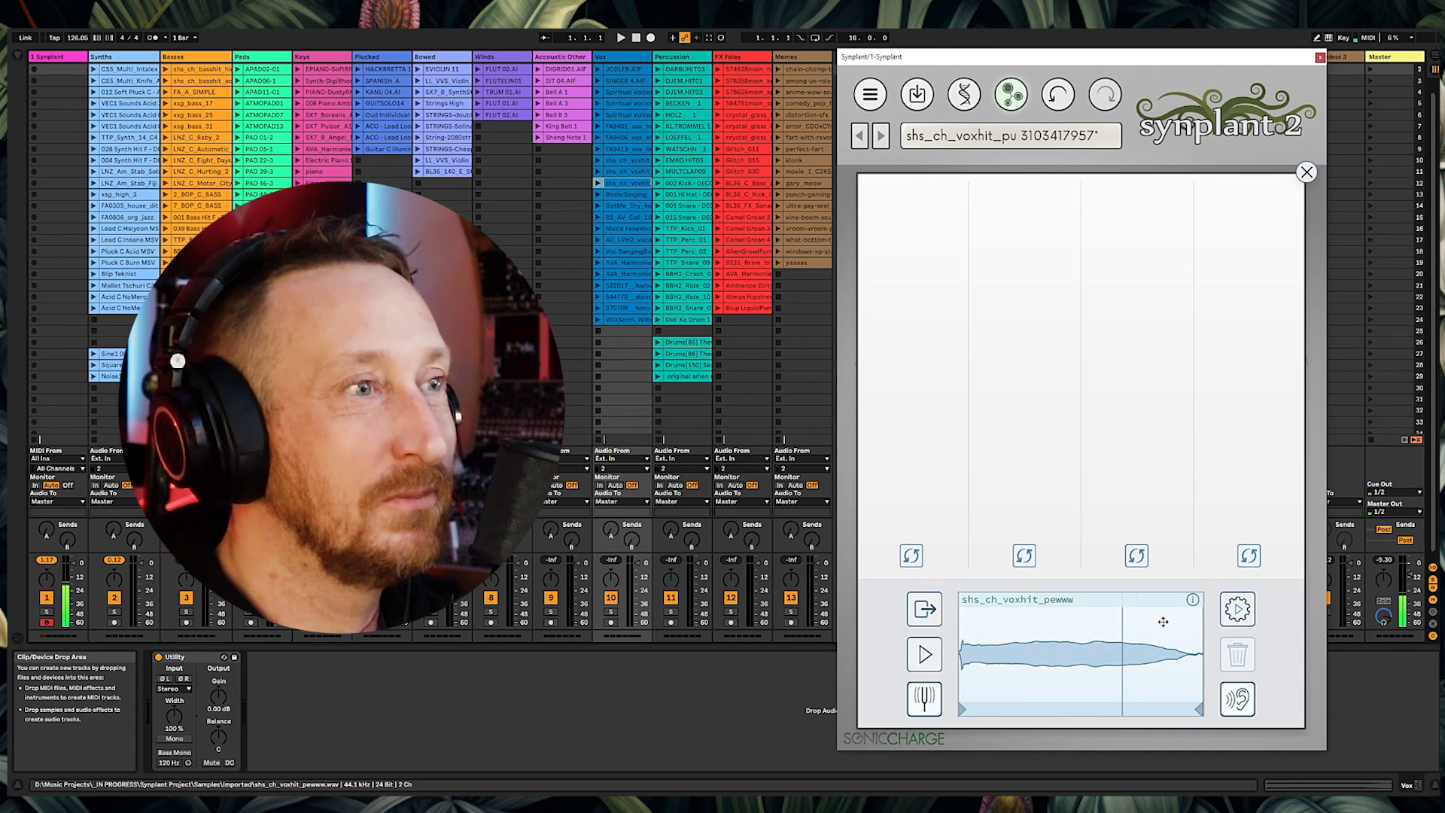
{"action": "left_click", "coordinate": [1237, 609]}
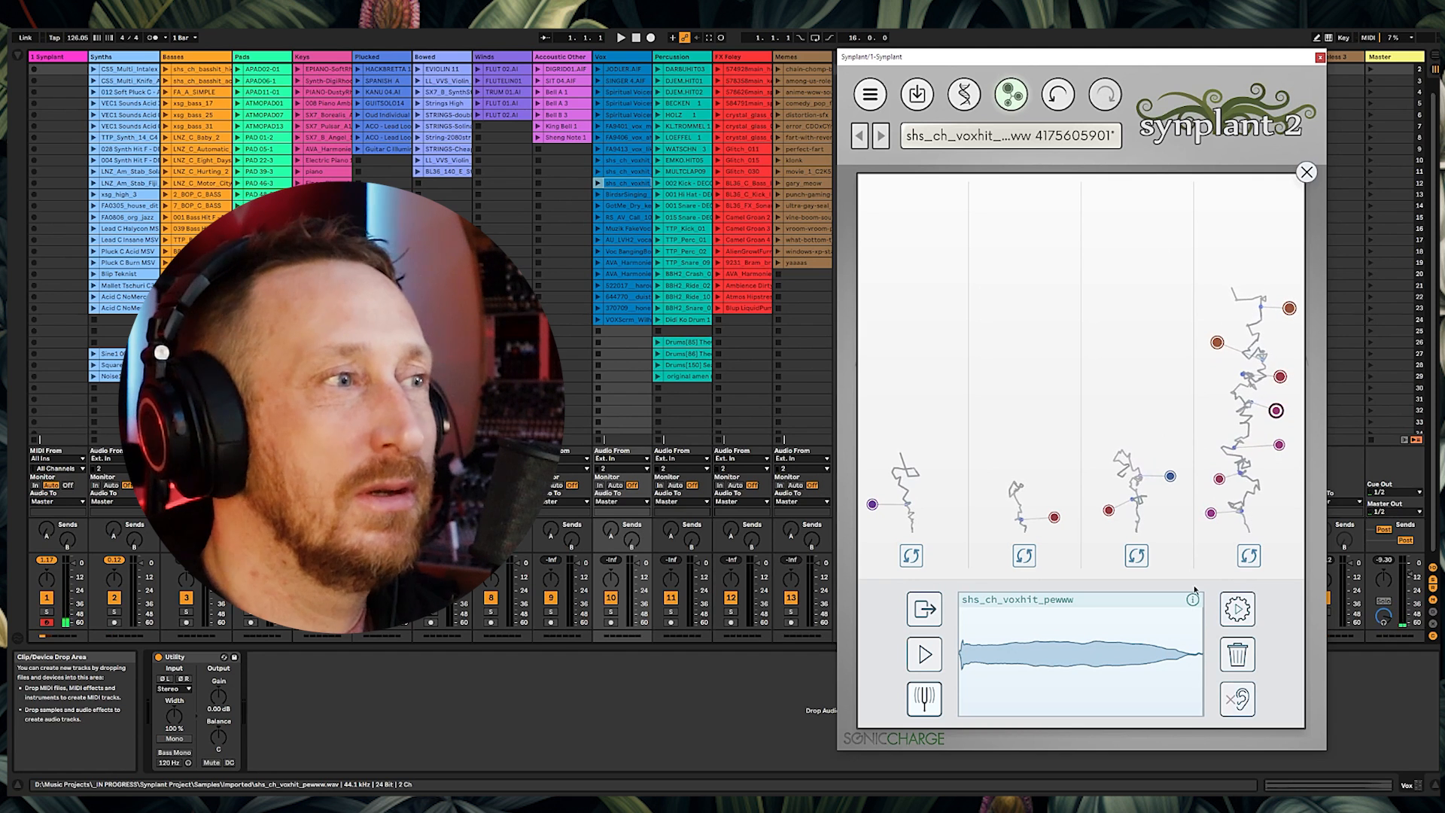
{"action": "left_click", "coordinate": [940, 659]}
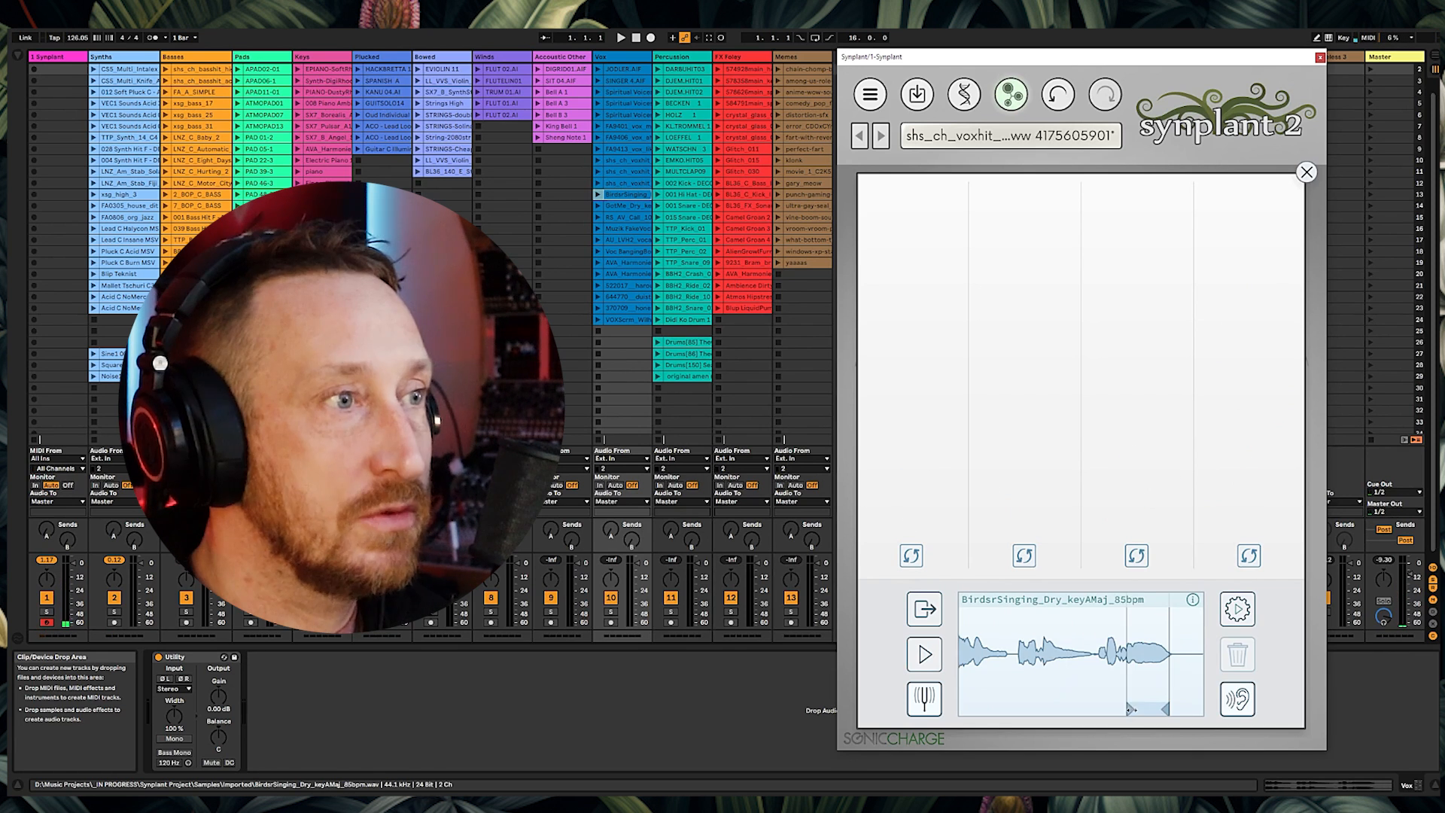
Step: Generate patches from a trimmed region of the BirdsrSinging_Dry_keyAMaj_85bpm reference and nudge the track's first send up
{"action": "left_click_drag", "start_coordinate": [1129, 708], "coordinate": [1138, 709]}
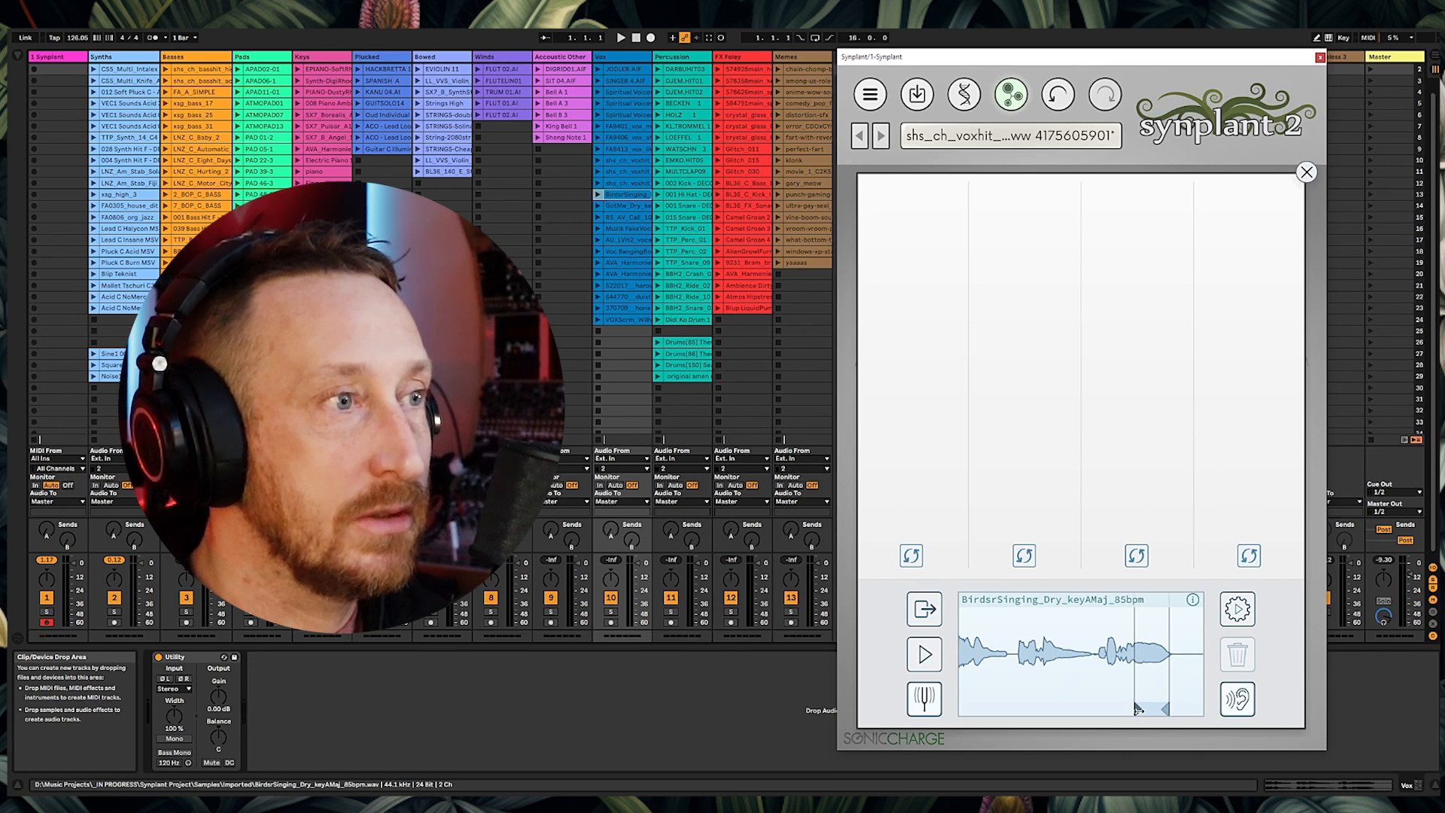
{"action": "left_click", "coordinate": [1237, 608]}
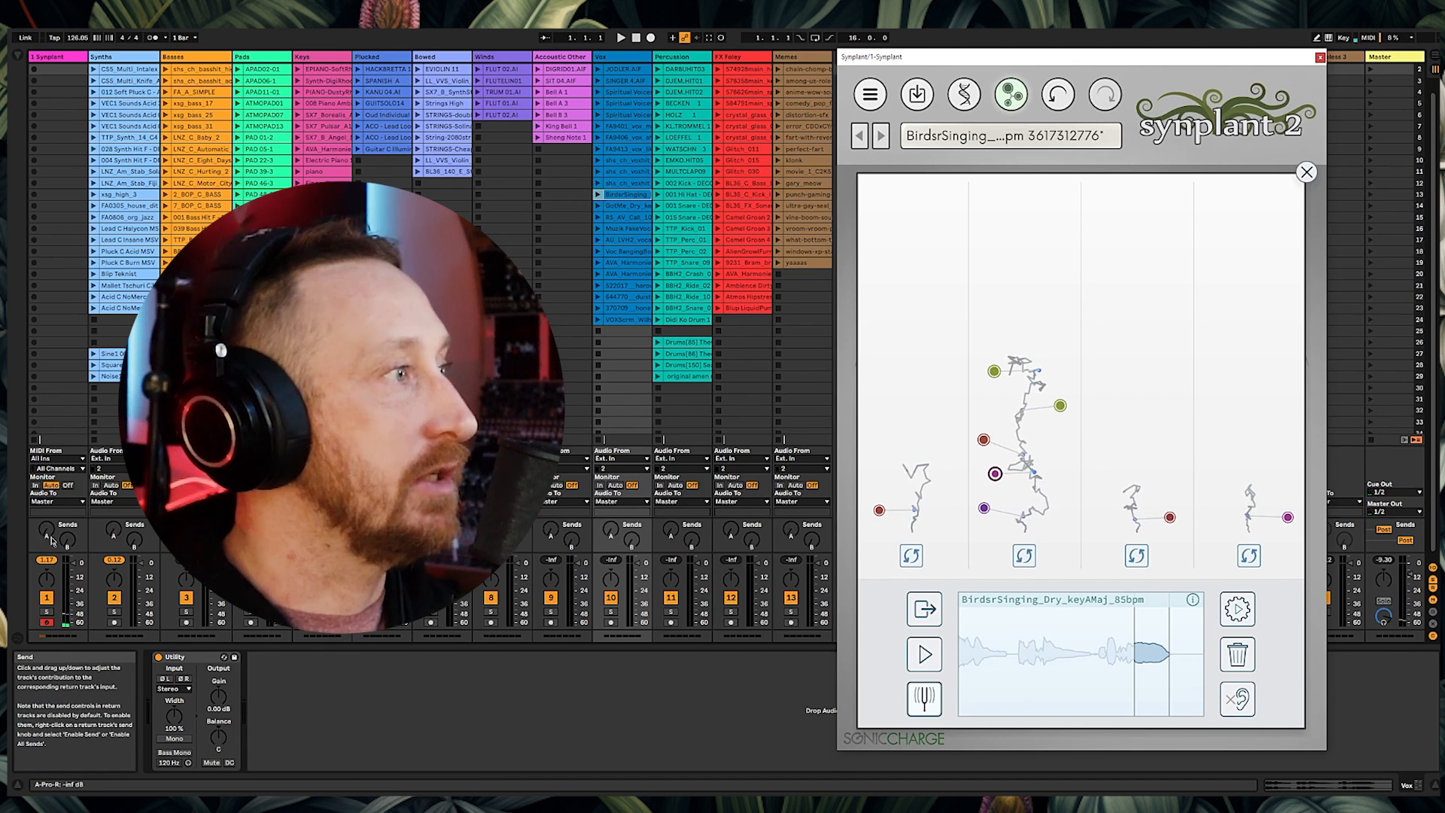
{"action": "left_click_drag", "start_coordinate": [43, 534], "coordinate": [43, 519]}
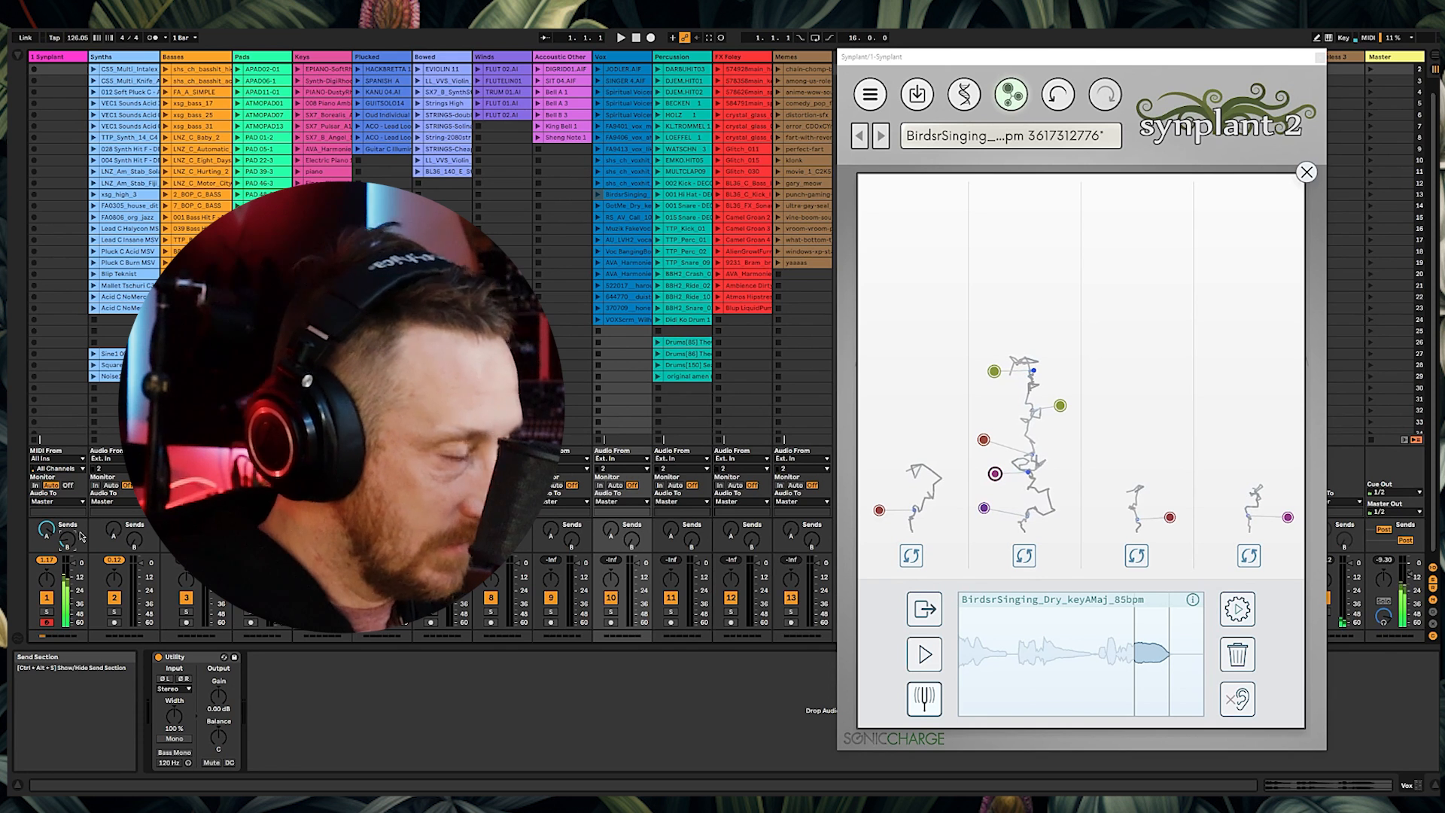
Step: Load the RS_AV_Call_100_G# vocal clip as the reference, adjust its region, and generate patches
{"action": "left_click_drag", "start_coordinate": [624, 206], "coordinate": [915, 645]}
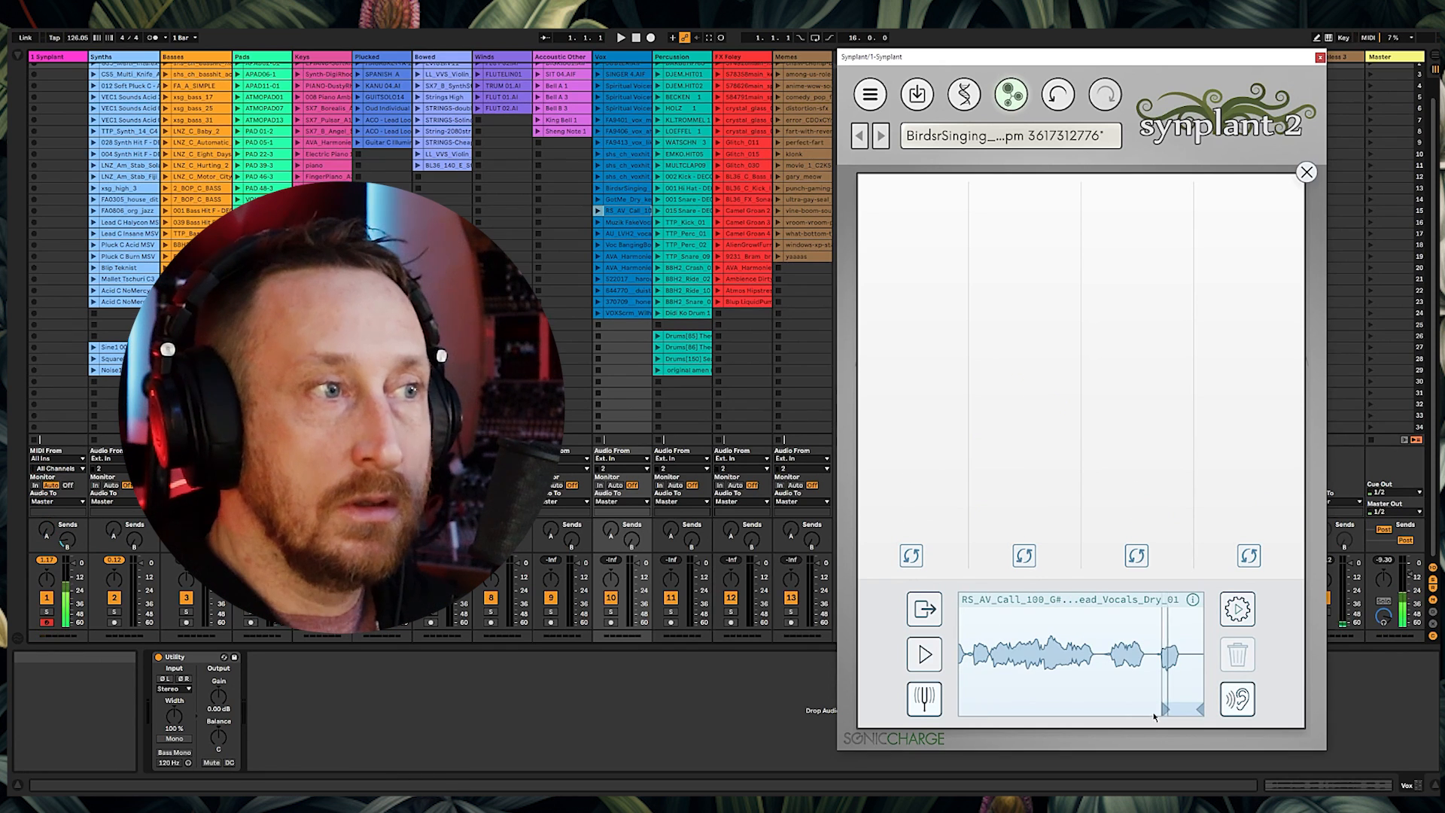
{"action": "mouse_move", "coordinate": [1167, 705]}
{"action": "left_mouse_down"}
{"action": "mouse_move", "coordinate": [1196, 705]}
{"action": "mouse_move", "coordinate": [1174, 706]}
{"action": "left_mouse_up"}
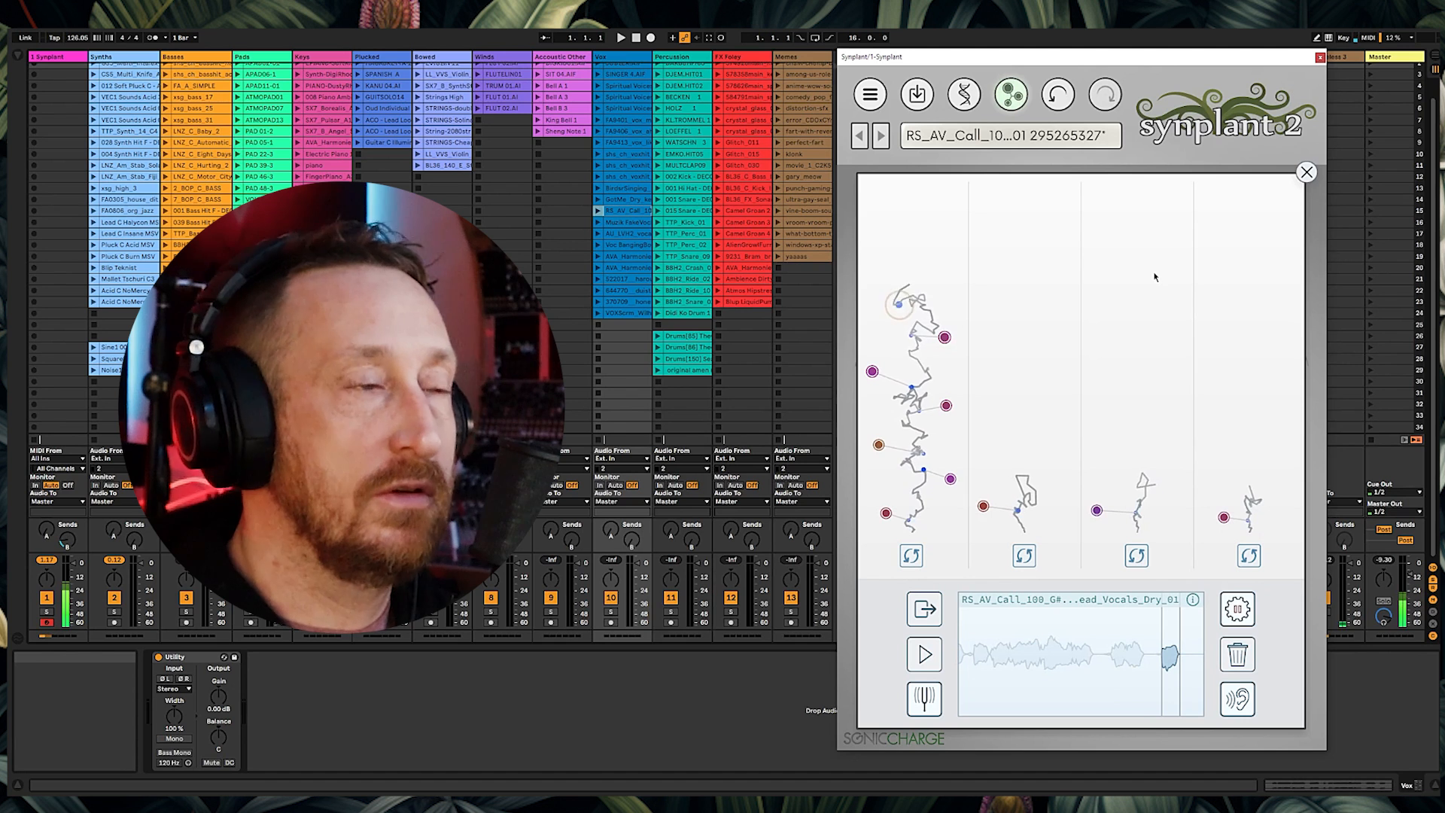
{"action": "left_click", "coordinate": [1238, 611]}
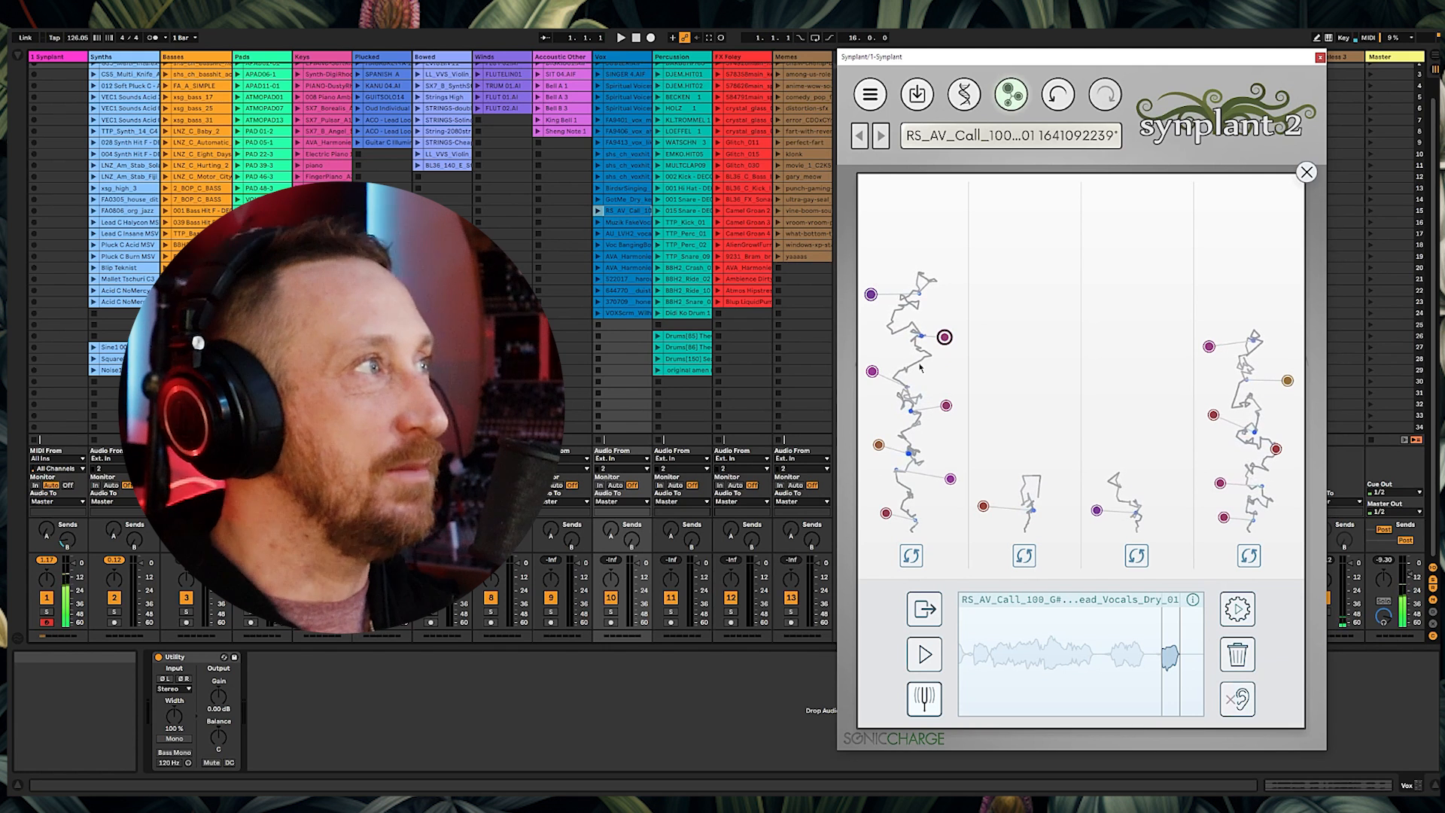
{"action": "left_click", "coordinate": [13, 59]}
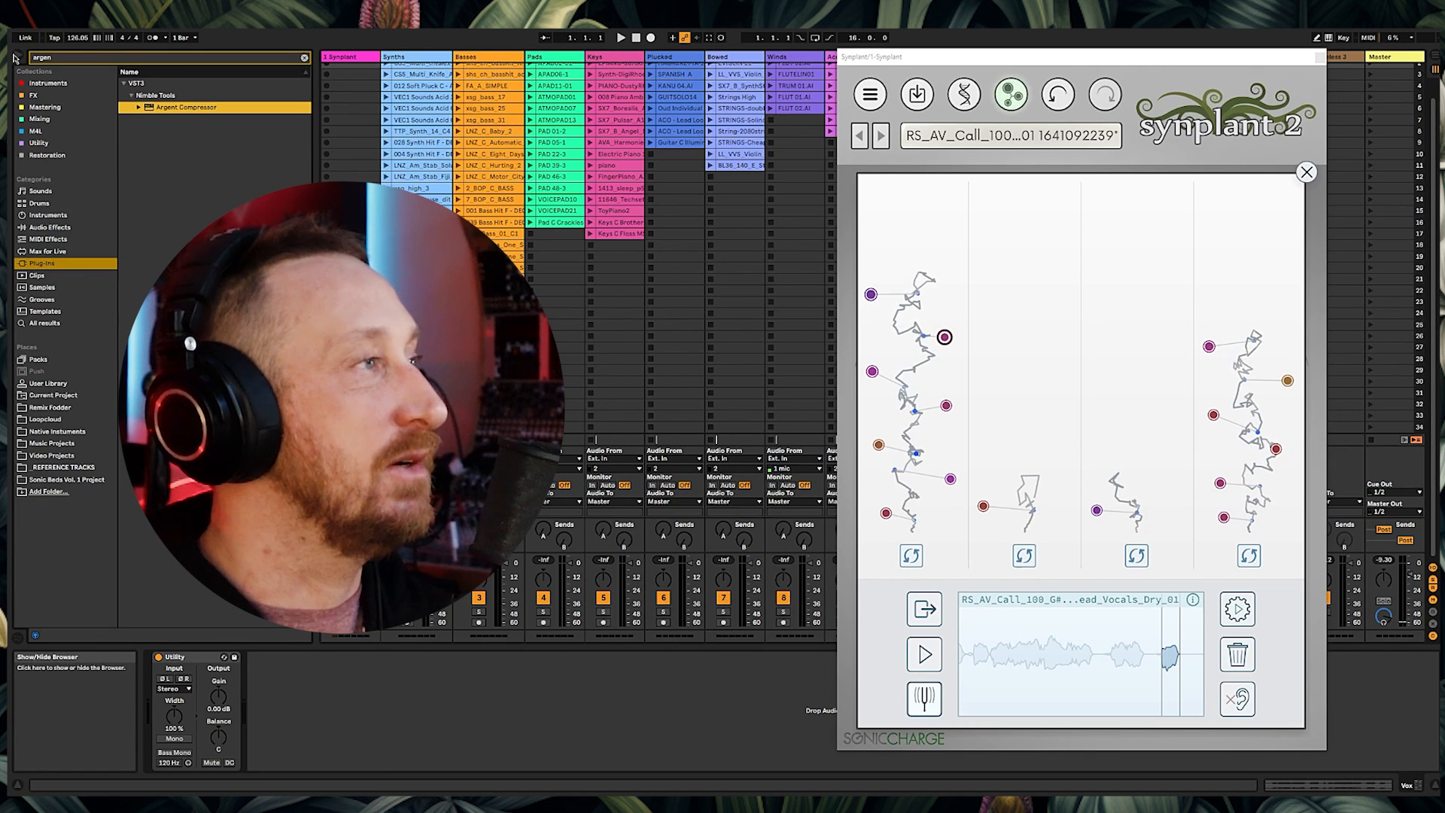
{"action": "left_click", "coordinate": [304, 59]}
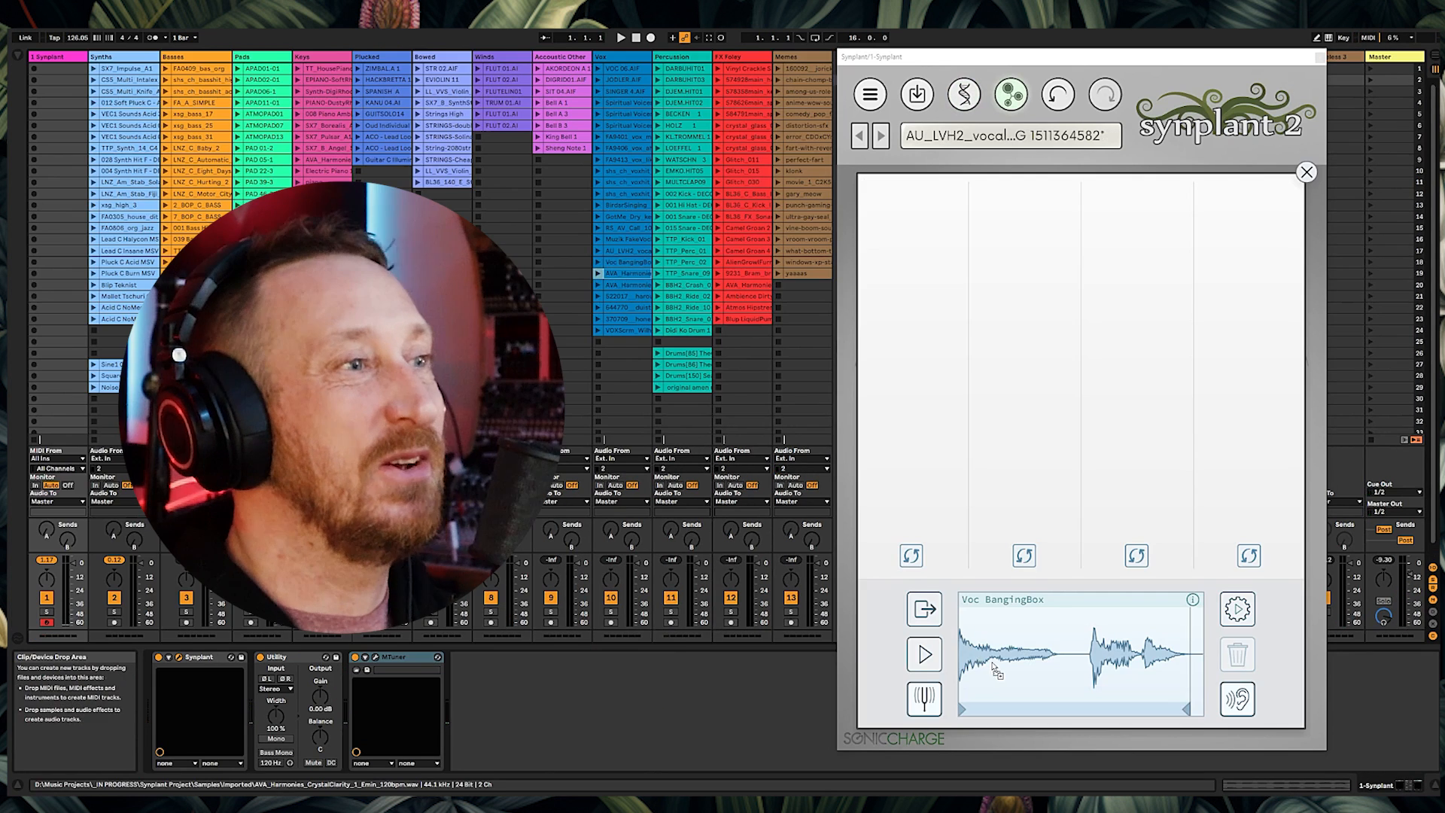
Step: Try several vocal clips as the Genopatch reference, adjusting and previewing the reference region
{"action": "left_click_drag", "start_coordinate": [625, 273], "coordinate": [973, 648]}
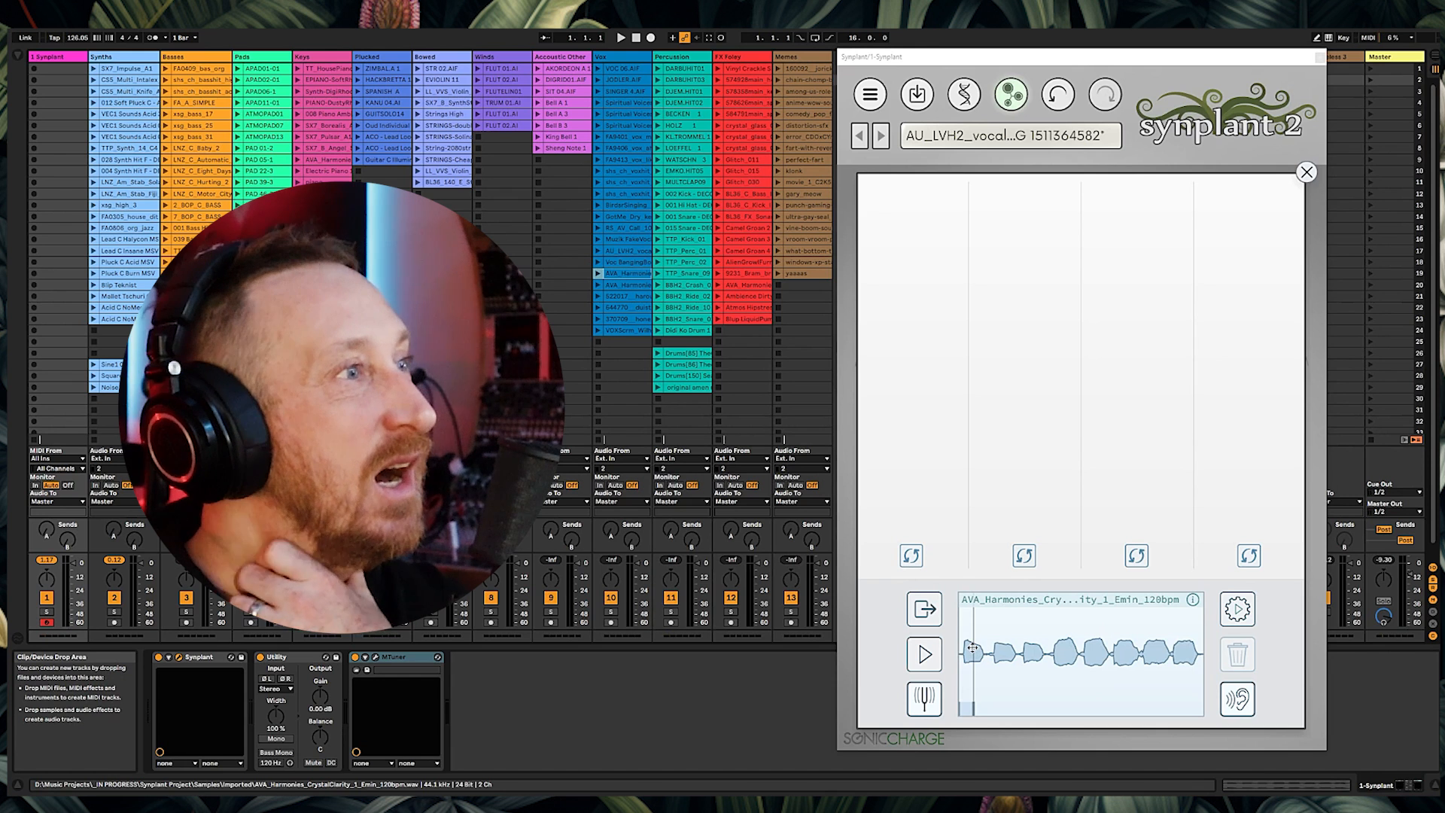
{"action": "left_click_drag", "start_coordinate": [627, 297], "coordinate": [1019, 664]}
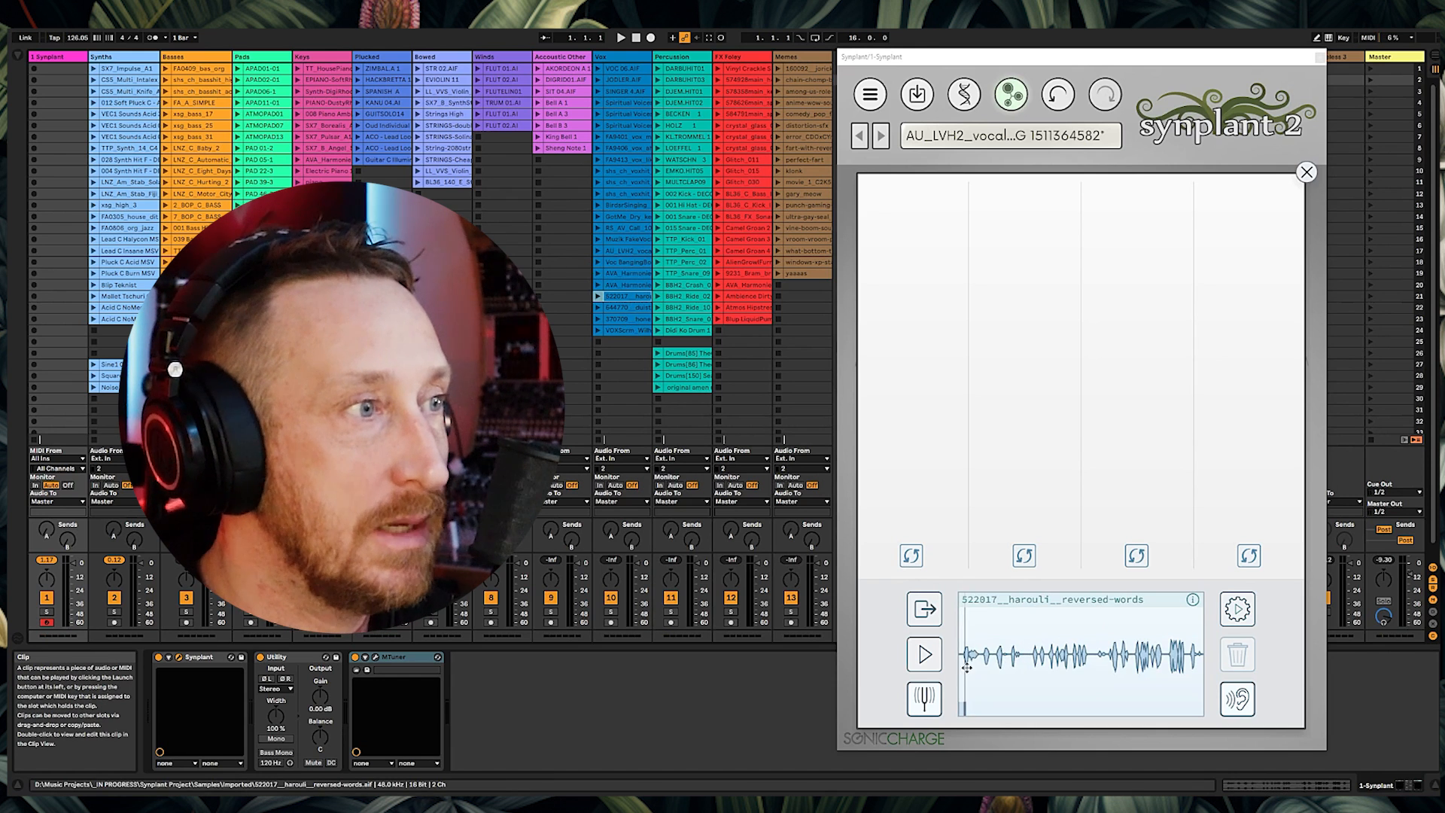
{"action": "left_click_drag", "start_coordinate": [623, 307], "coordinate": [971, 656]}
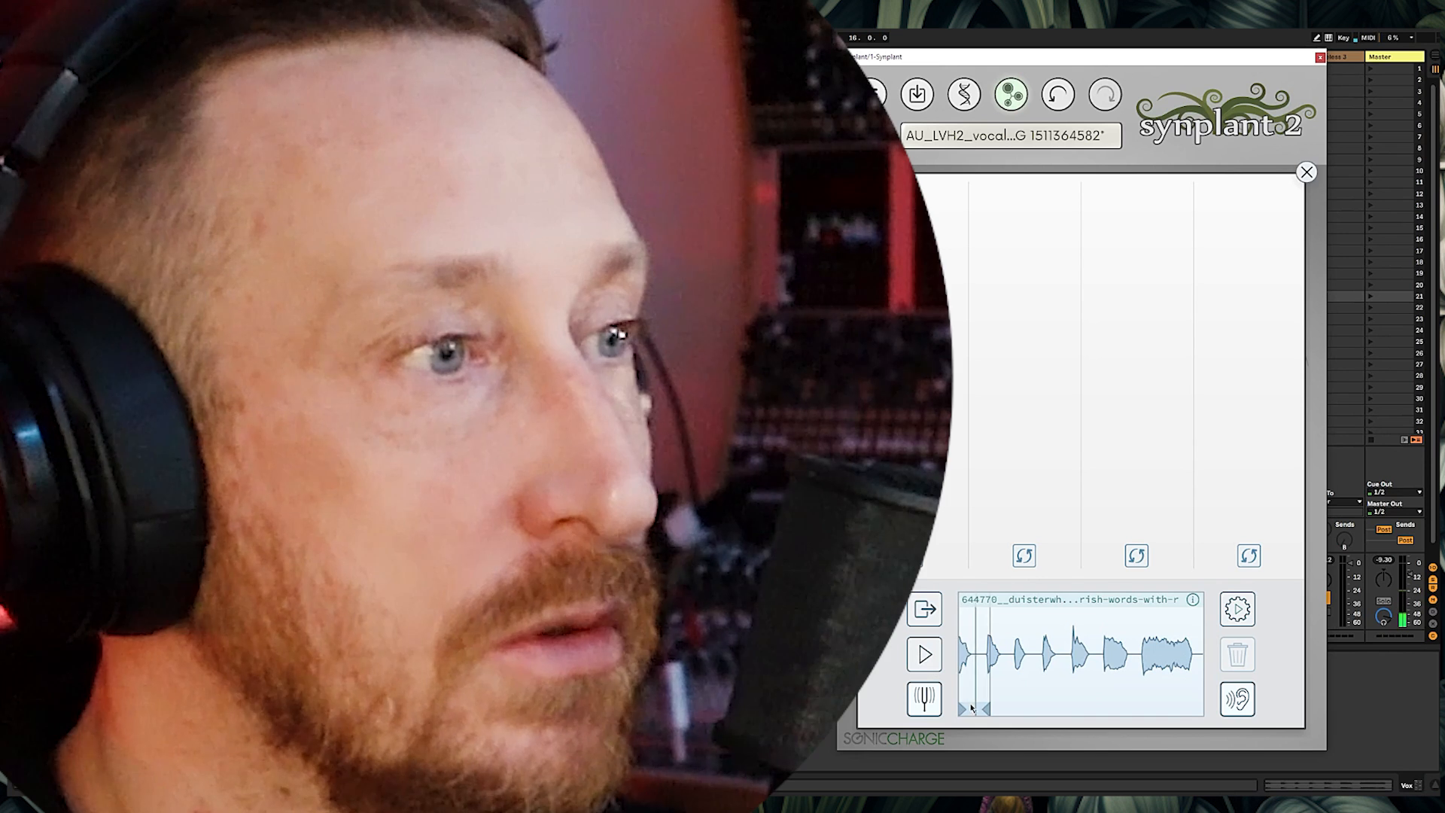
{"action": "left_click_drag", "start_coordinate": [988, 709], "coordinate": [1061, 707]}
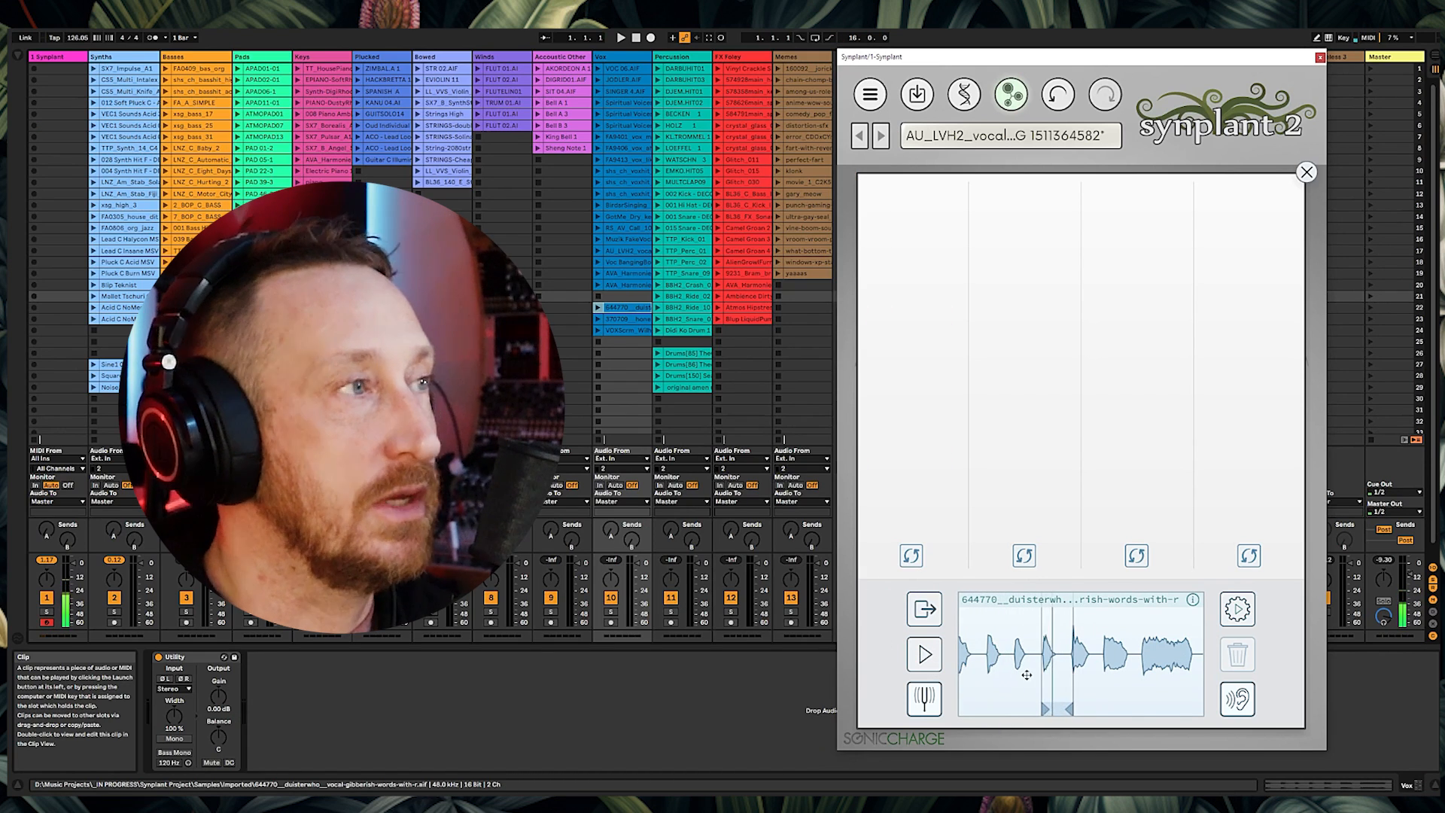
{"action": "left_click", "coordinate": [934, 661]}
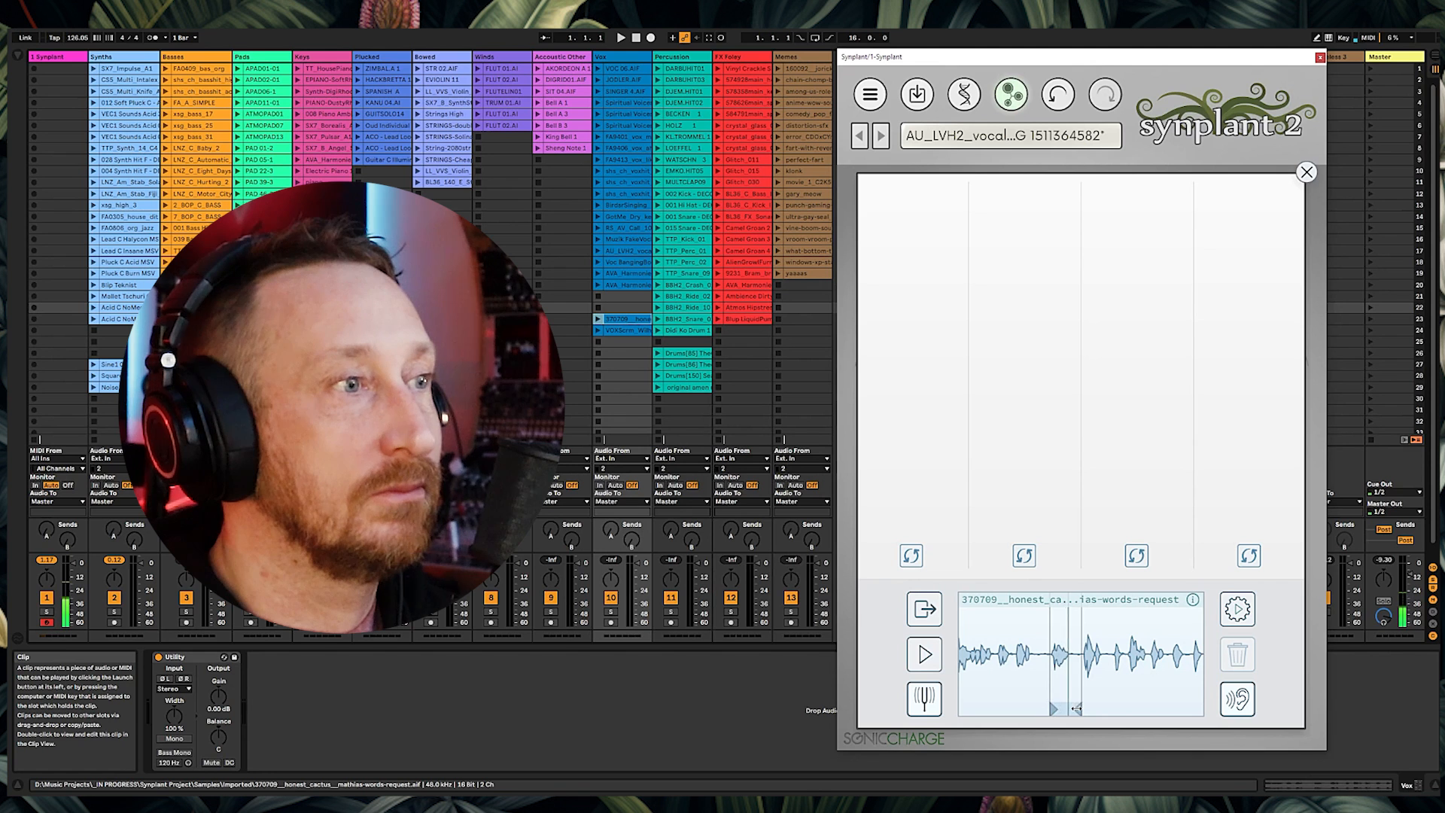
Step: Generate patches from the 370709 clip and from the AVA_Harmonies_CrystalClarity_1_Emin_120bpm reference
{"action": "left_click", "coordinate": [1237, 608]}
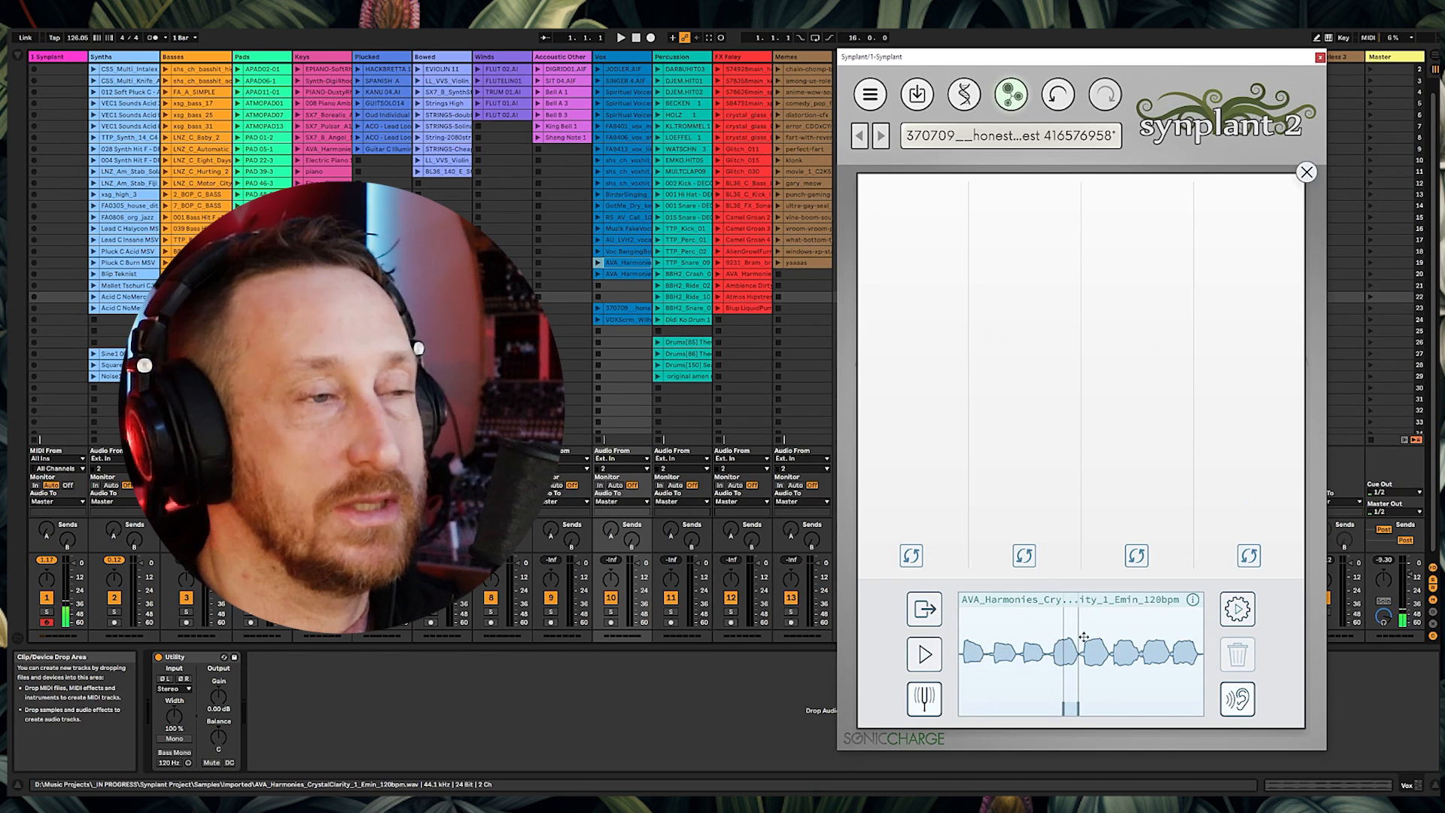
{"action": "left_click", "coordinate": [1238, 611]}
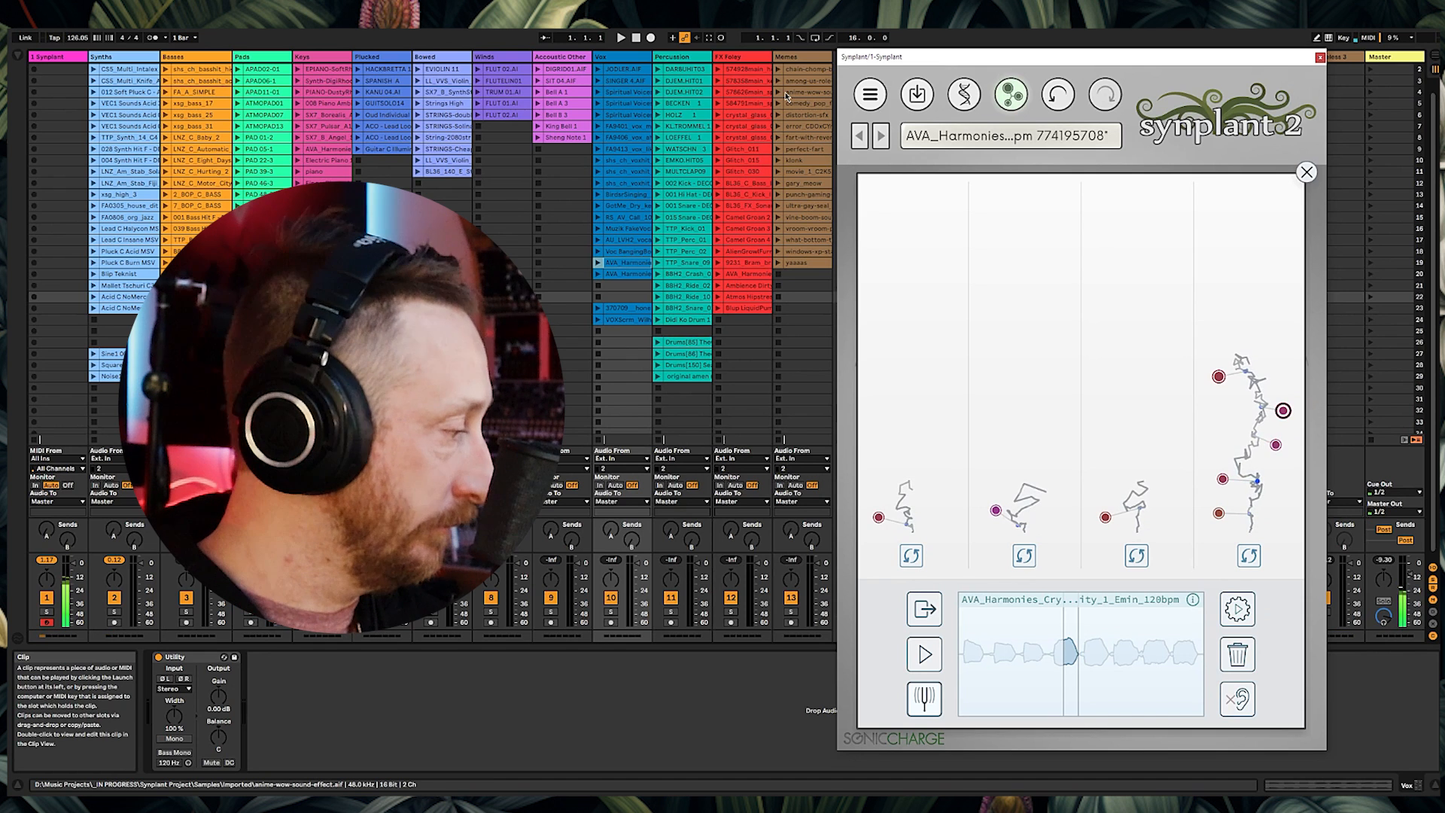
Step: Load AVA_Harmonies_FallingFree_1_Atmo_Fmin_140bpm as the reference, set a short region, and generate patches
{"action": "left_click_drag", "start_coordinate": [622, 273], "coordinate": [982, 674]}
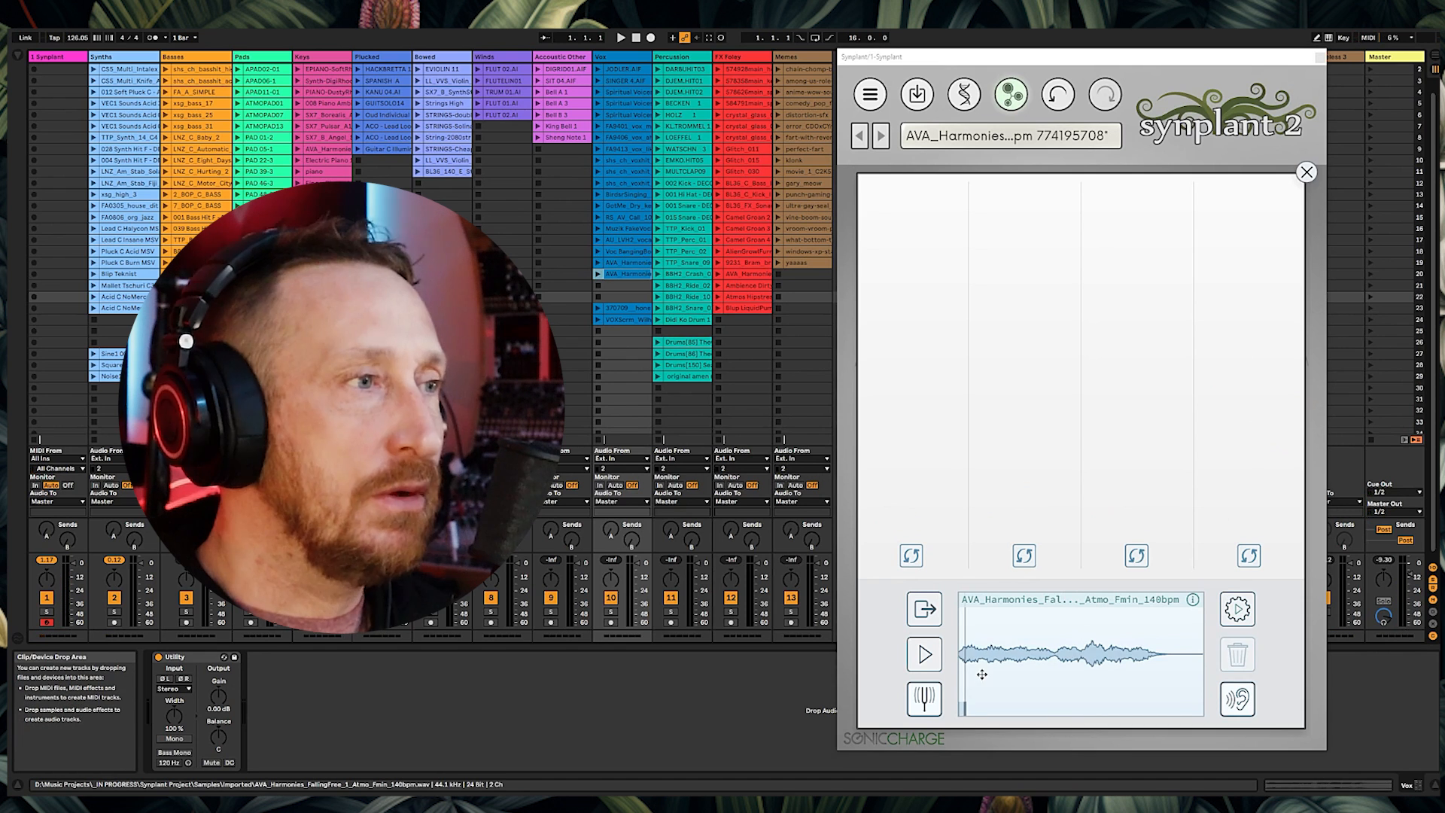
{"action": "left_click", "coordinate": [1227, 611]}
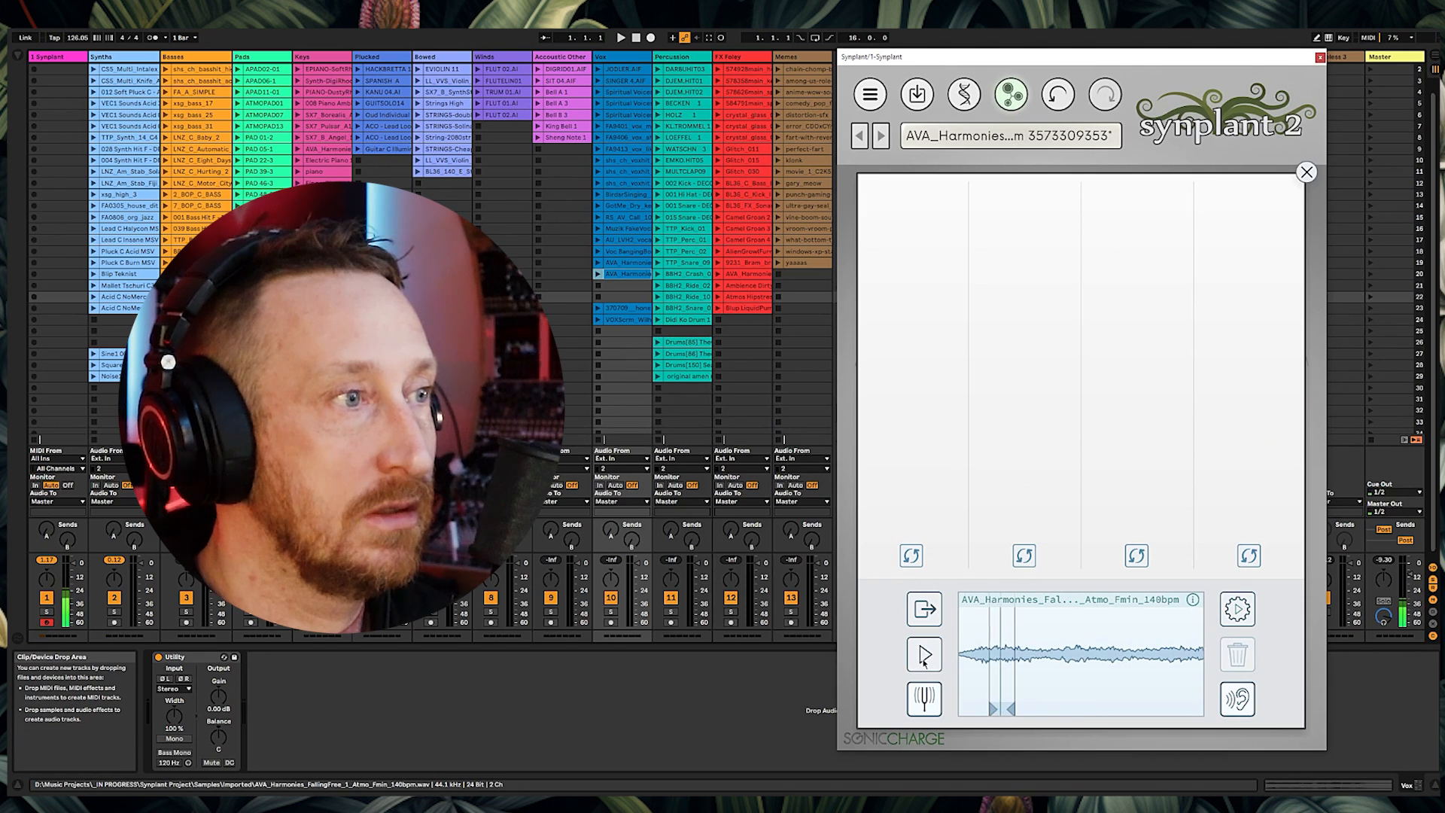
{"action": "left_click", "coordinate": [1239, 610]}
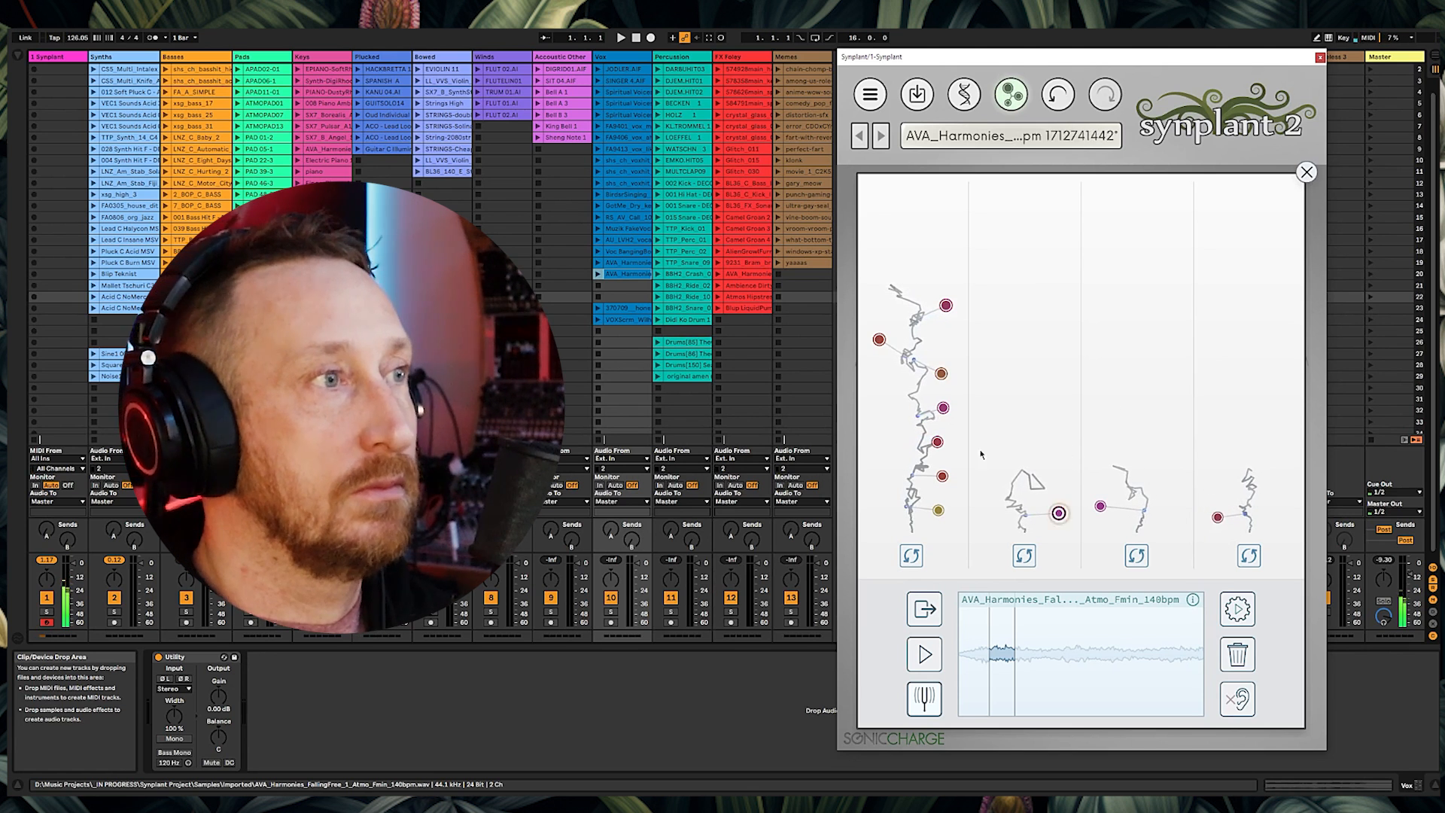
Step: Close the Genopatch view and open the DNA editor
{"action": "left_click", "coordinate": [1306, 172]}
{"action": "left_click", "coordinate": [971, 96]}
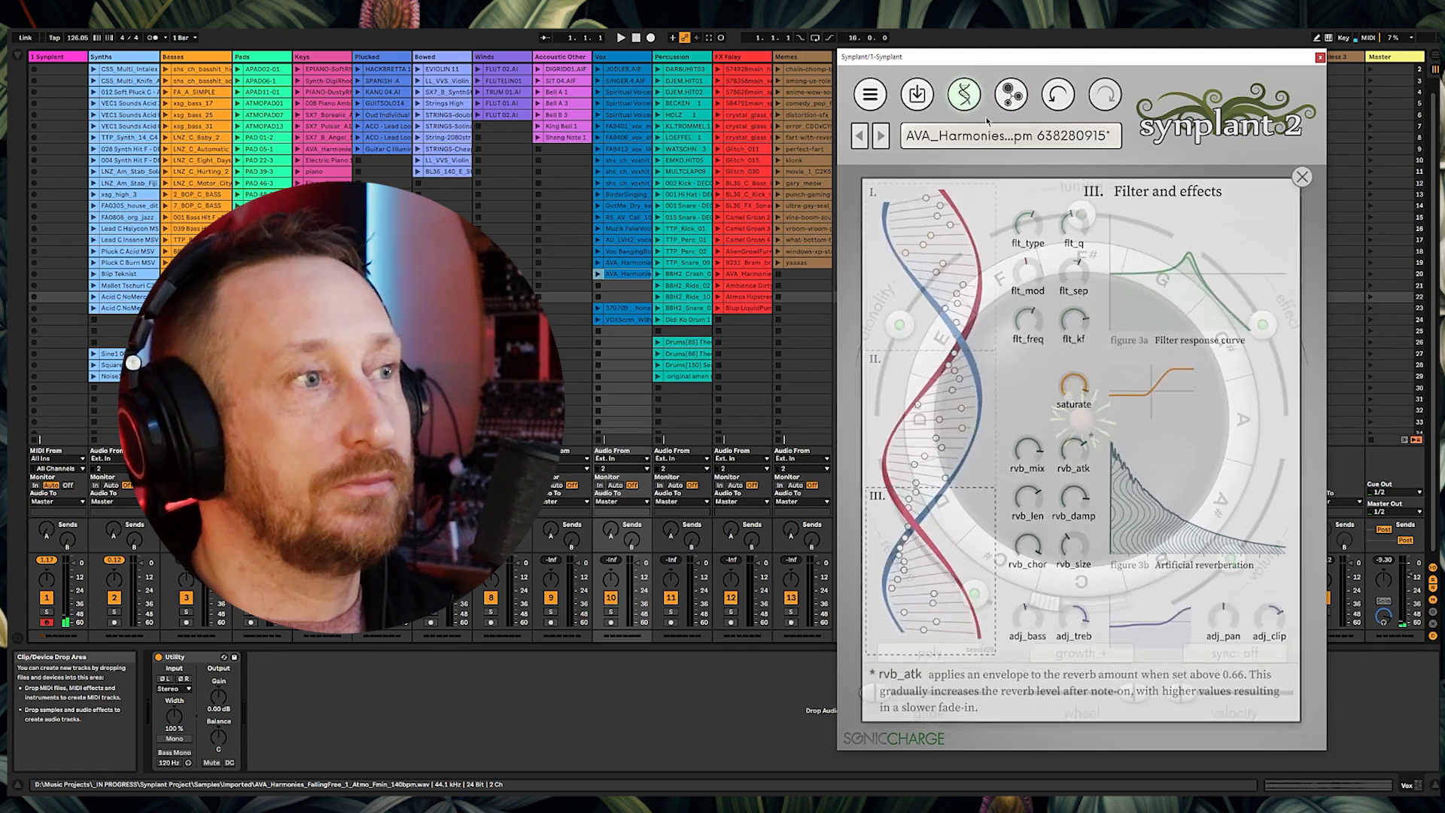
Step: Raise the saturate setting in the DNA editor's Filter and effects section
{"action": "left_click_drag", "start_coordinate": [1266, 629], "coordinate": [1300, 352]}
{"action": "left_click_drag", "start_coordinate": [1075, 388], "coordinate": [1078, 363]}
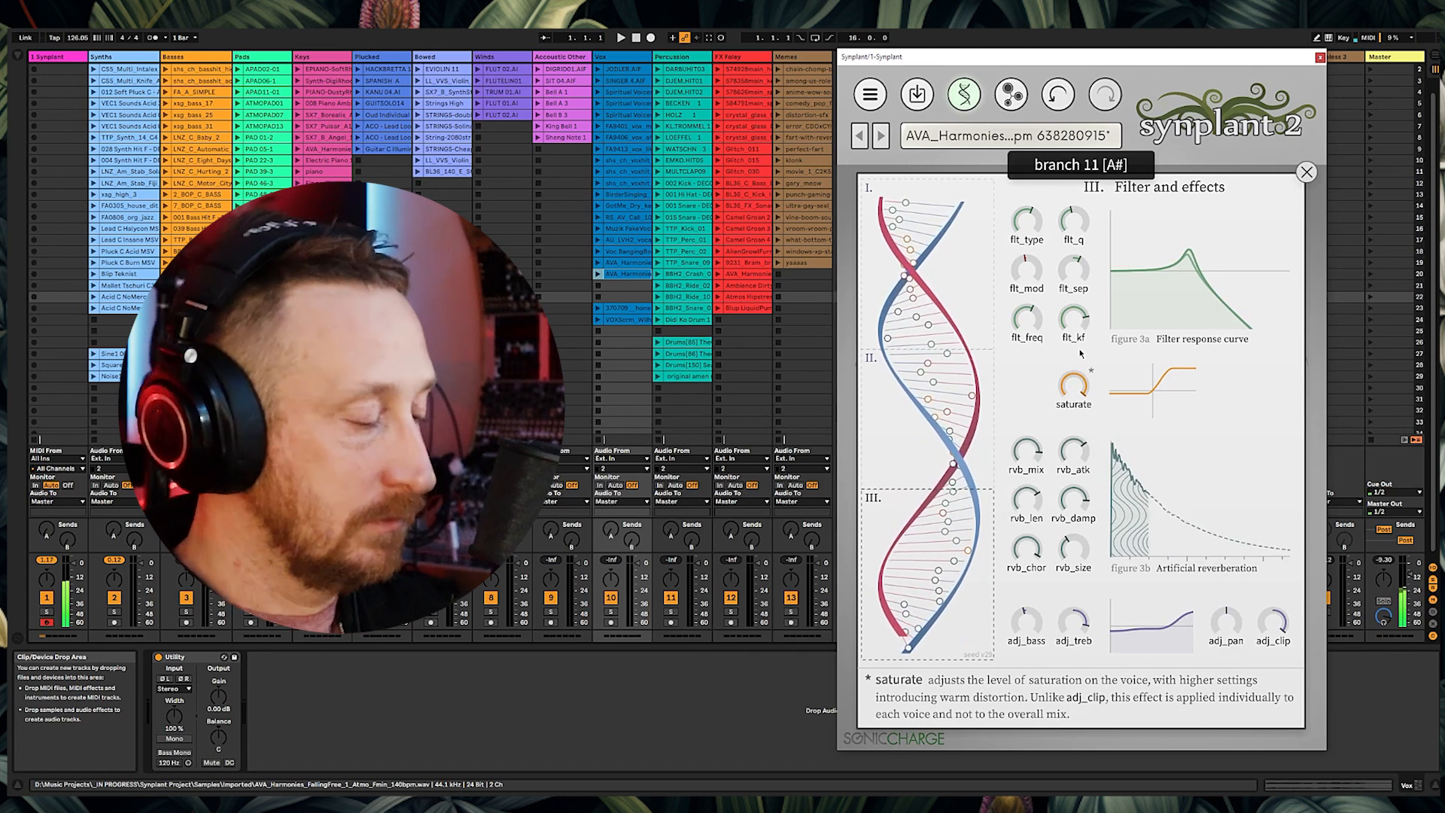
{"action": "mouse_move", "coordinate": [1084, 397]}
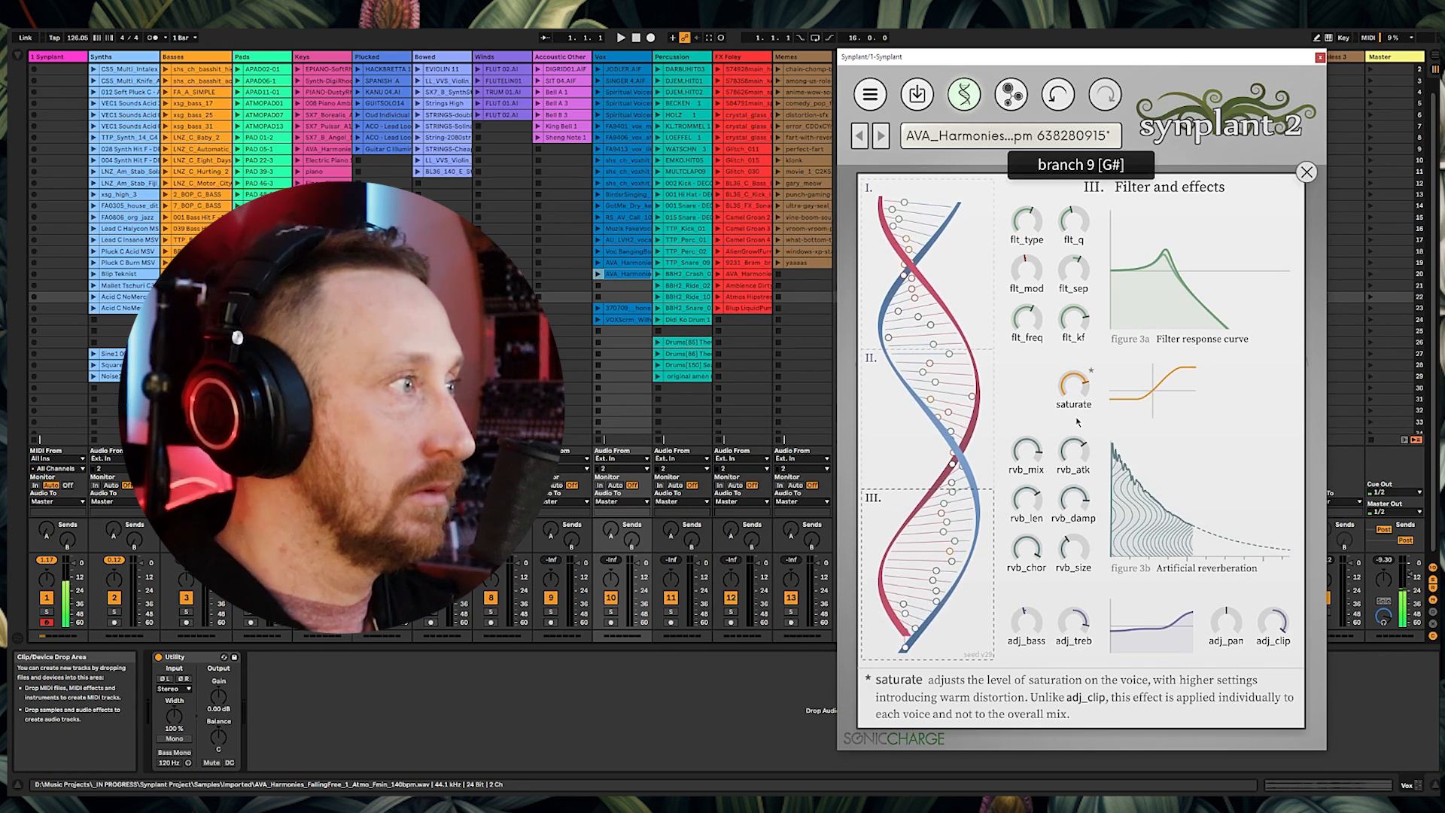
{"action": "left_click", "coordinate": [47, 529]}
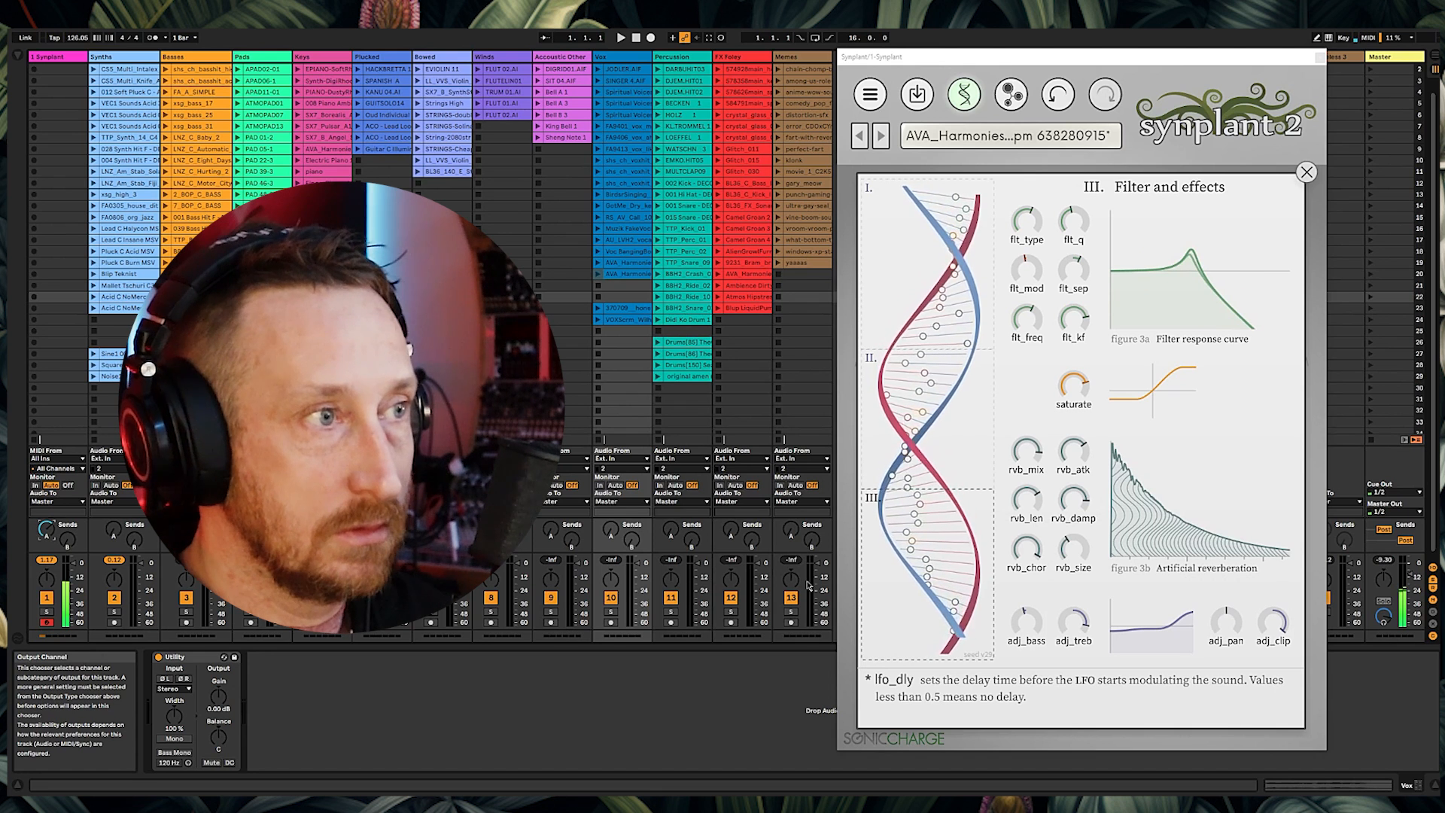
{"action": "mouse_move", "coordinate": [1069, 647]}
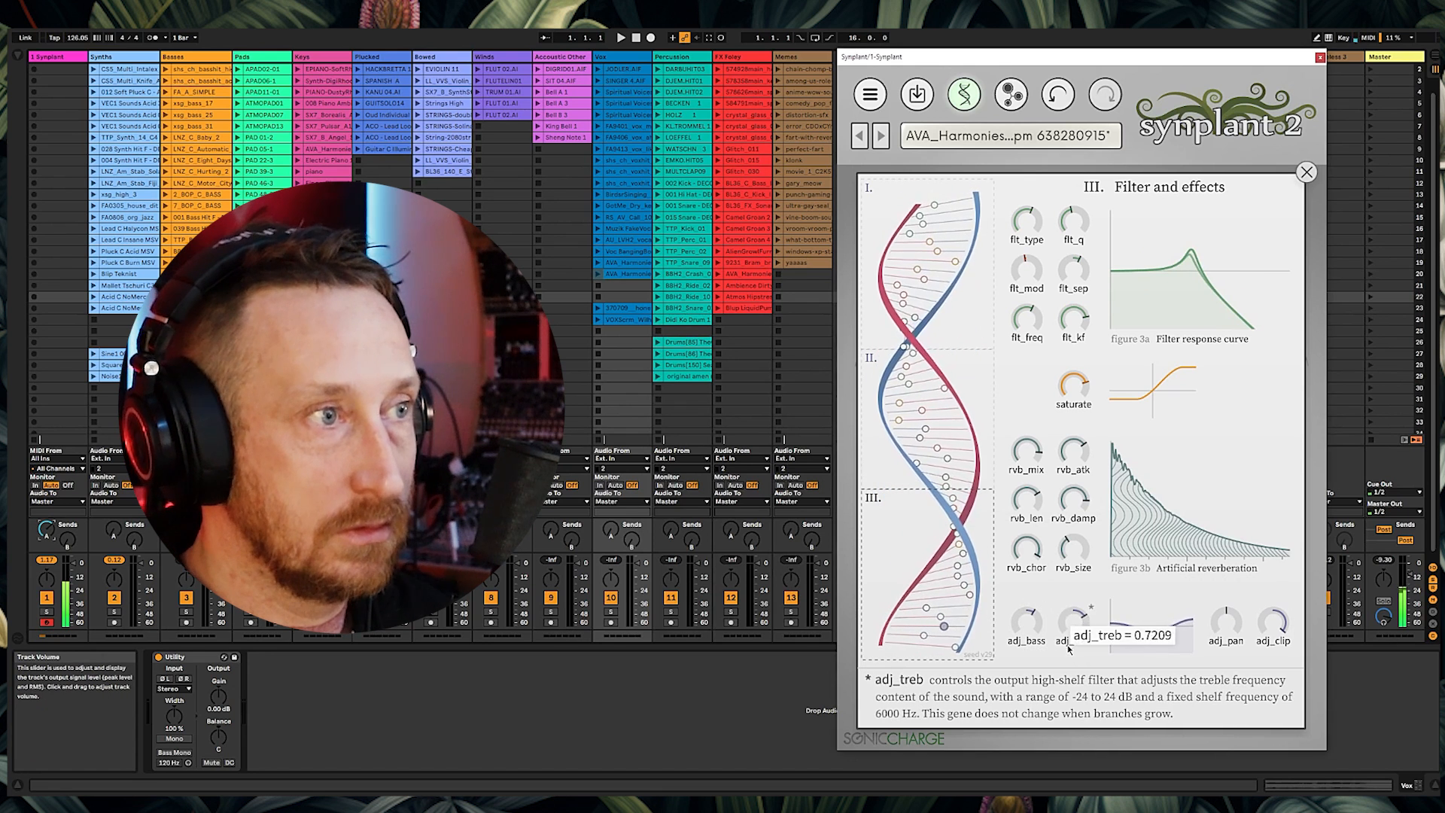
{"action": "mouse_move", "coordinate": [1027, 633]}
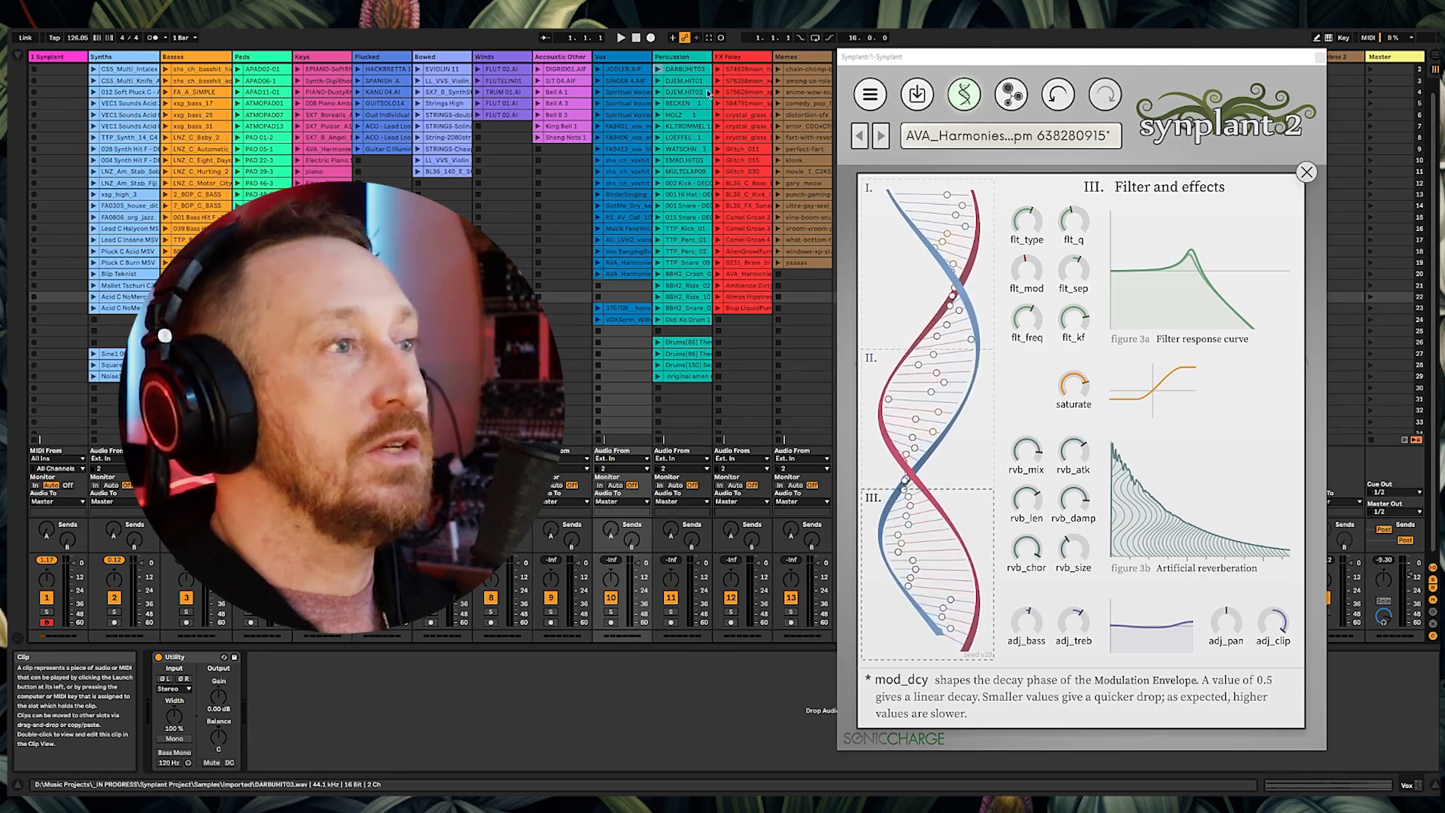
Step: Open Genopatch, preview the DARBUHIT03 reference, and generate patches from it
{"action": "left_click", "coordinate": [1075, 453]}
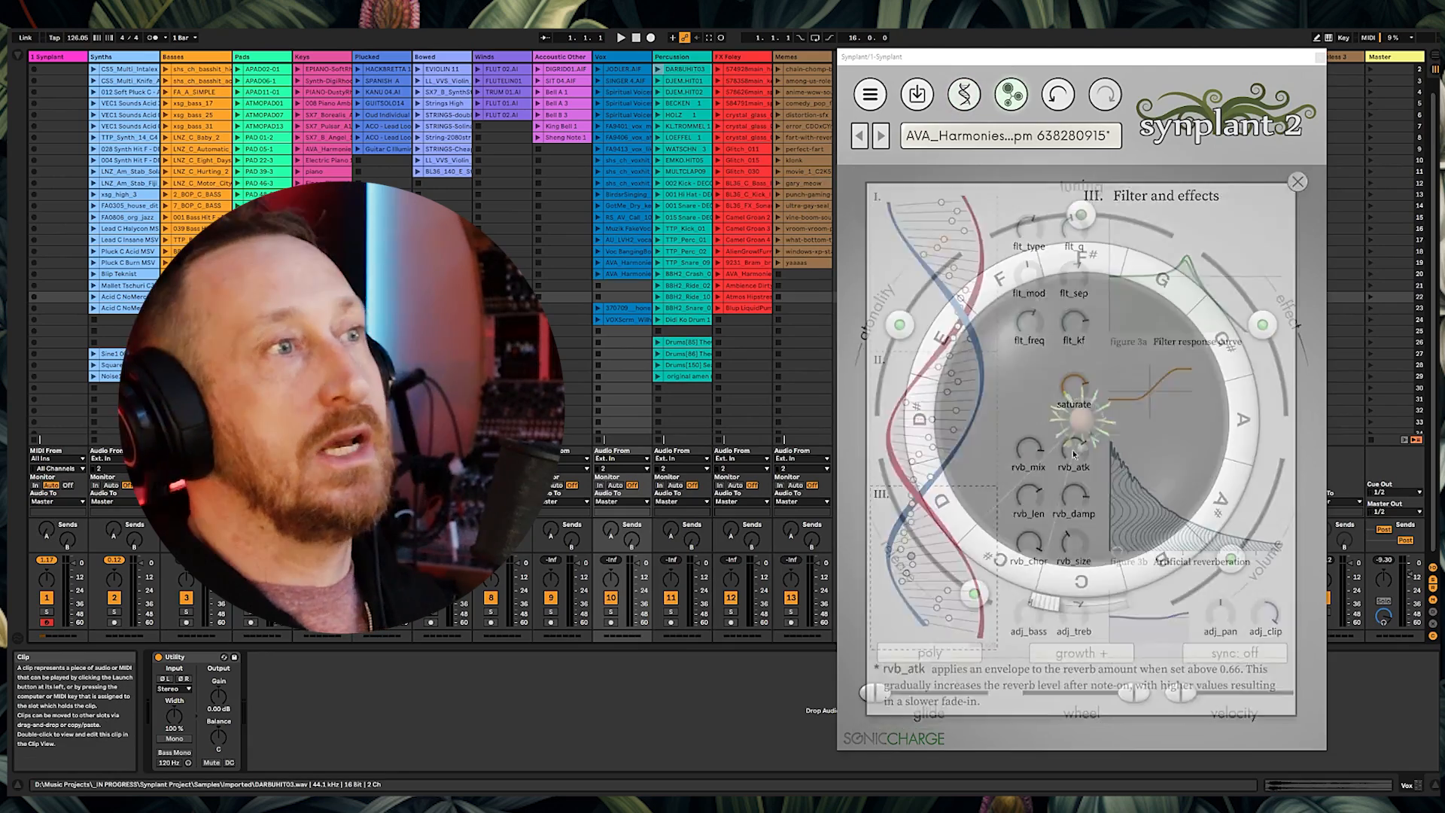
{"action": "left_click", "coordinate": [965, 711]}
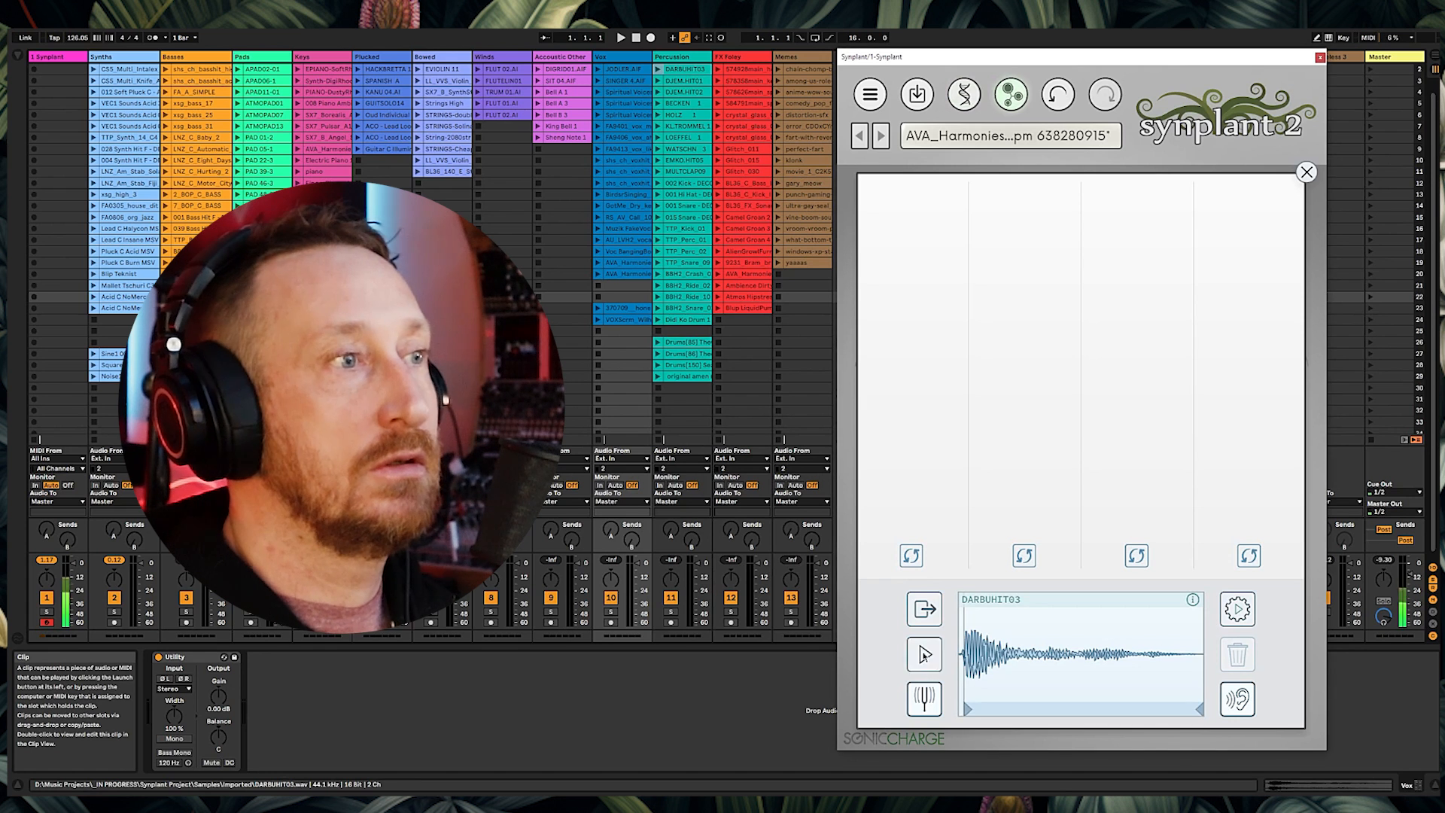
{"action": "left_click", "coordinate": [924, 656]}
{"action": "left_click", "coordinate": [1237, 608]}
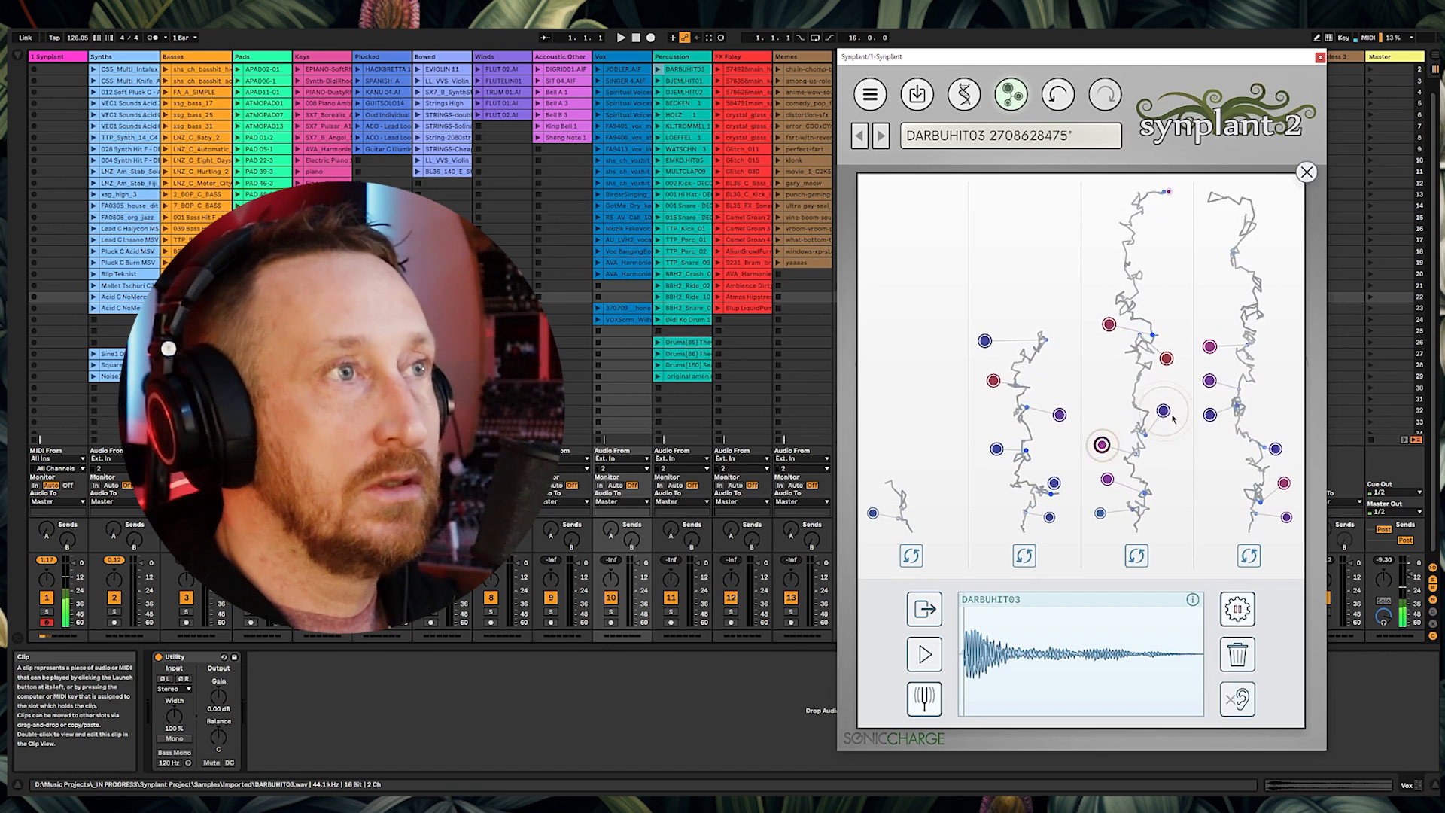
Step: Close Genopatch and raise the atonality control
{"action": "key", "text": "Escape"}
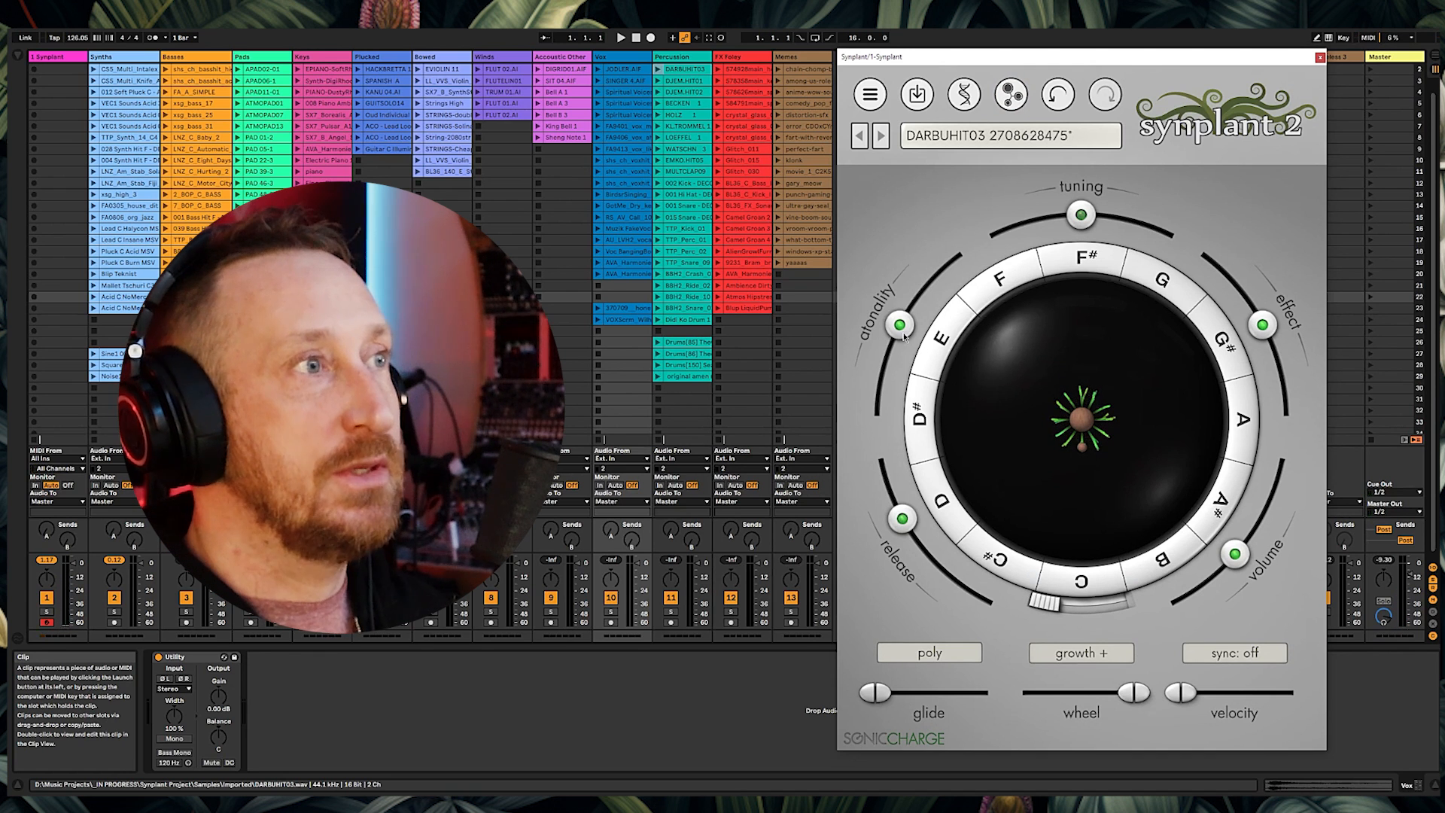
{"action": "left_click_drag", "start_coordinate": [900, 324], "coordinate": [956, 257]}
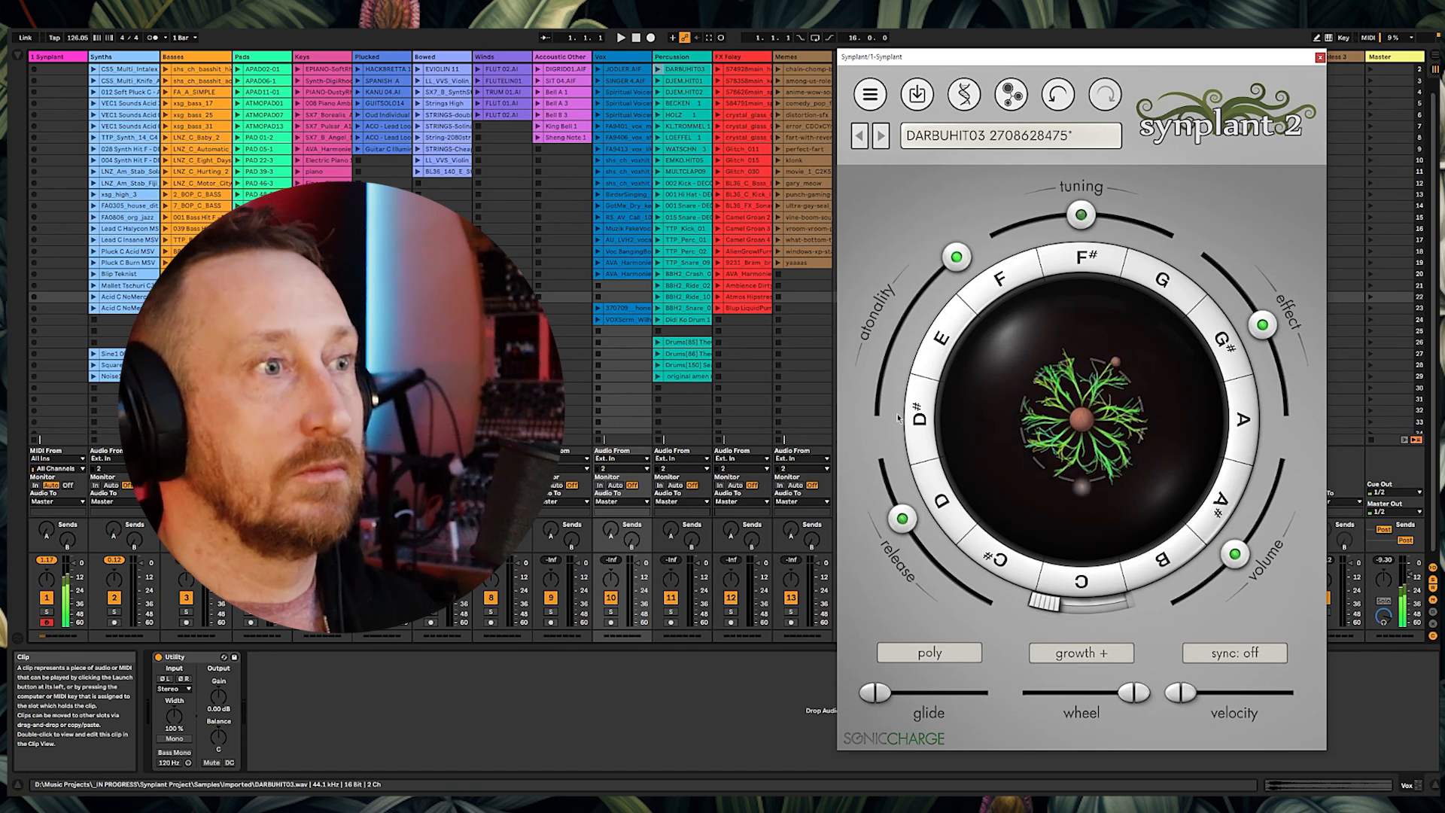
Step: Load the DJEM.HIT01 clip as the Genopatch reference, preview it, and generate patches twice
{"action": "left_click_drag", "start_coordinate": [683, 80], "coordinate": [924, 653]}
{"action": "left_click", "coordinate": [925, 654]}
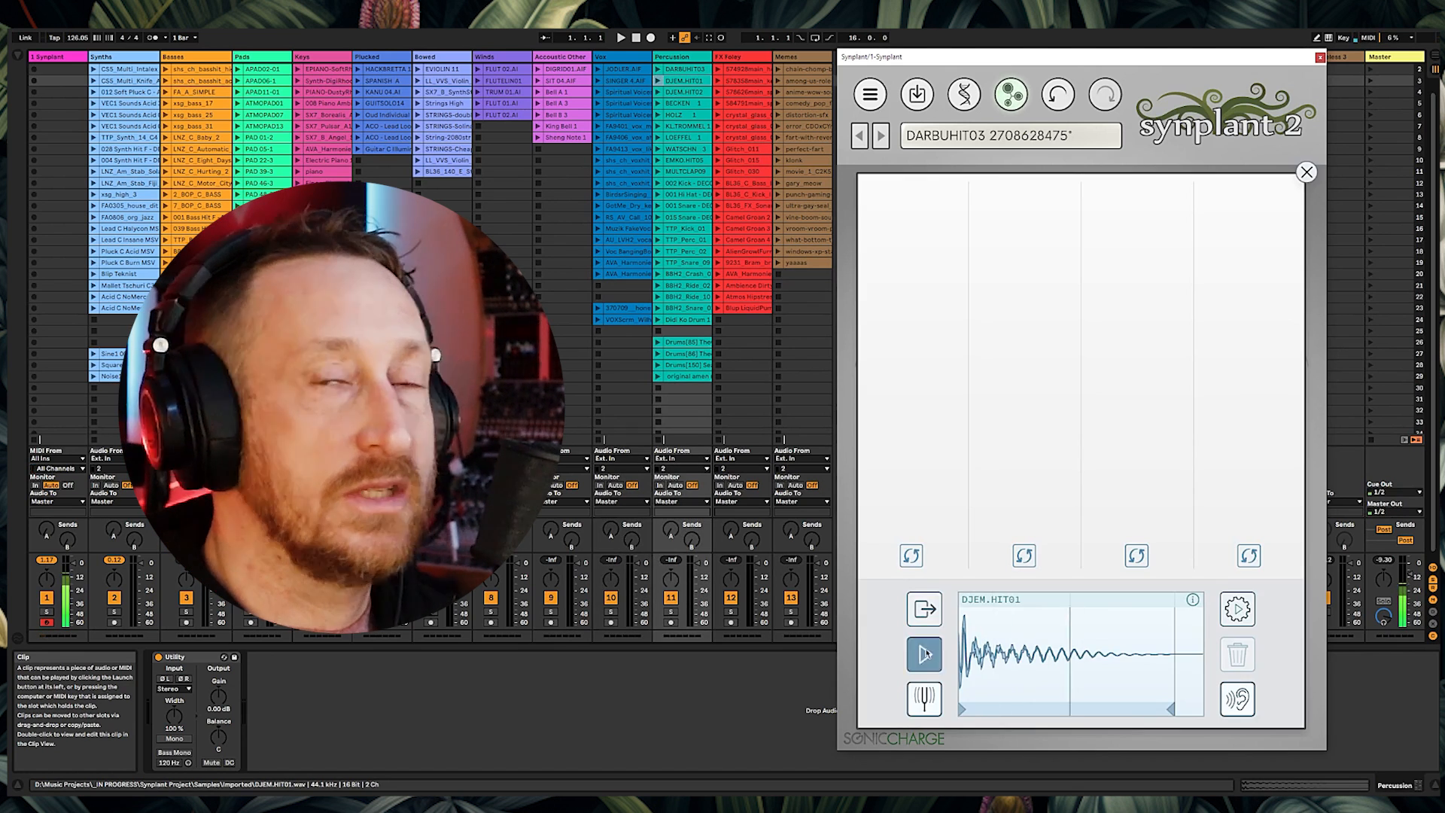
{"action": "left_click", "coordinate": [925, 654]}
{"action": "left_click", "coordinate": [925, 654]}
{"action": "left_click", "coordinate": [925, 654]}
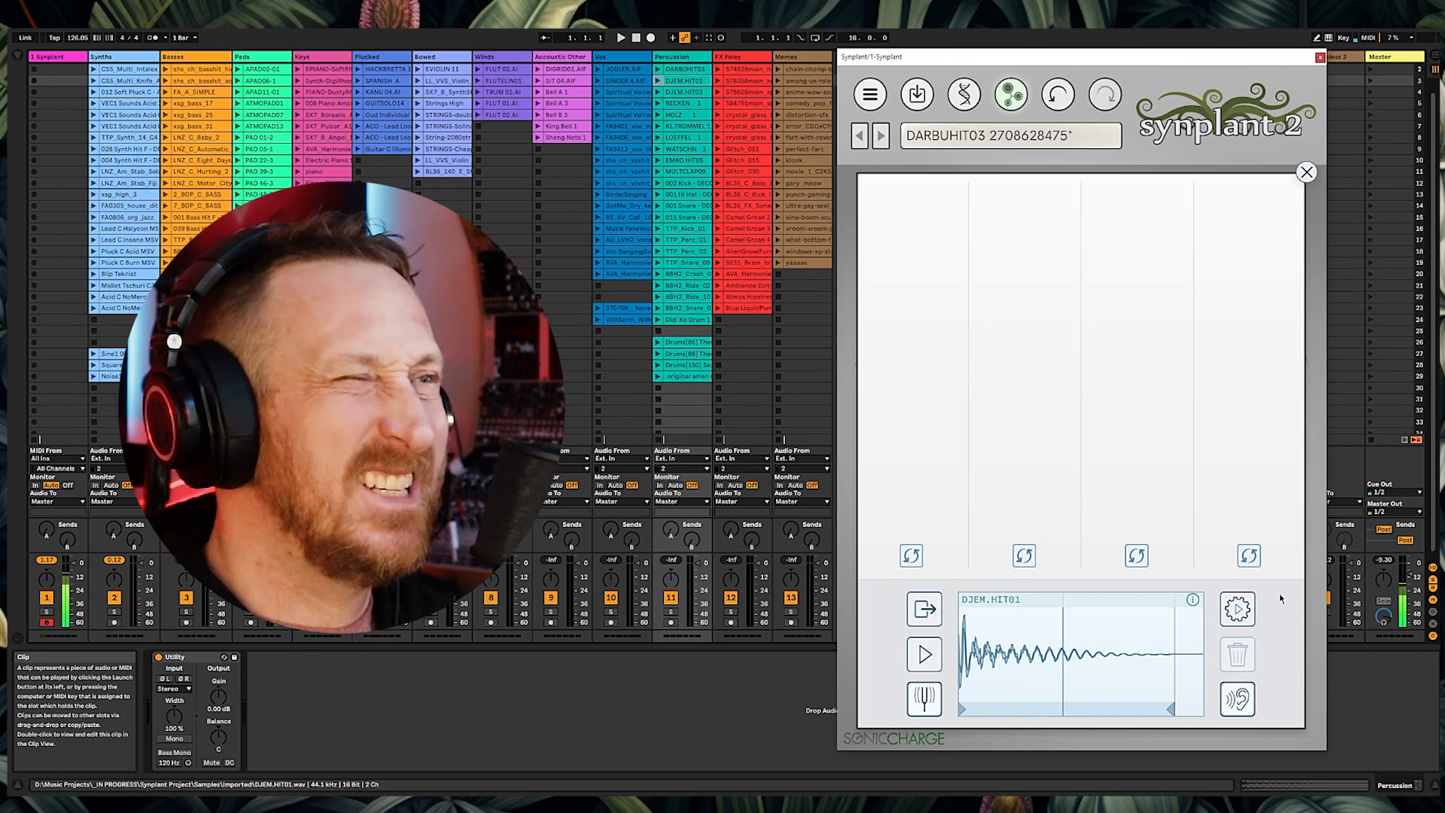
{"action": "left_click", "coordinate": [1238, 611]}
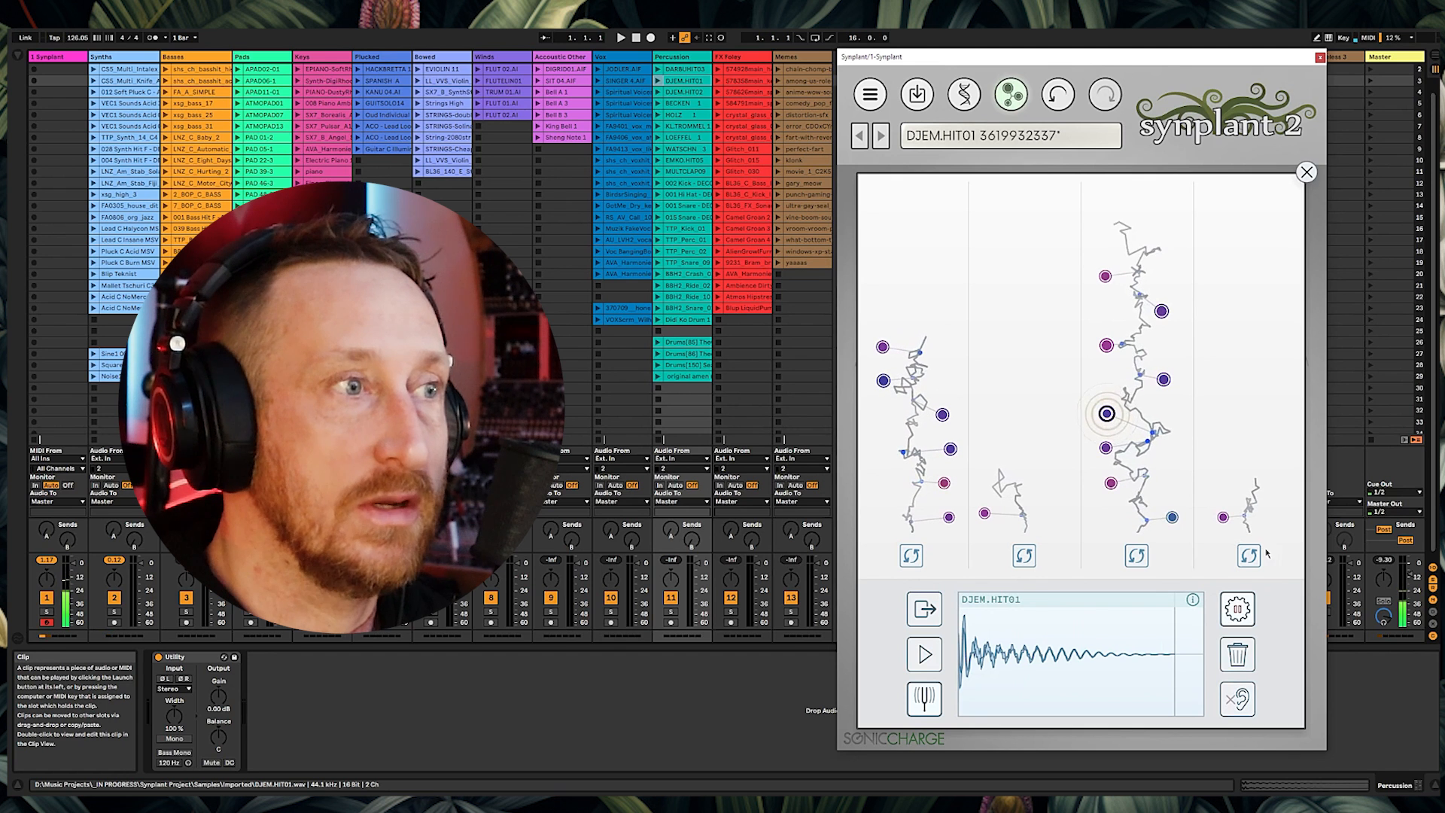
{"action": "left_click", "coordinate": [1238, 610]}
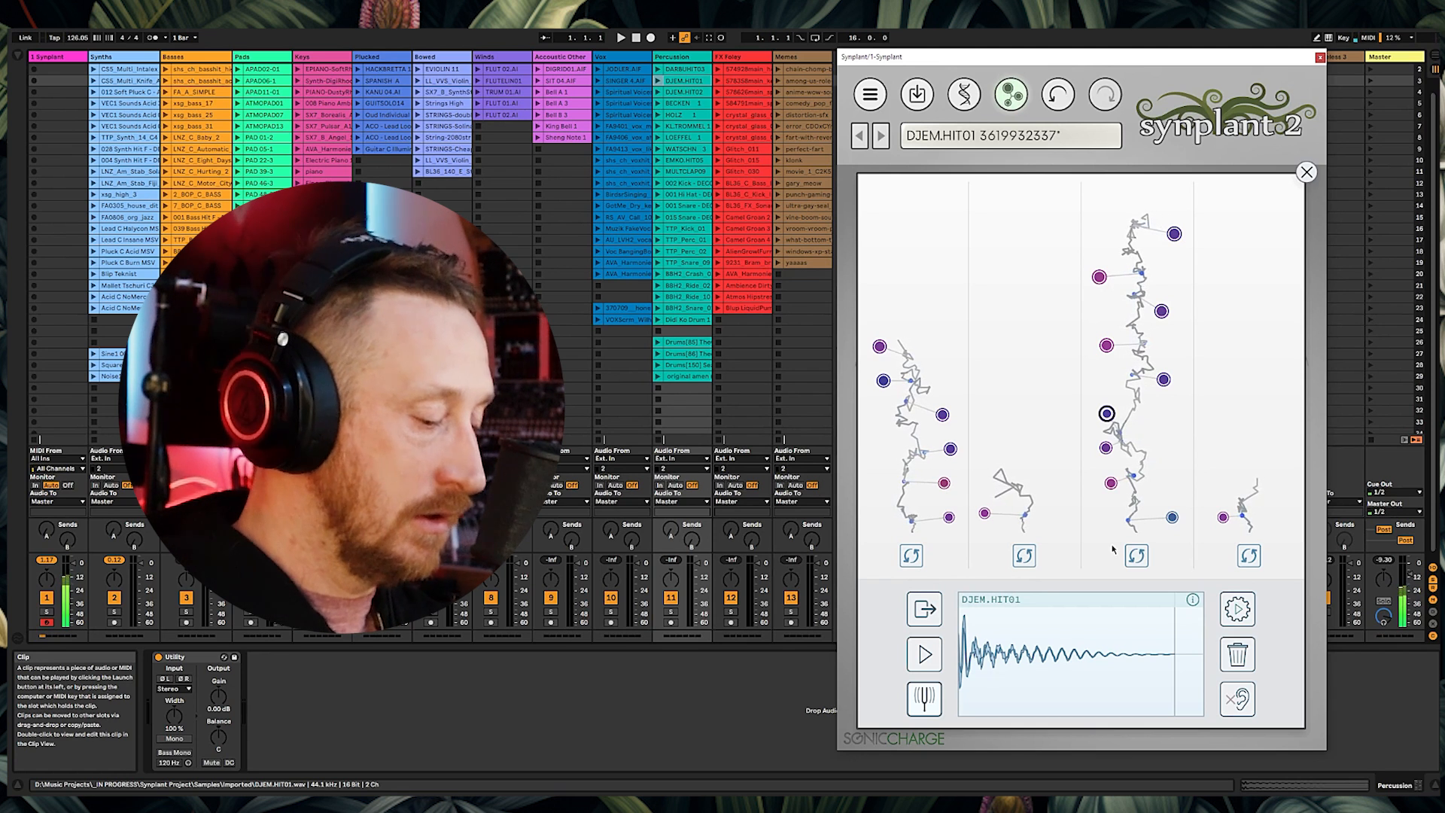
Step: Generate patches from the BECKEN 1 and KL.TROMMEL 1 references, then audition a KL.TROMMEL patch
{"action": "left_click", "coordinate": [924, 655]}
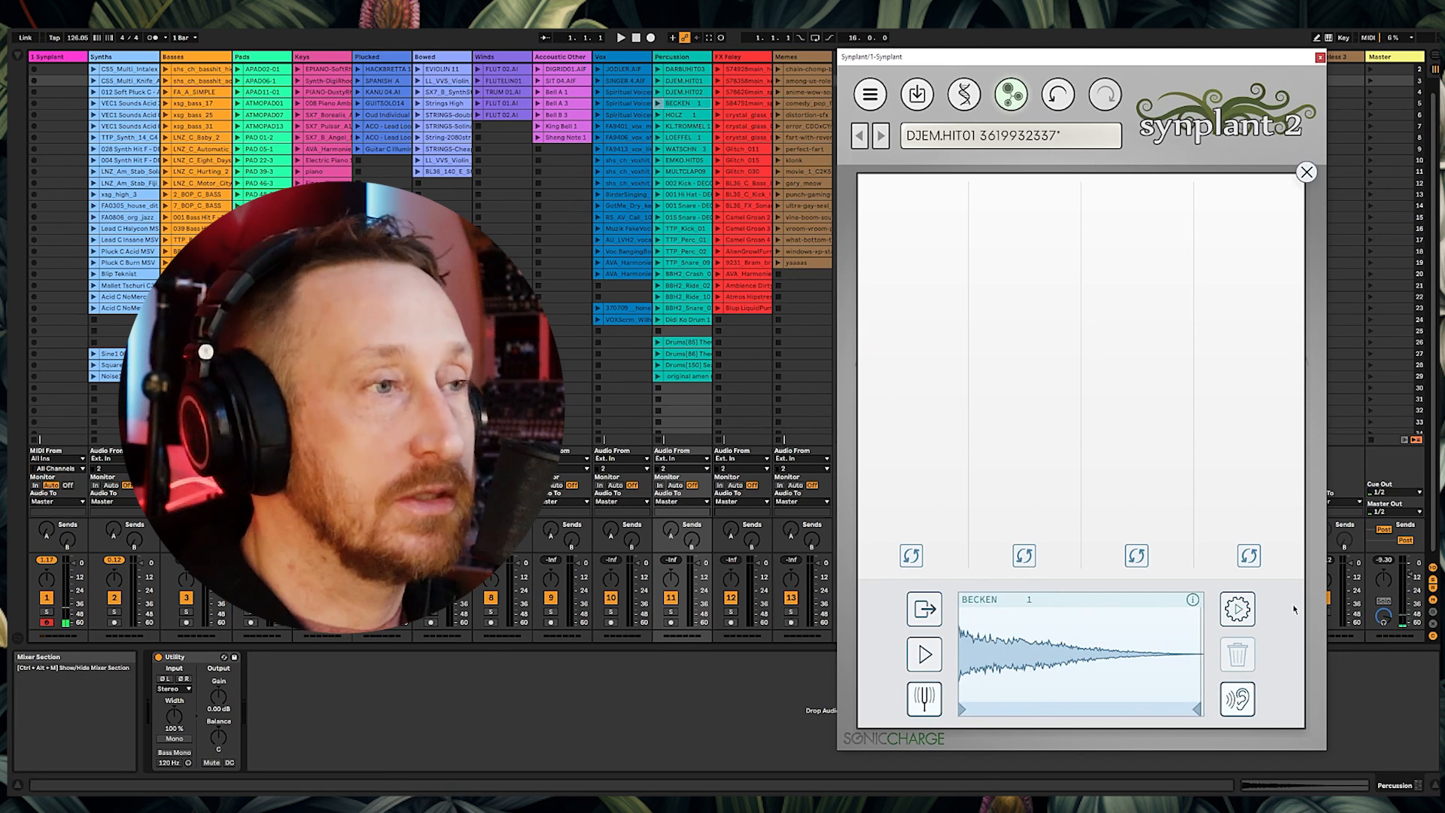
{"action": "left_click", "coordinate": [1253, 616]}
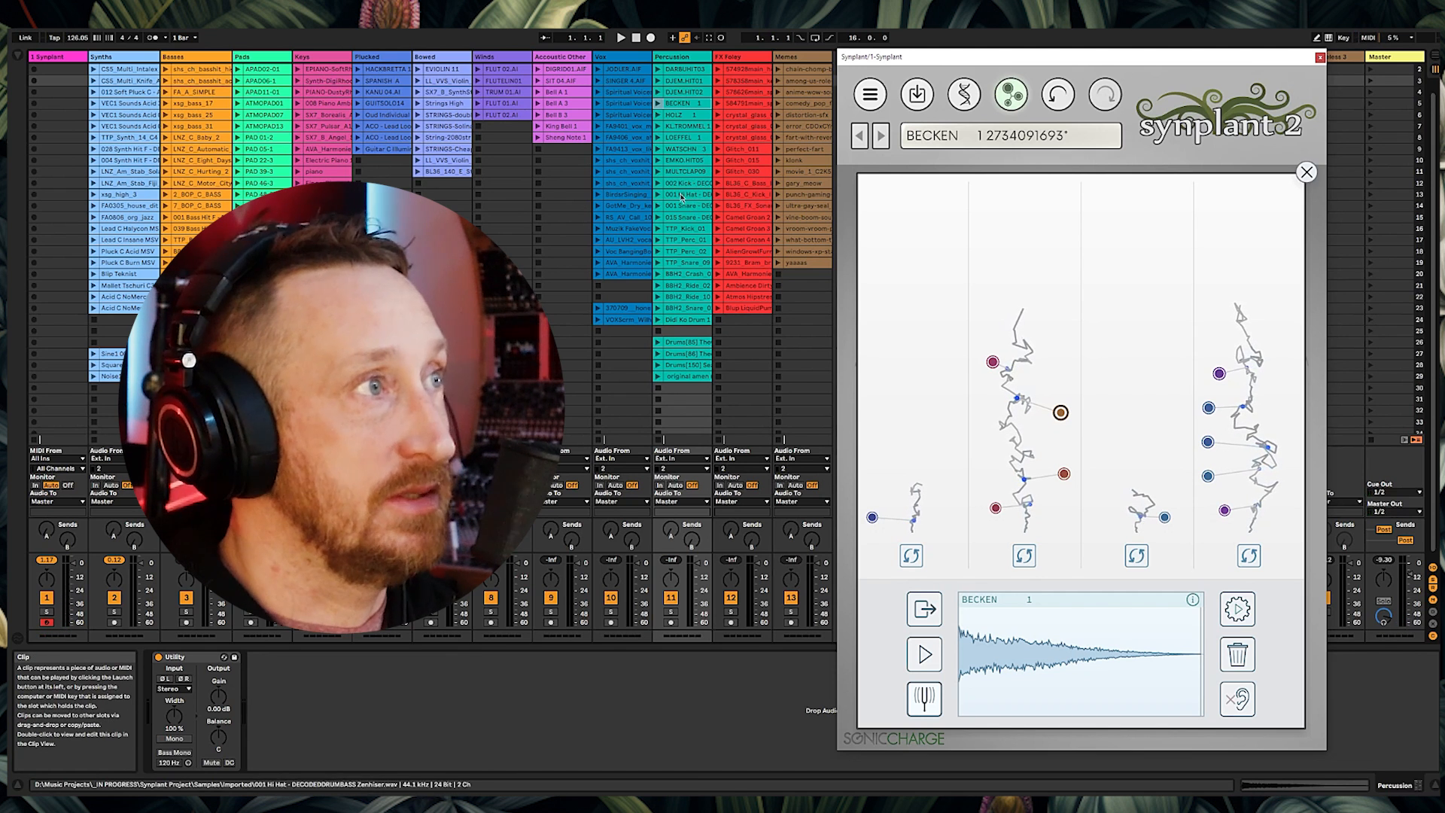
{"action": "left_click_drag", "start_coordinate": [682, 125], "coordinate": [1080, 655]}
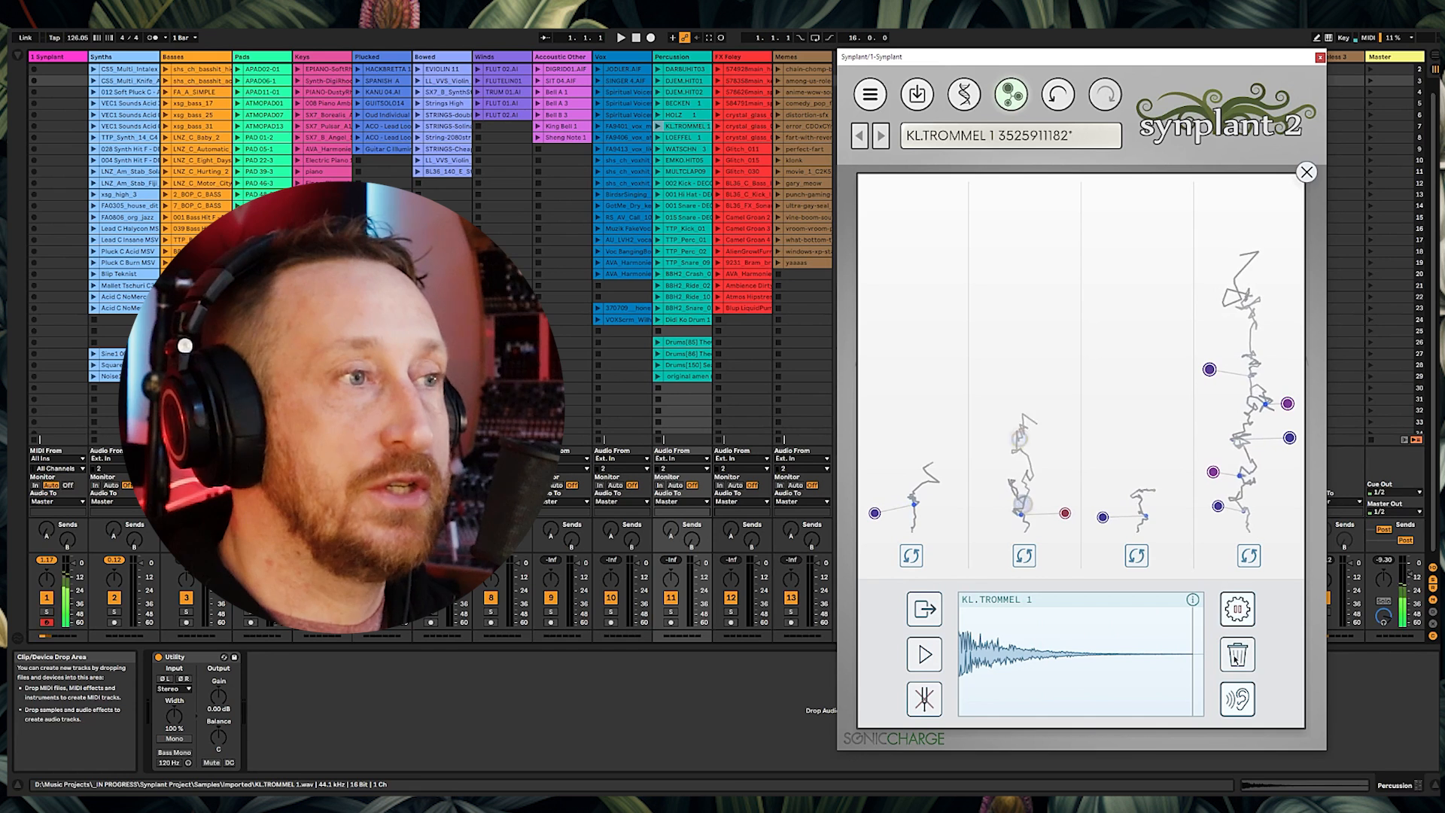
{"action": "left_click", "coordinate": [1237, 613]}
{"action": "left_click", "coordinate": [999, 446]}
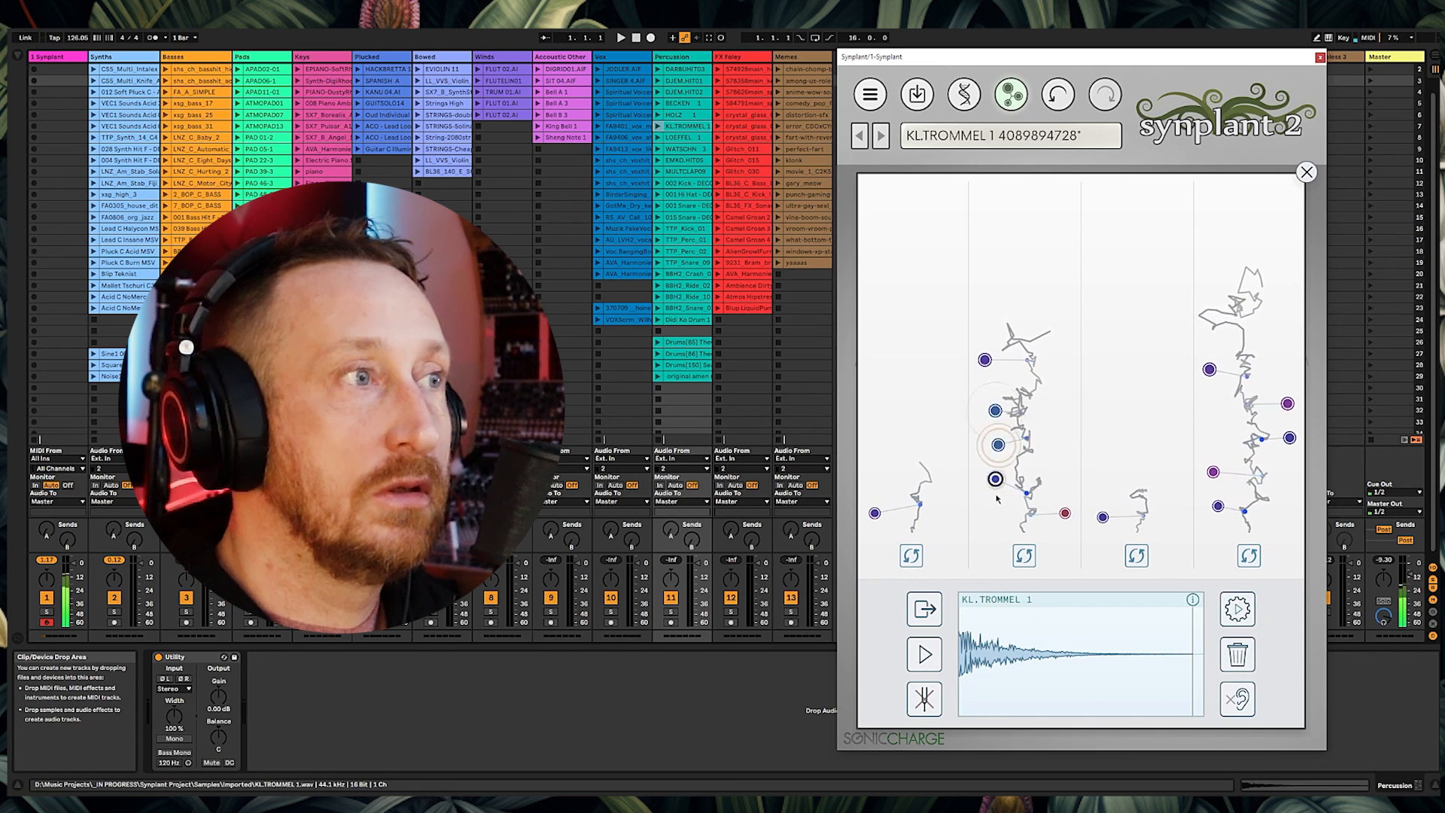
{"action": "left_click", "coordinate": [924, 654]}
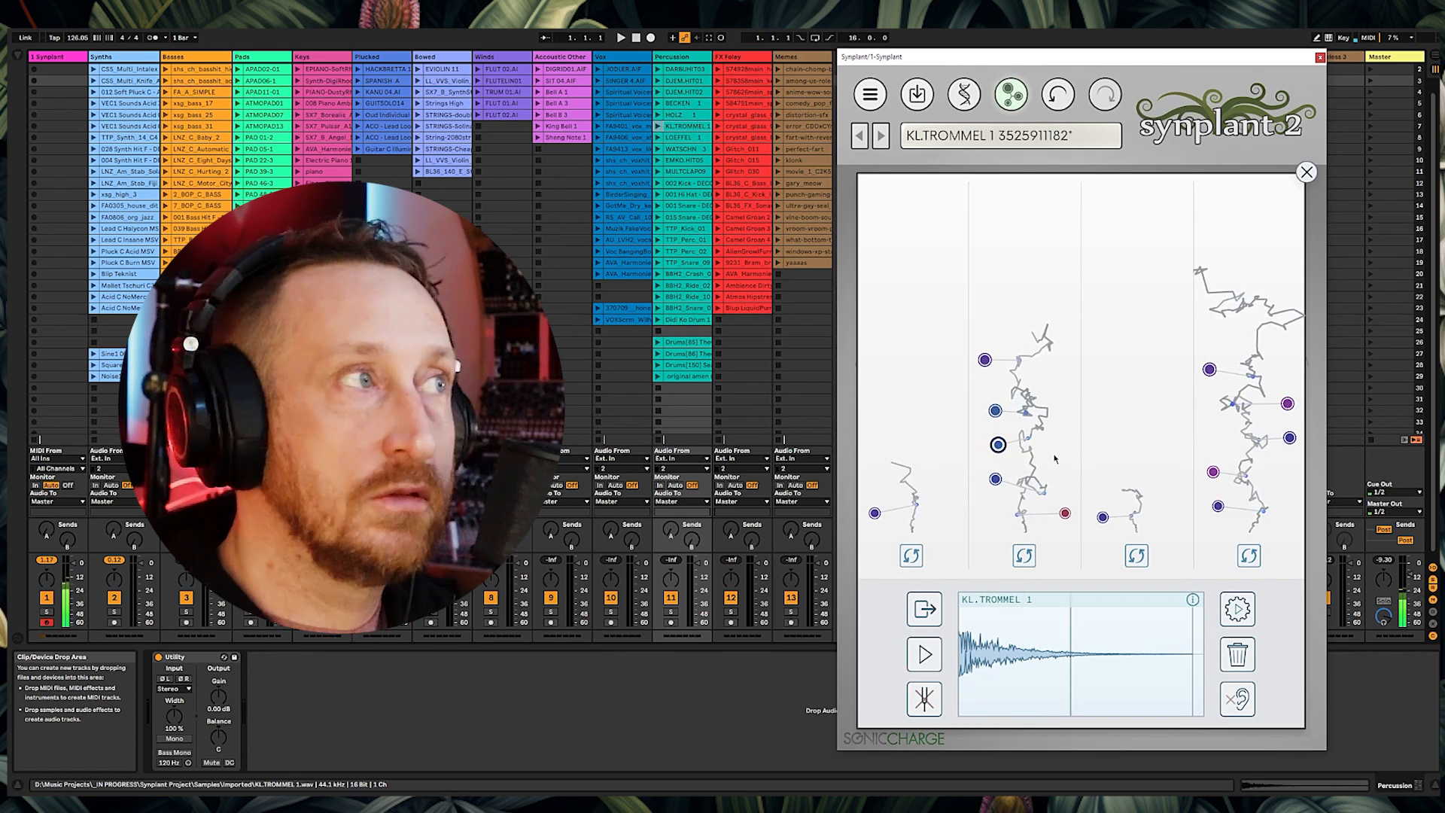
Step: Load the LOEFFEL 1 clip as the reference, generate patches, and preview the reference
{"action": "left_click_drag", "start_coordinate": [681, 137], "coordinate": [1076, 655]}
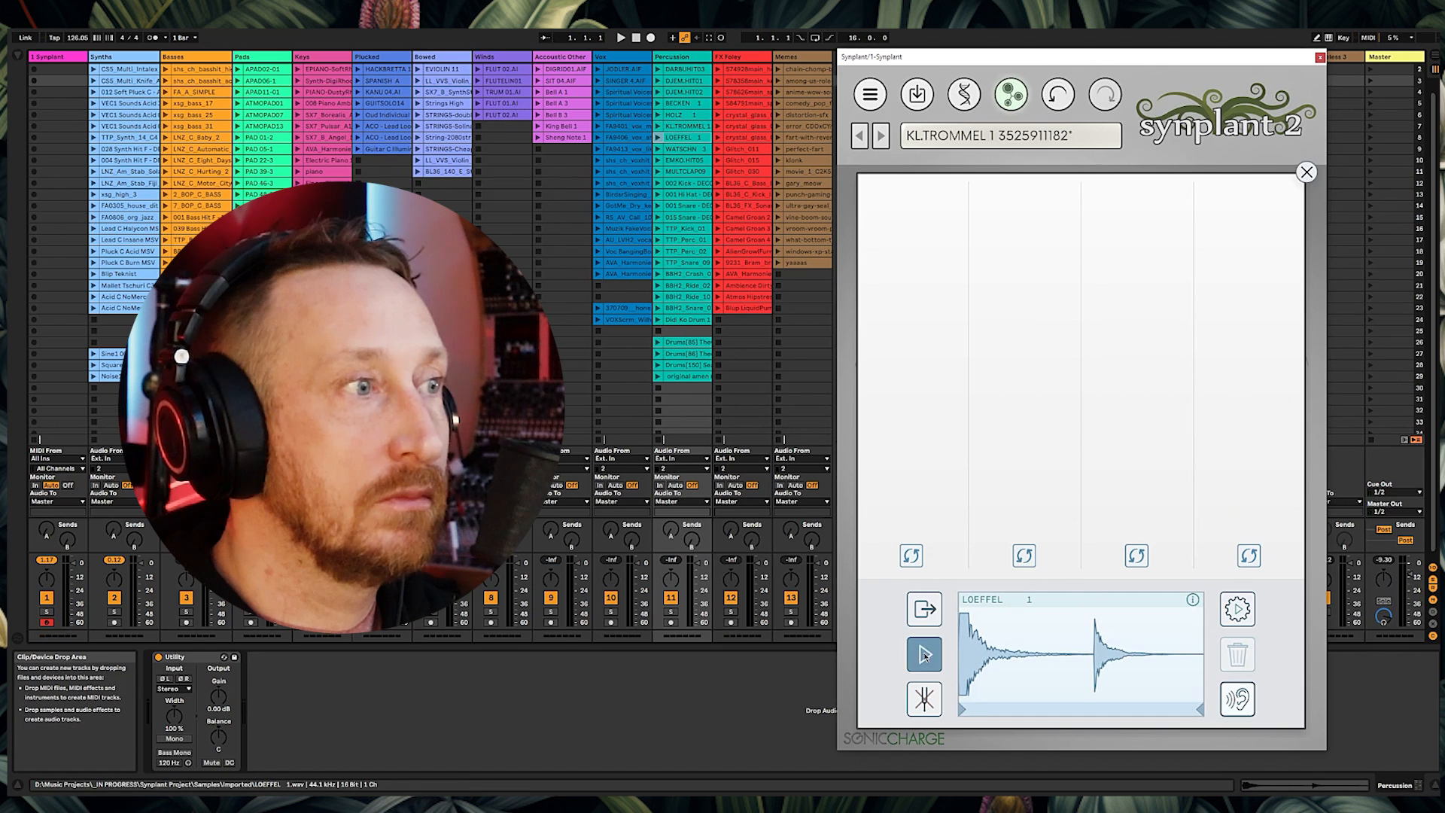
{"action": "left_click", "coordinate": [1238, 609]}
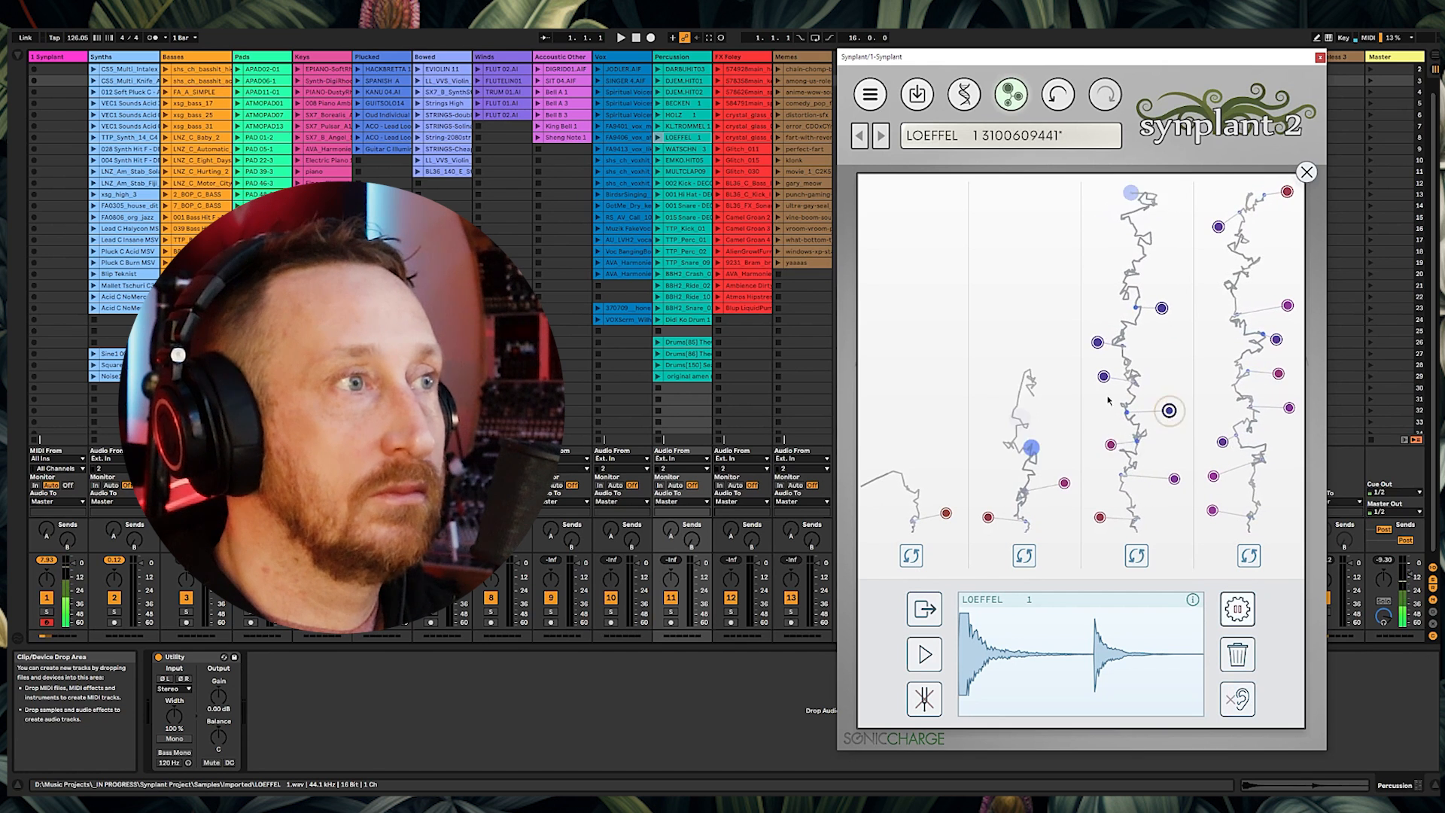
{"action": "left_click", "coordinate": [925, 654]}
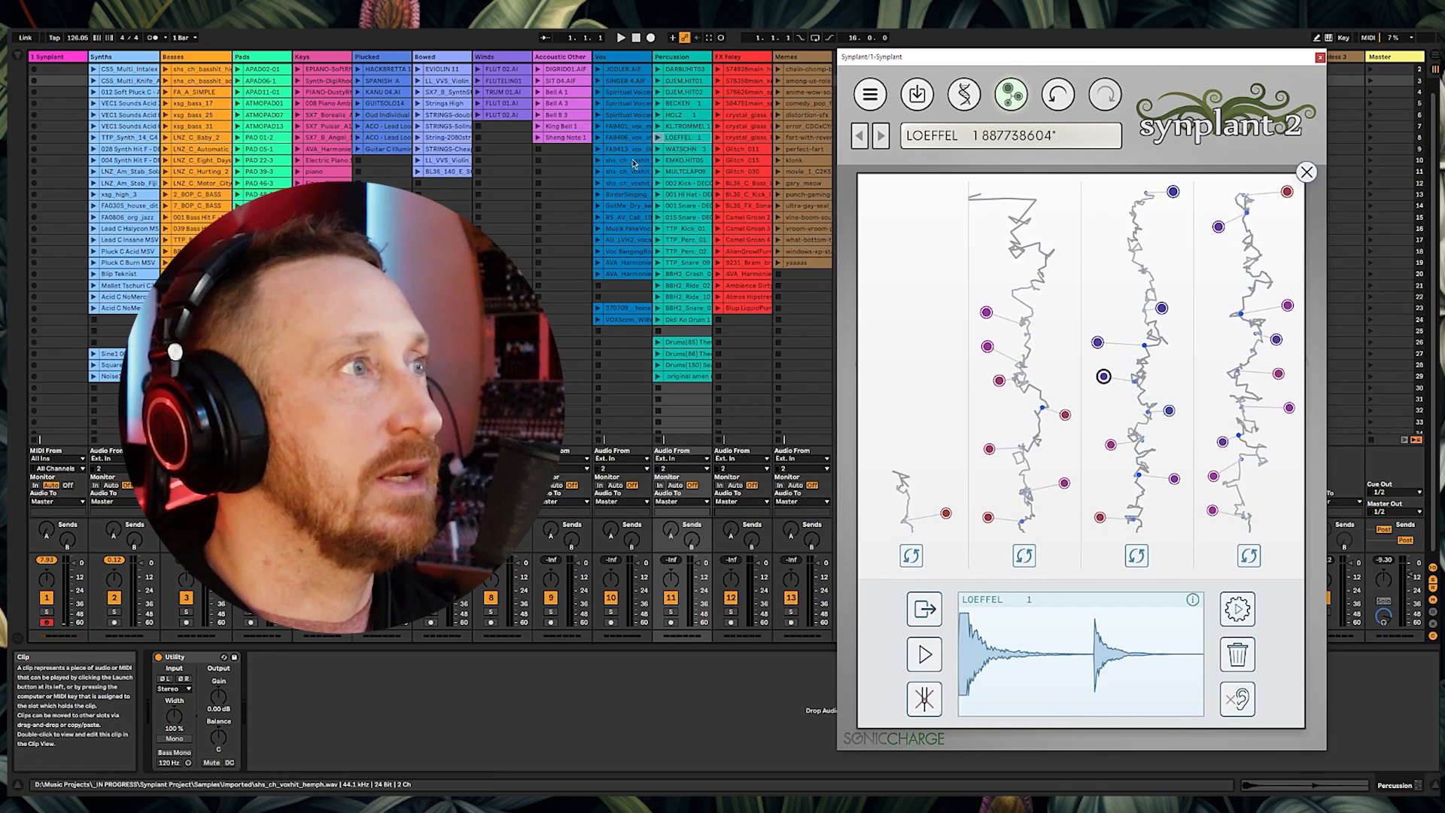
Step: Load the WATSCHN 3 clip as the reference, generate patches, and audition several of them
{"action": "left_click_drag", "start_coordinate": [684, 149], "coordinate": [1054, 655]}
{"action": "left_click", "coordinate": [931, 658]}
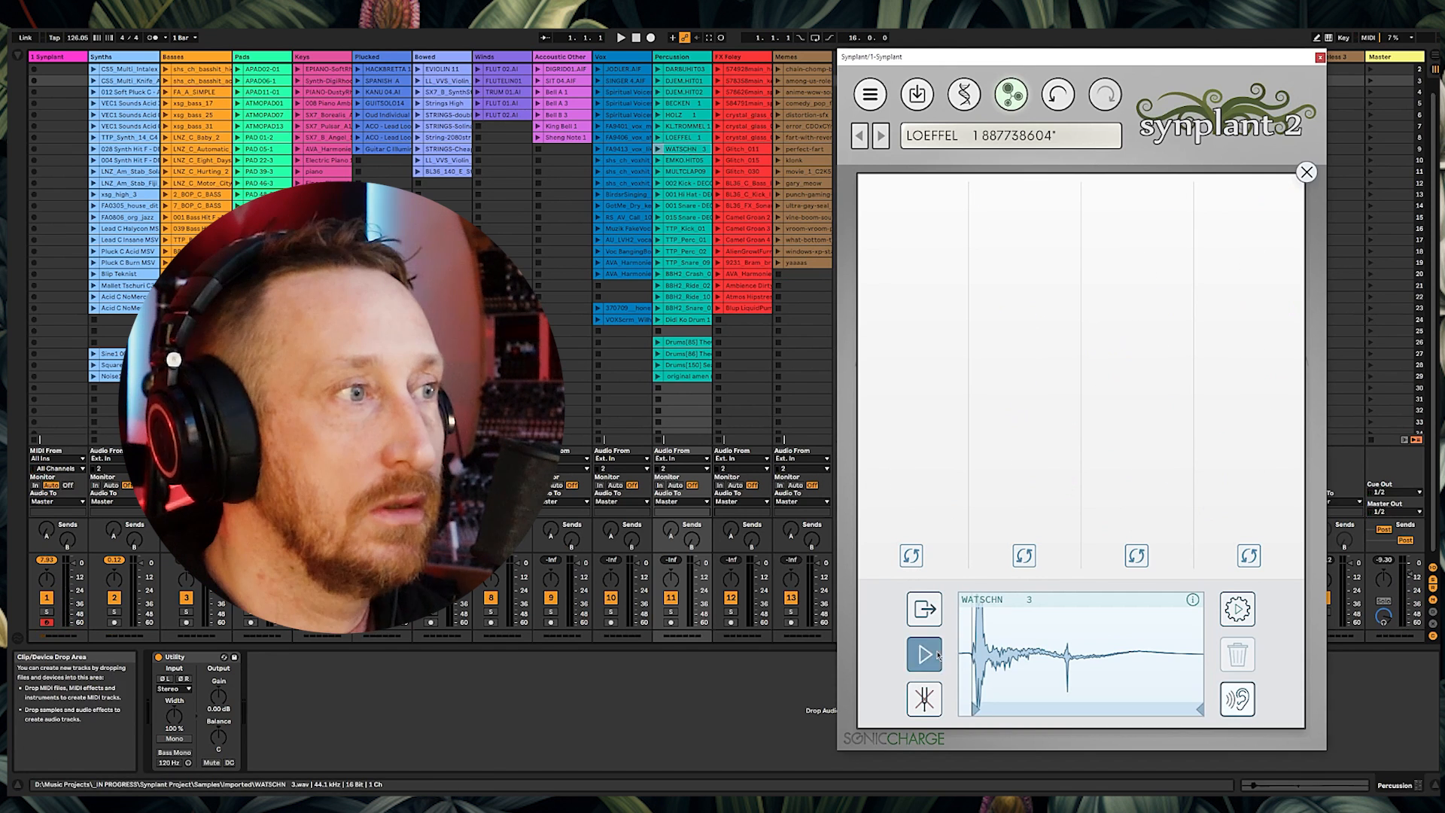
{"action": "left_click", "coordinate": [1237, 609]}
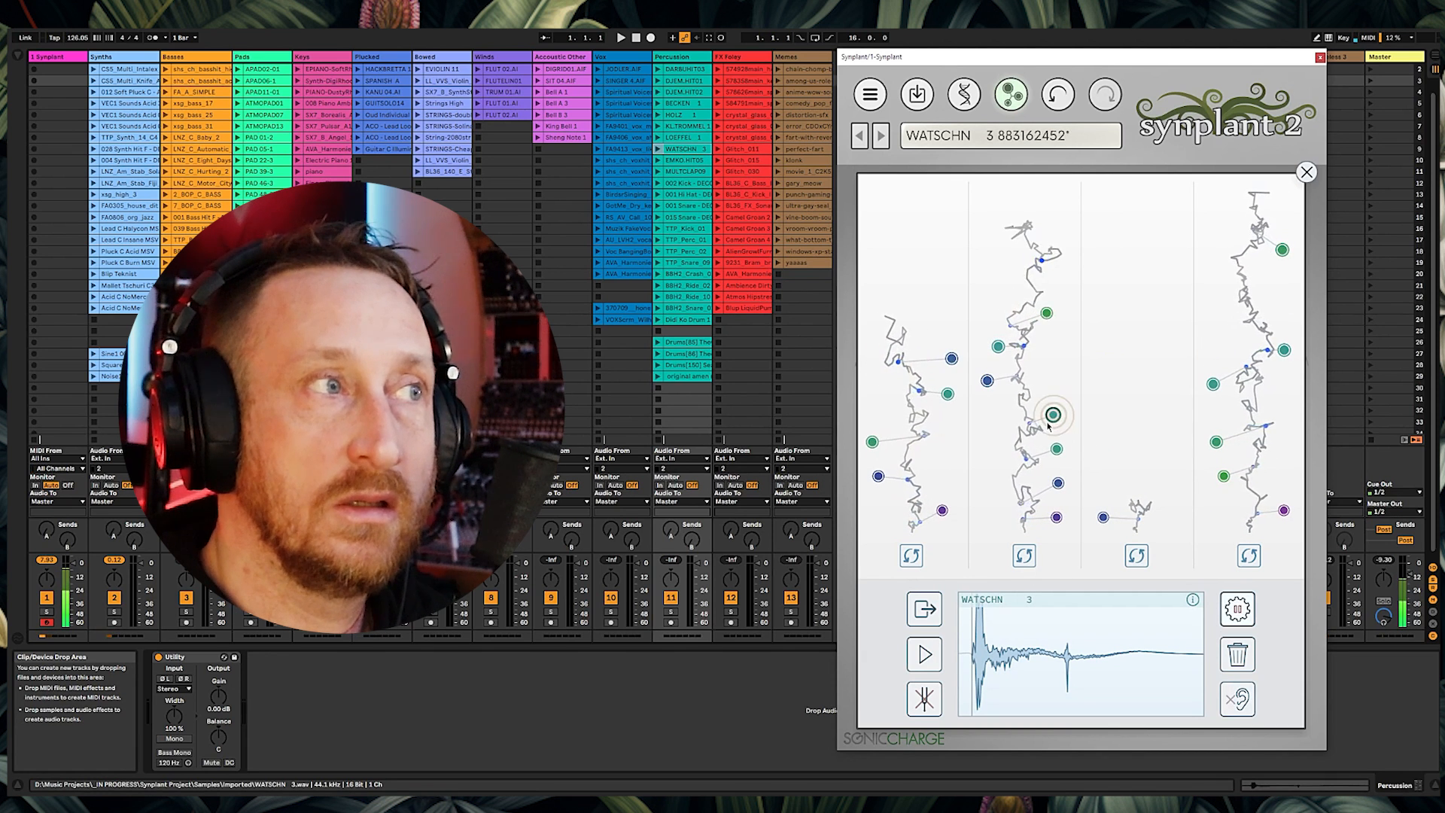
{"action": "left_click", "coordinate": [930, 659]}
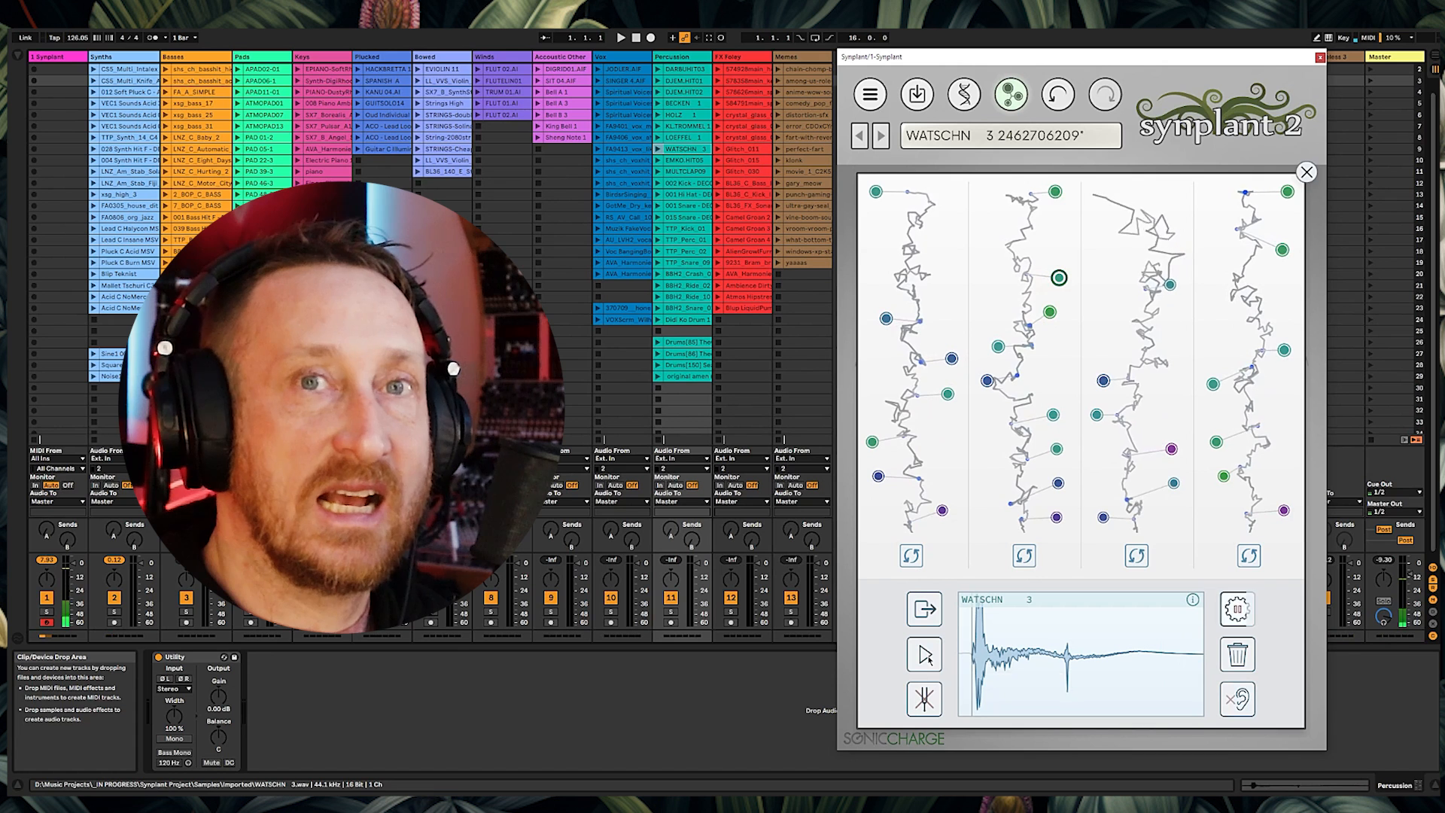
{"action": "left_click", "coordinate": [1050, 314]}
{"action": "left_click", "coordinate": [998, 350]}
{"action": "left_click", "coordinate": [988, 380]}
{"action": "left_click", "coordinate": [1103, 380]}
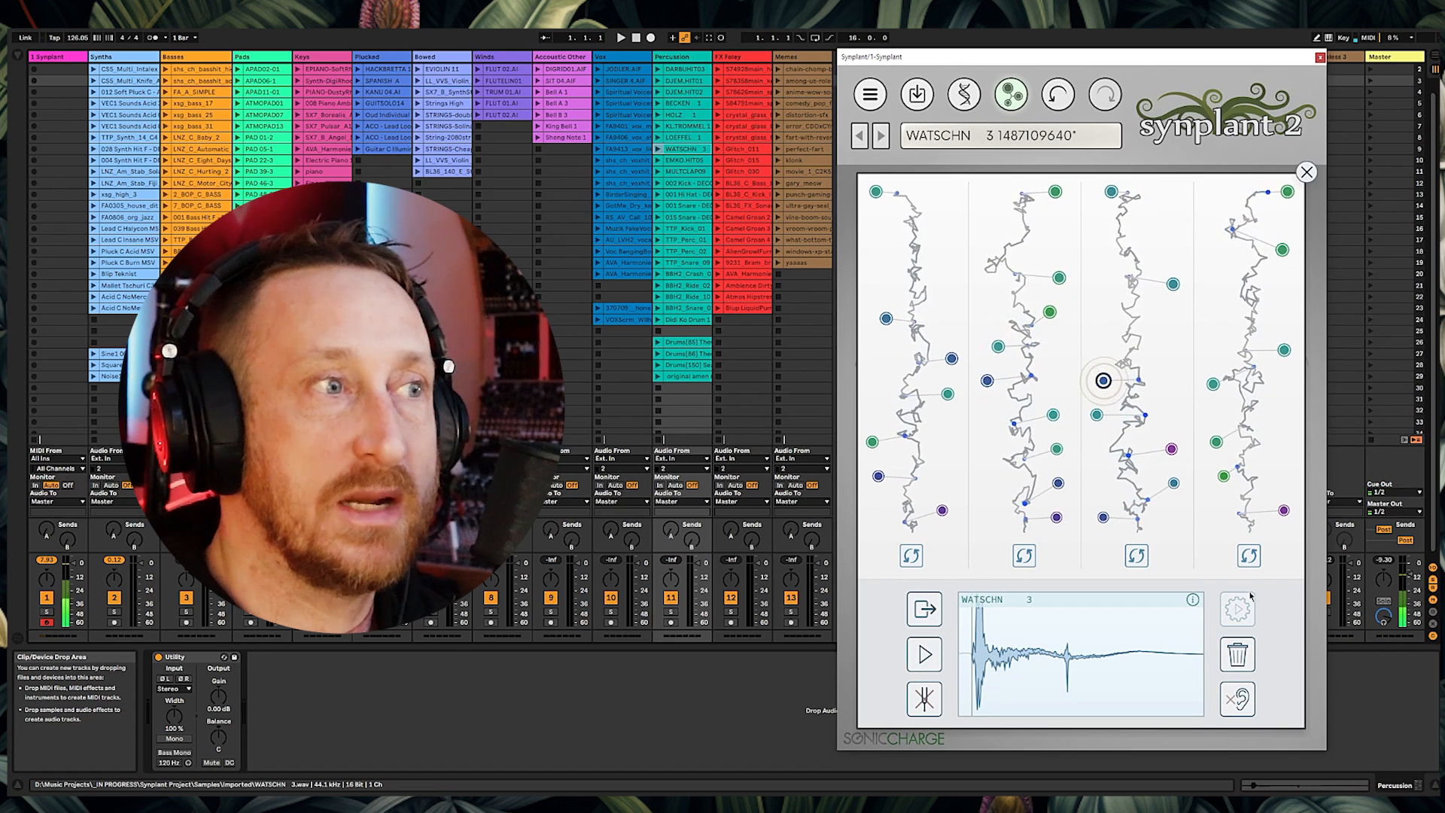
Step: Generate patches from the EMKO.HIT05 and MULTCLAP09 references and close Genopatch
{"action": "left_click", "coordinate": [933, 659]}
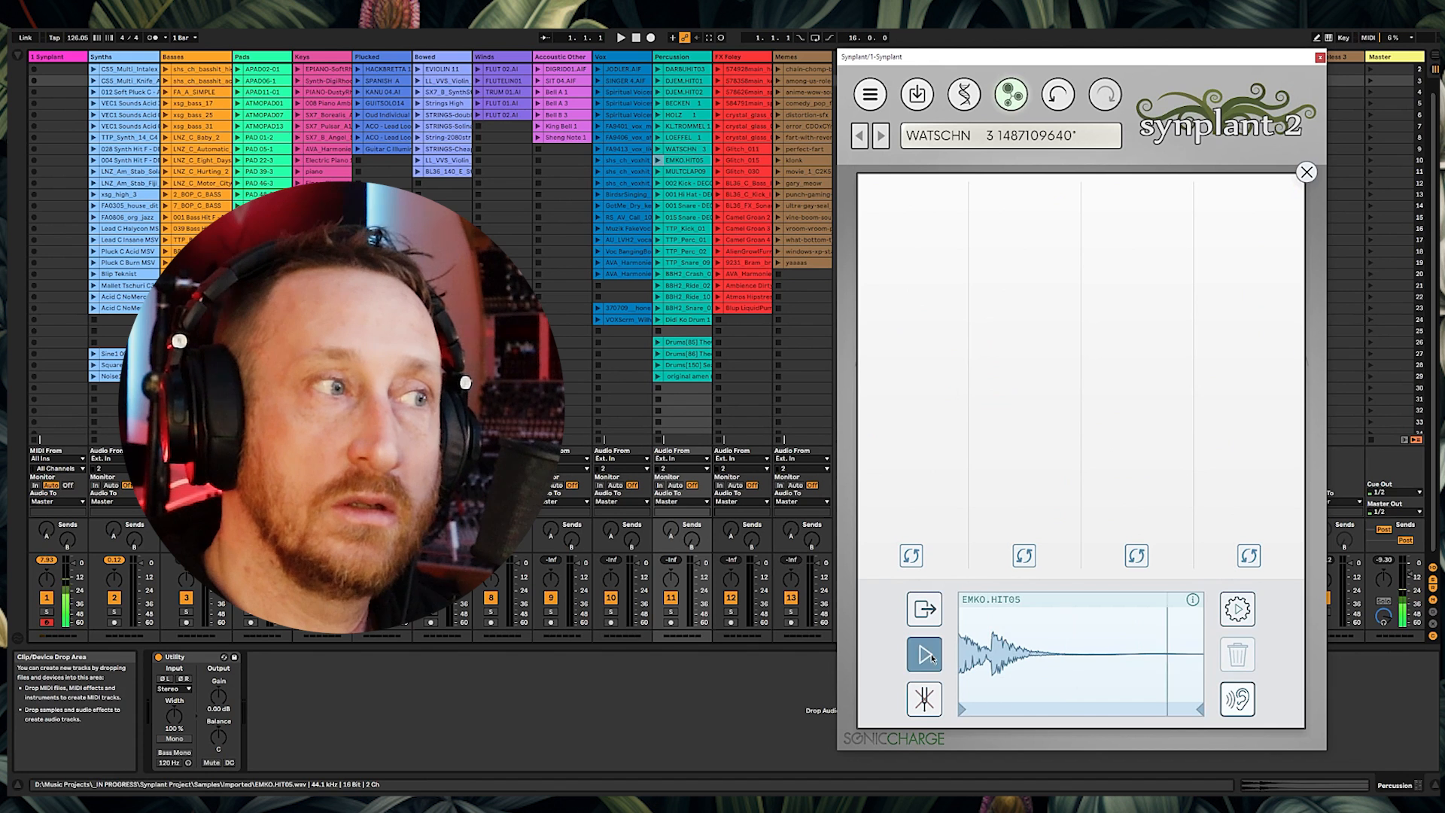
{"action": "left_click", "coordinate": [1238, 609]}
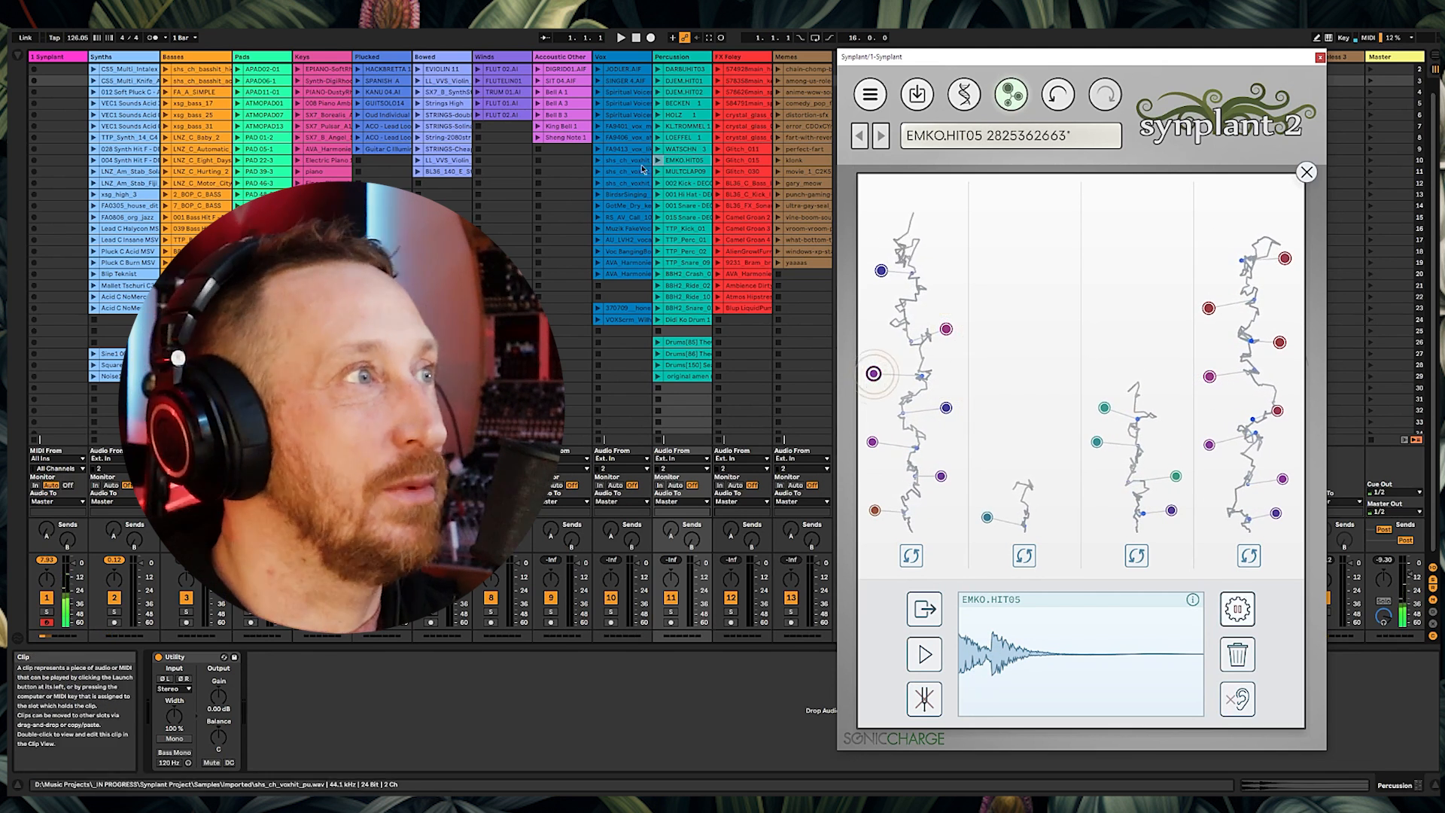
{"action": "left_click_drag", "start_coordinate": [682, 172], "coordinate": [1045, 632]}
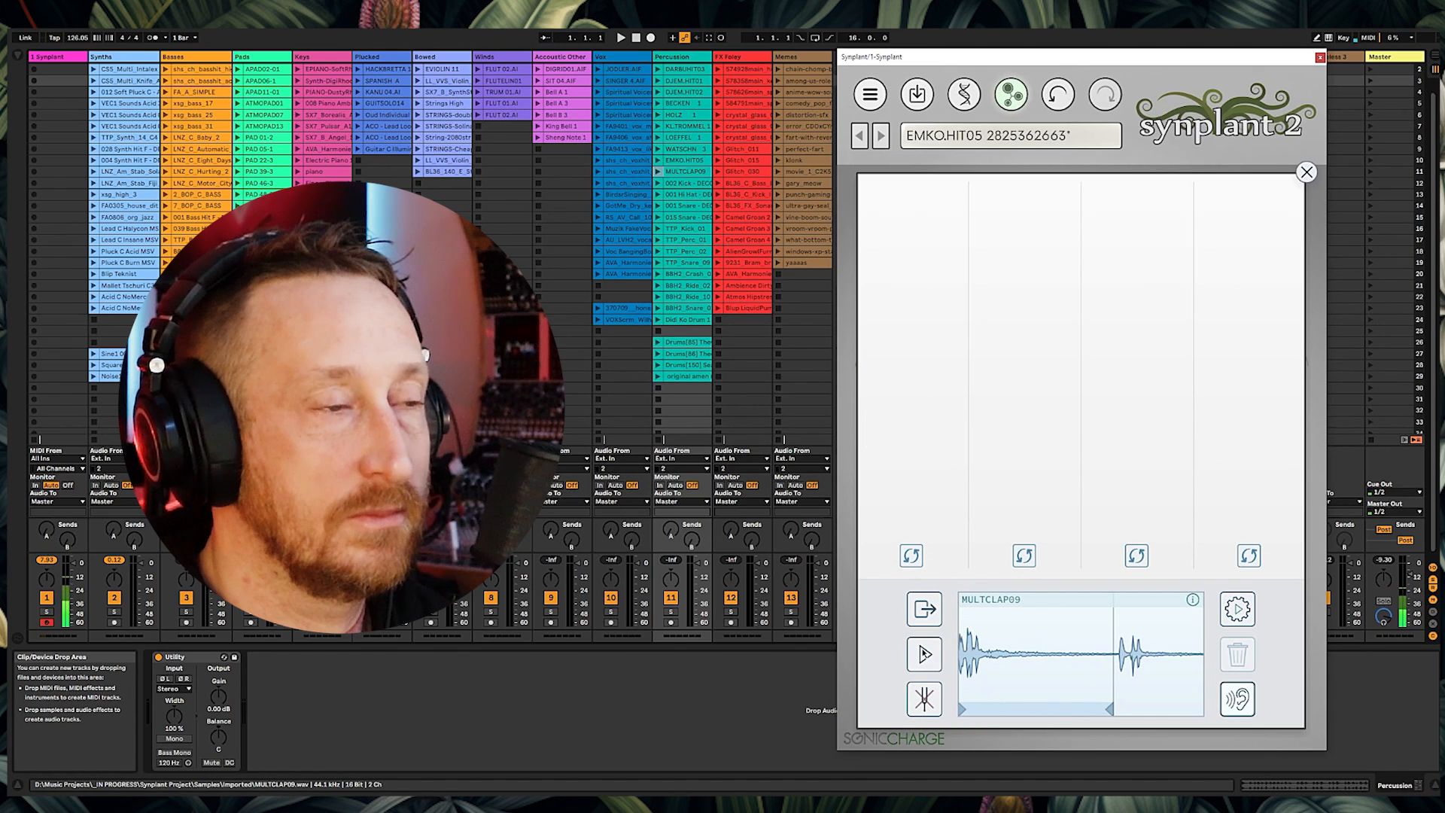
{"action": "left_click", "coordinate": [1238, 611]}
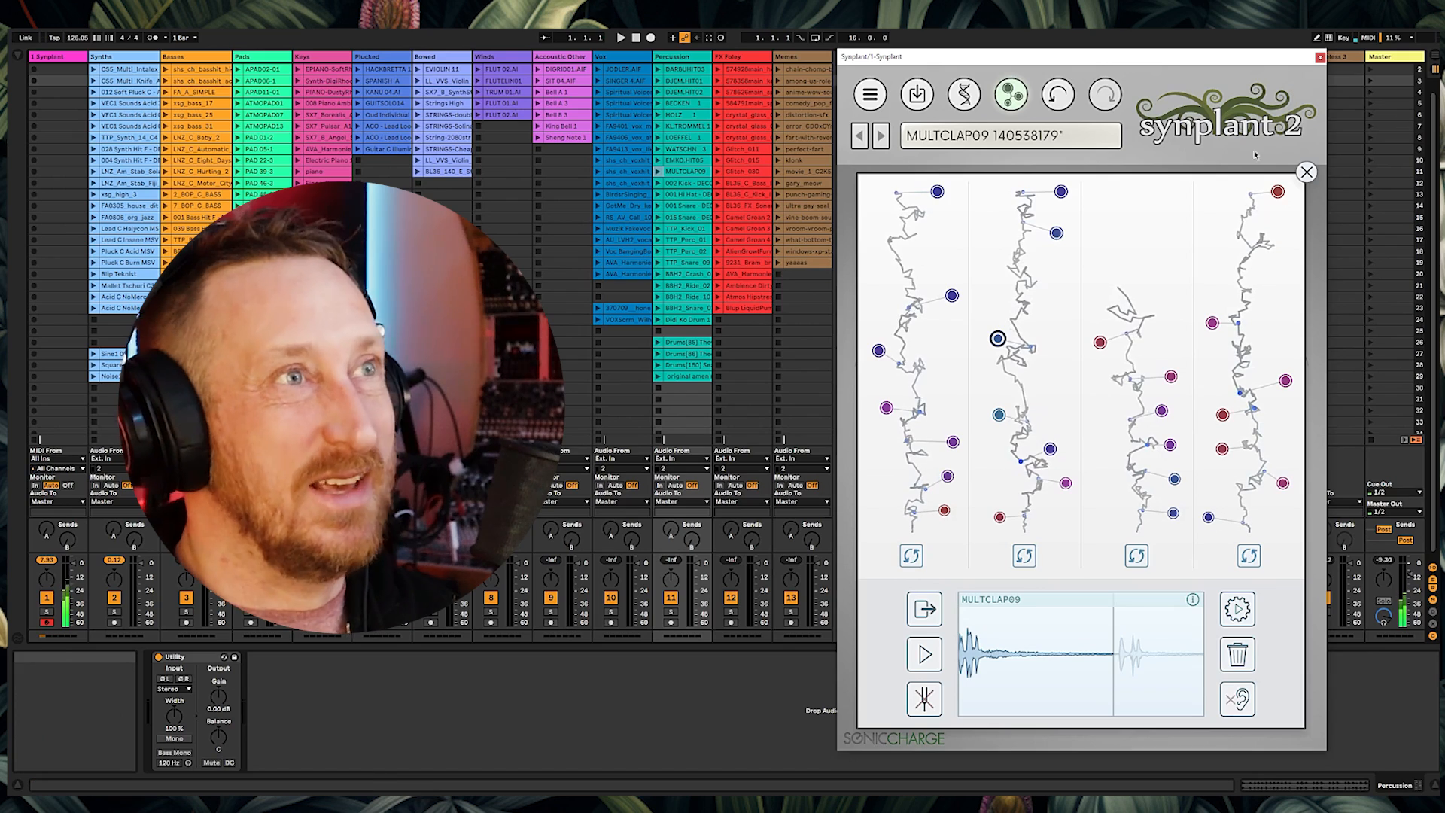
{"action": "left_click", "coordinate": [1011, 94]}
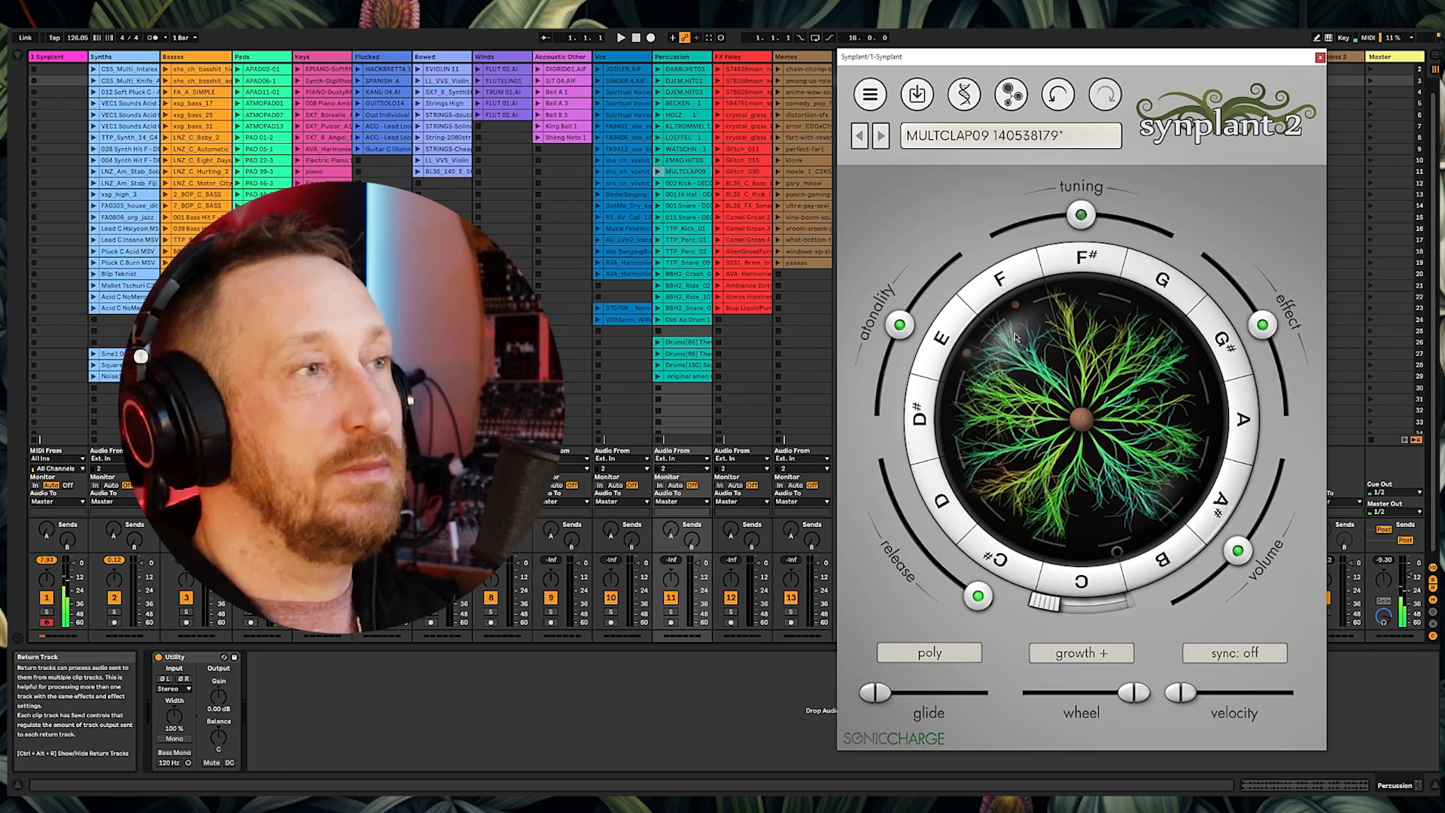
Step: Load the 002 Kick - DECODEDDRUMBASS Zenhiser clip as the reference, preview it, and generate patches
{"action": "left_click_drag", "start_coordinate": [685, 183], "coordinate": [1066, 455]}
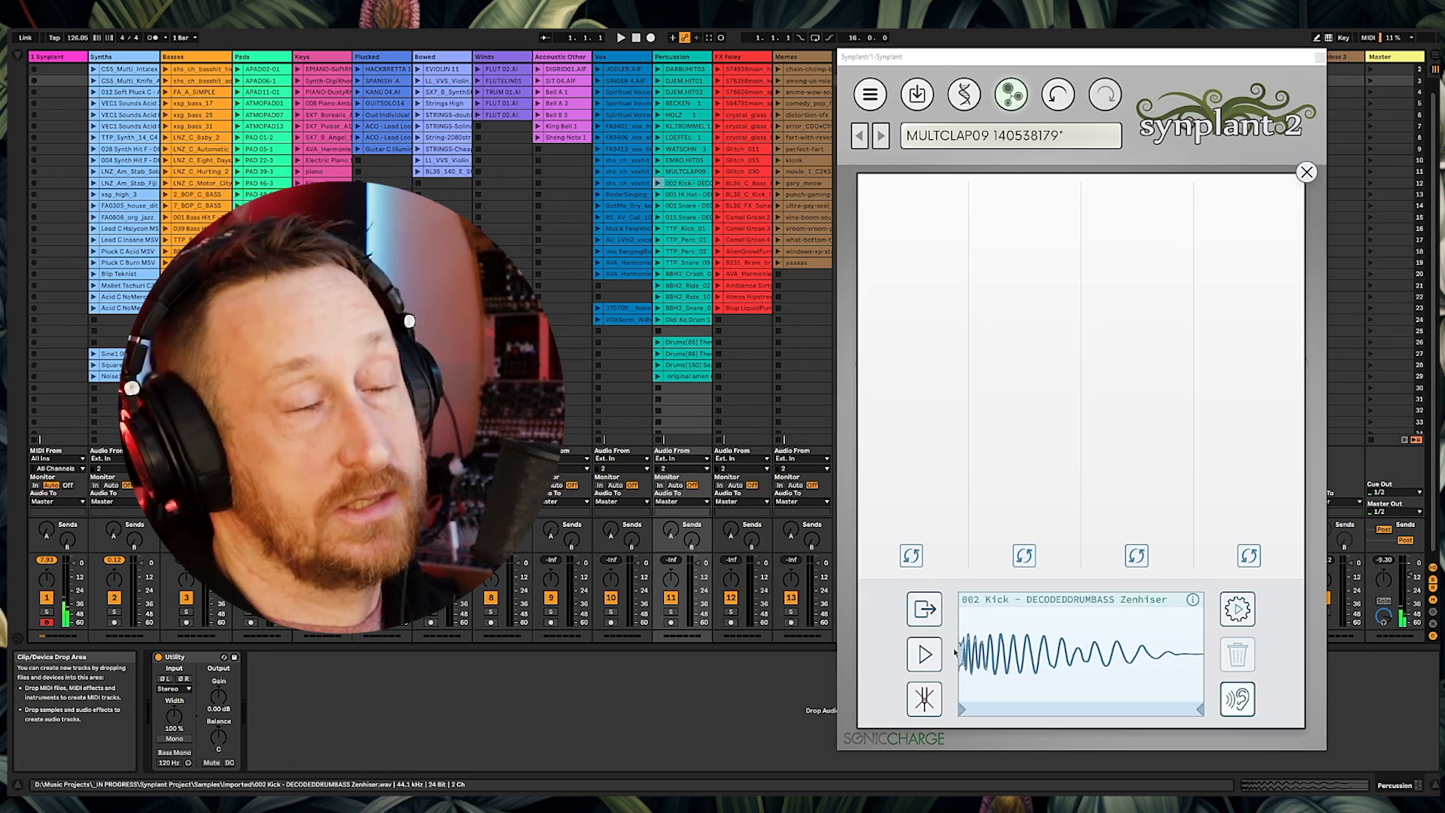
{"action": "left_click", "coordinate": [932, 660]}
{"action": "left_click", "coordinate": [933, 659]}
{"action": "left_click", "coordinate": [1227, 618]}
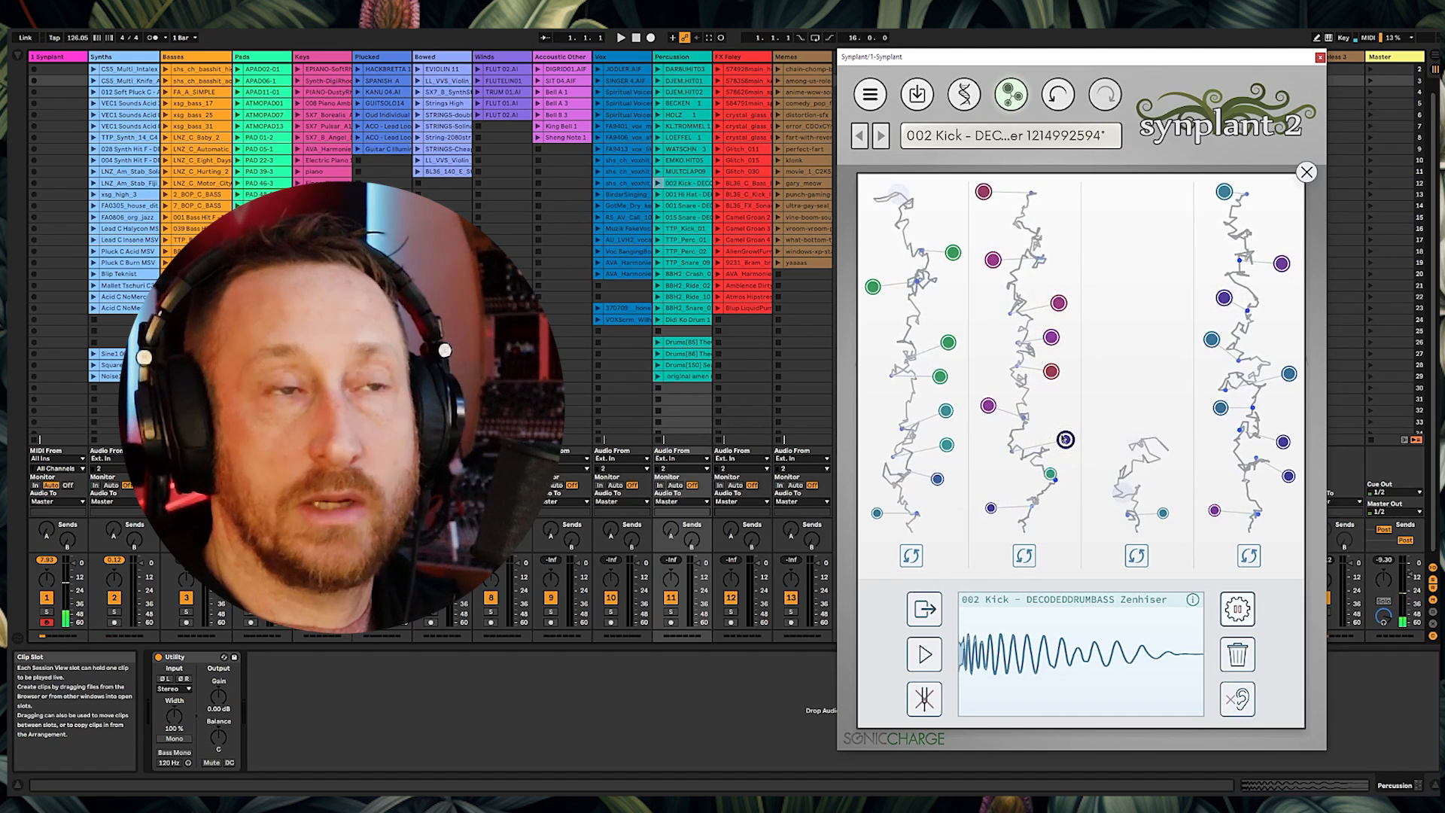
Step: Generate patches from the 001 Hi Hat reference and load the 001 Snare clip as the next reference
{"action": "left_click_drag", "start_coordinate": [685, 195], "coordinate": [1057, 615]}
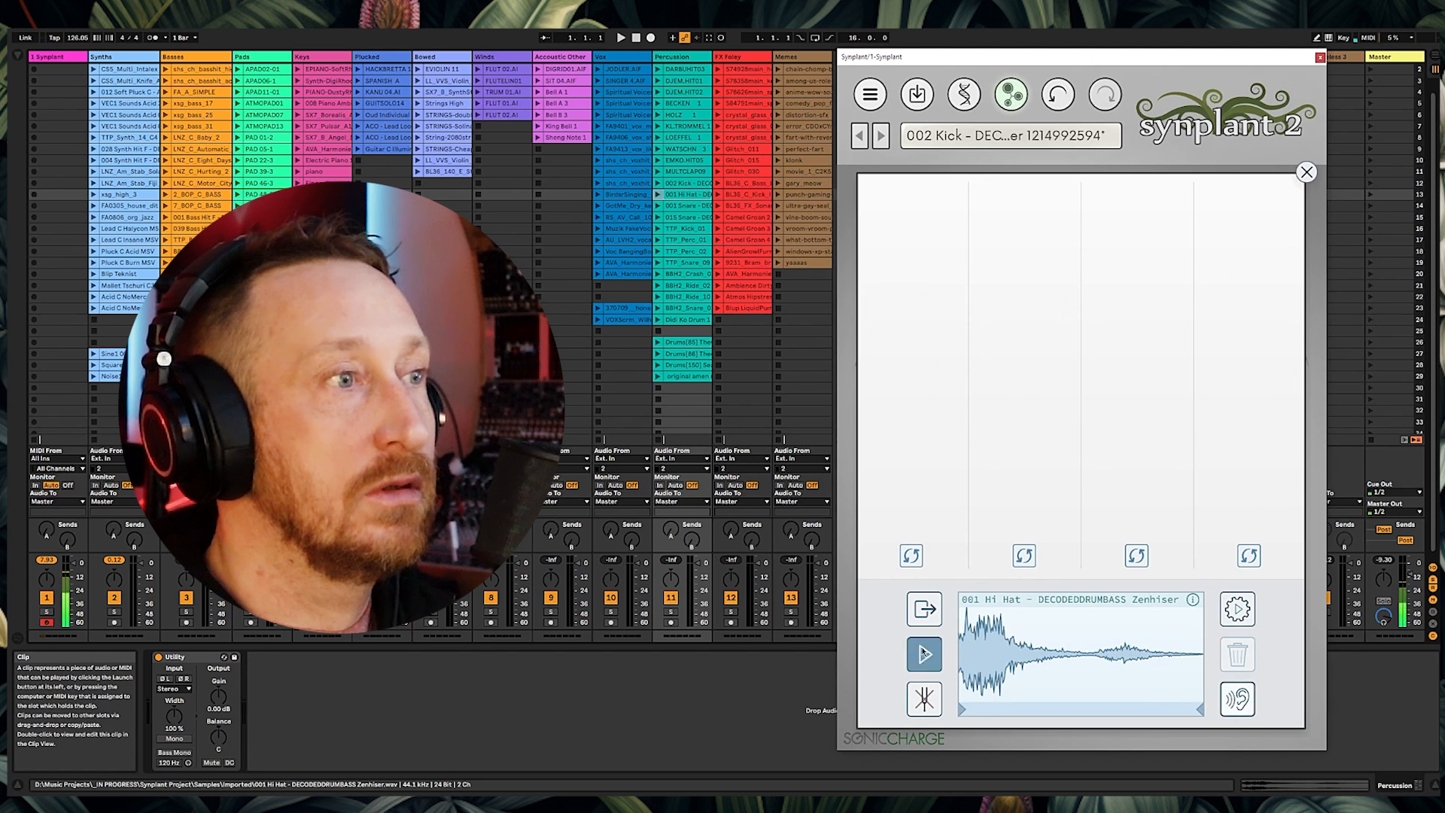
{"action": "left_click", "coordinate": [1240, 614]}
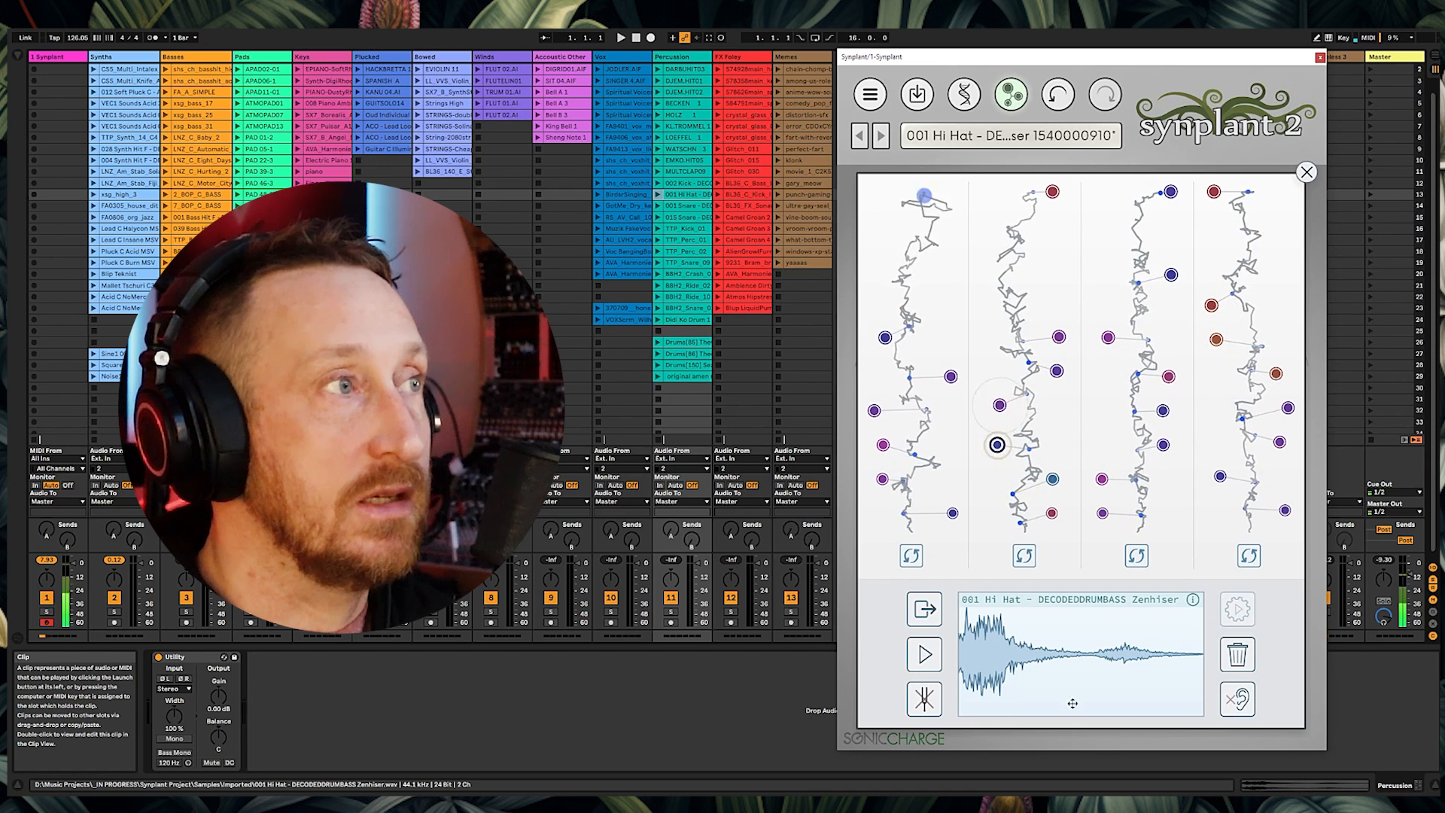
{"action": "left_click_drag", "start_coordinate": [687, 206], "coordinate": [1020, 618]}
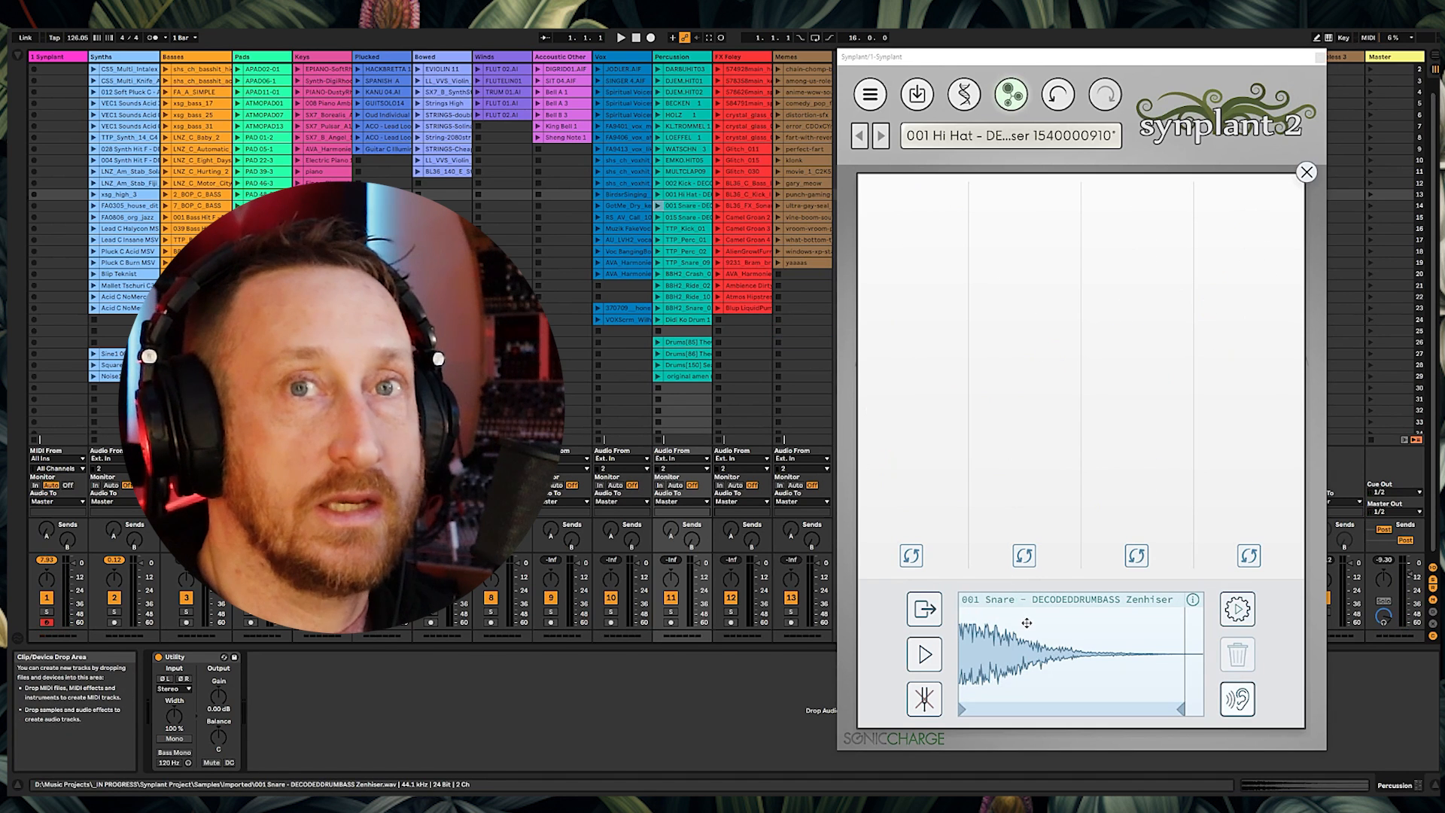
Step: Generate patches from the 001 Snare reference and load the 015 Snare clip as the next reference
{"action": "left_click", "coordinate": [924, 653]}
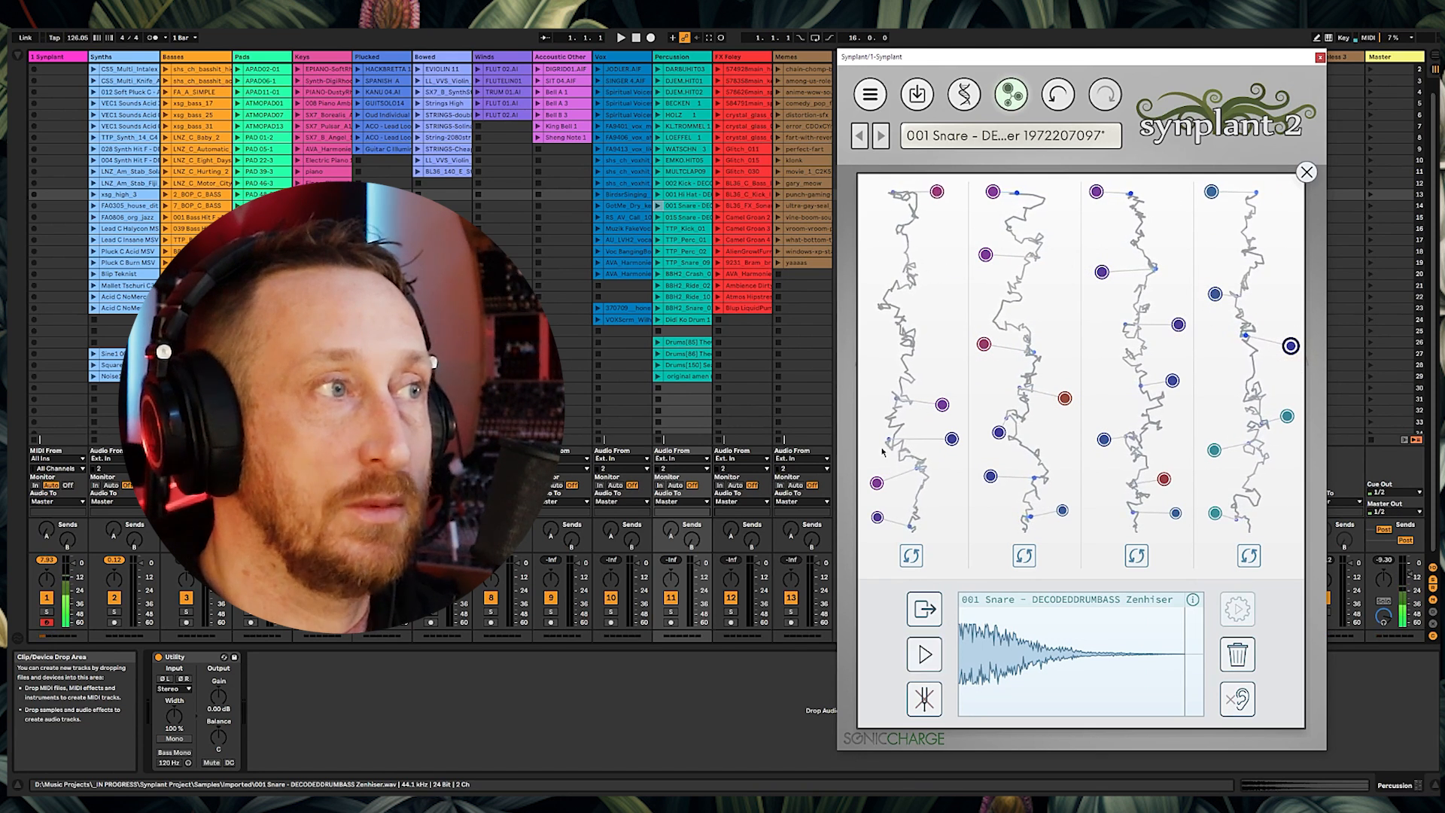
{"action": "left_click_drag", "start_coordinate": [1070, 662], "coordinate": [803, 332]}
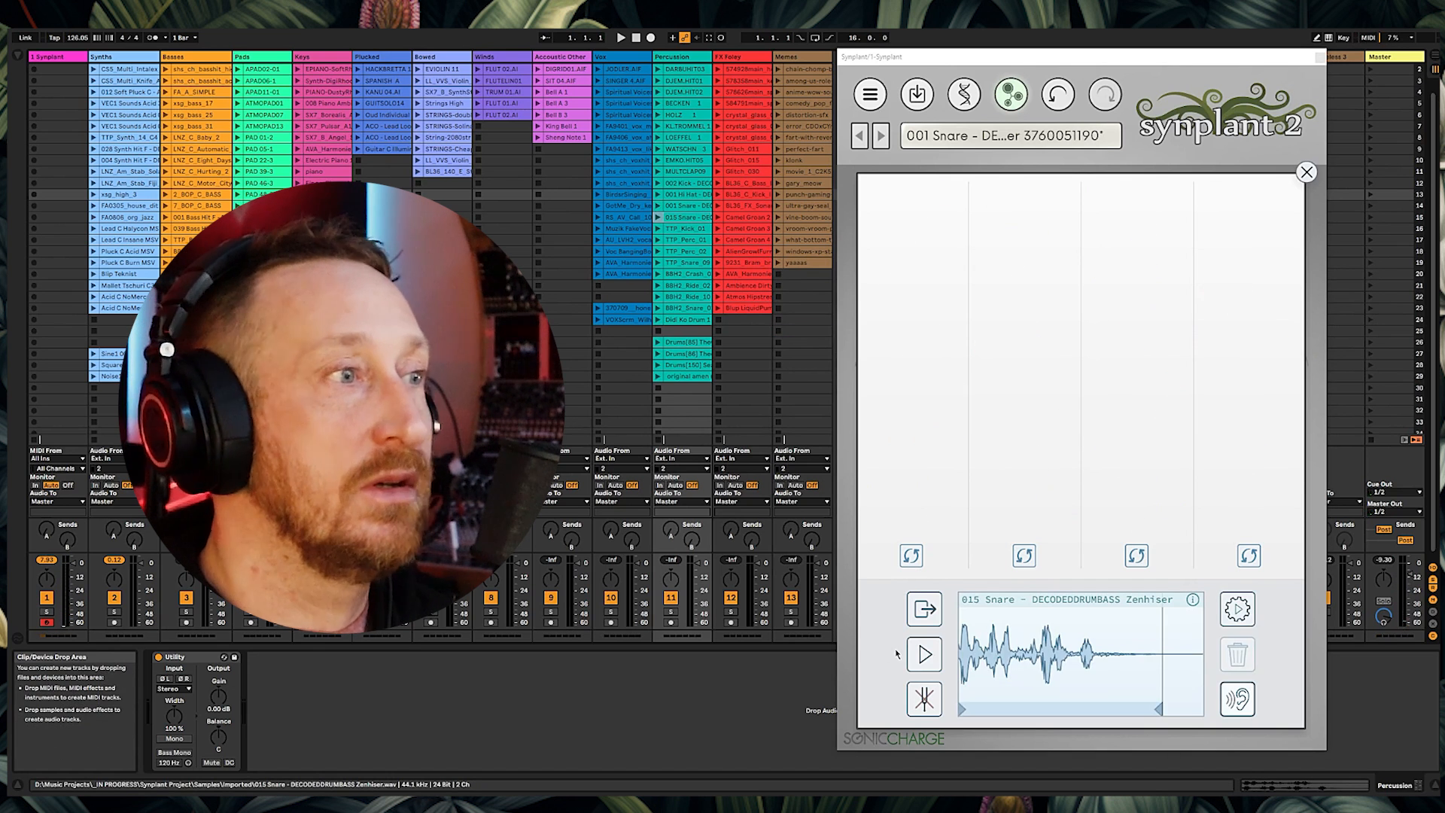
Step: Load TTP_Kick_01 as the Genopatch reference, preview it, and generate patches from it
{"action": "left_click_drag", "start_coordinate": [685, 228], "coordinate": [909, 661]}
{"action": "left_click", "coordinate": [922, 657]}
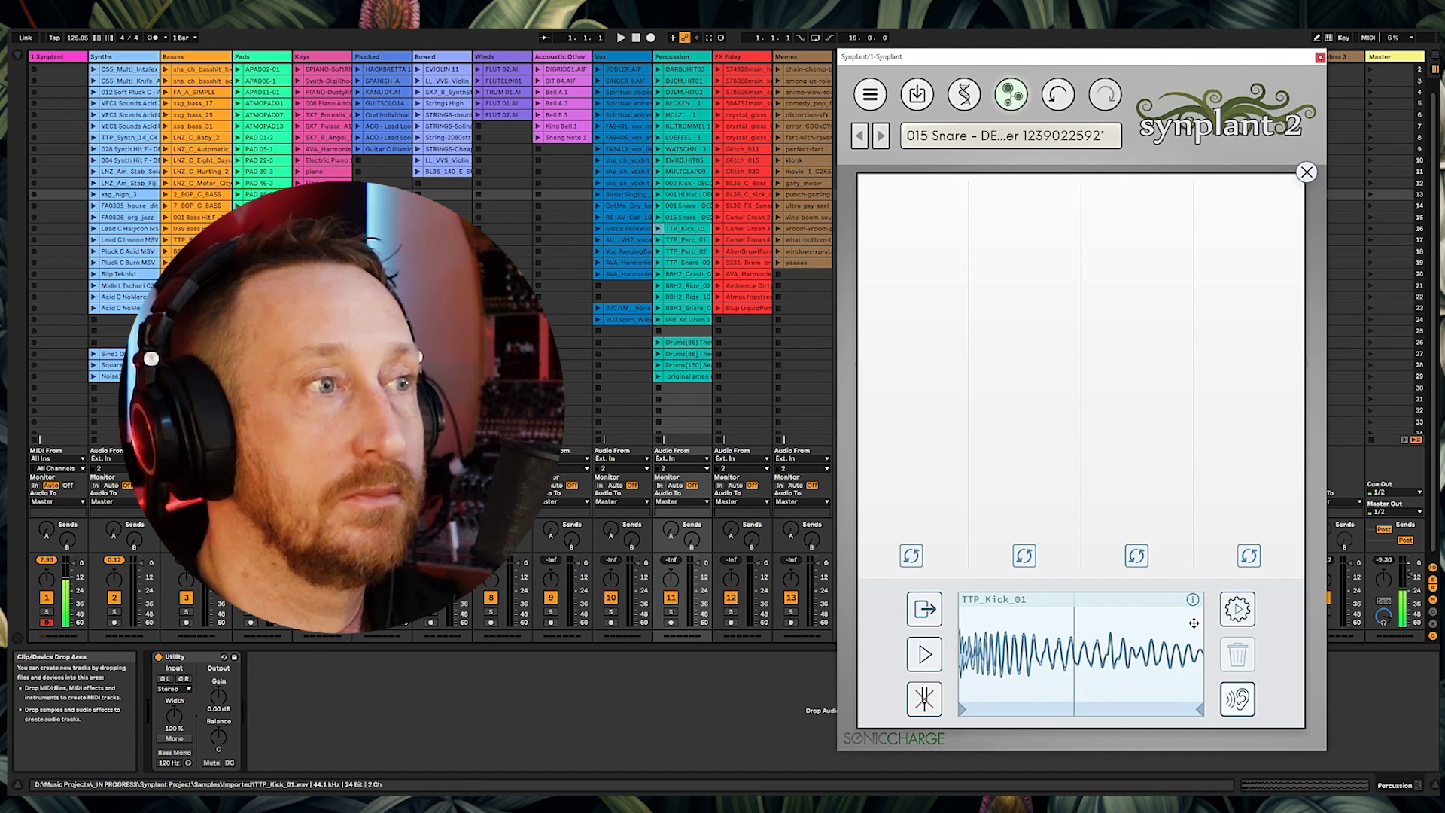
{"action": "left_click", "coordinate": [1246, 613]}
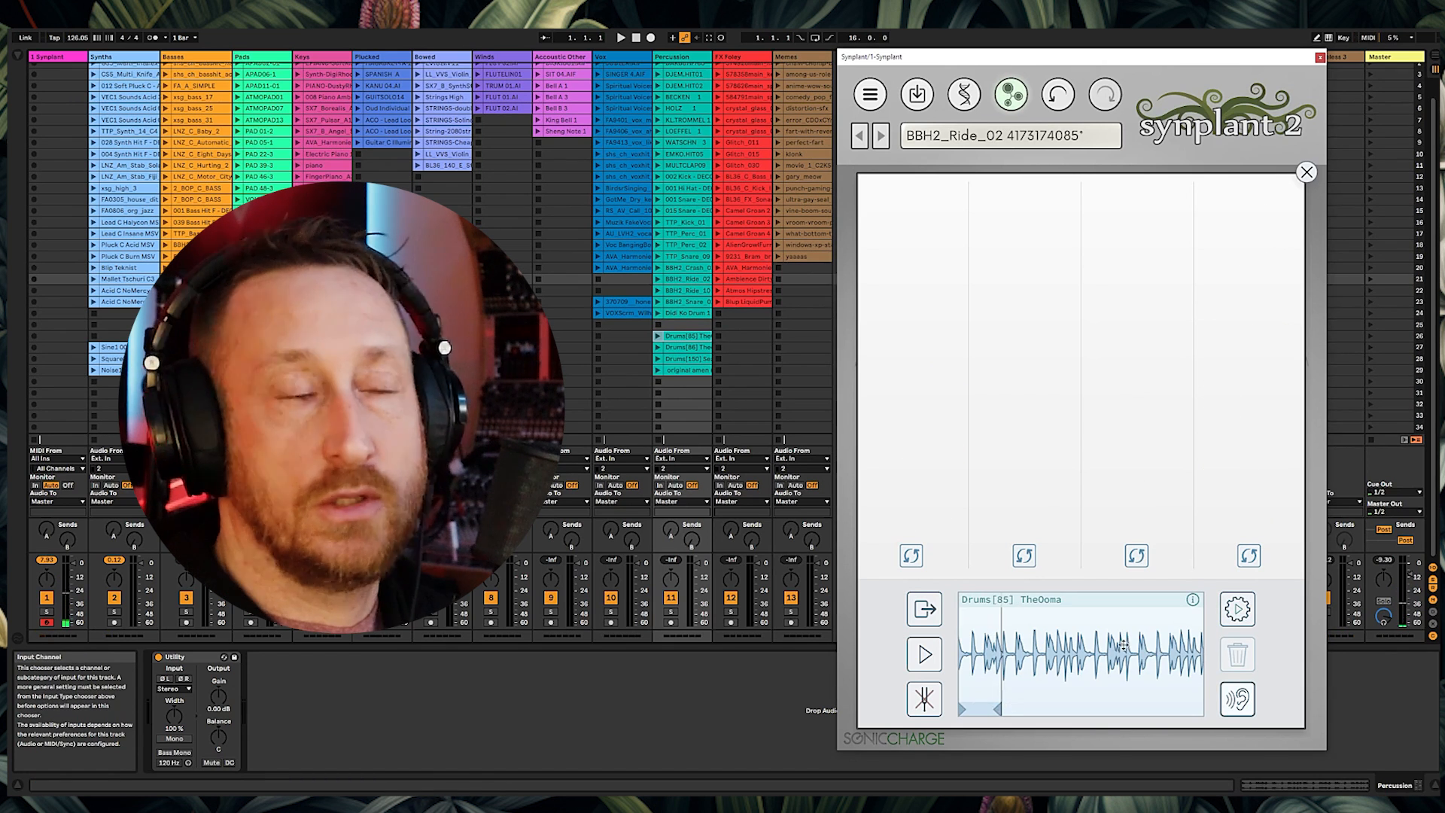
{"action": "left_click", "coordinate": [924, 654]}
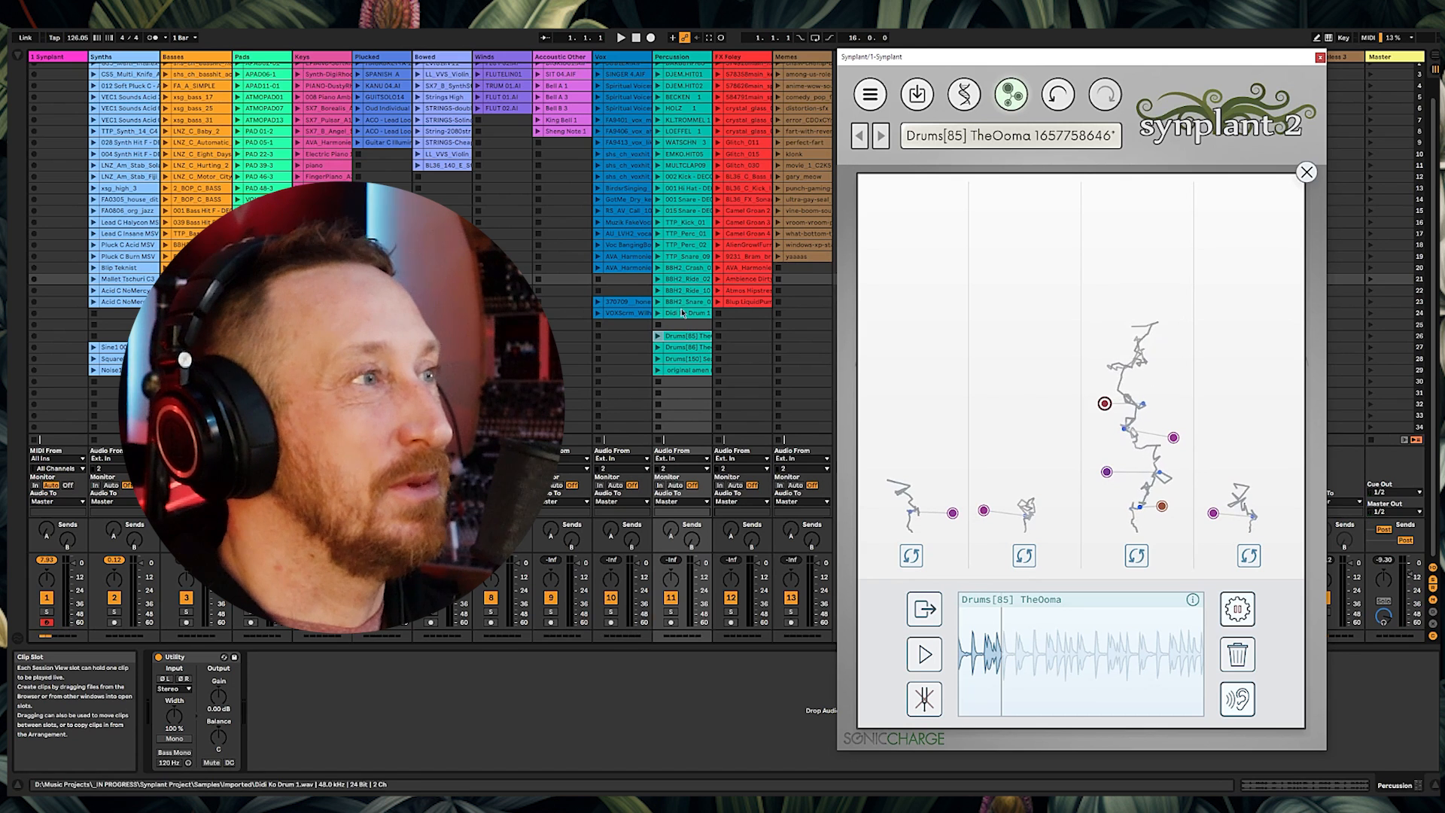
Step: Generate patches from the Drums[86] TheeAngelo clip as reference and close Genopatch
{"action": "left_click_drag", "start_coordinate": [685, 347], "coordinate": [1026, 633]}
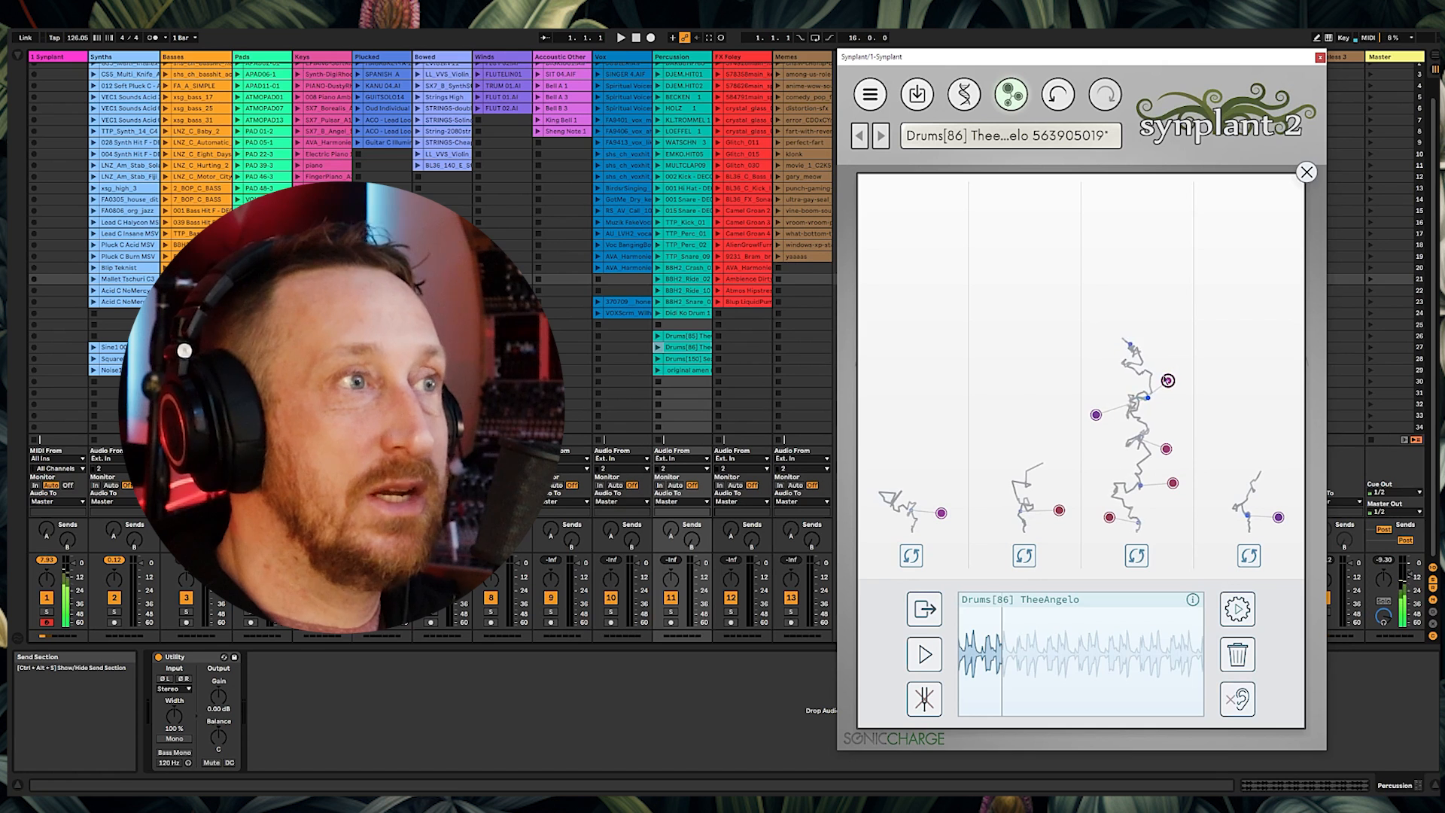
{"action": "left_click", "coordinate": [1308, 173]}
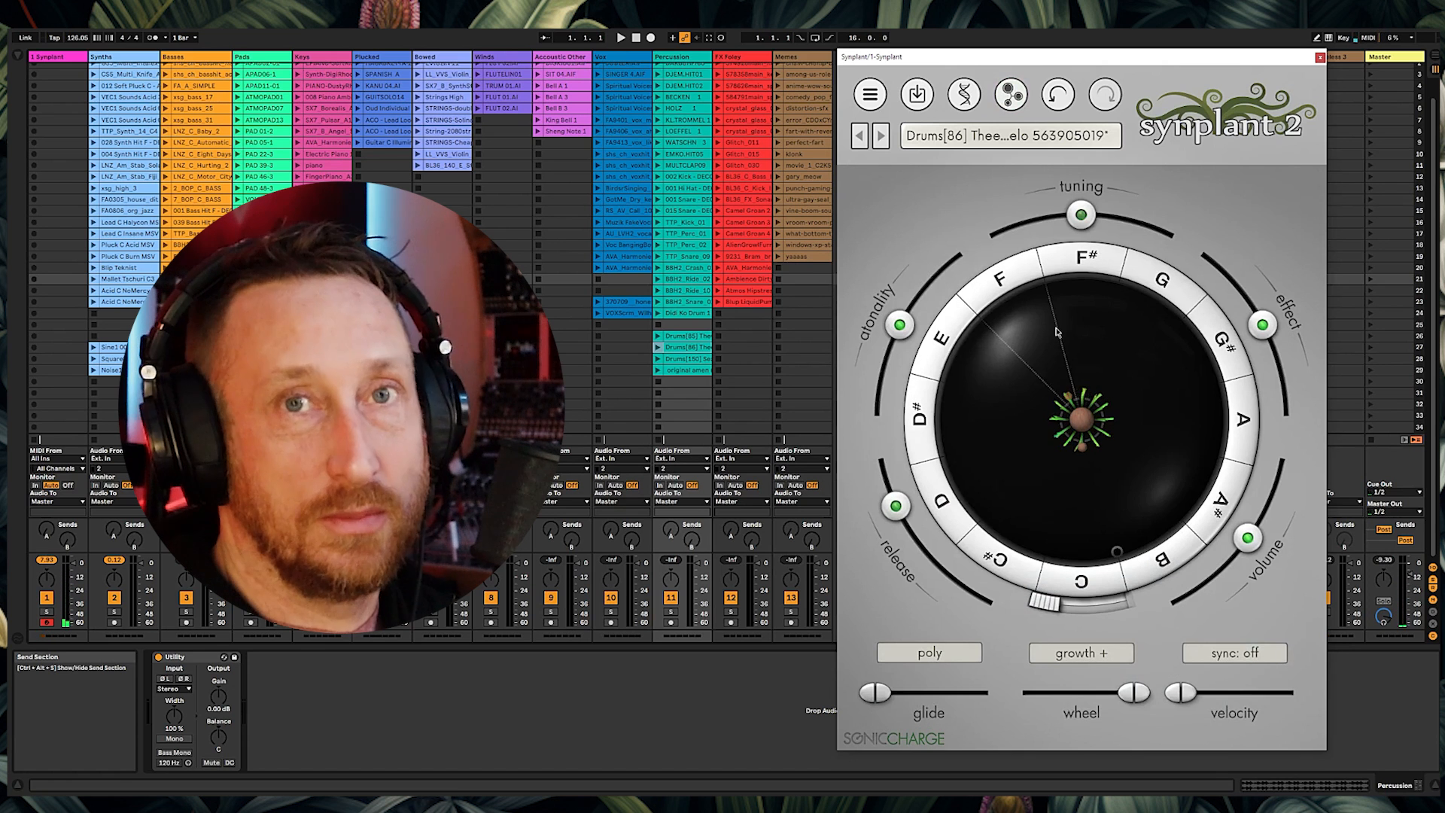
Step: Set the sync option to 1/4 and adjust env_loop in the Envelope and LFO section
{"action": "left_click", "coordinate": [1240, 658]}
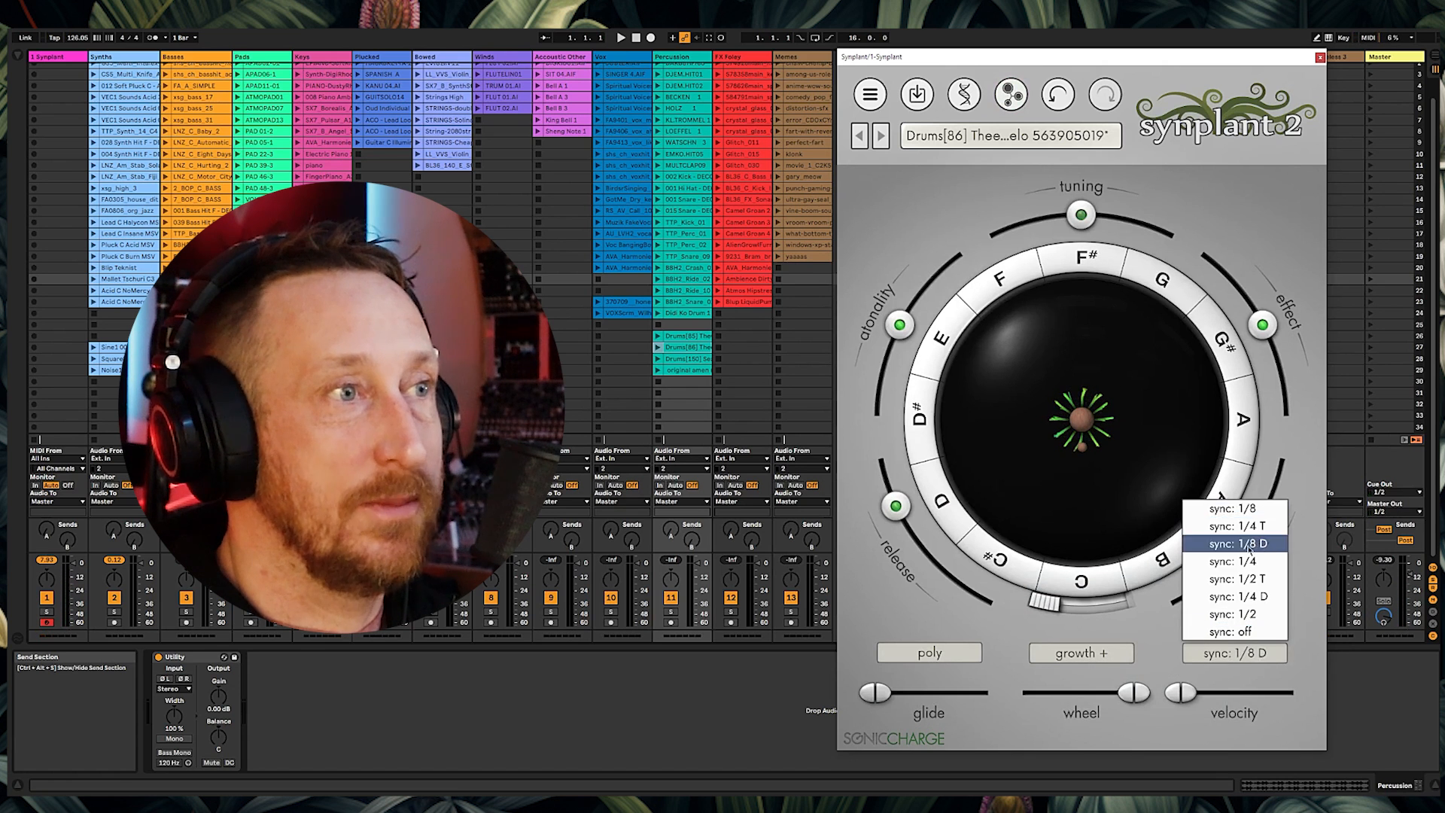
{"action": "left_click", "coordinate": [1255, 562]}
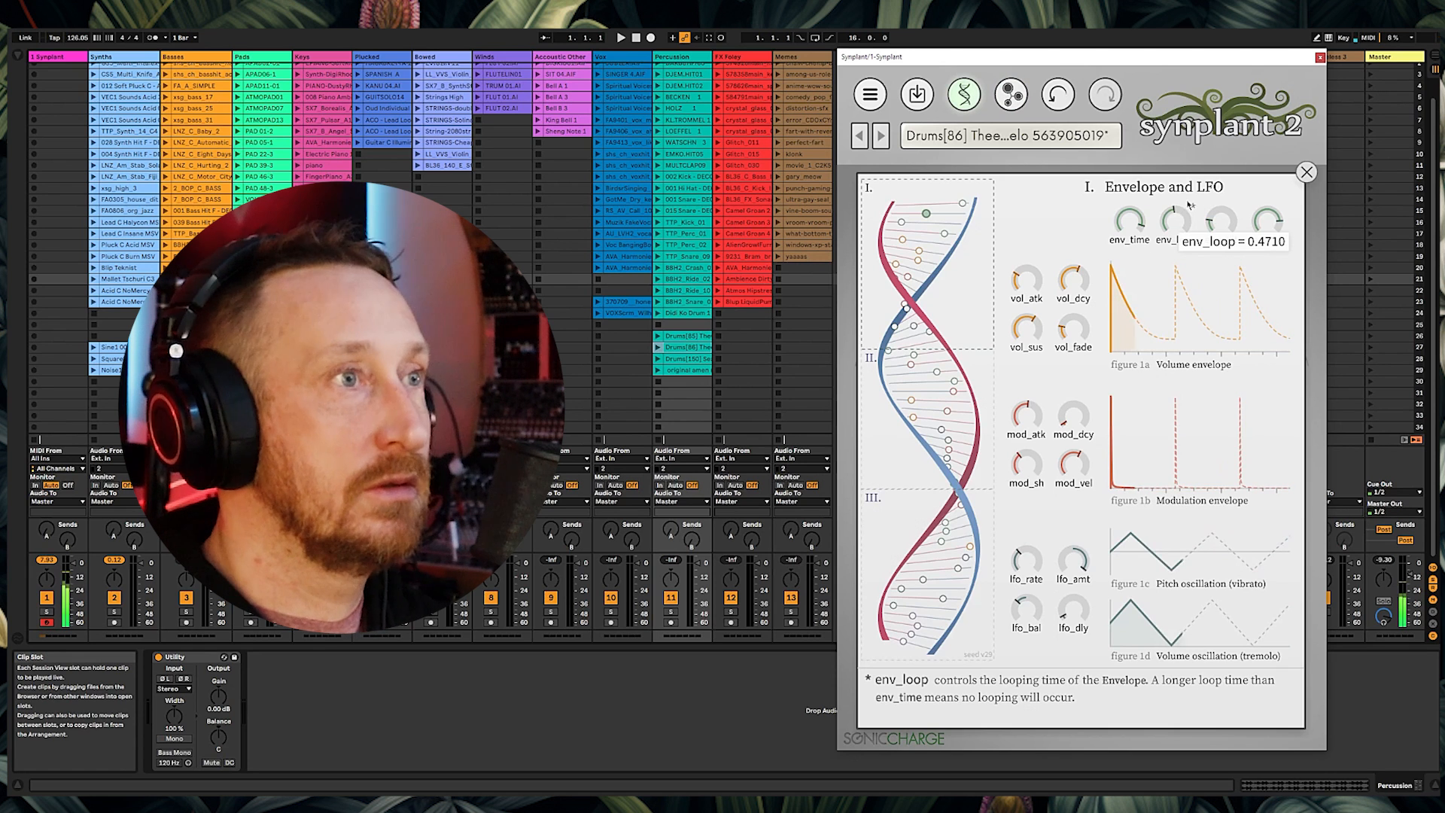
{"action": "left_click_drag", "start_coordinate": [1190, 210], "coordinate": [1188, 262]}
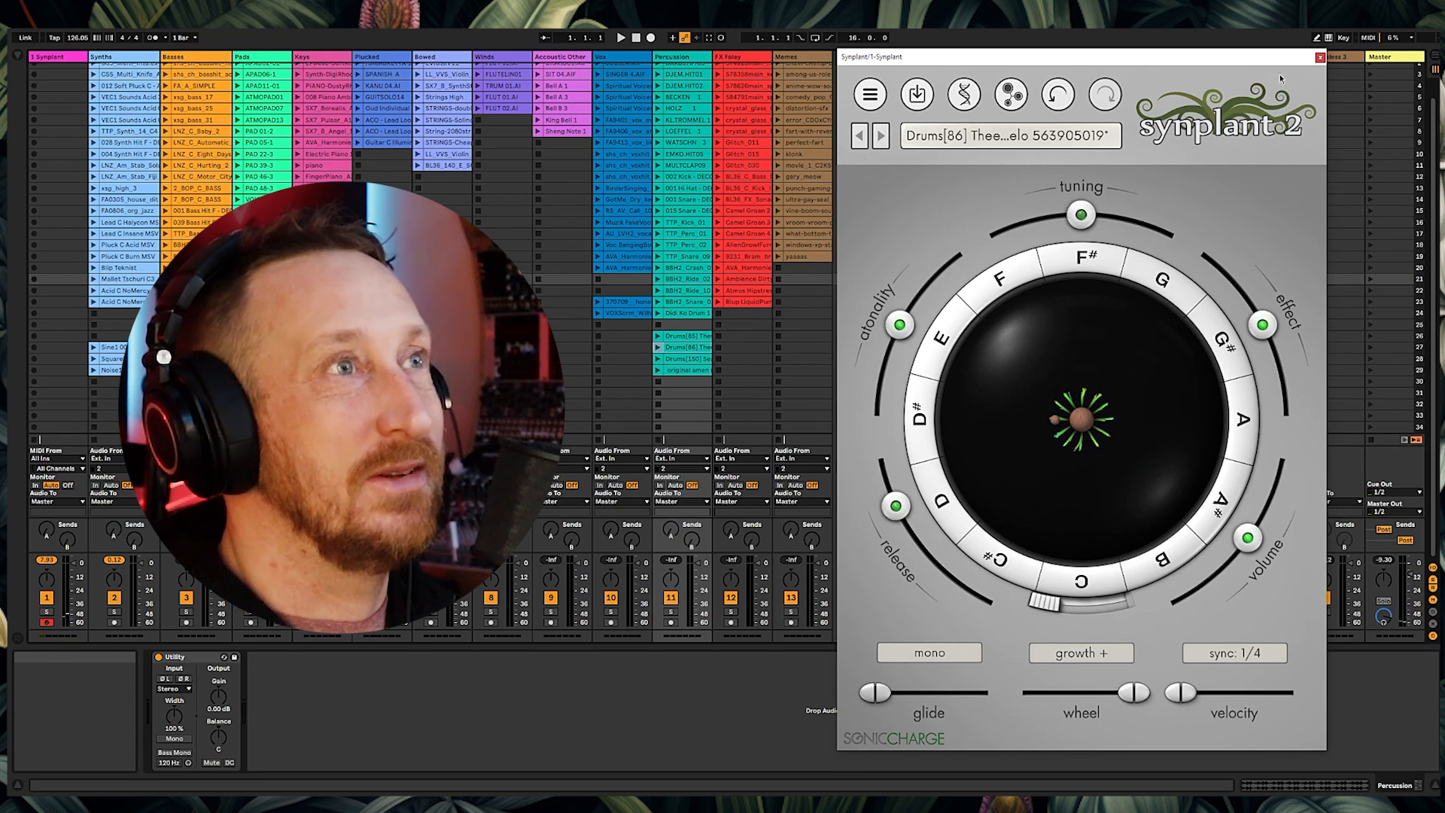
Step: Turn the effect dial up slightly on the Synplant patch
{"action": "left_click", "coordinate": [1320, 58]}
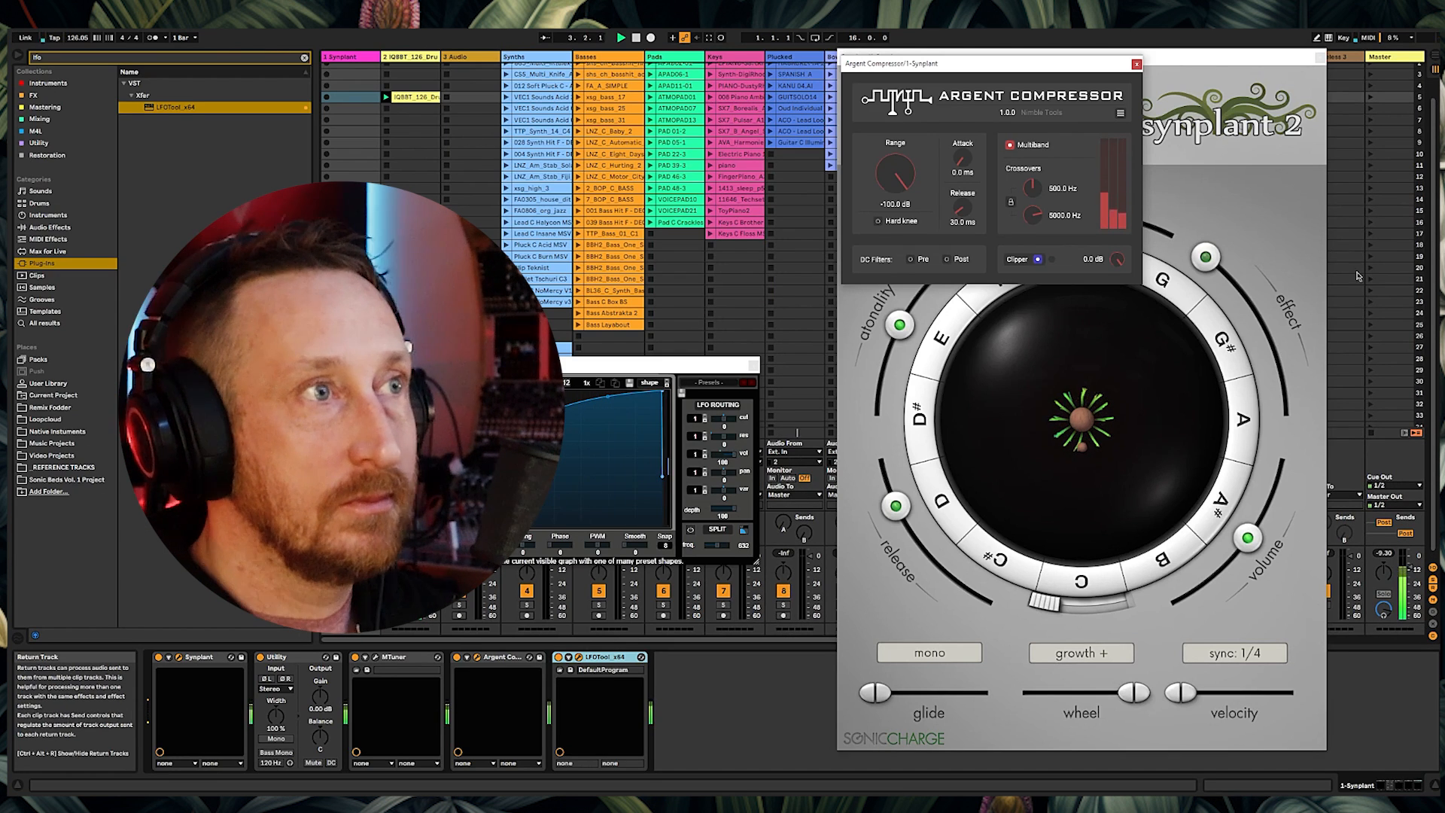
{"action": "mouse_move", "coordinate": [1205, 257]}
{"action": "left_mouse_down"}
{"action": "mouse_move", "coordinate": [1256, 314]}
{"action": "mouse_move", "coordinate": [1225, 274]}
{"action": "left_mouse_up"}
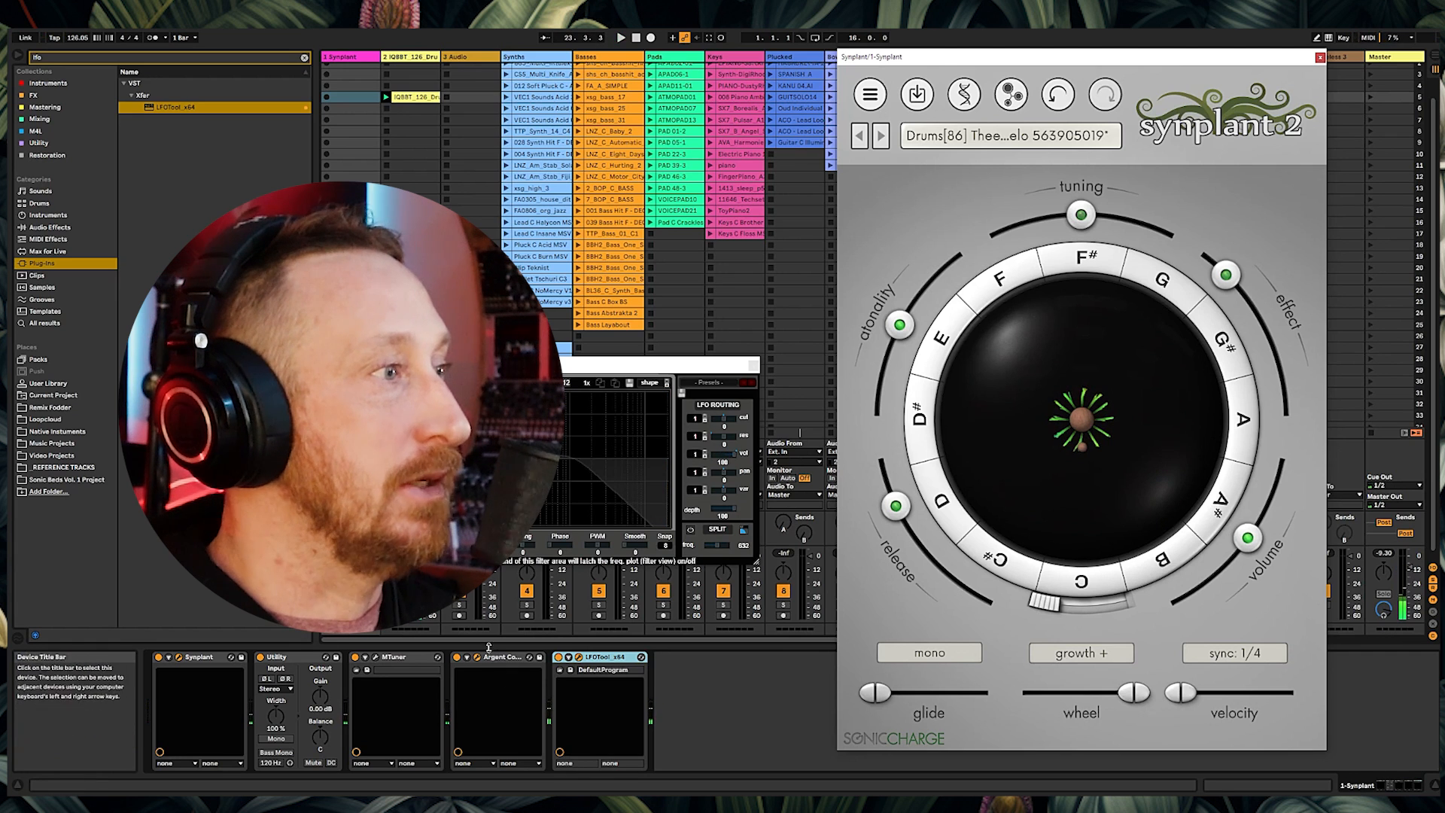
{"action": "left_click", "coordinate": [457, 657]}
{"action": "left_click", "coordinate": [558, 657]}
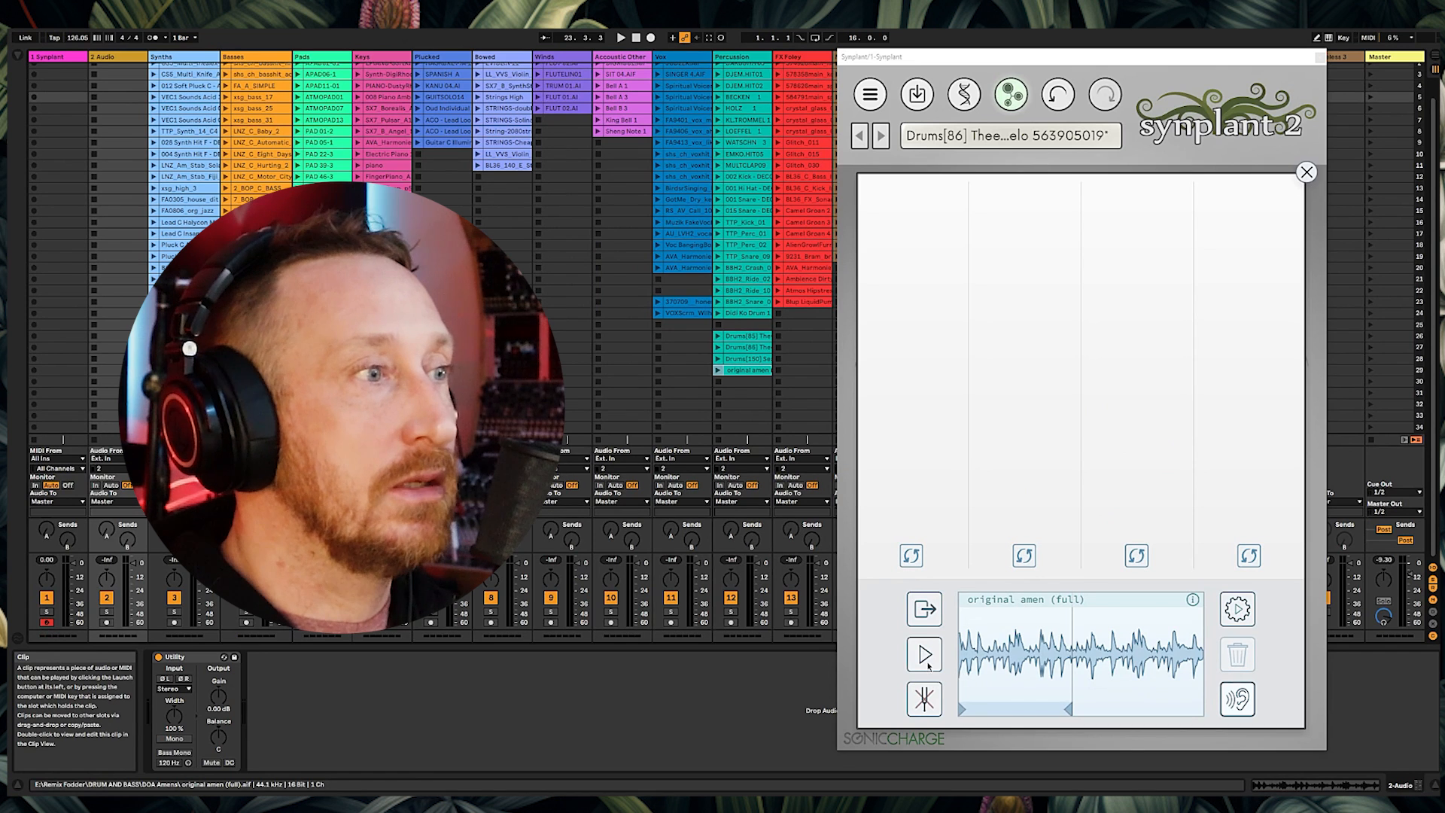
Step: Open Genopatch with the original amen (full) clip as reference and shorten its selected region
{"action": "left_click", "coordinate": [925, 654]}
{"action": "left_click", "coordinate": [925, 655]}
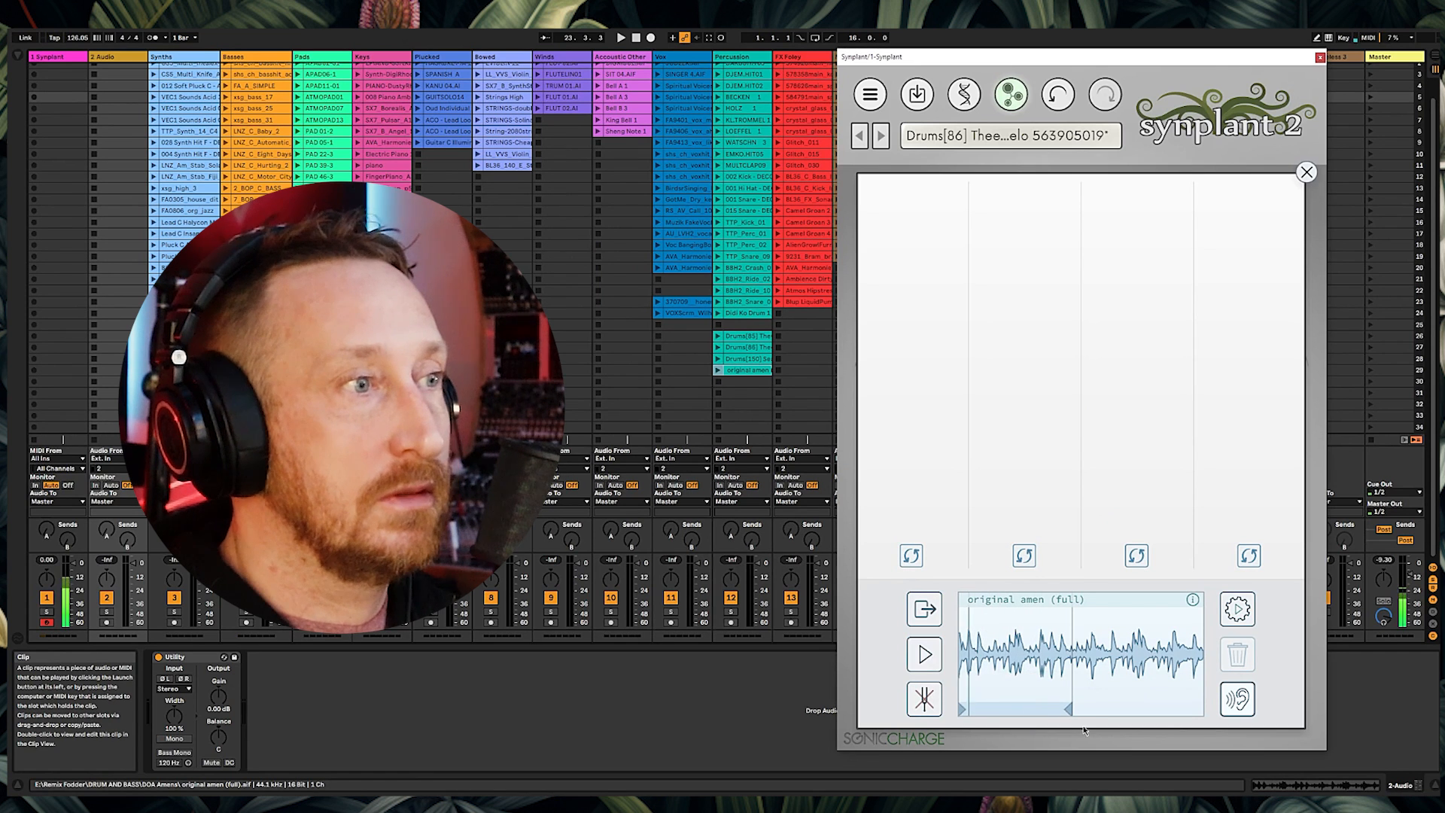
{"action": "left_click_drag", "start_coordinate": [1068, 709], "coordinate": [1037, 708]}
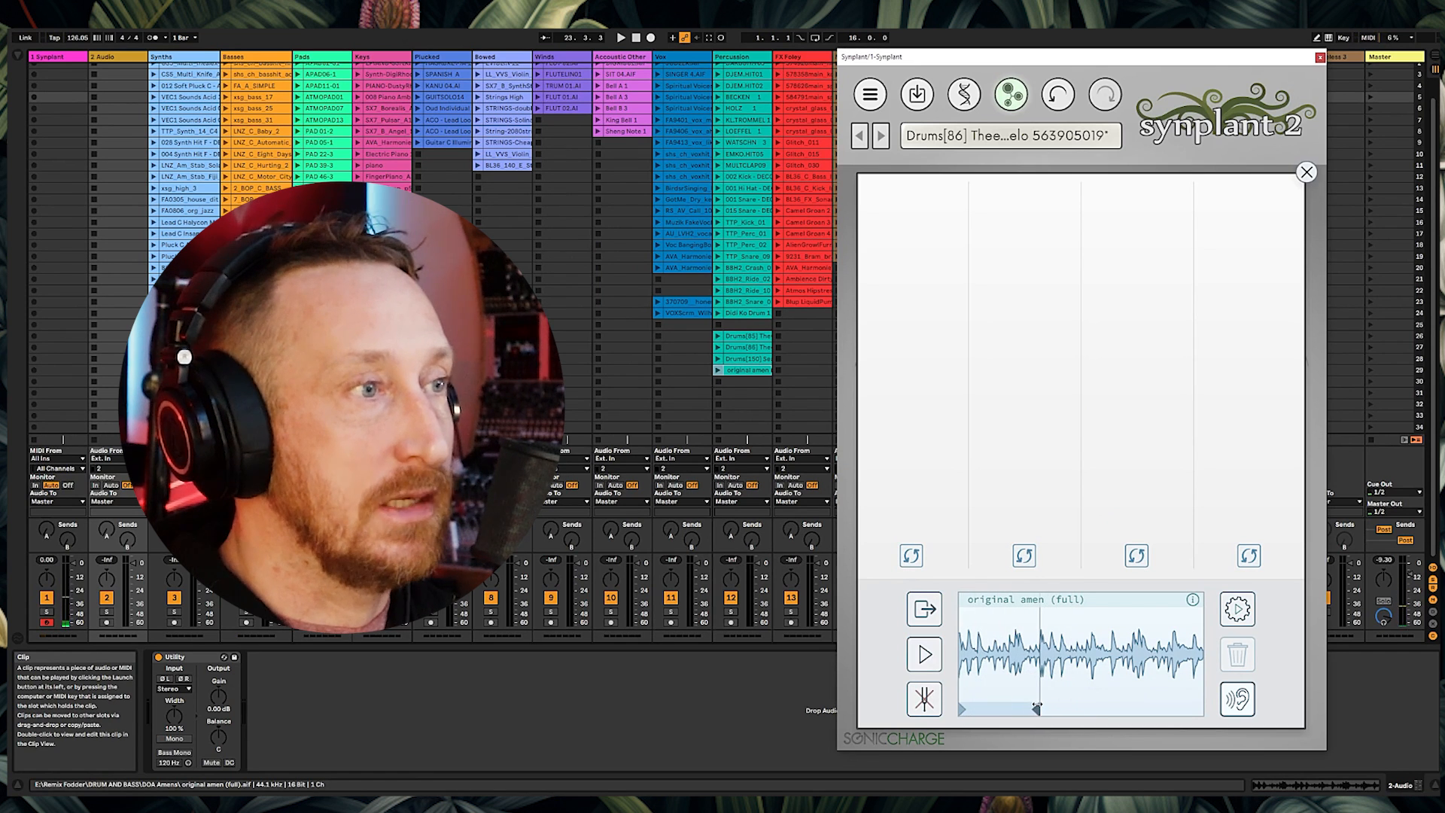
Step: Generate patches from the trimmed amen reference and close Genopatch
{"action": "left_click", "coordinate": [927, 655]}
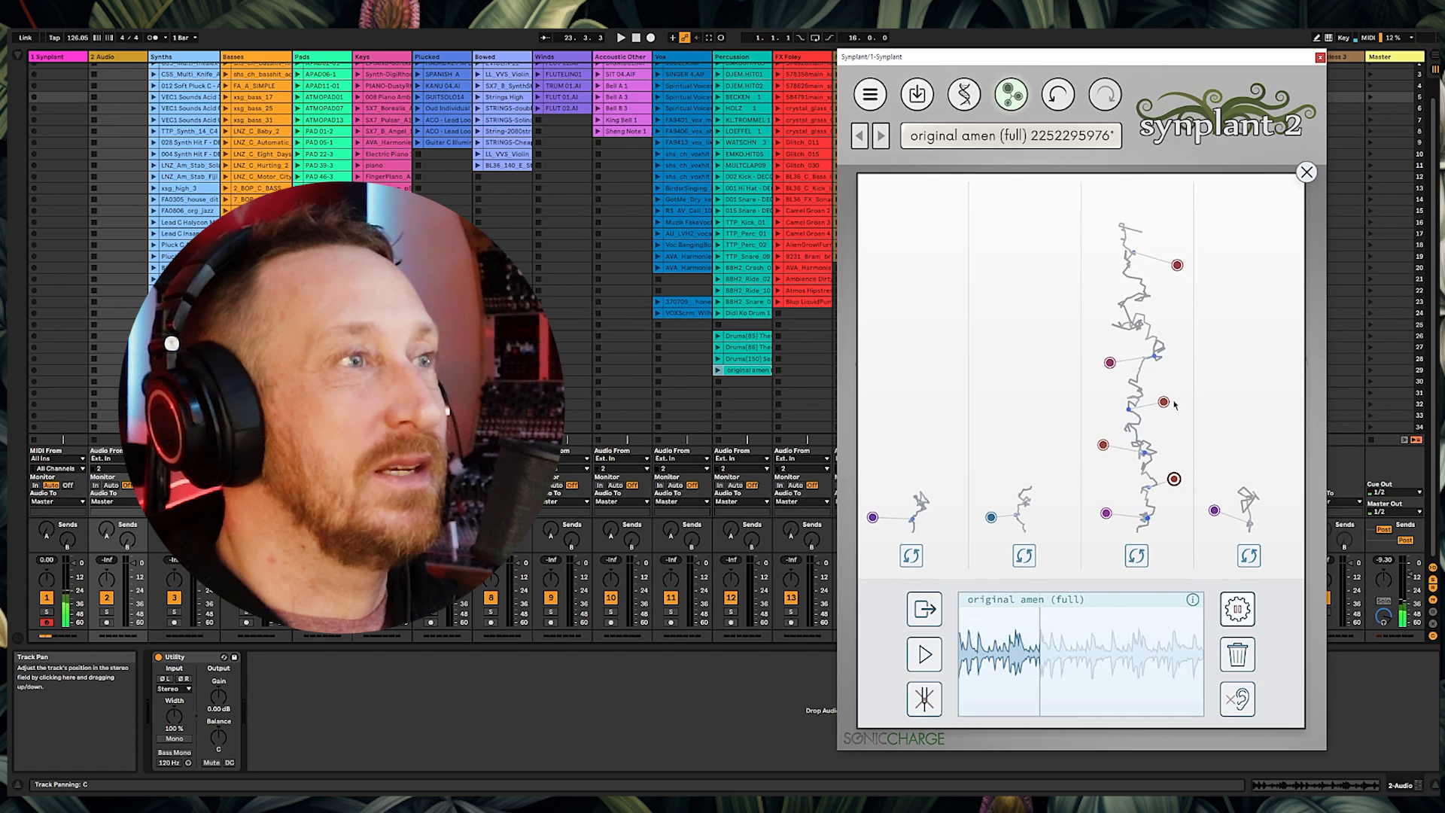
{"action": "left_click", "coordinate": [1306, 173]}
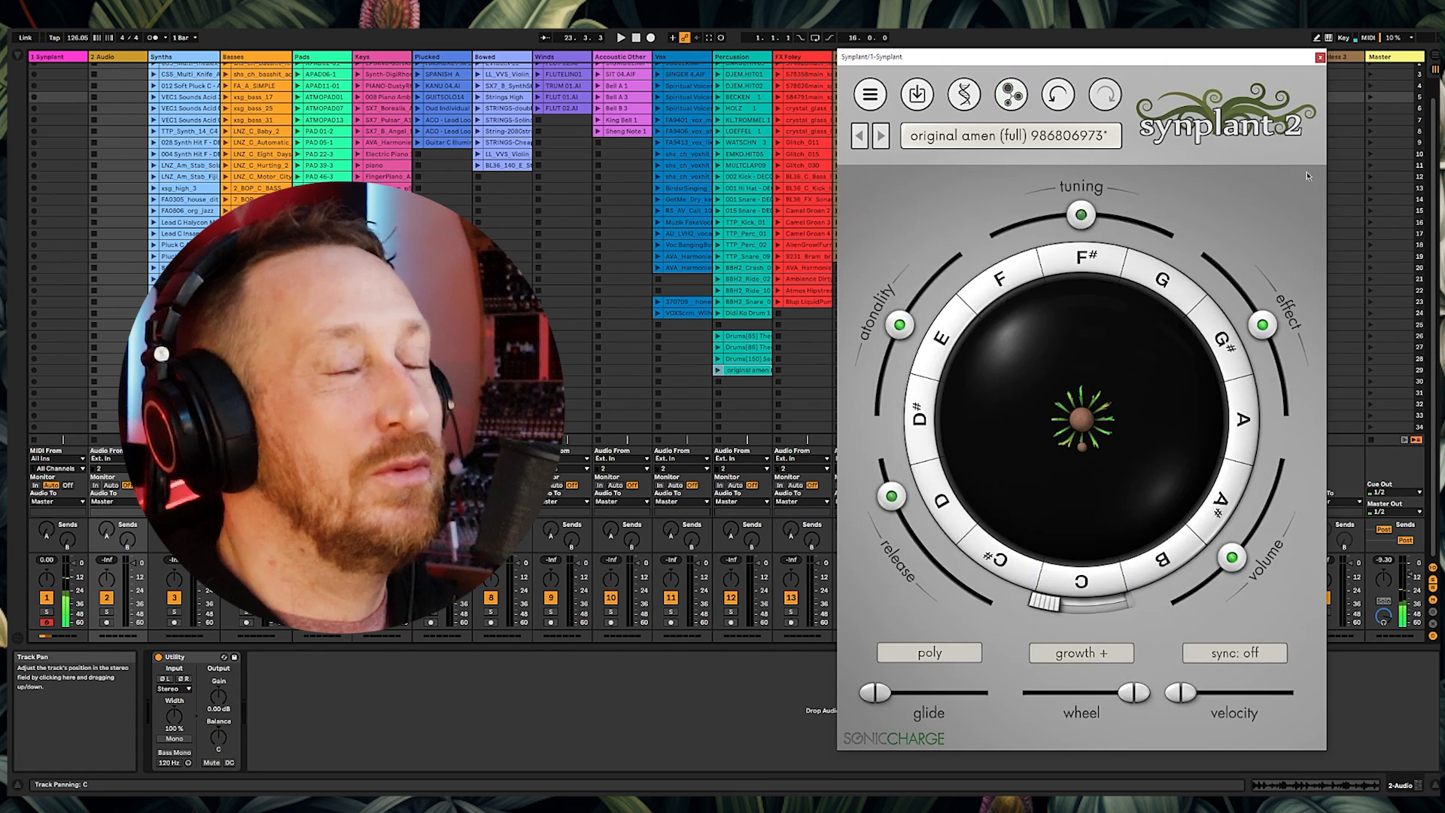
{"action": "mouse_move", "coordinate": [943, 275]}
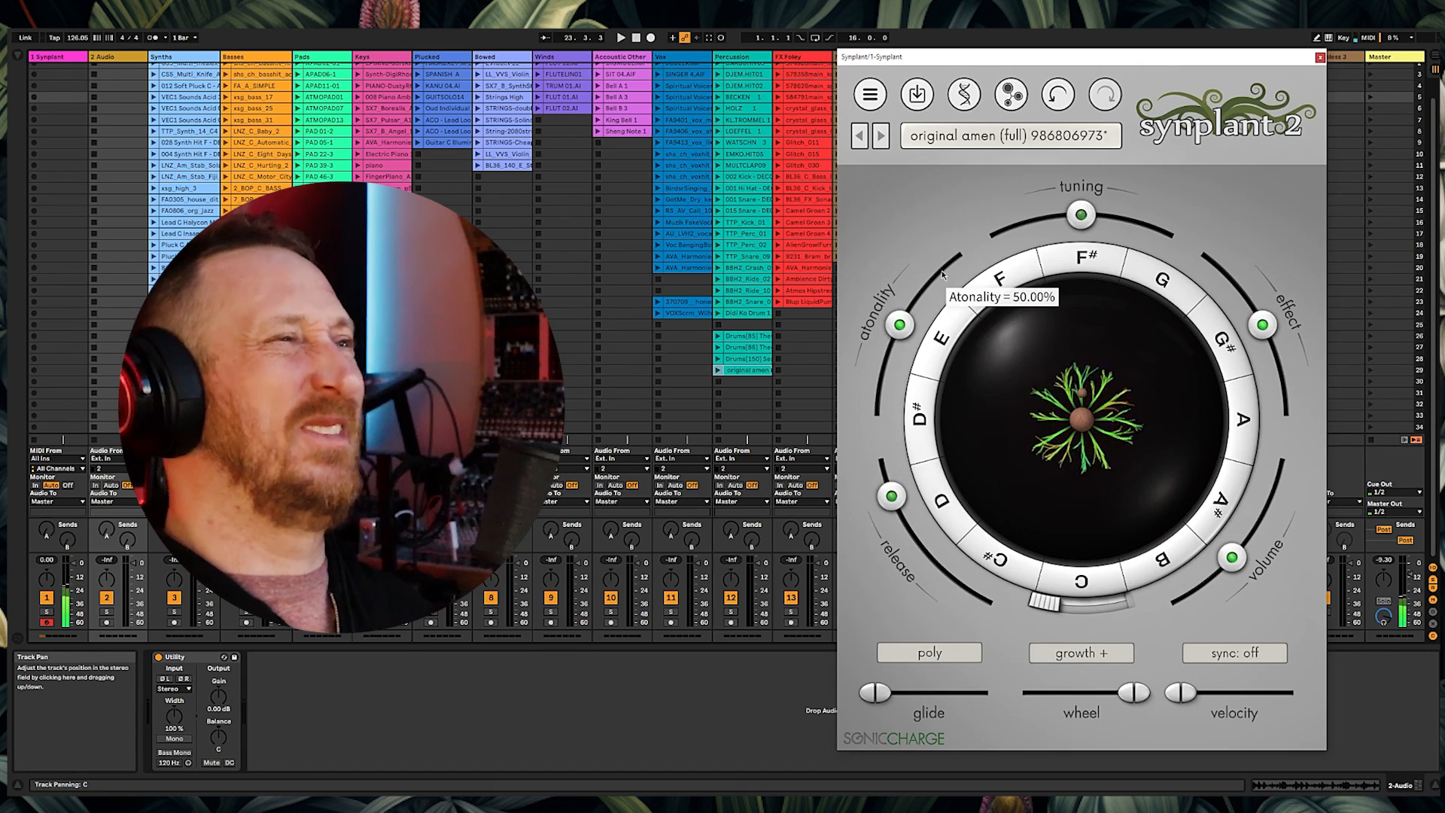
Step: Delete the 2 Audio track and select clips in the session view
{"action": "left_click", "coordinate": [131, 59]}
{"action": "key", "text": "Delete"}
{"action": "scroll", "coordinate": [685, 366], "scroll_direction": "up", "scroll_amount": 2}
{"action": "left_click", "coordinate": [685, 366]}
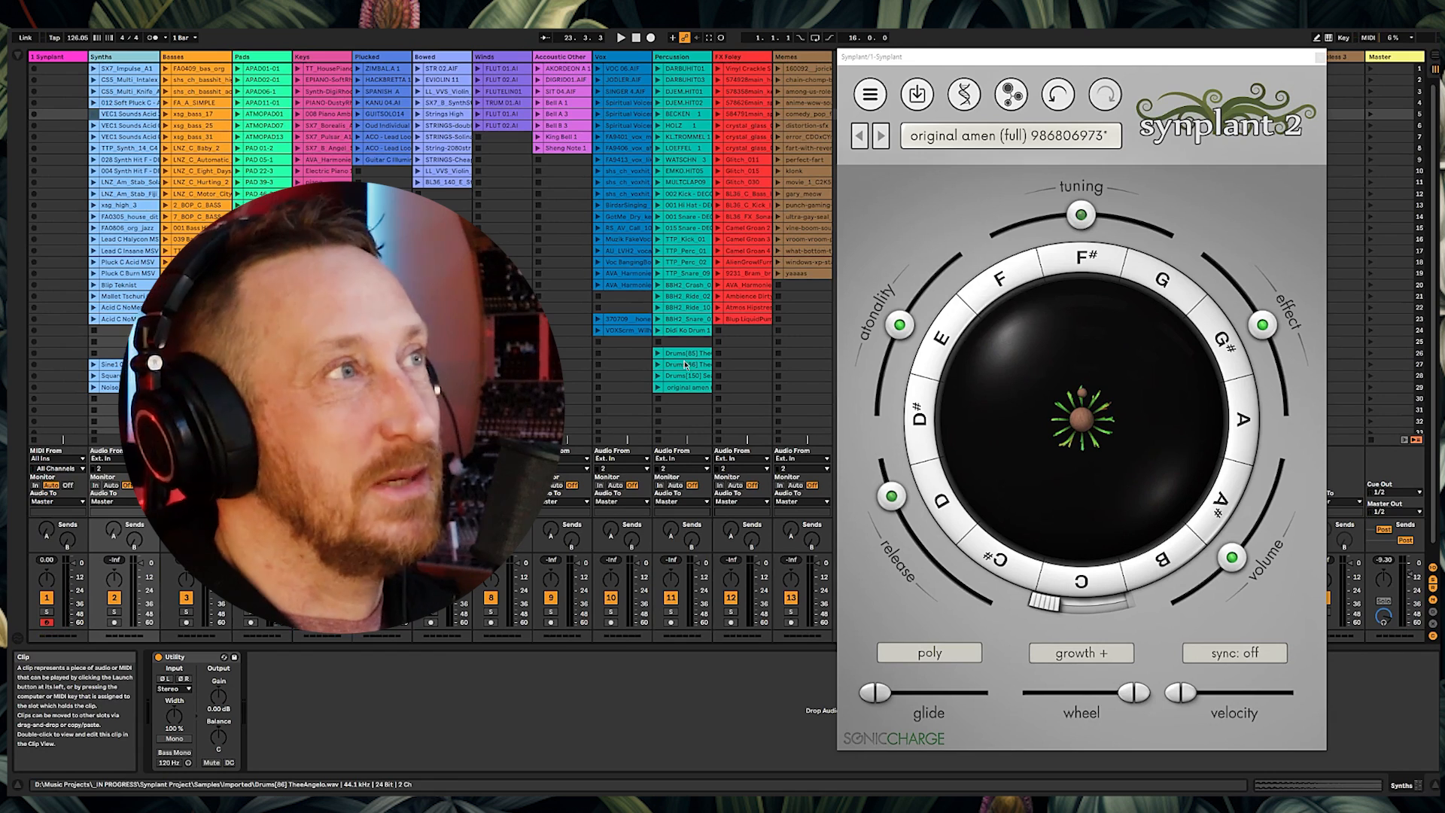
{"action": "left_click", "coordinate": [680, 149]}
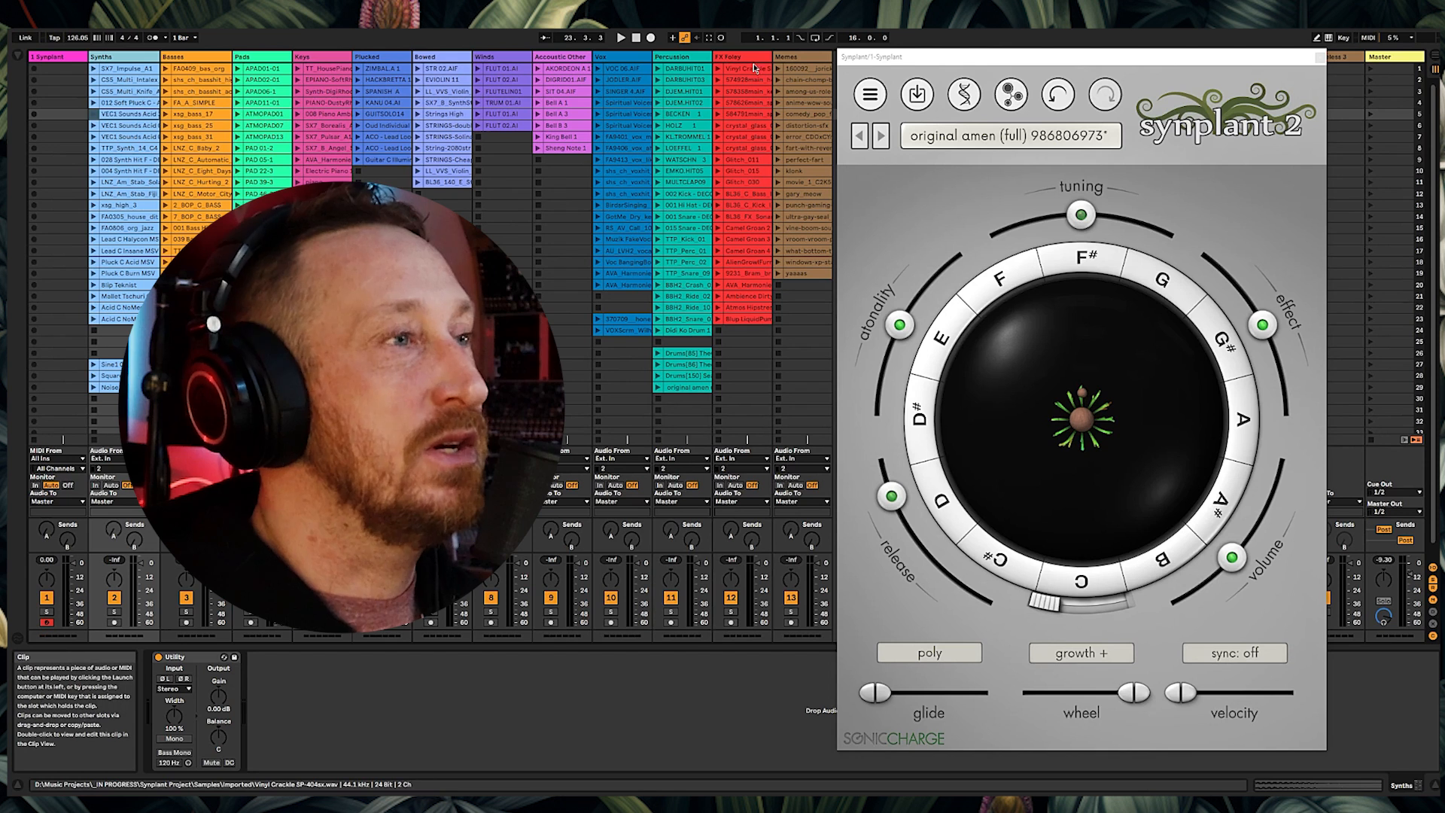
Step: Load the Vinyl Crackle SP-404sx clip as reference, preview it, and generate patches
{"action": "left_click_drag", "start_coordinate": [755, 68], "coordinate": [1048, 438]}
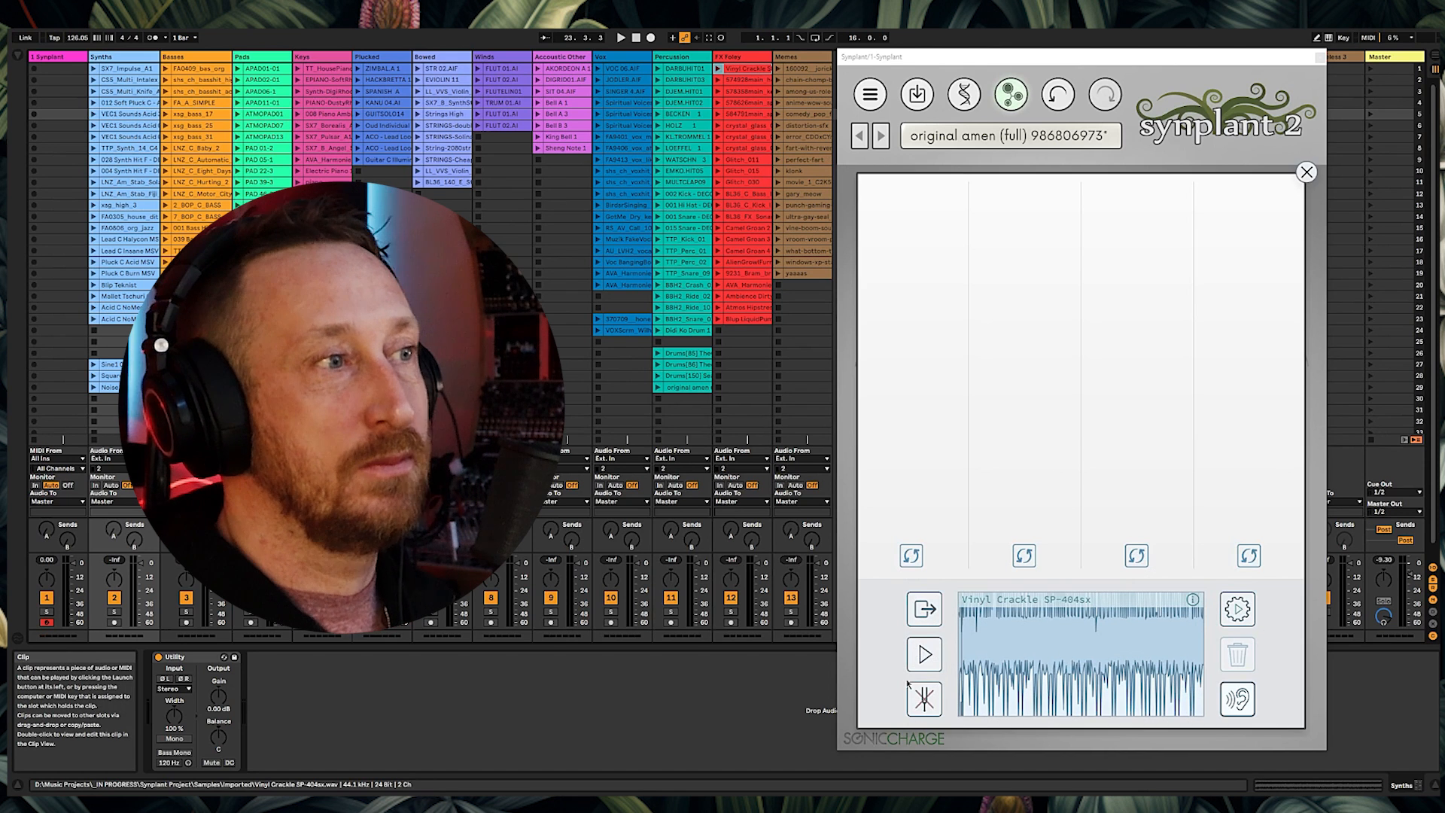
{"action": "left_click", "coordinate": [925, 655]}
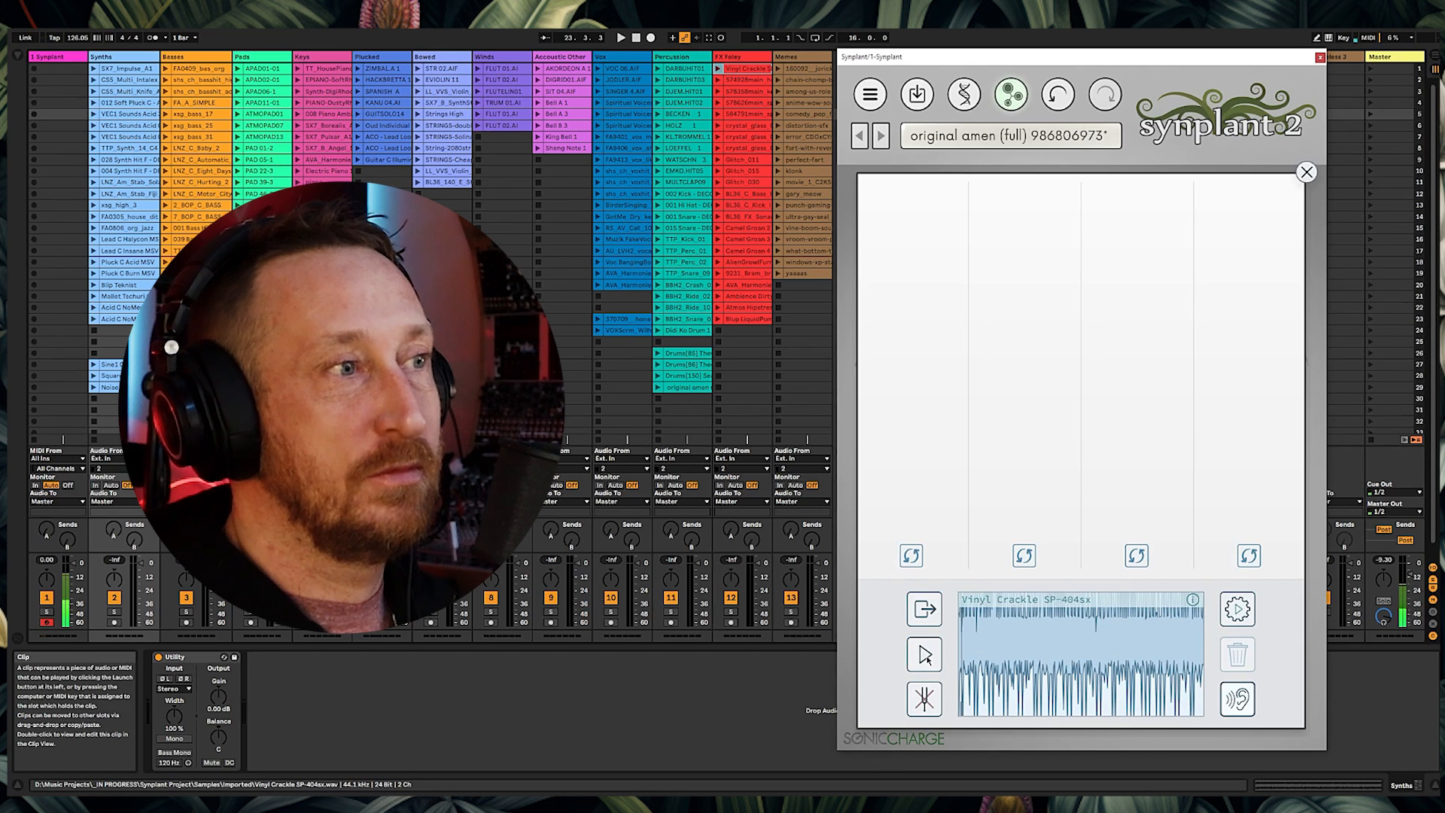
{"action": "left_click", "coordinate": [1238, 608]}
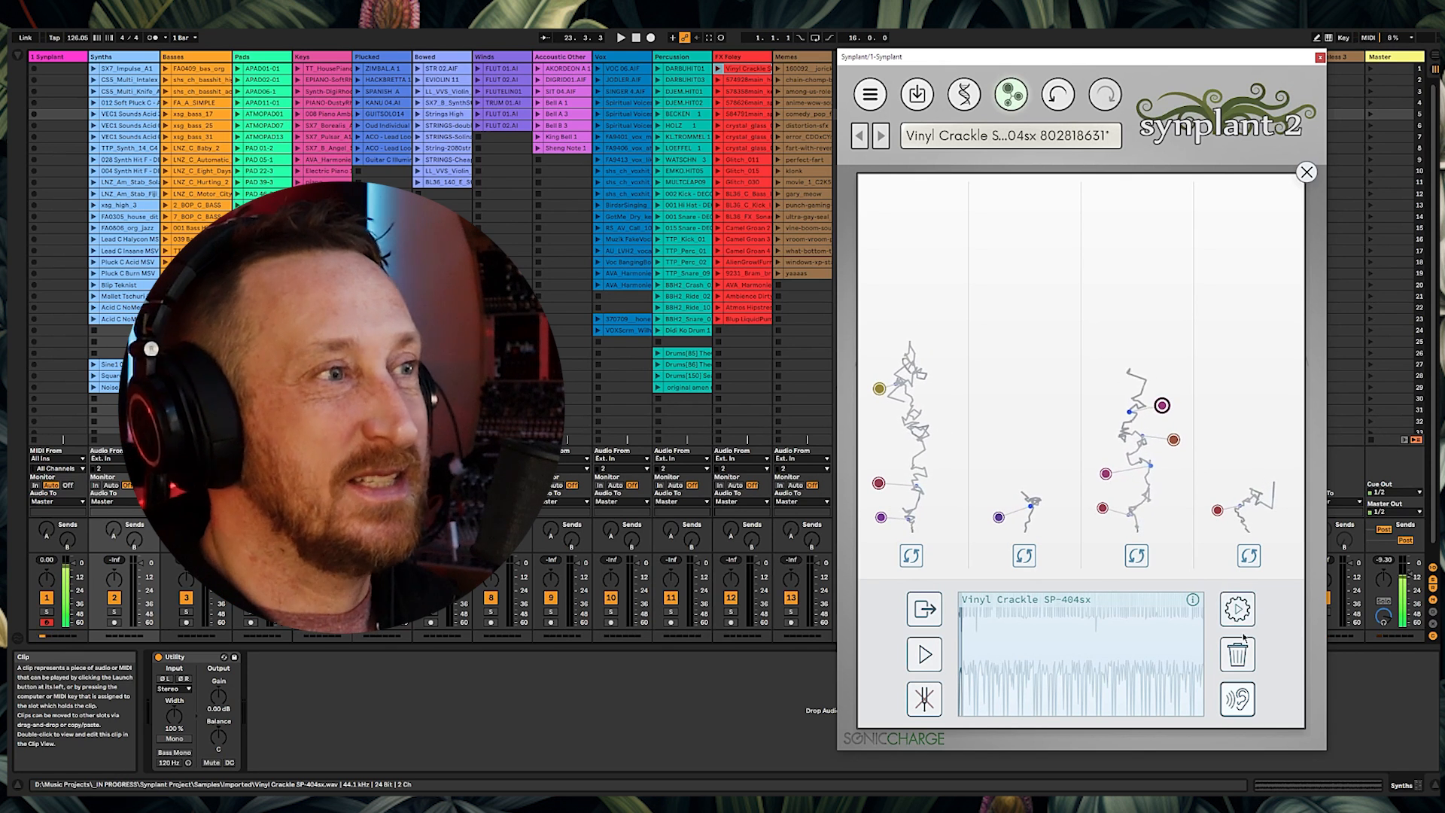
Step: Load the 578358main_kepler_star_KIC12268220C clip as reference, preview it, and generate patches
{"action": "left_click_drag", "start_coordinate": [746, 79], "coordinate": [1035, 648]}
{"action": "left_click", "coordinate": [922, 663]}
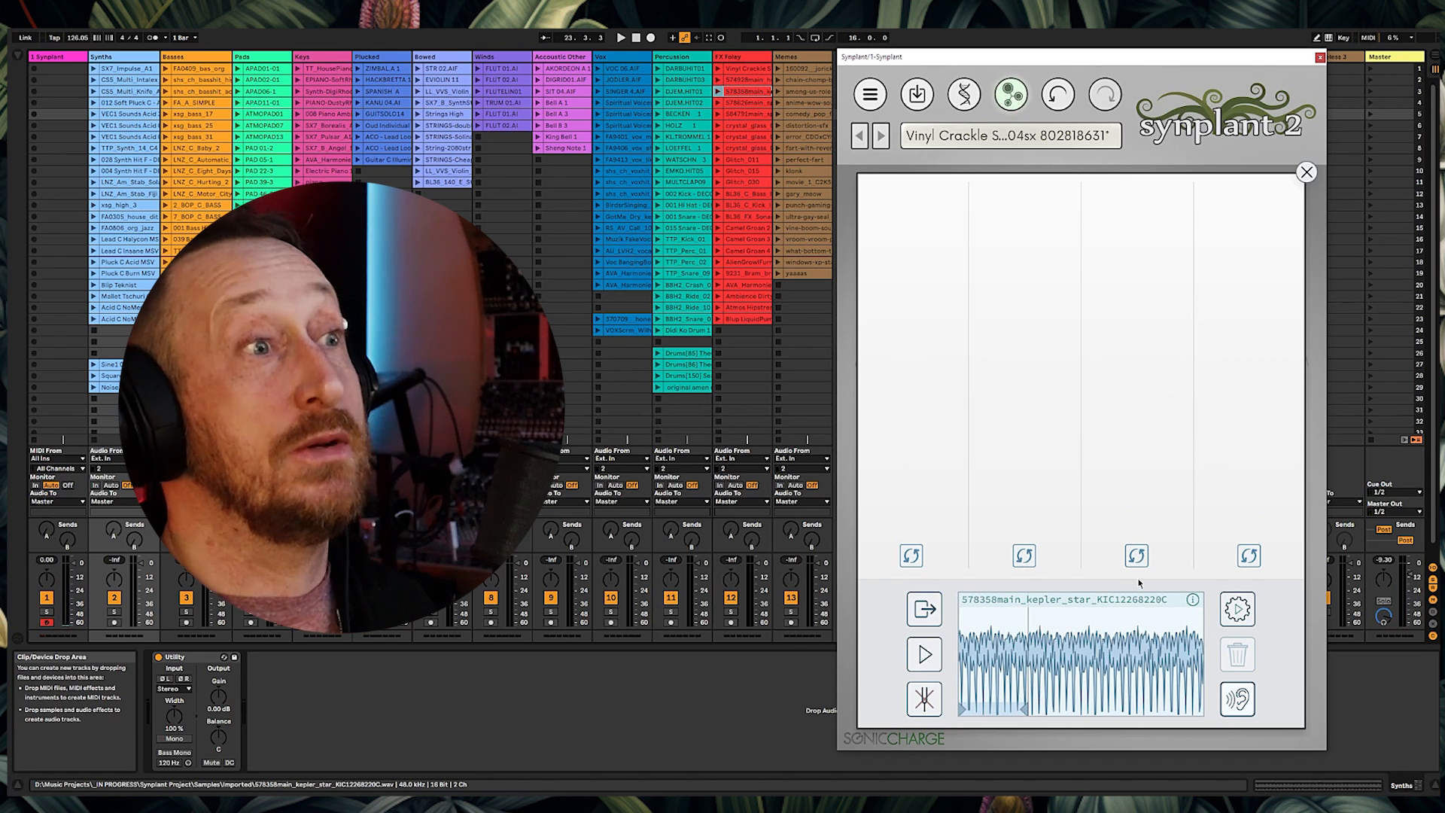
{"action": "left_click", "coordinate": [1238, 608]}
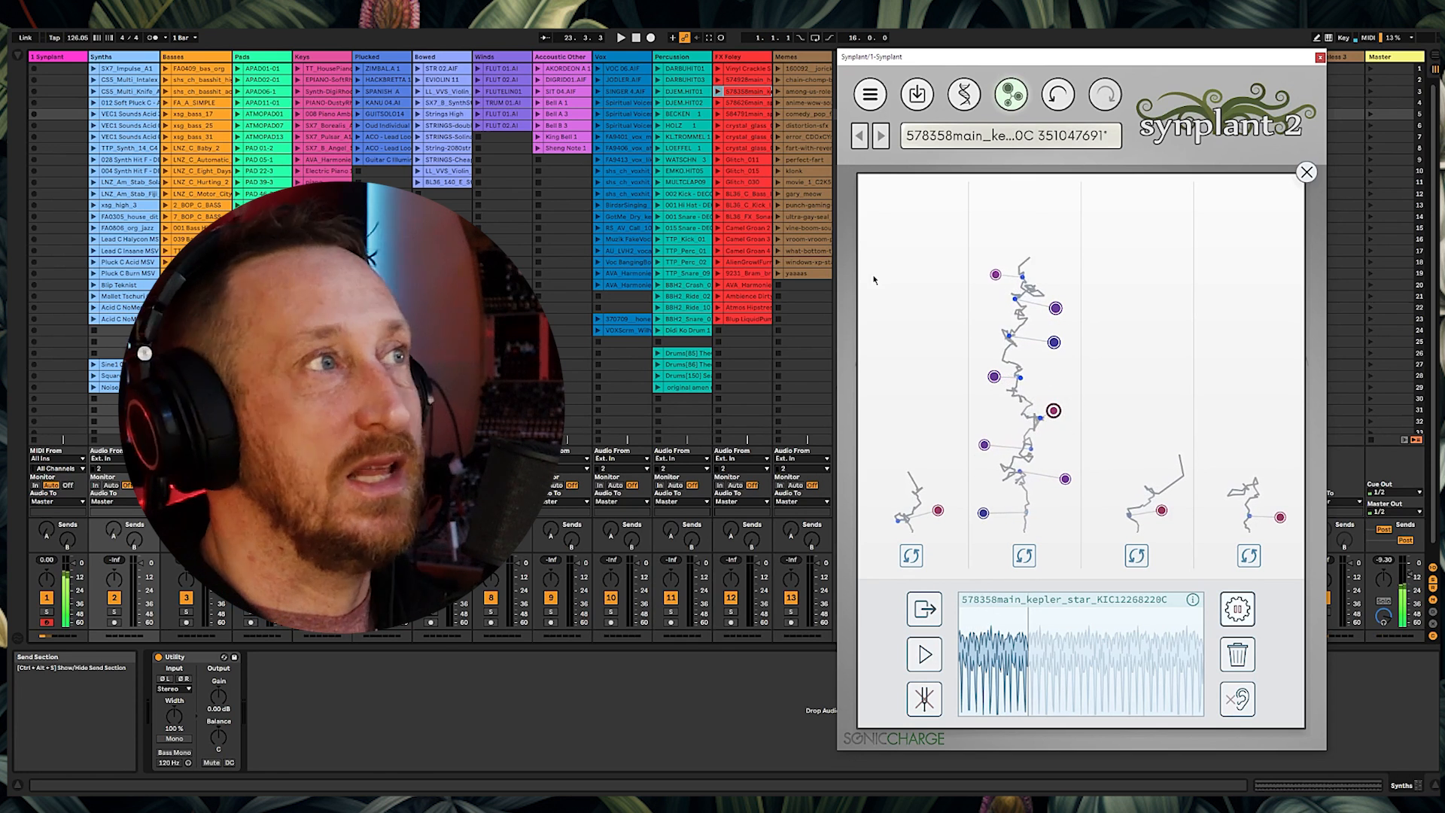
Step: Load the 578626main_sputnik-beep clip as reference and narrow its selection to a single beep
{"action": "left_click_drag", "start_coordinate": [745, 102], "coordinate": [1019, 666]}
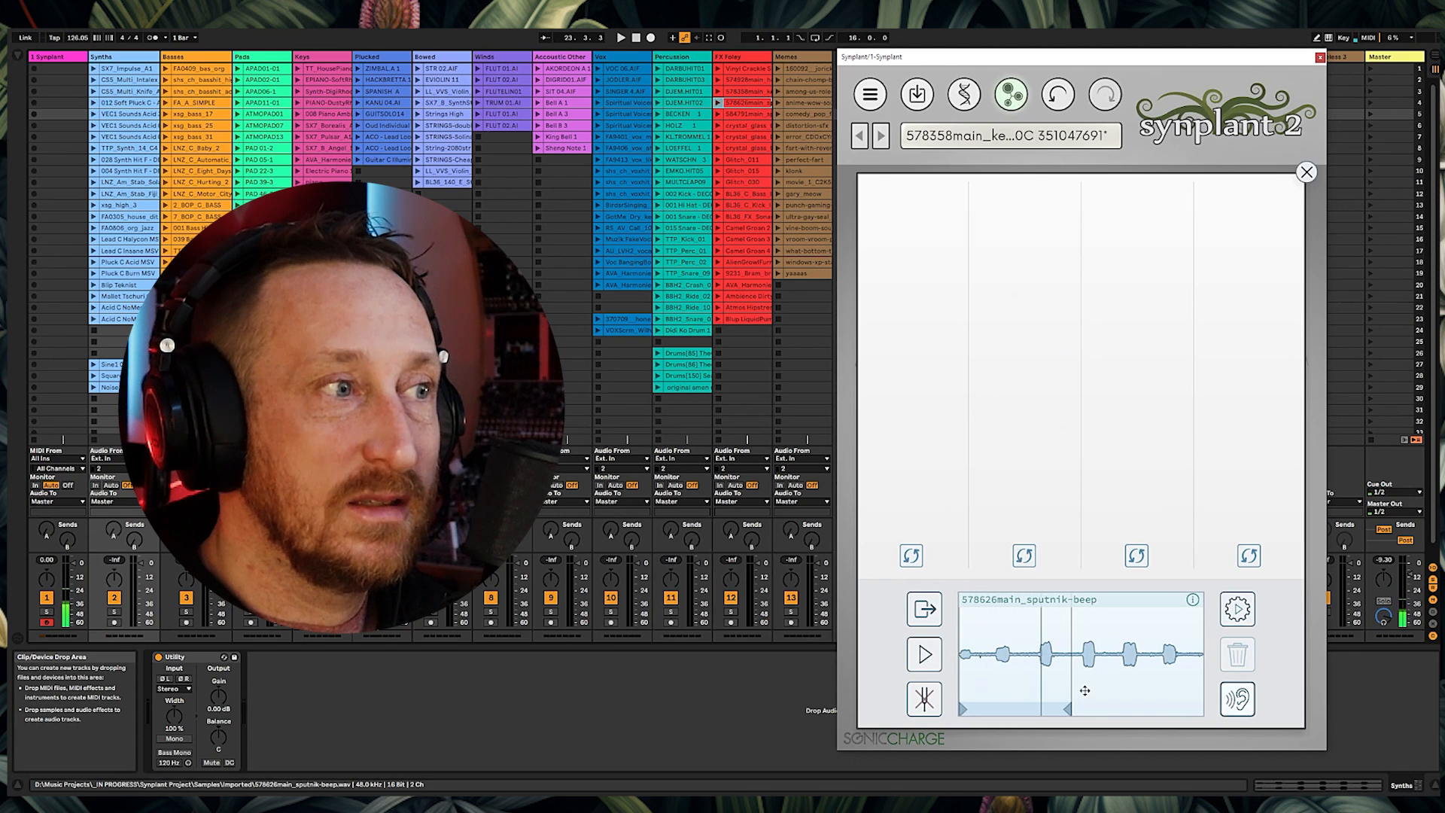
{"action": "left_click_drag", "start_coordinate": [1069, 709], "coordinate": [1075, 709]}
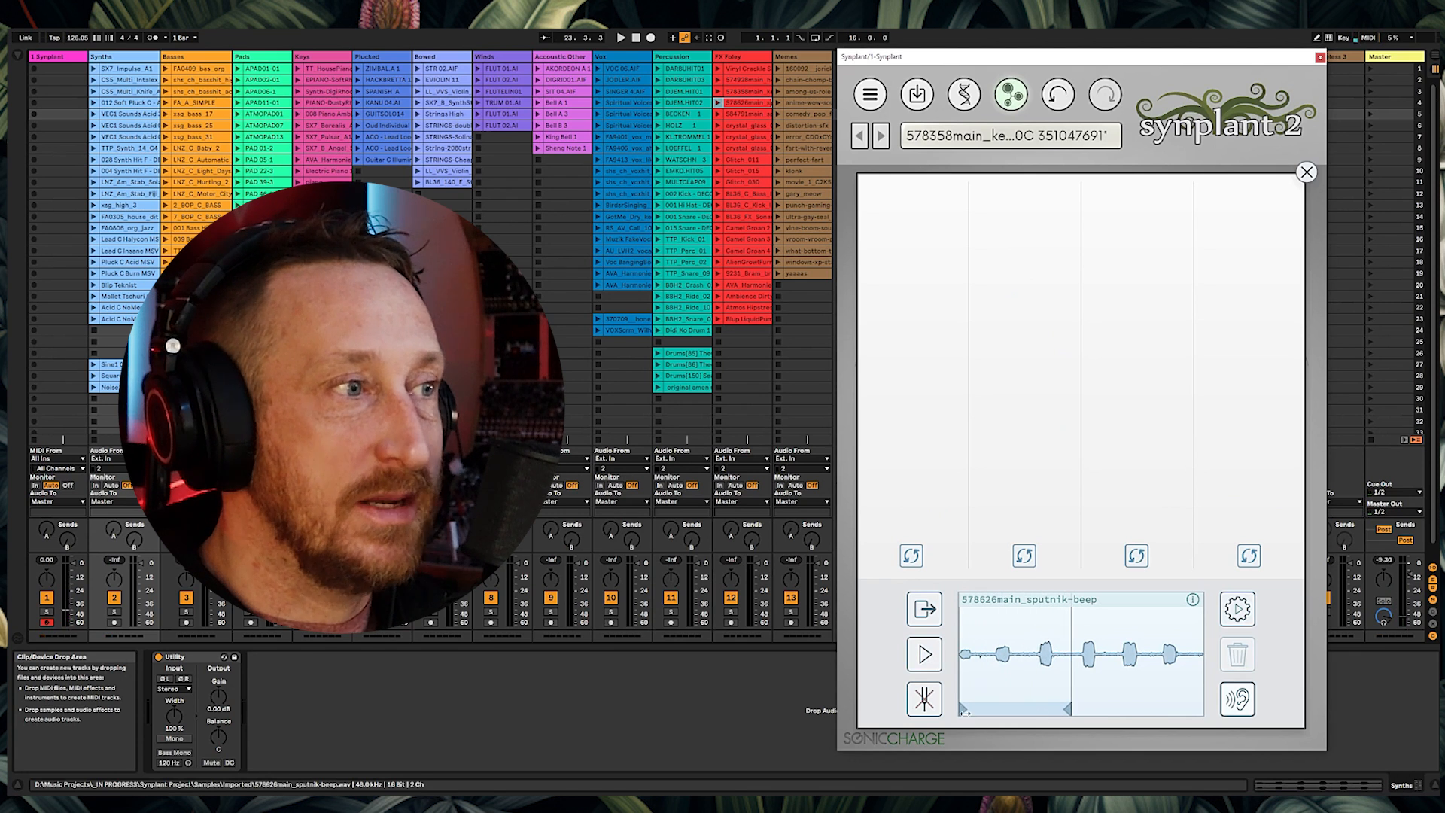
{"action": "left_click_drag", "start_coordinate": [959, 709], "coordinate": [1040, 710]}
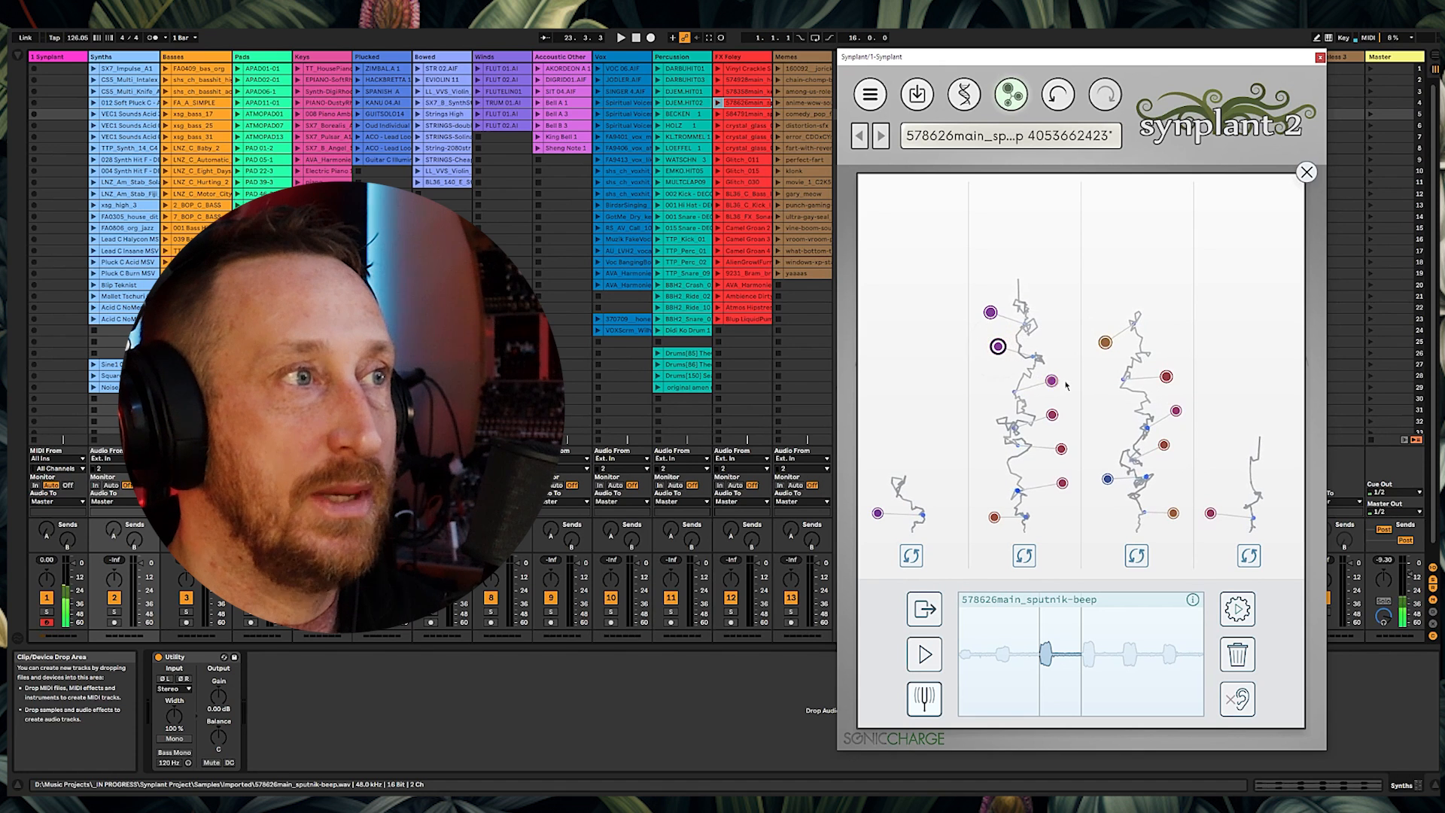
Step: Audition two of the sputnik-beep patches and close Genopatch
{"action": "left_click", "coordinate": [1062, 447]}
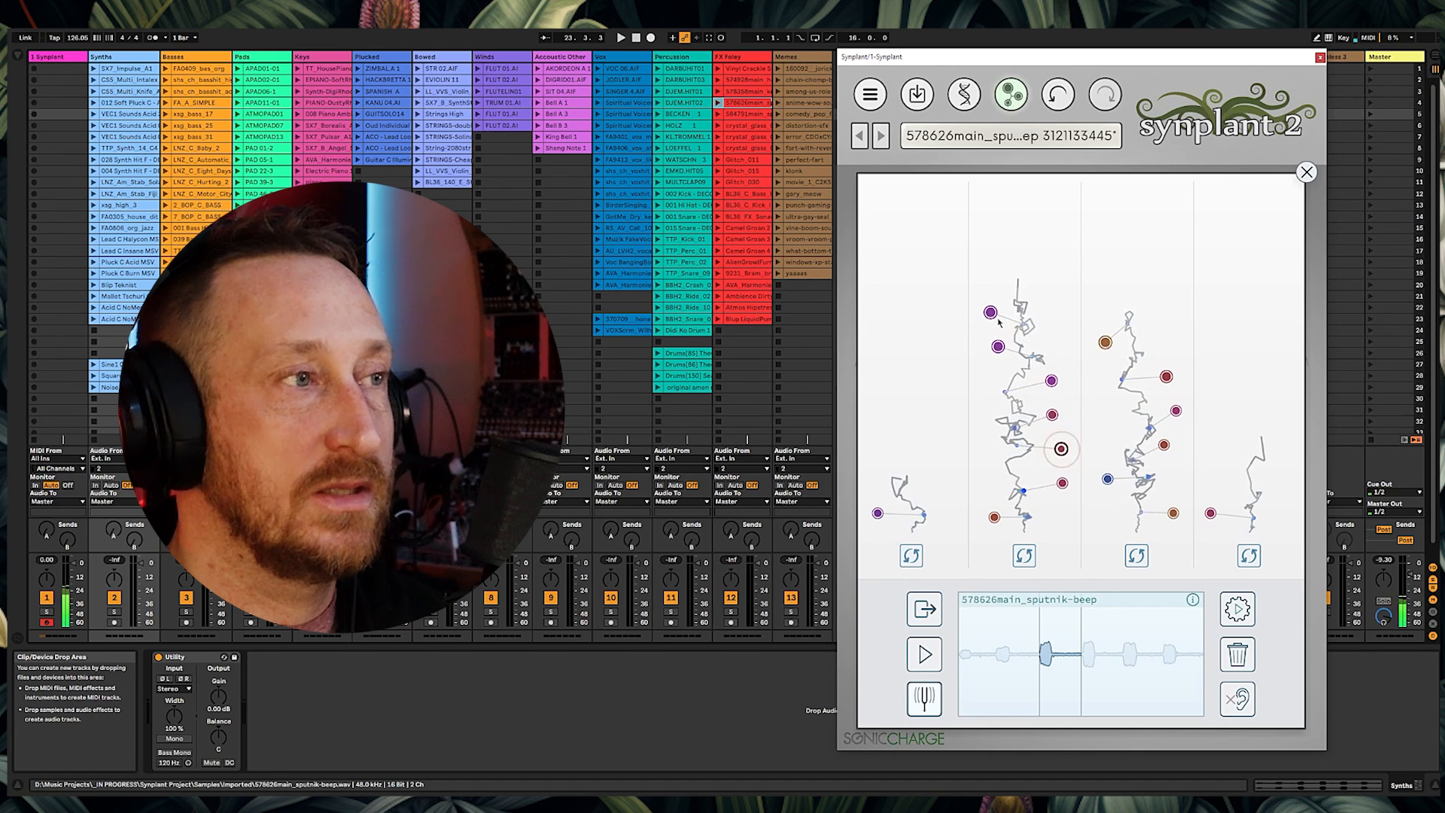
{"action": "left_click", "coordinate": [1211, 514]}
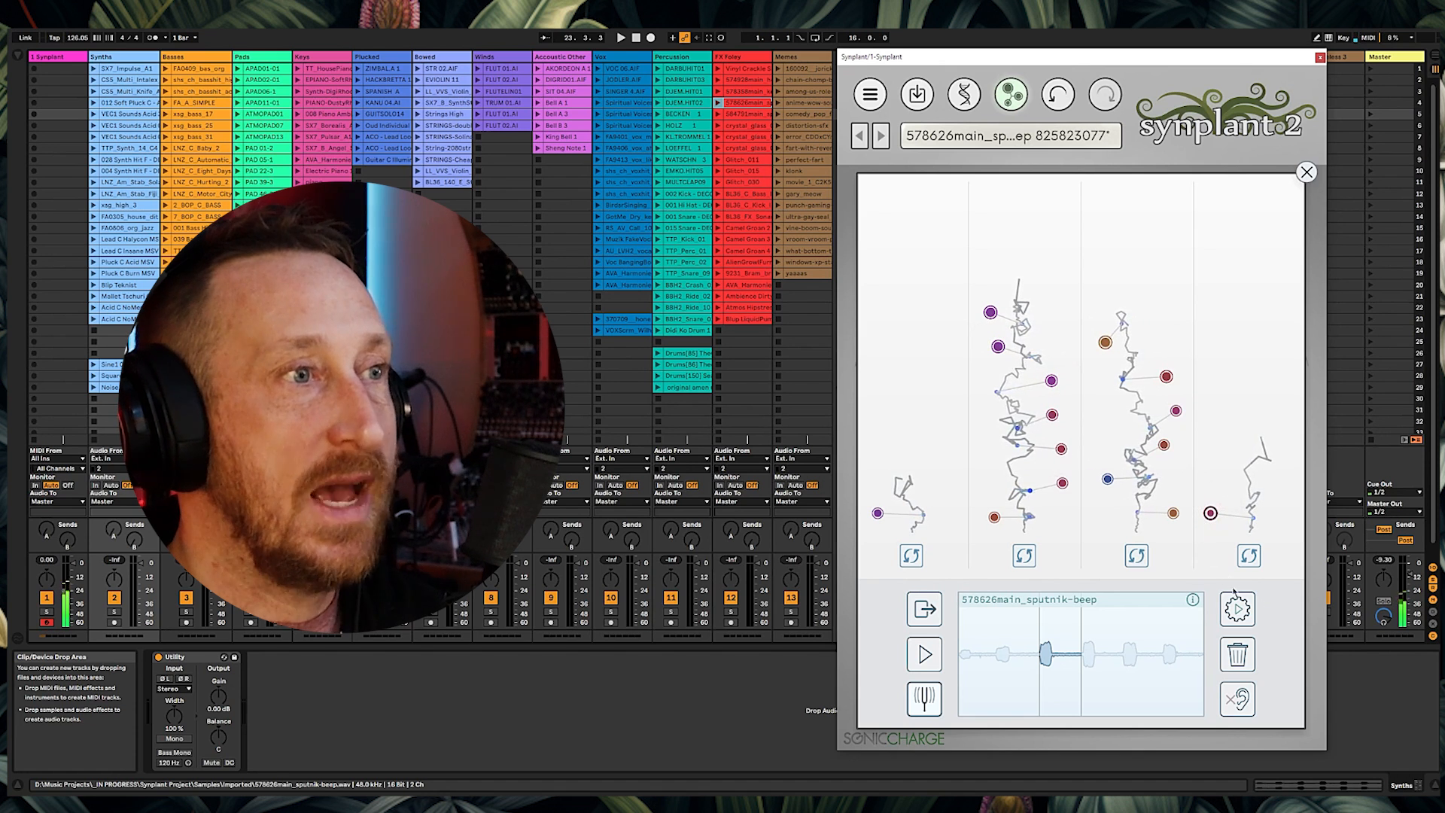
{"action": "left_click", "coordinate": [1307, 171]}
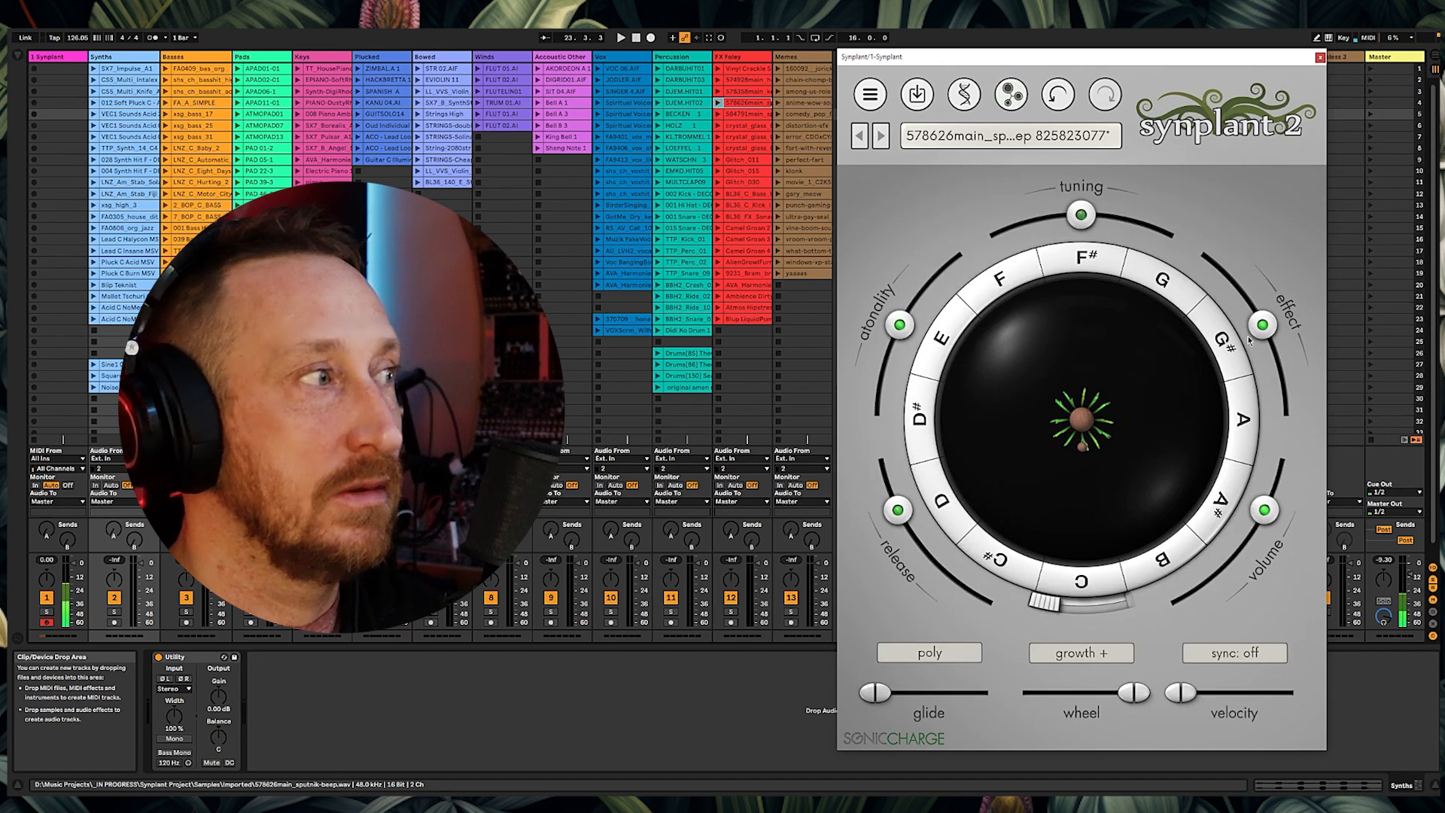
Step: Load the crystal_glass_02_02_r02 clip as reference, preview it, generate patches, and close Genopatch
{"action": "left_click_drag", "start_coordinate": [49, 533], "coordinate": [49, 481]}
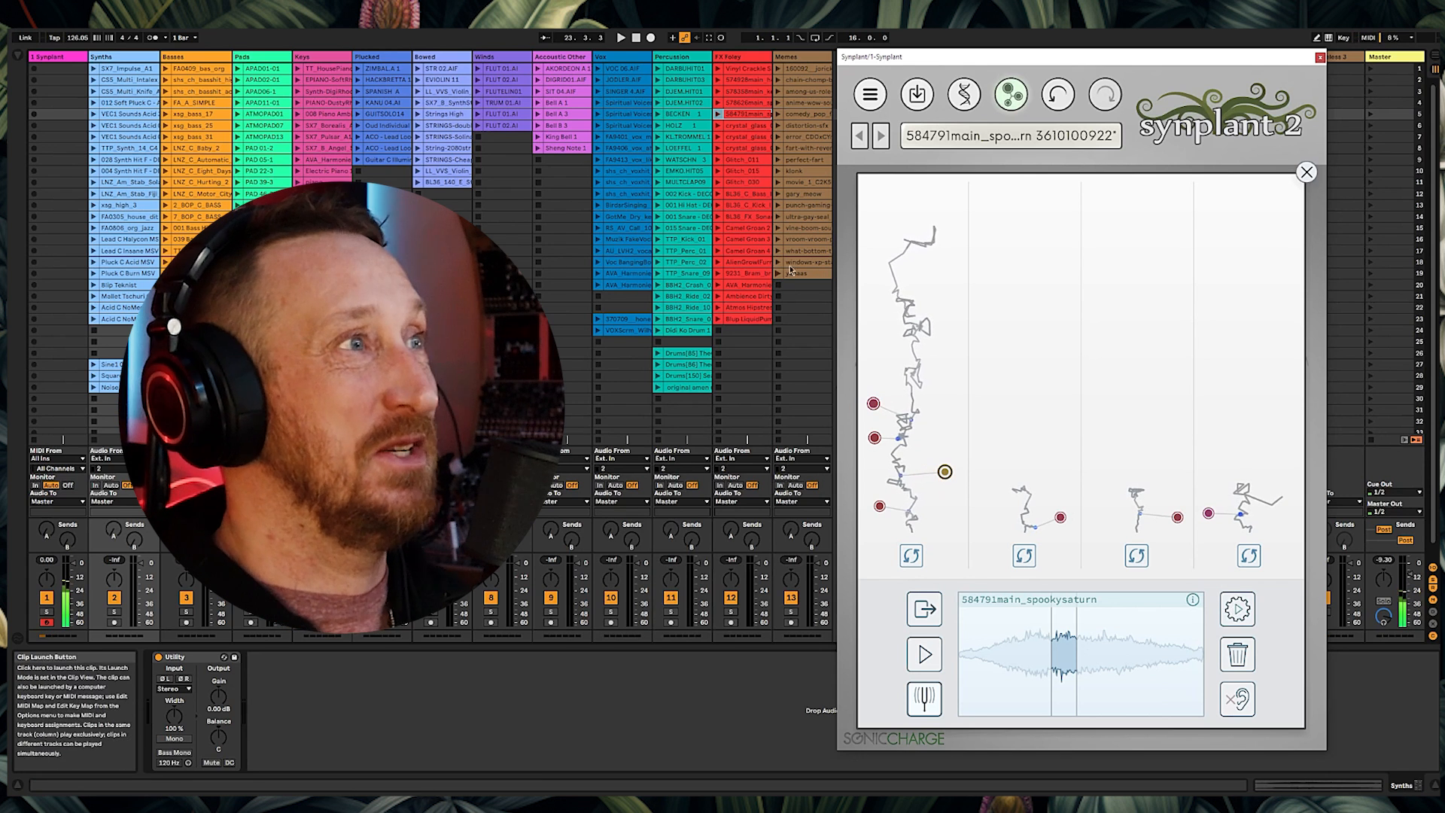
{"action": "left_click_drag", "start_coordinate": [745, 126], "coordinate": [1054, 636]}
{"action": "left_click", "coordinate": [923, 658]}
{"action": "left_click", "coordinate": [923, 658]}
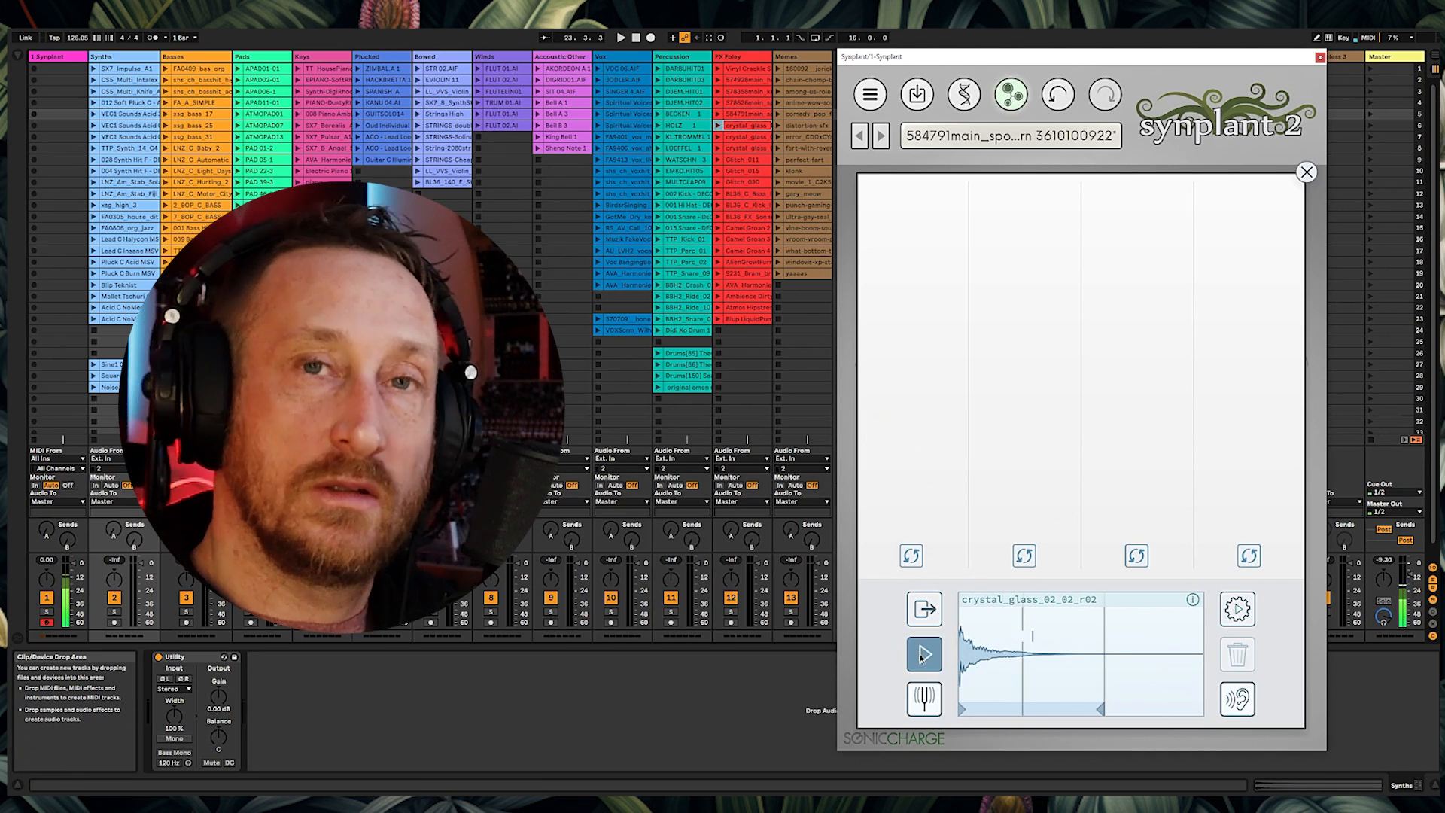
{"action": "left_click", "coordinate": [922, 658]}
{"action": "left_click", "coordinate": [1226, 622]}
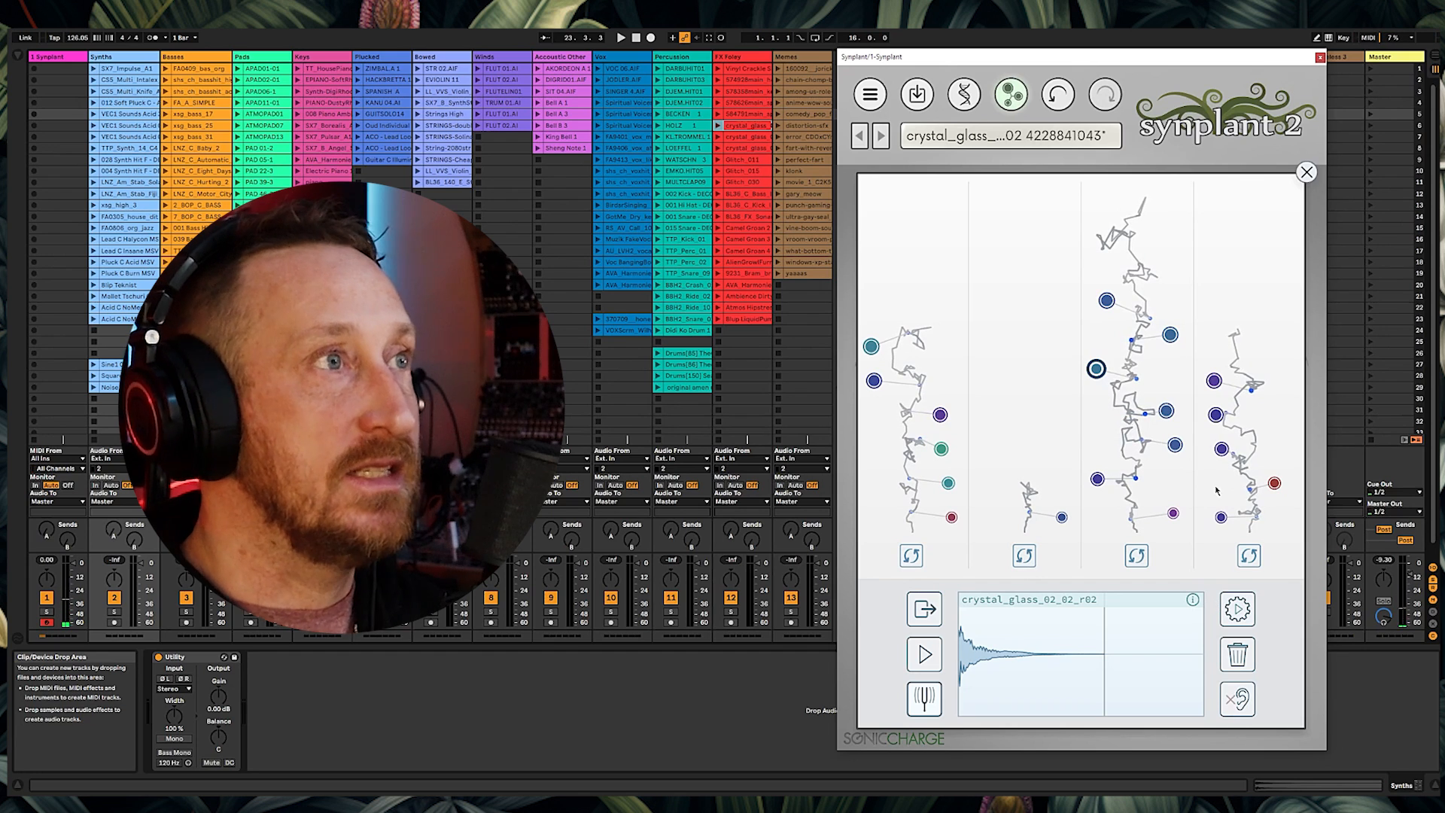
{"action": "left_click", "coordinate": [1307, 173]}
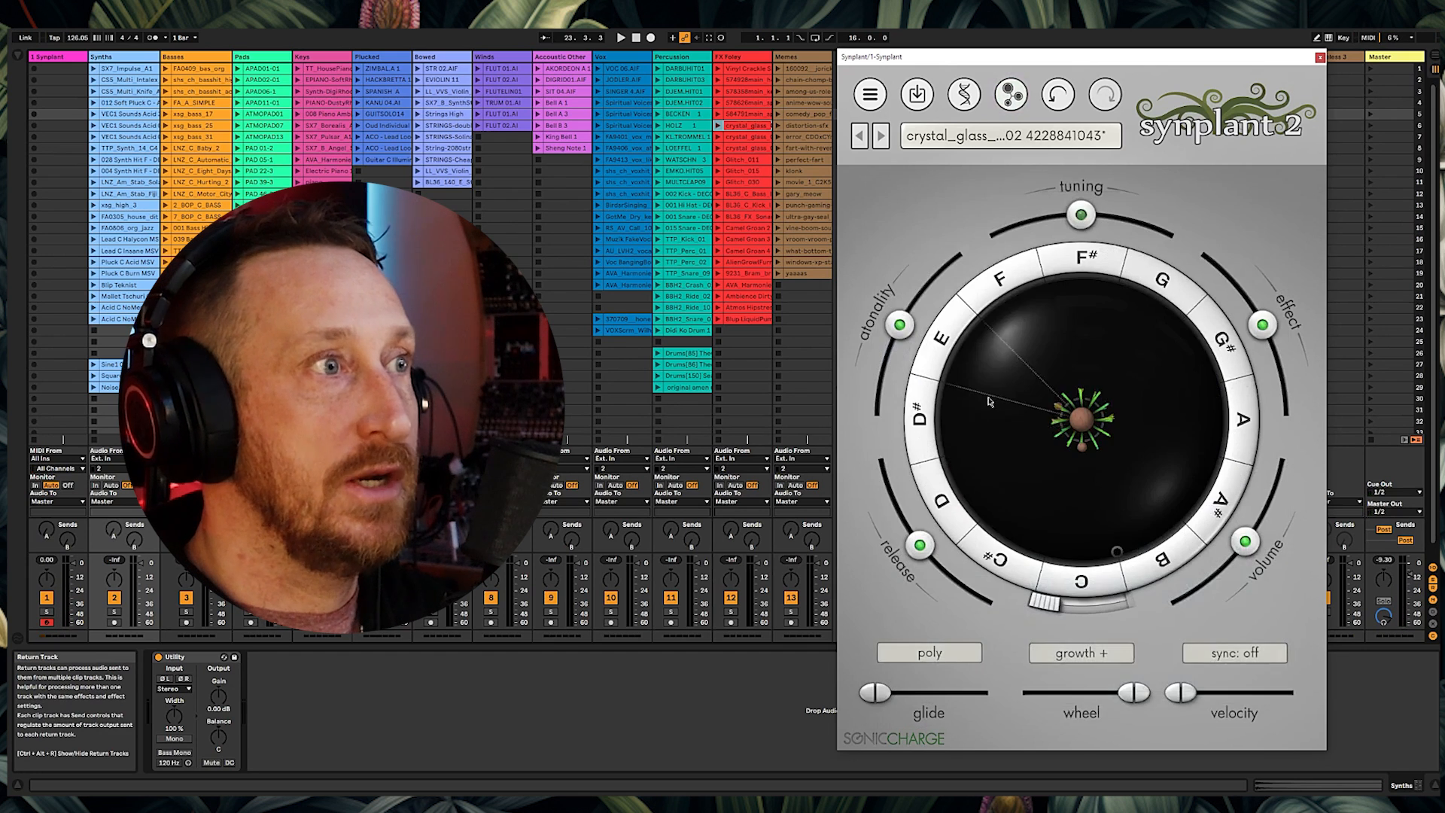
Step: Inspect the patch's genome parameters and raise the Synplant track's send A to about -11 dB
{"action": "left_click", "coordinate": [966, 94]}
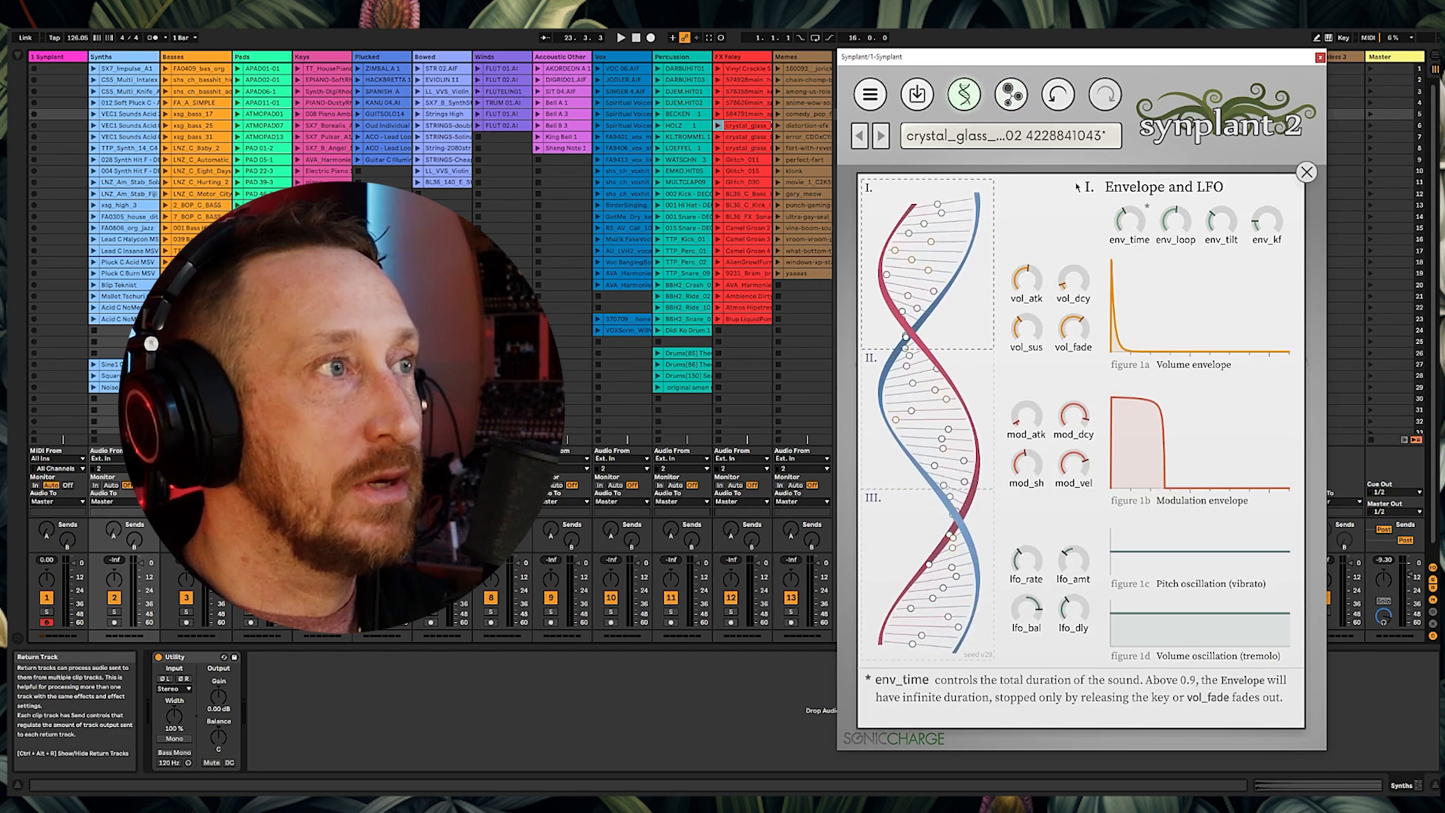
{"action": "mouse_move", "coordinate": [941, 519]}
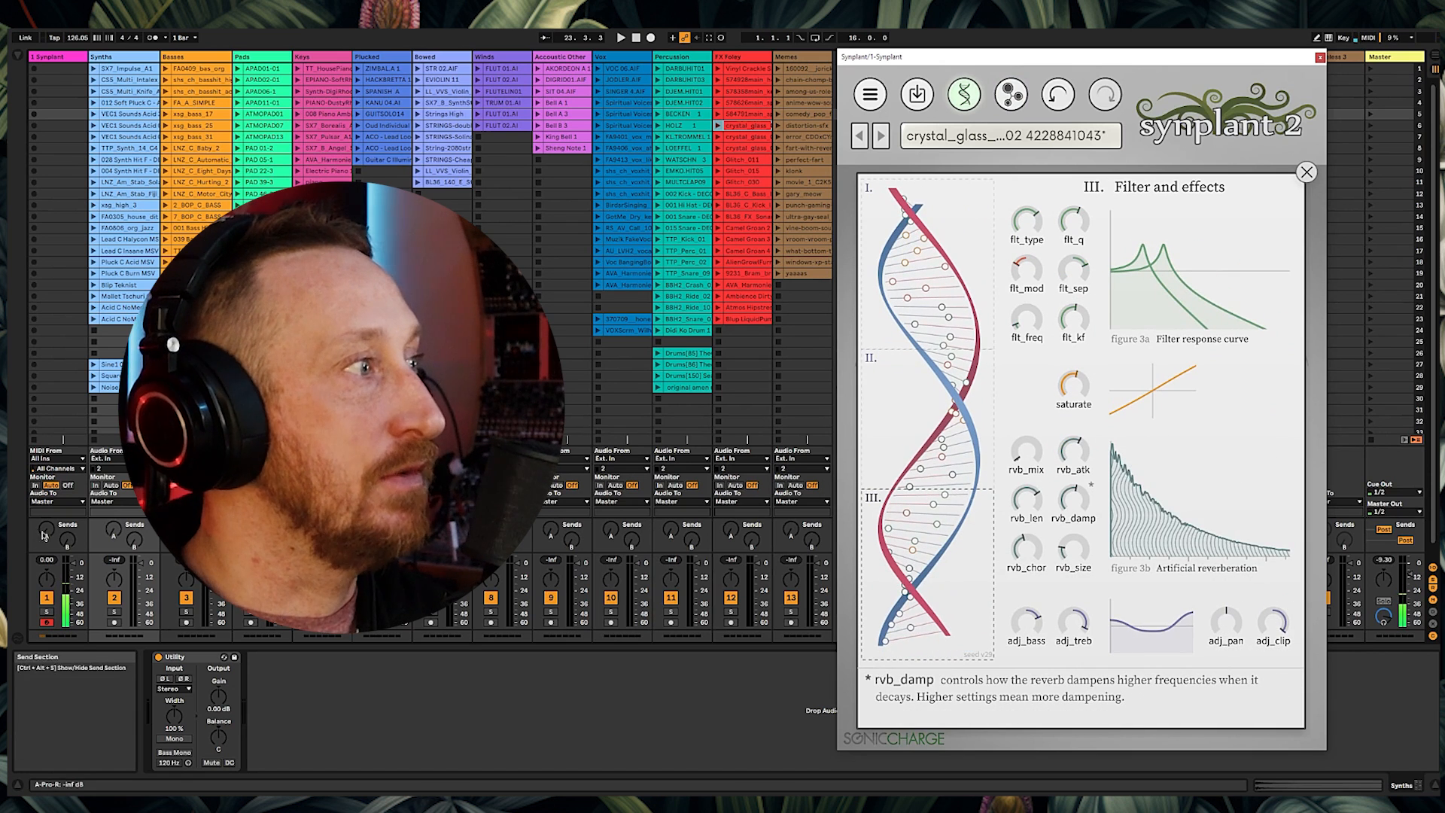
{"action": "left_click_drag", "start_coordinate": [46, 530], "coordinate": [47, 470]}
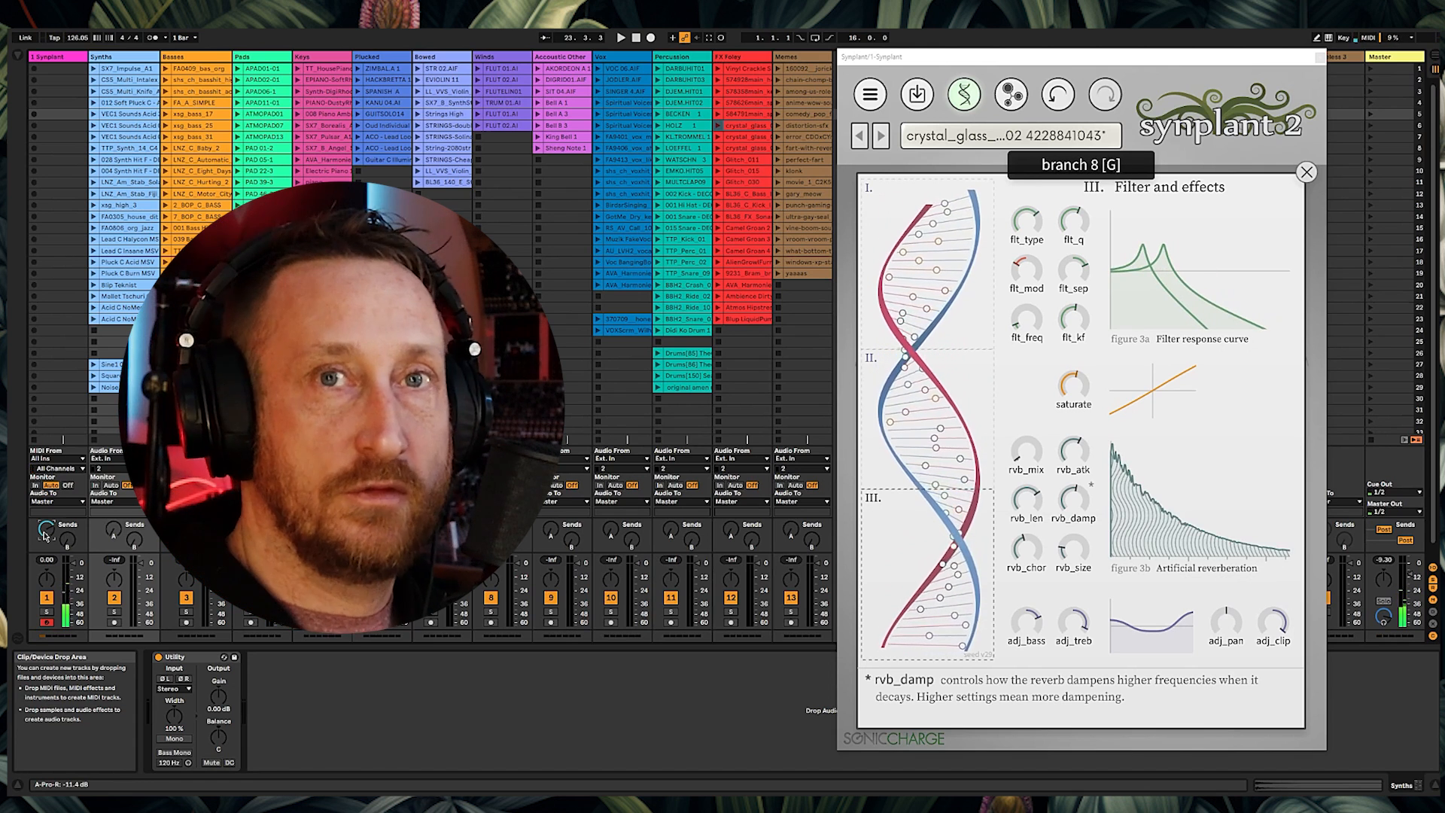
Step: Load the Glitch_015 clip as reference in Genopatch, preview it, and generate patches
{"action": "left_click_drag", "start_coordinate": [744, 171], "coordinate": [960, 536]}
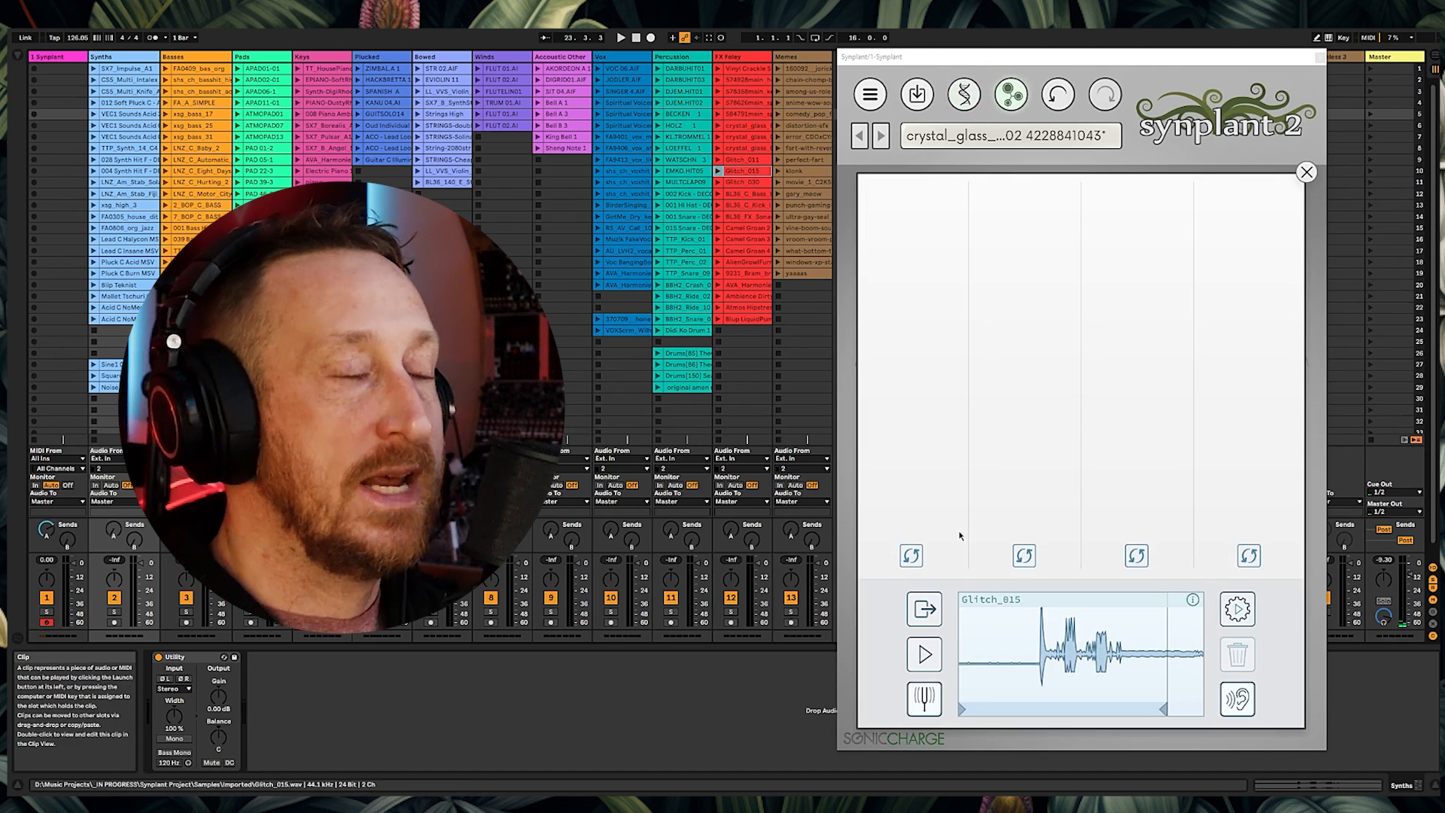
{"action": "left_click", "coordinate": [925, 655]}
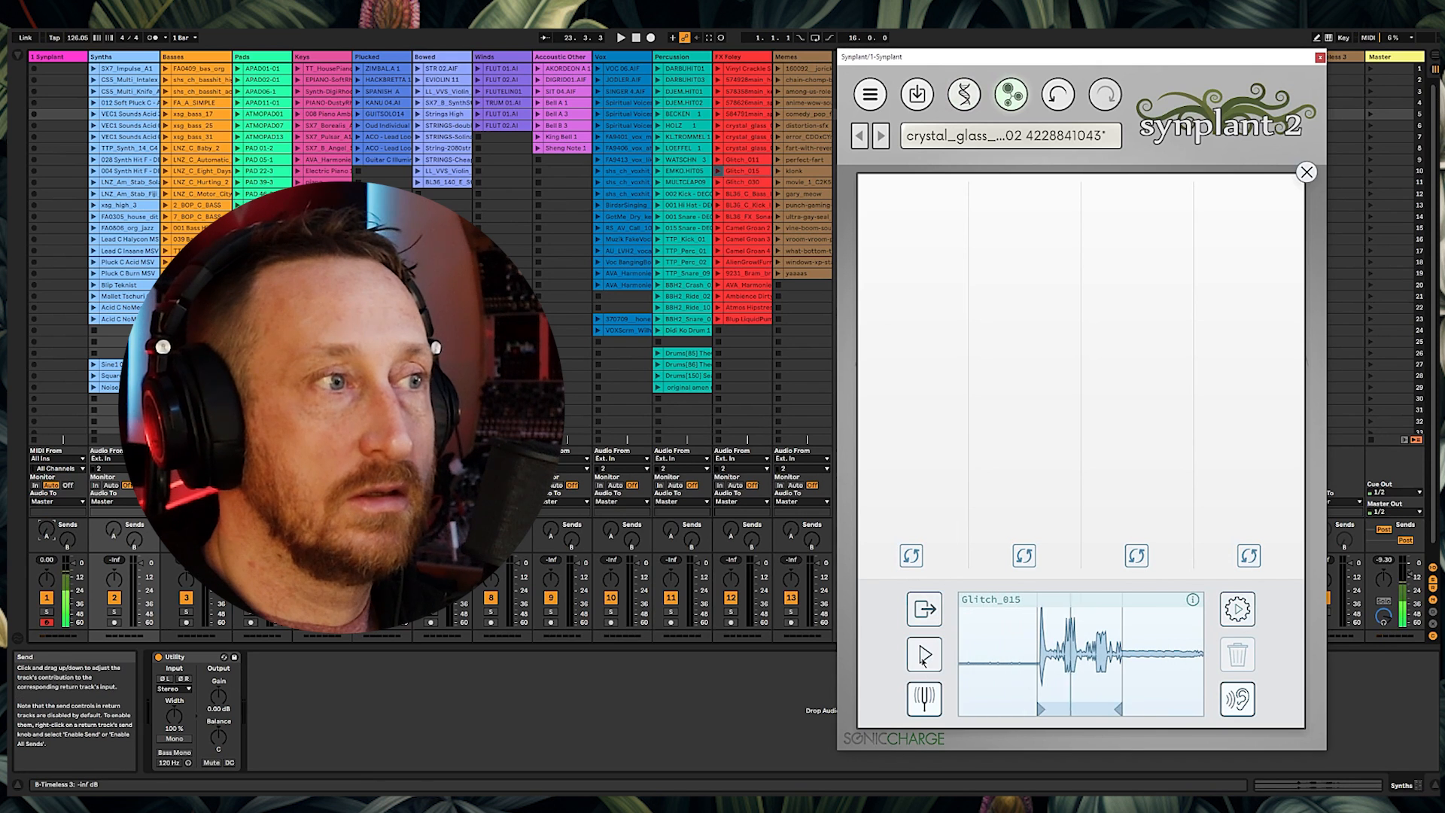
{"action": "left_click", "coordinate": [1242, 610]}
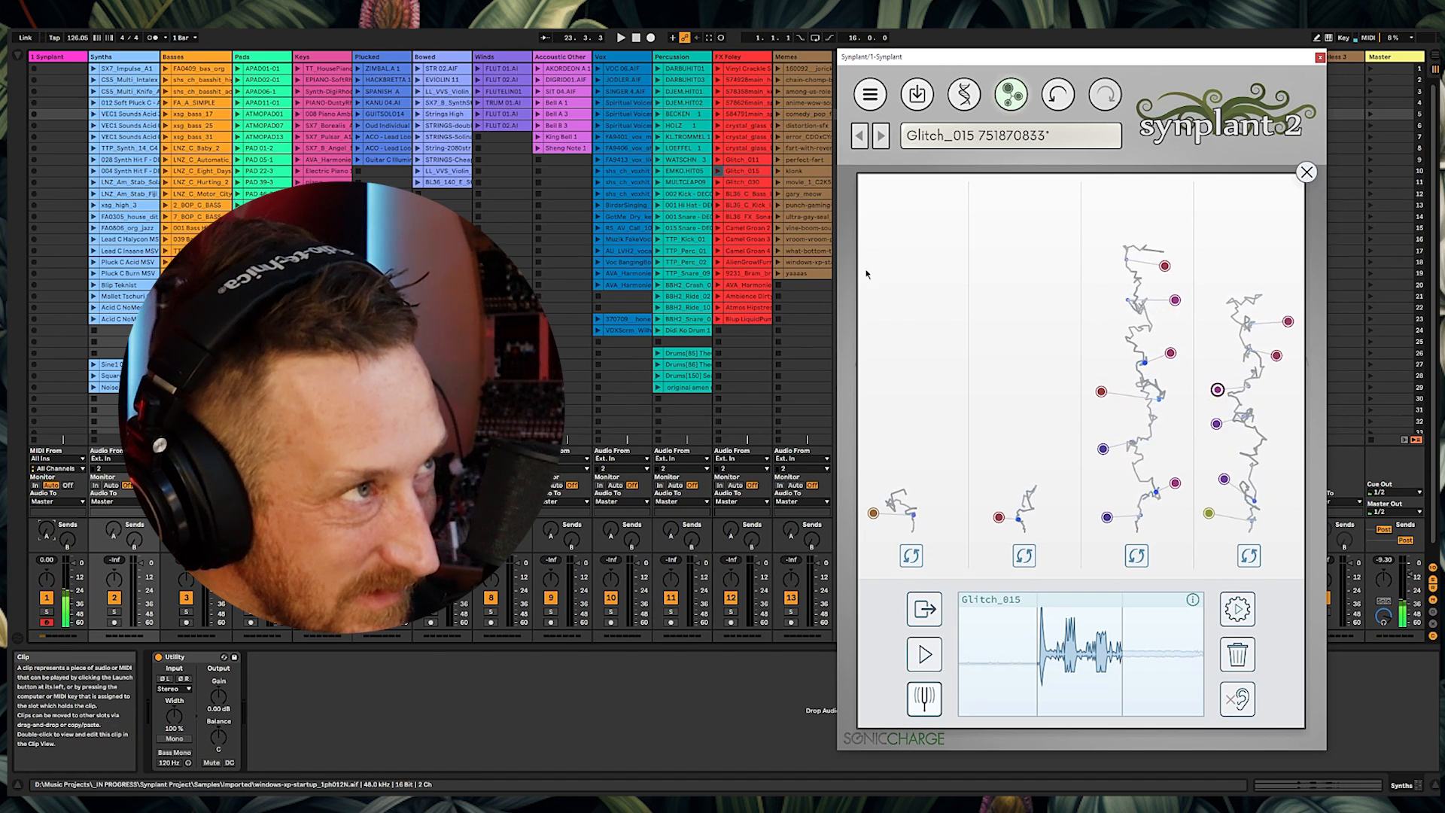
Step: Load the Glitch_030 clip as reference, preview it, and generate two rounds of patches
{"action": "left_click_drag", "start_coordinate": [752, 184], "coordinate": [939, 661]}
{"action": "left_click", "coordinate": [938, 661]}
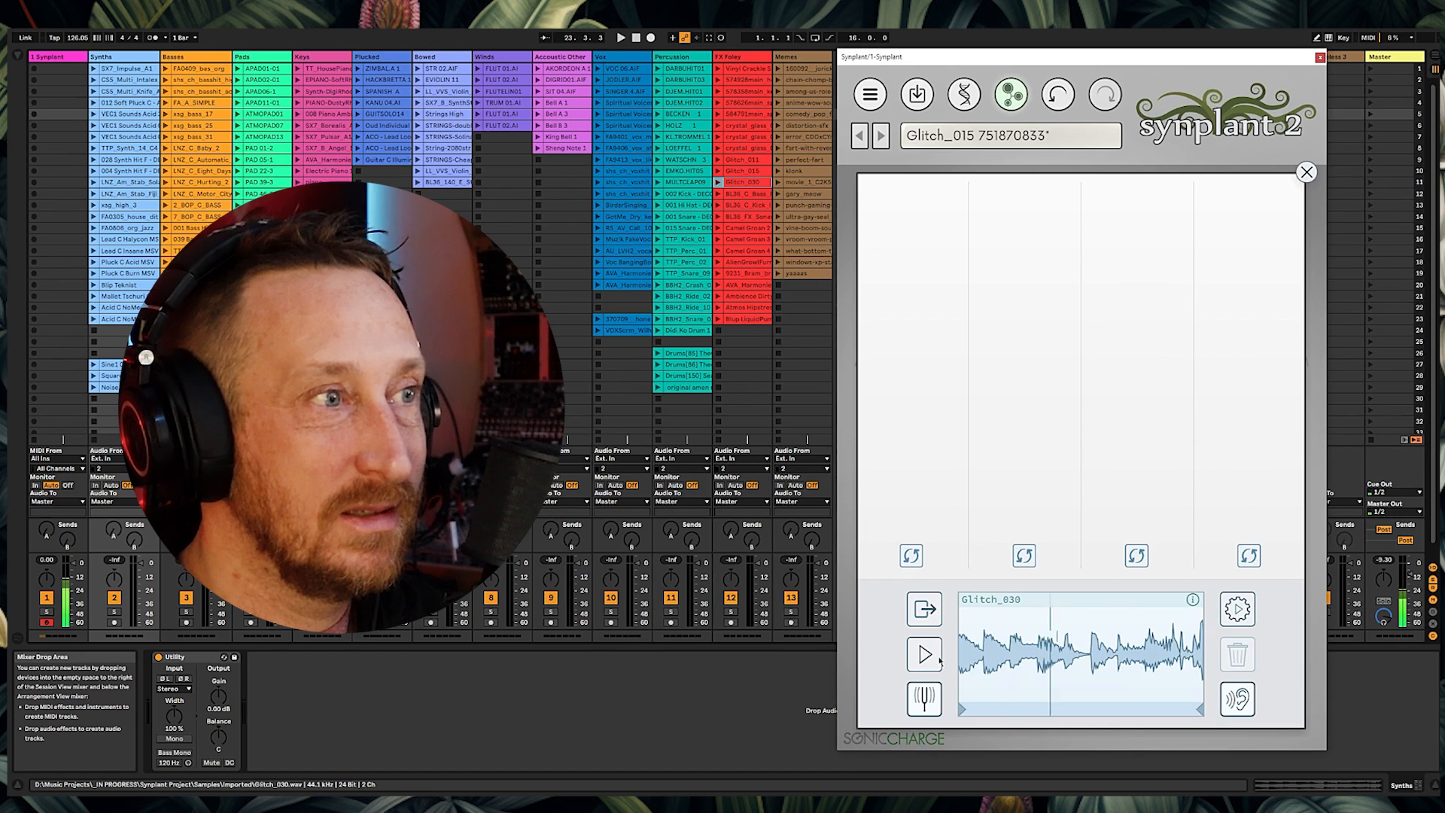
{"action": "left_click", "coordinate": [1238, 608]}
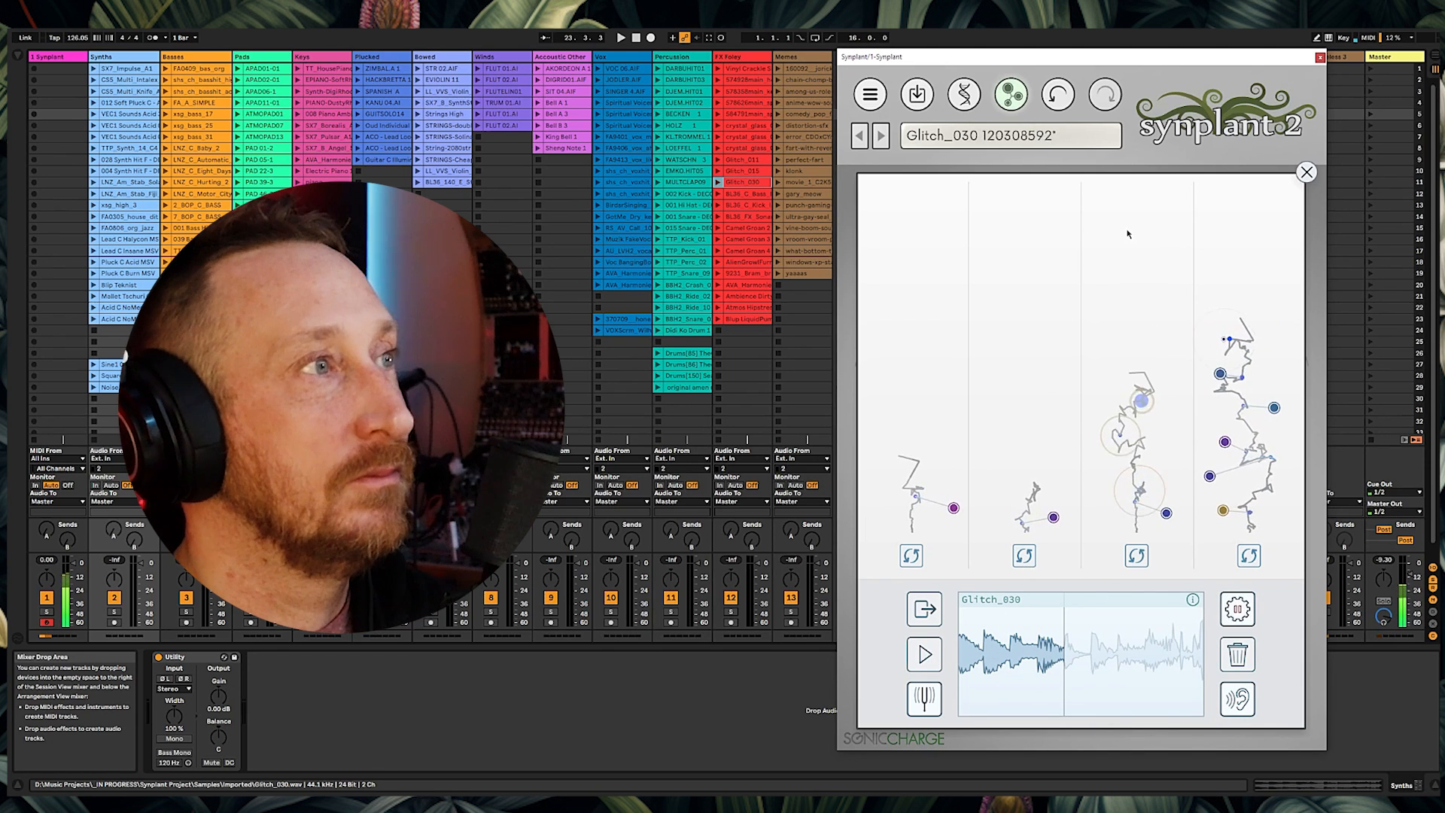
{"action": "left_click", "coordinate": [1237, 608]}
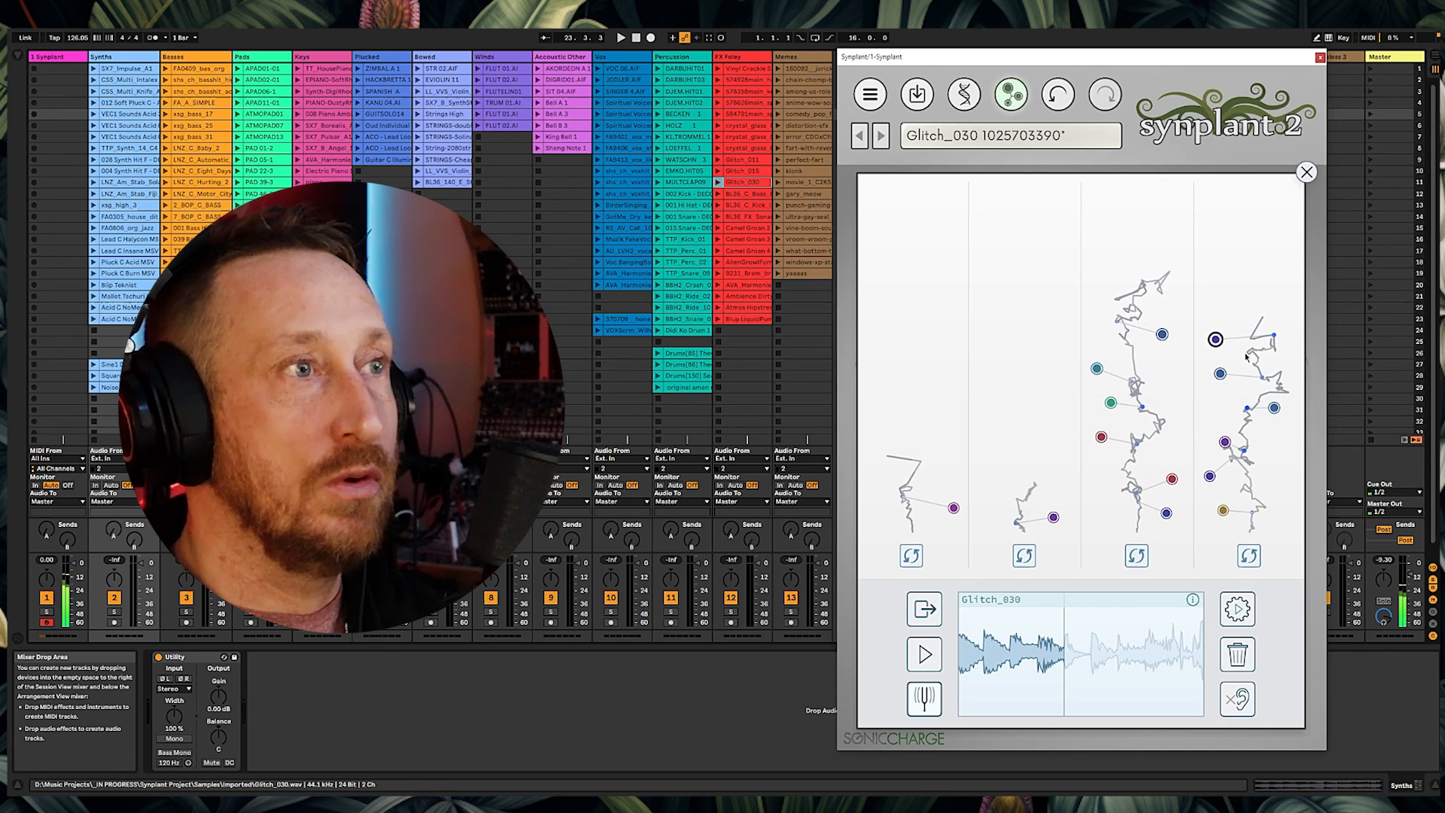
Step: Audition four of the Glitch_030 patches and close Genopatch
{"action": "left_click", "coordinate": [1221, 373]}
{"action": "left_click", "coordinate": [1216, 340]}
{"action": "left_click", "coordinate": [1162, 335]}
{"action": "left_click", "coordinate": [1097, 369]}
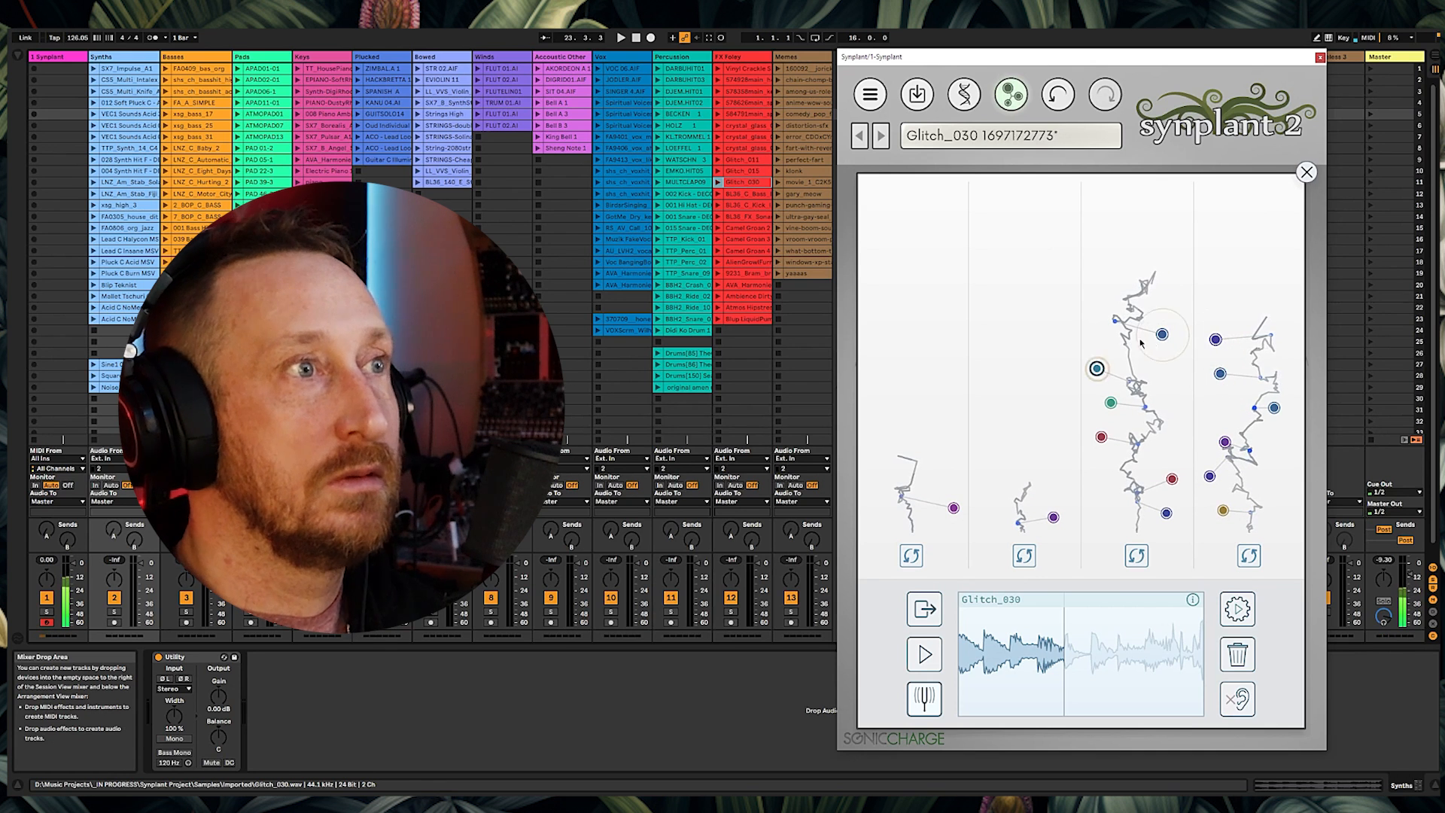
{"action": "left_click", "coordinate": [1306, 172]}
Step: Set the patch's sync to 1/4
{"action": "left_click", "coordinate": [1240, 652]}
{"action": "left_click", "coordinate": [1225, 534]}
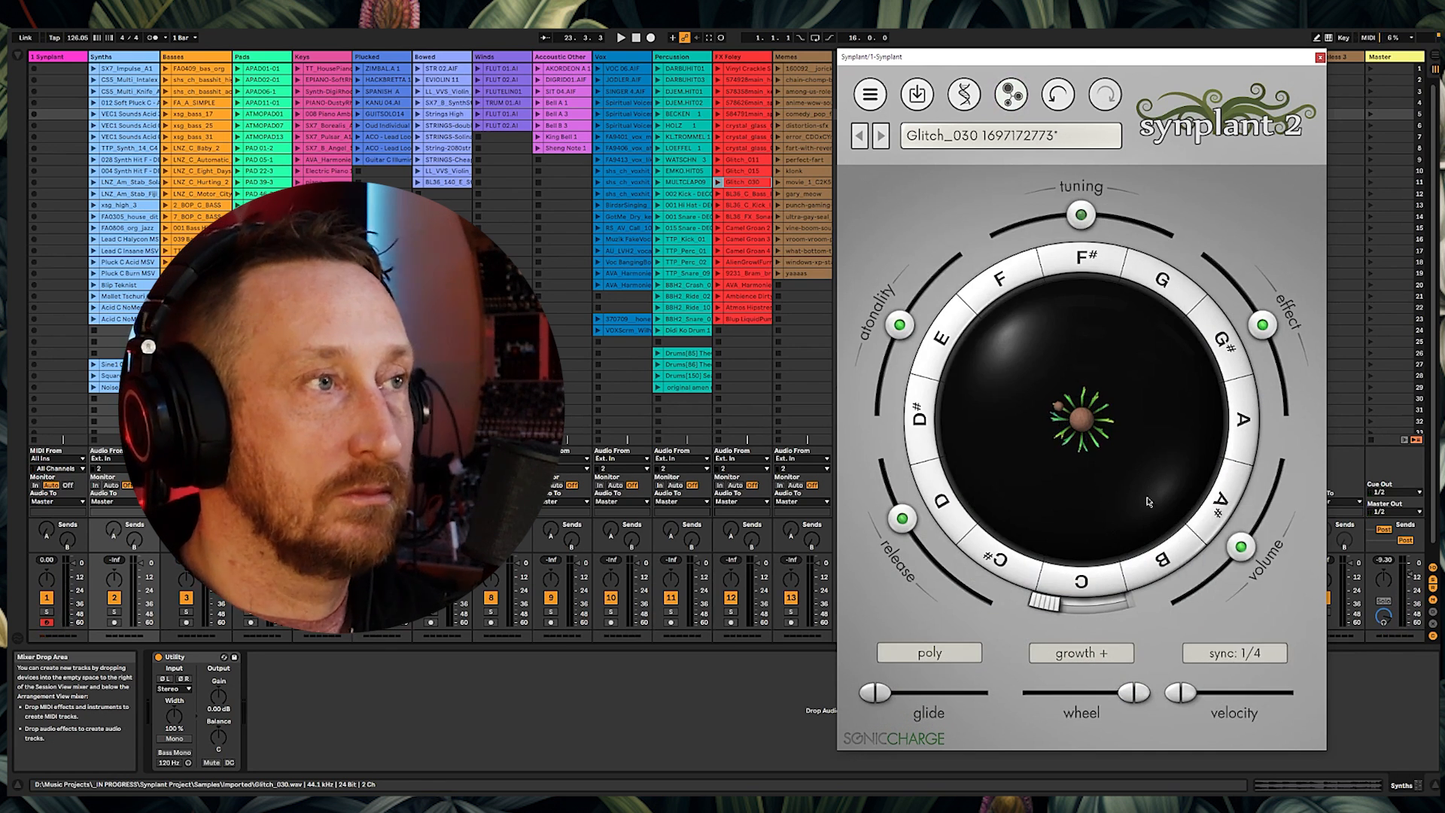
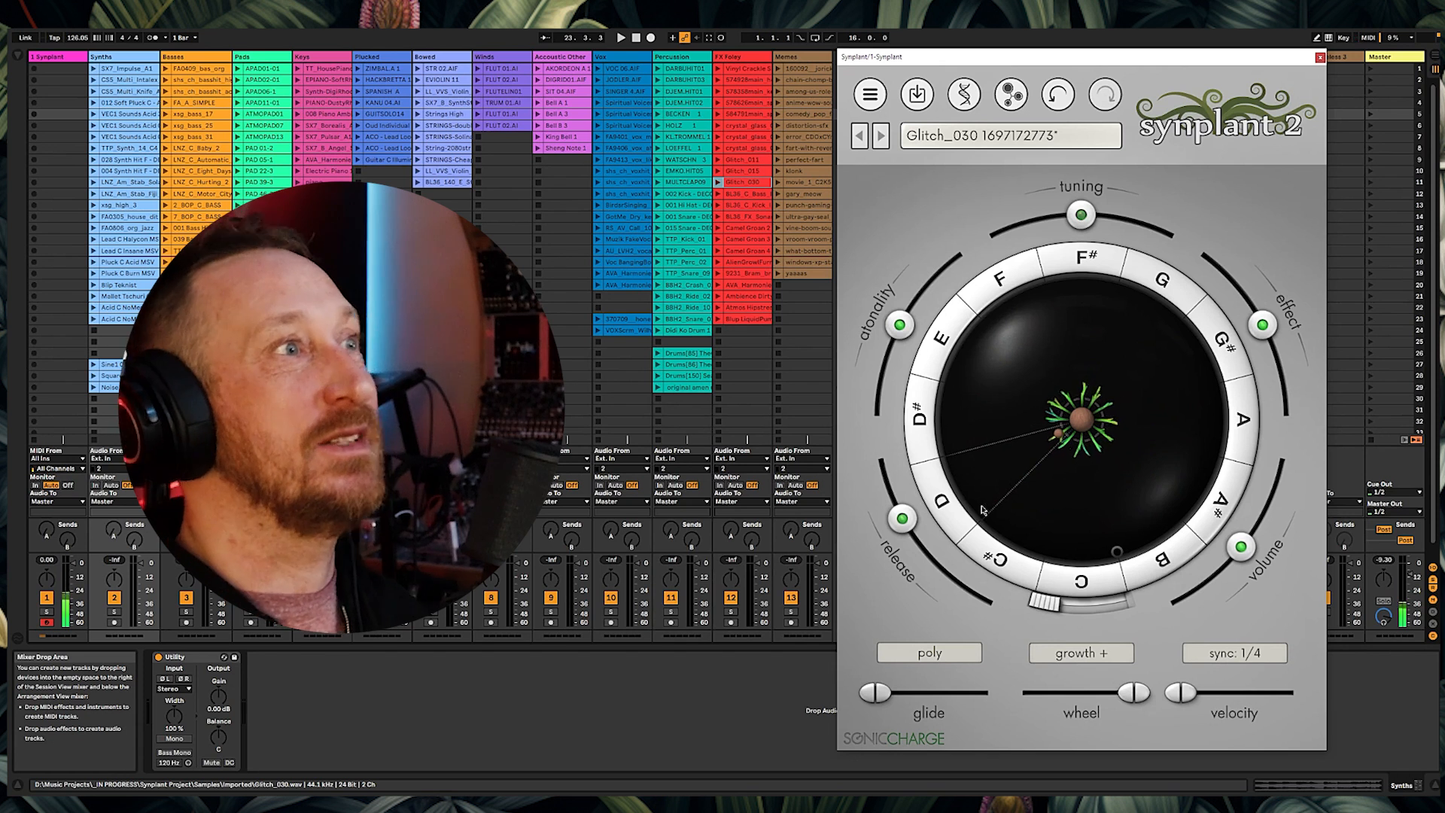
Step: Load the BL36_C_Bass_Impact_01 clip as reference in Genopatch, preview it, and generate patches
{"action": "left_click_drag", "start_coordinate": [745, 194], "coordinate": [1117, 712]}
{"action": "left_click", "coordinate": [928, 660]}
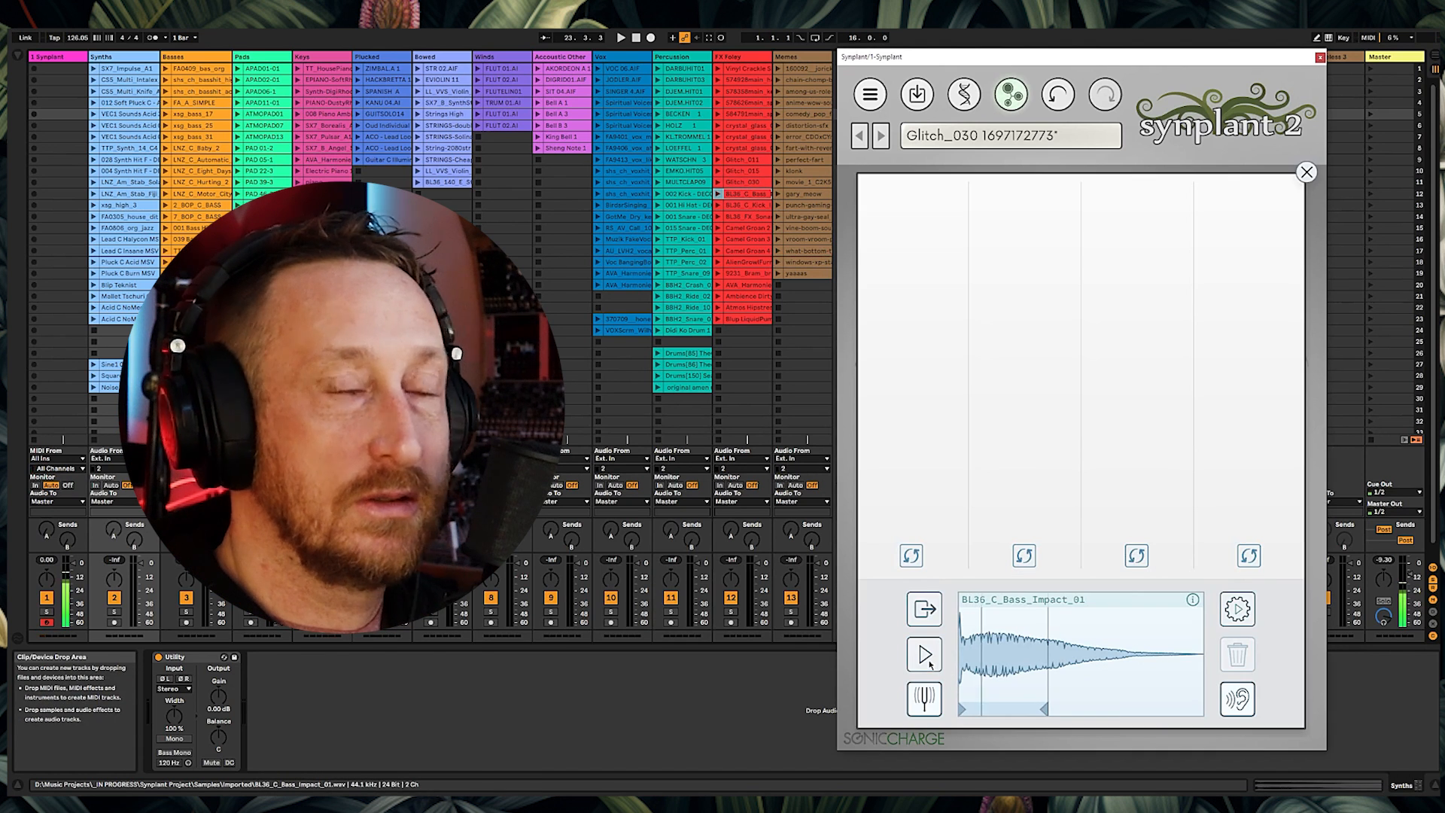
{"action": "left_click", "coordinate": [1238, 608]}
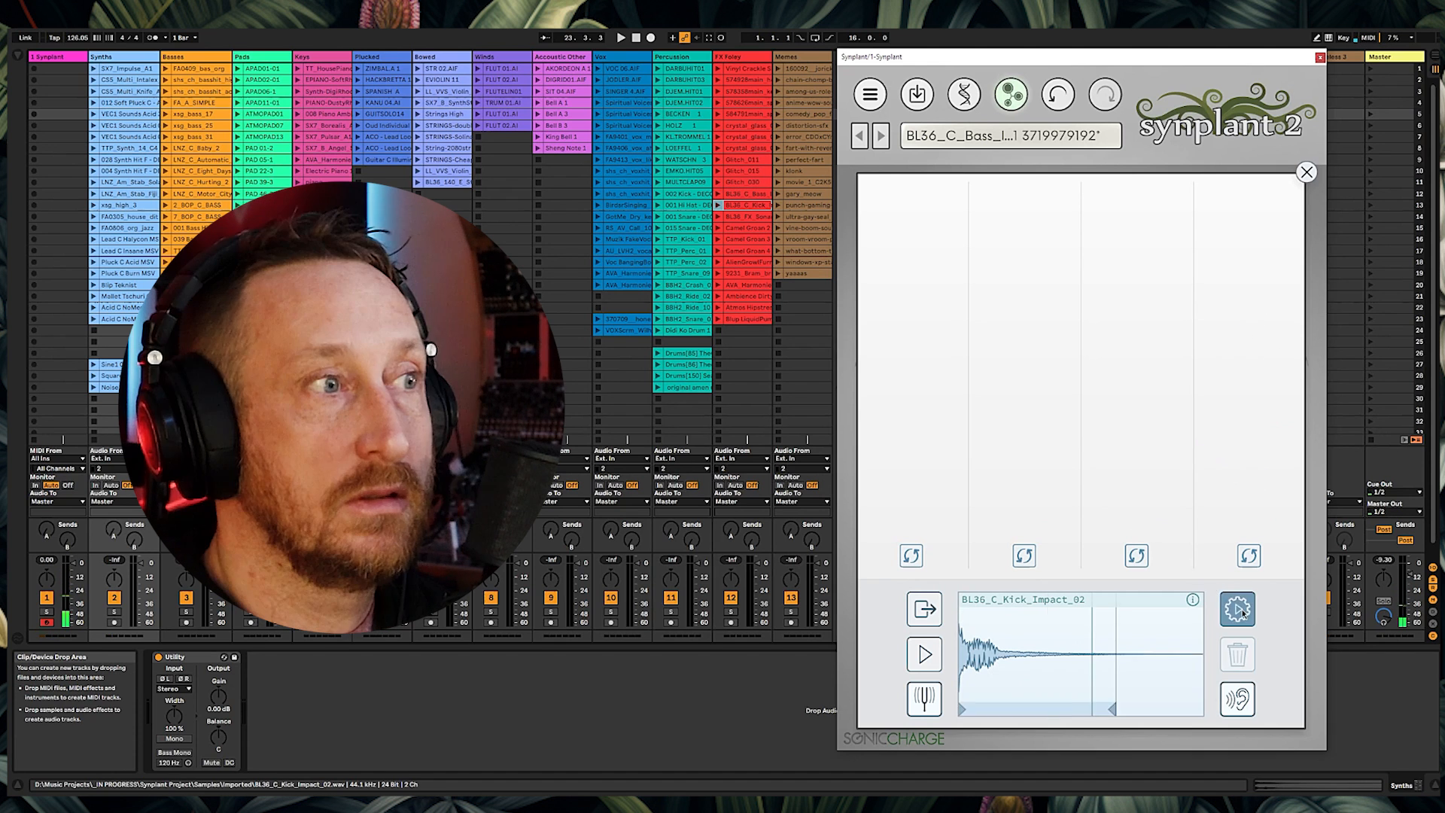
Step: Generate patches from the BL36_C_Kick_Impact_02 reference and audition two of the resulting patches
{"action": "left_click", "coordinate": [1238, 610]}
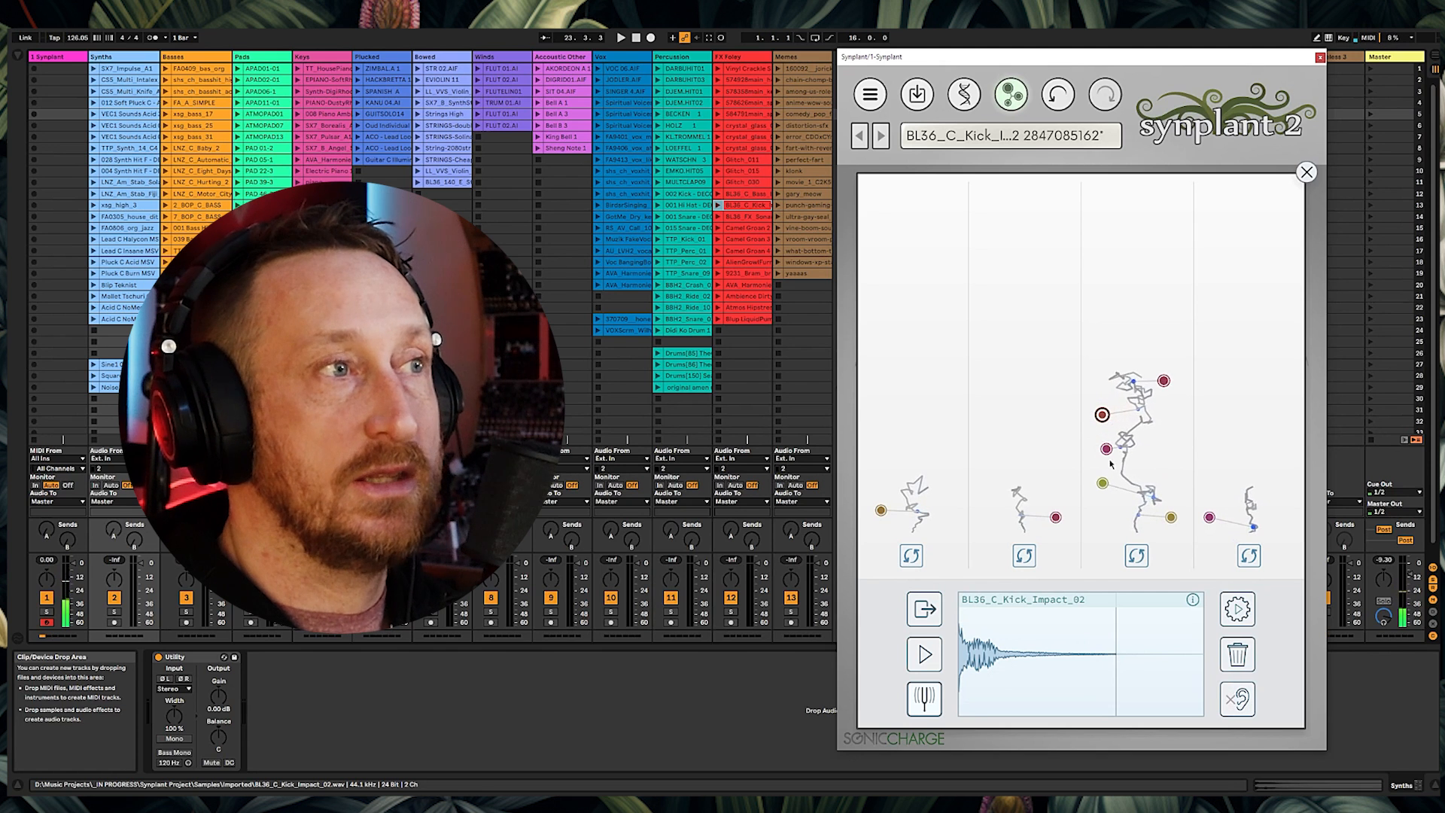
{"action": "left_click", "coordinate": [1107, 449]}
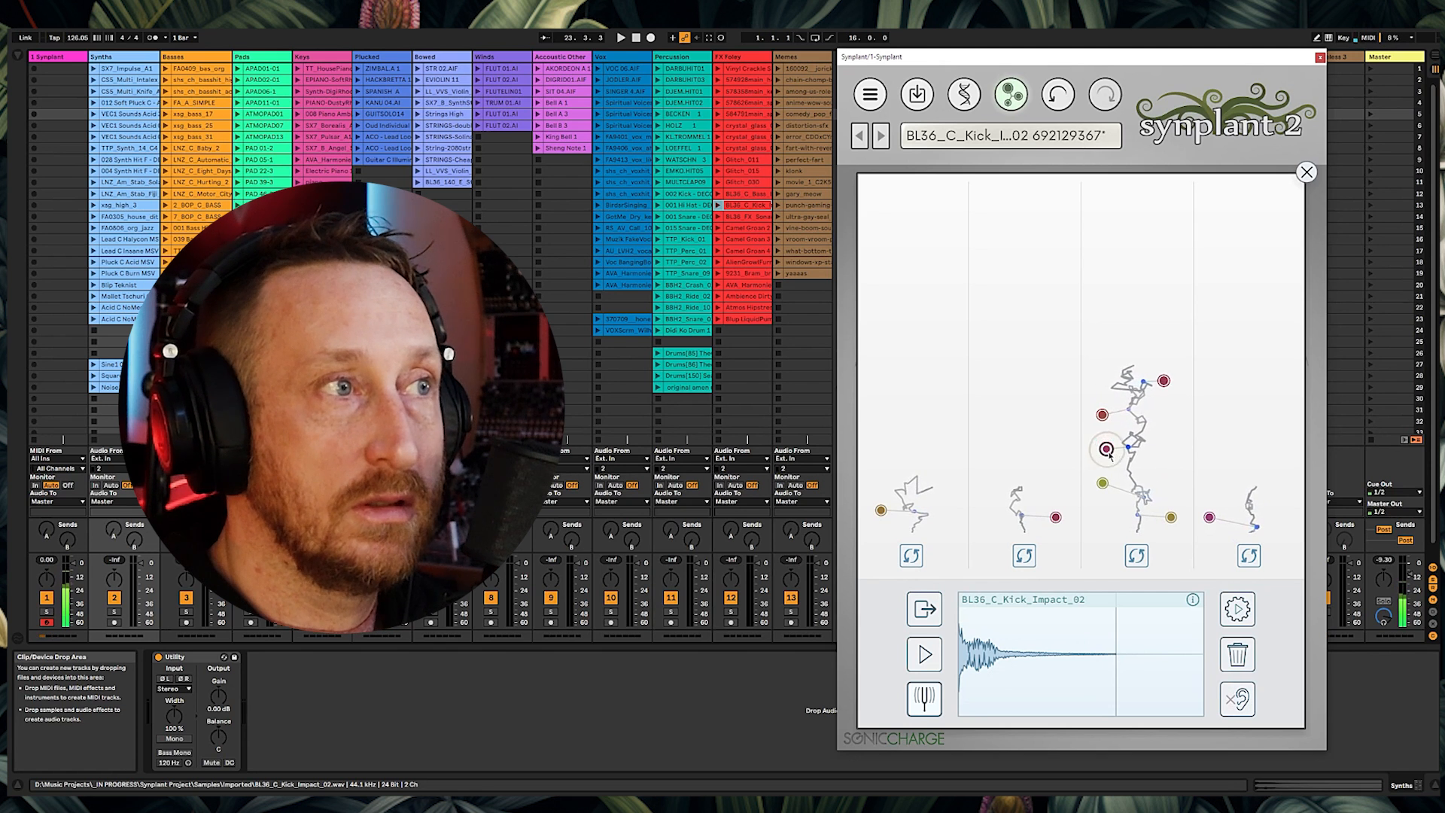
{"action": "left_click", "coordinate": [1164, 383]}
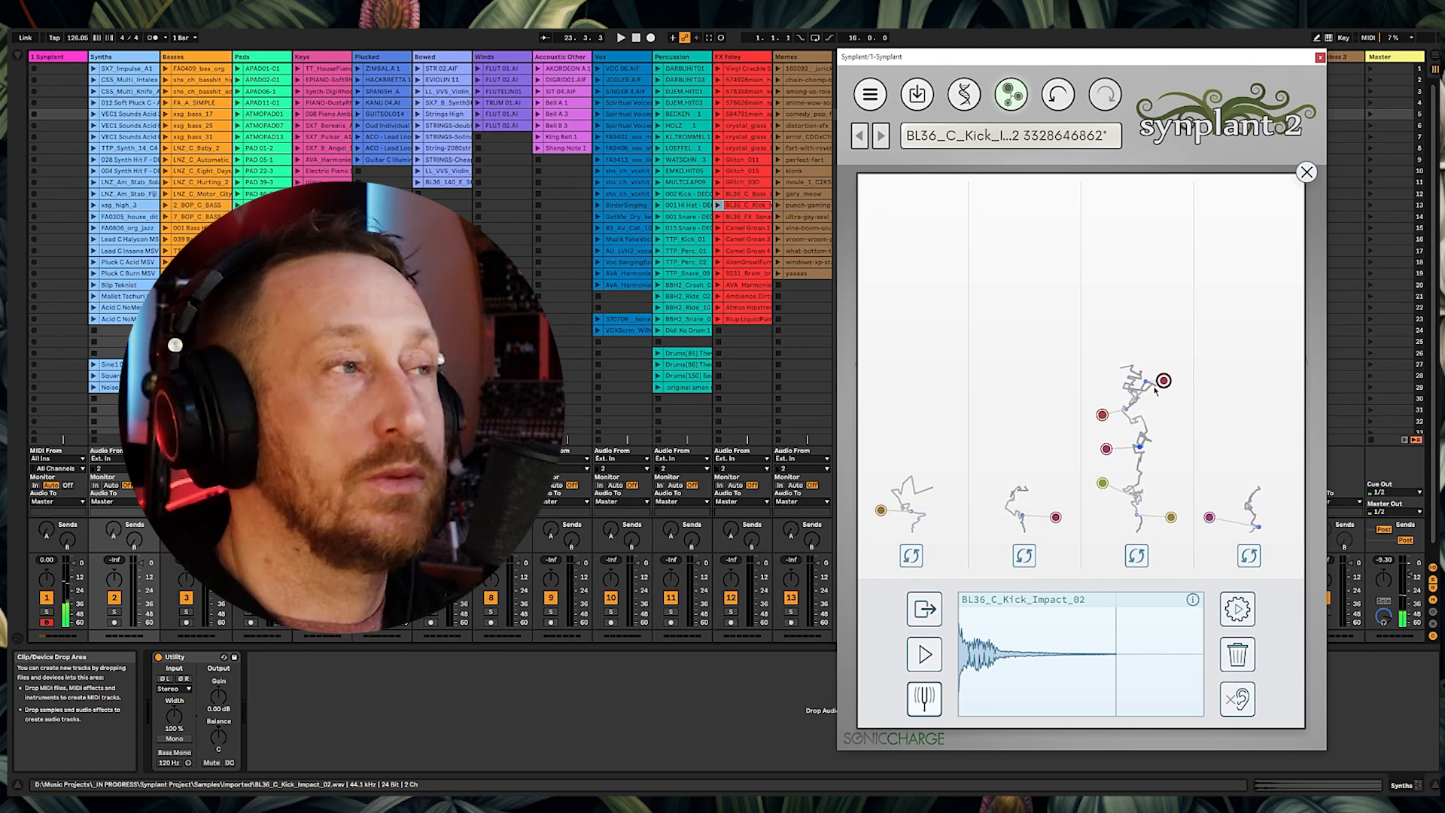
Step: Load the Camel Groan 2 clip as reference and generate patches from it
{"action": "left_click_drag", "start_coordinate": [745, 227], "coordinate": [1039, 655]}
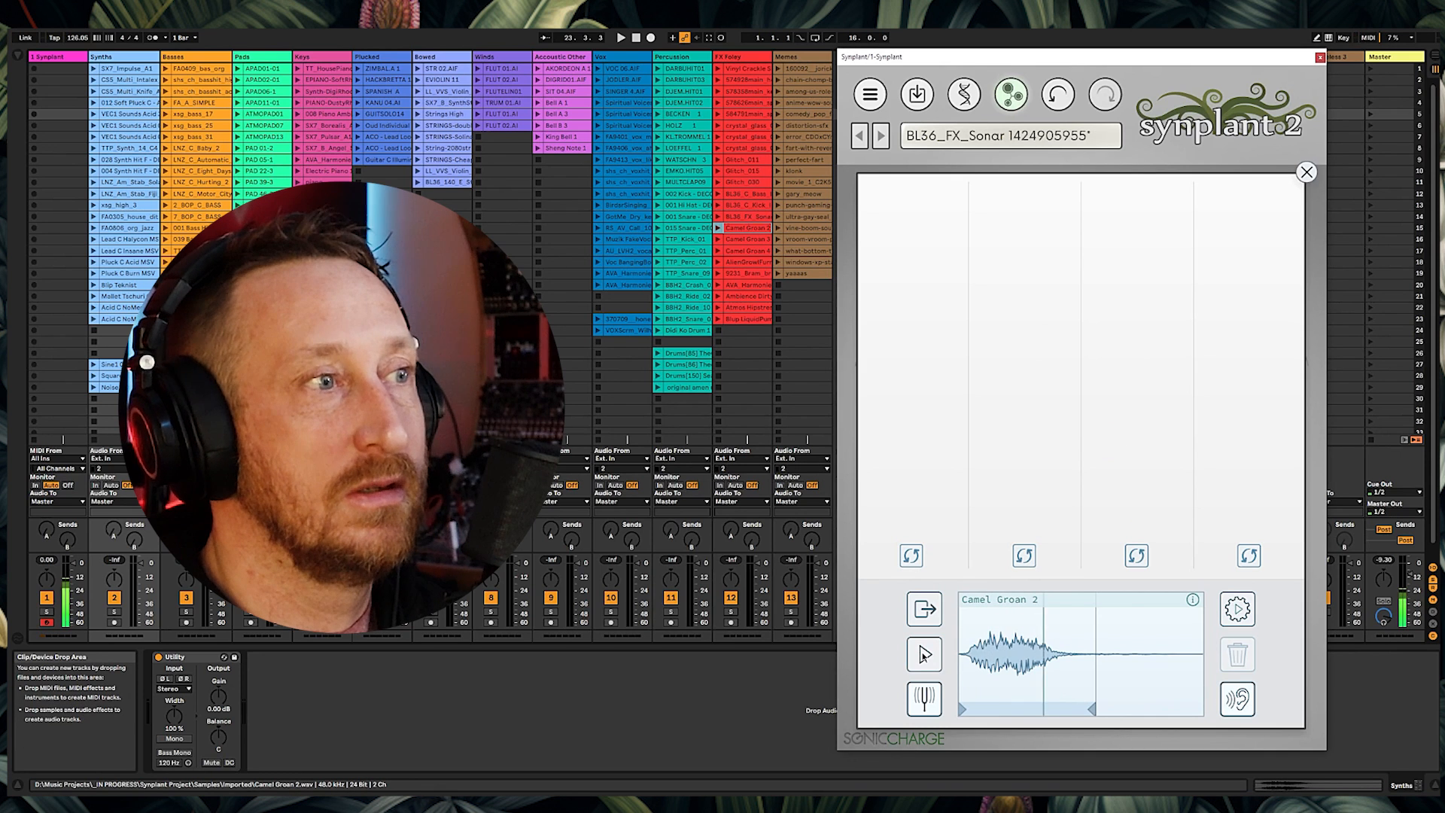
{"action": "left_click", "coordinate": [1236, 608]}
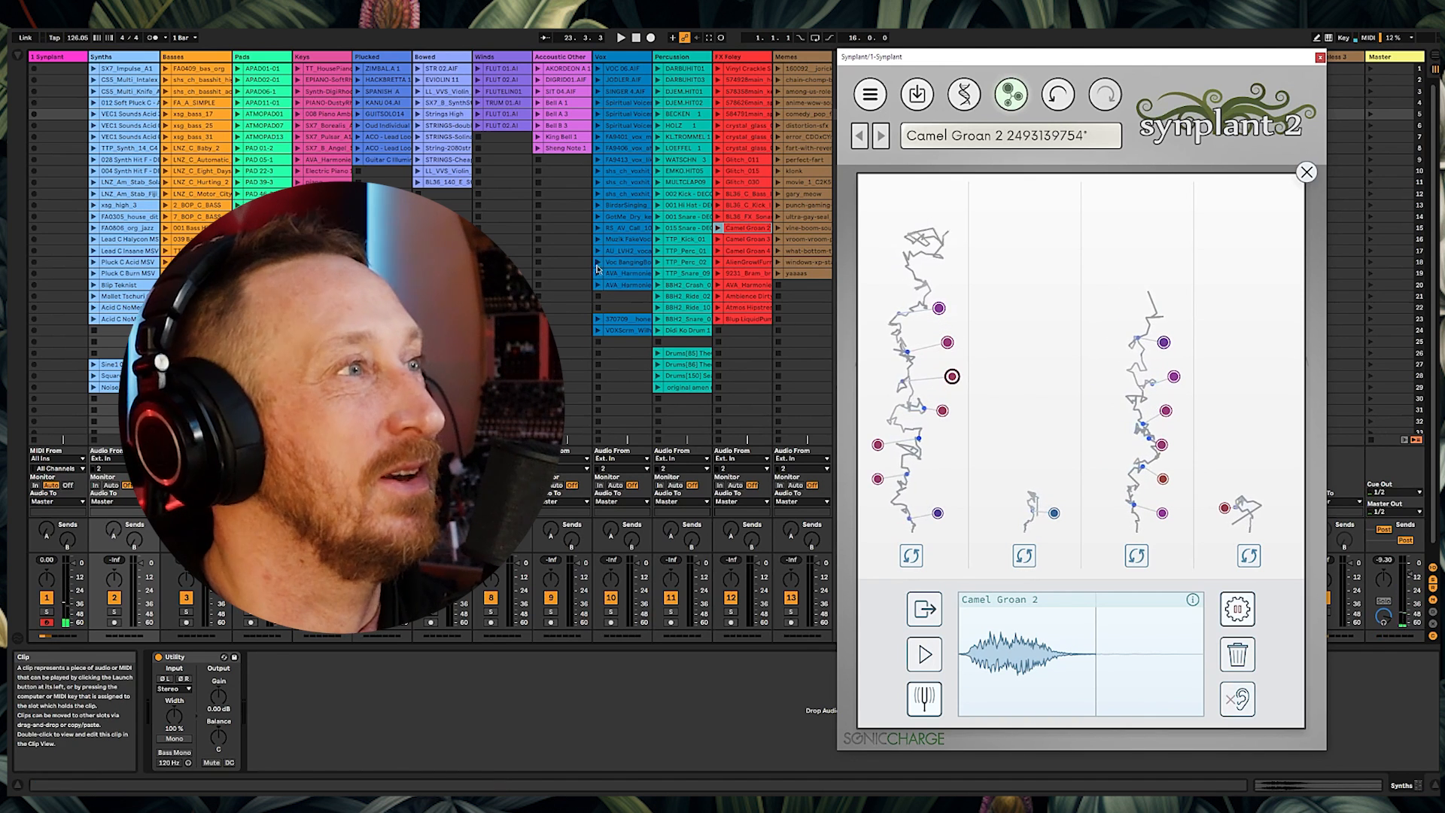
Step: Load the Camel Groan 3 clip as reference, preview it, and shorten its end marker
{"action": "left_click_drag", "start_coordinate": [746, 240], "coordinate": [1054, 639]}
{"action": "left_click", "coordinate": [923, 656]}
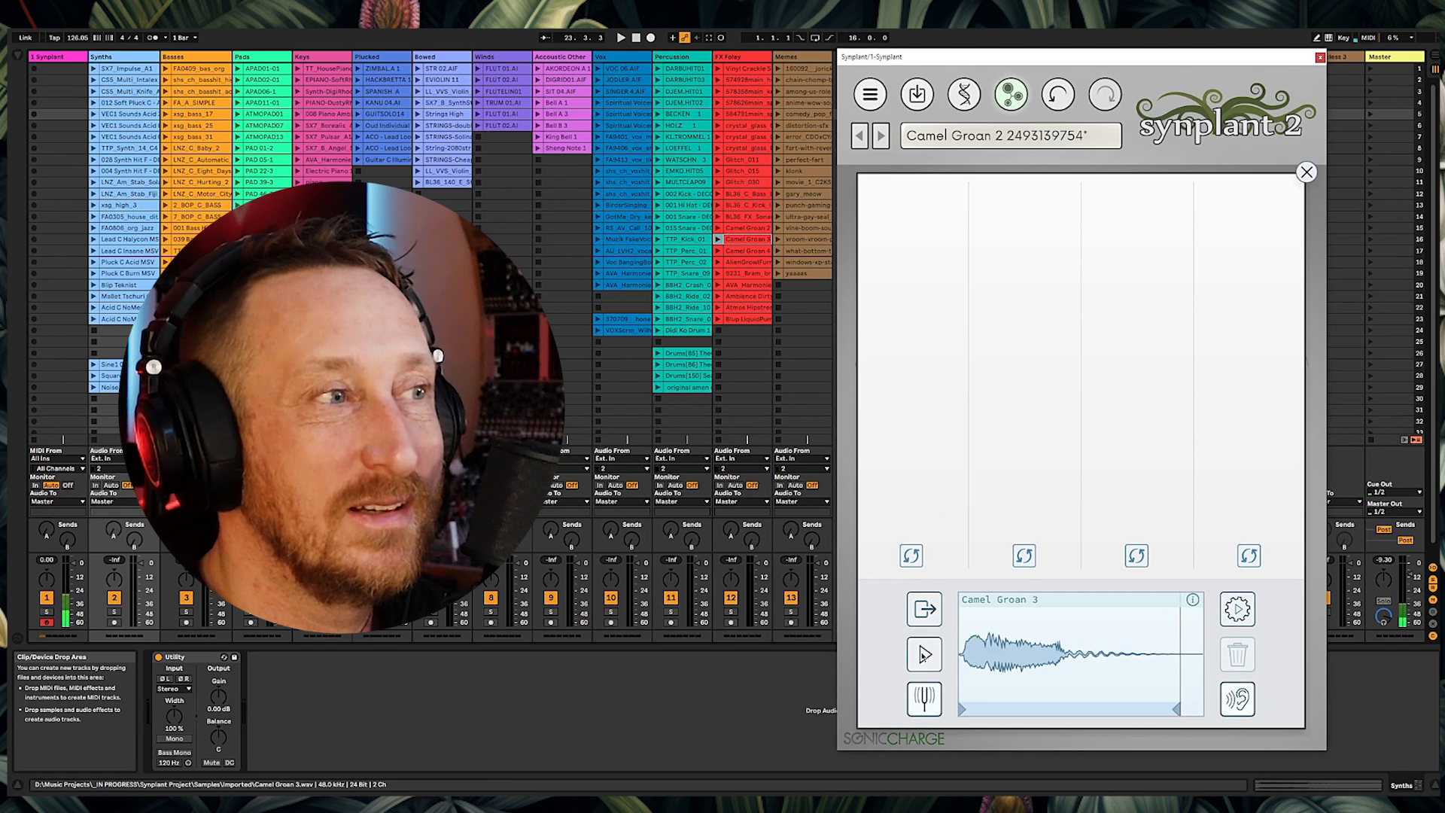
{"action": "left_click_drag", "start_coordinate": [1176, 710], "coordinate": [1069, 710]}
Step: Generate patches from the trimmed Camel Groan 3 reference and audition two of them
{"action": "left_click", "coordinate": [1231, 606]}
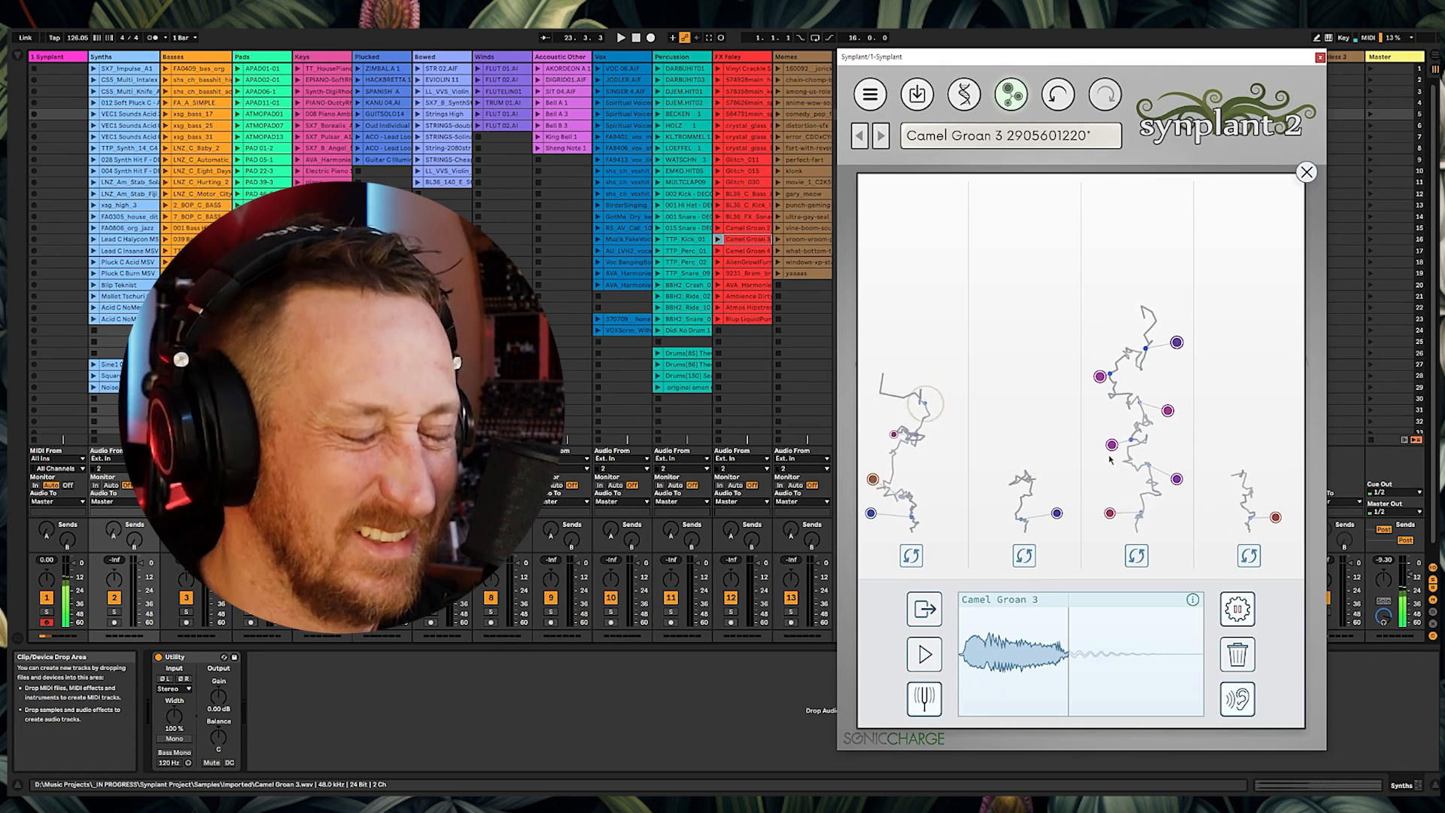
{"action": "left_click", "coordinate": [883, 435]}
{"action": "left_click", "coordinate": [883, 399]}
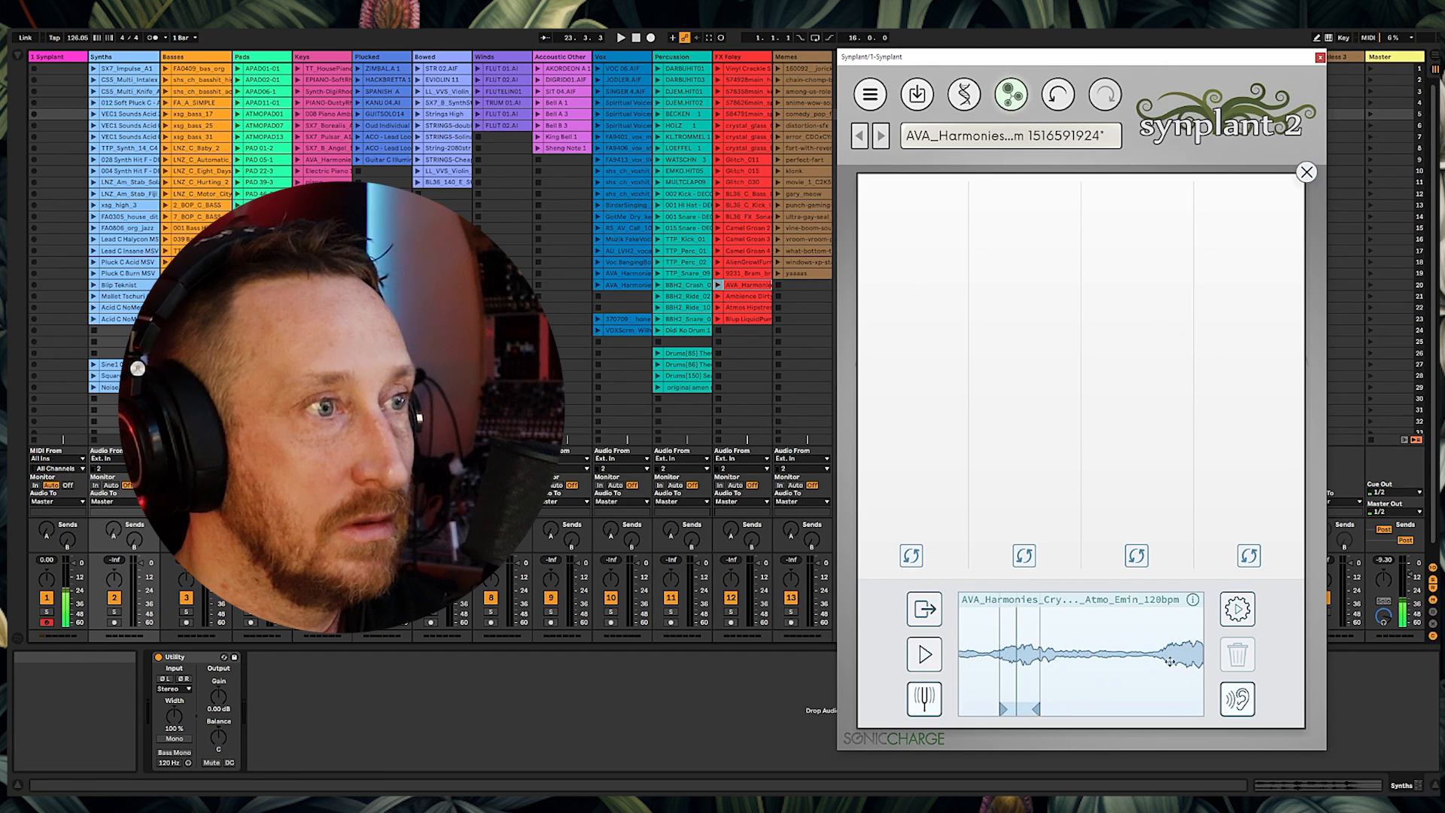
Step: Generate patches from the AVA_Harmonies reference and lower the adj_clip knob of the chosen patch
{"action": "left_click", "coordinate": [1238, 609]}
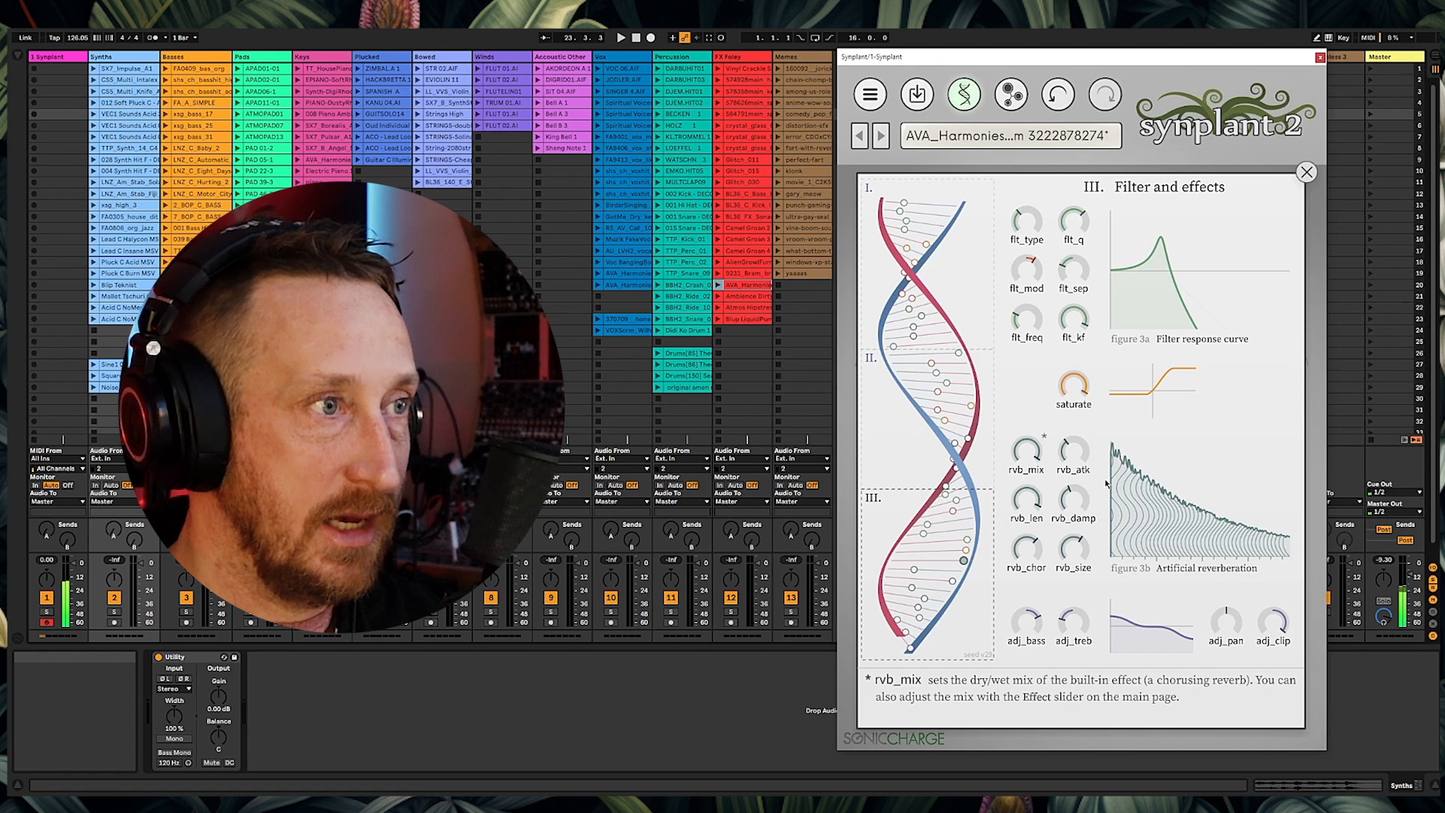
{"action": "left_click_drag", "start_coordinate": [1273, 594], "coordinate": [1280, 631]}
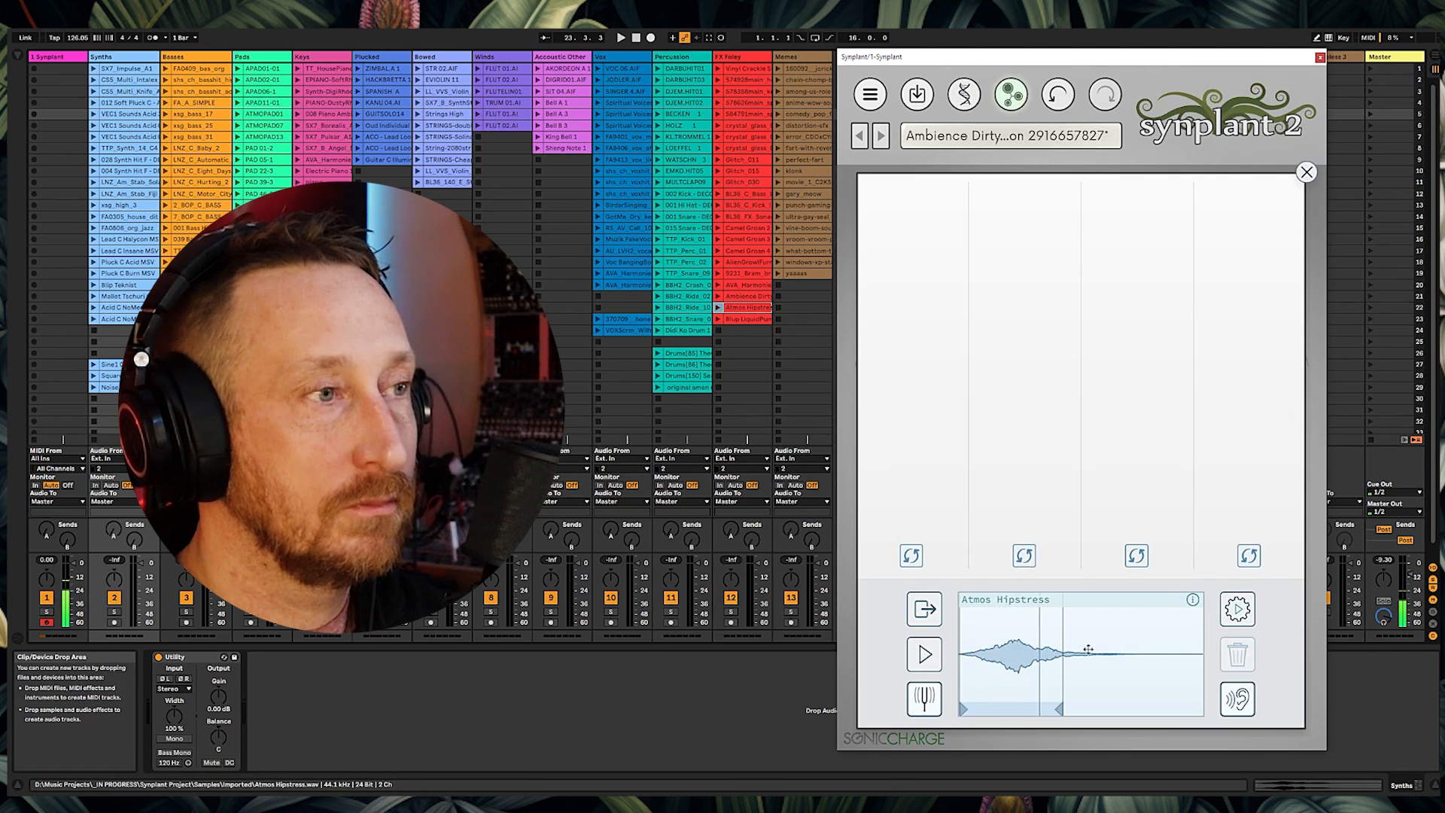
Step: Generate patches from the Atmos Hipstress reference, audition one, and play the reference sound twice
{"action": "left_click", "coordinate": [1242, 616]}
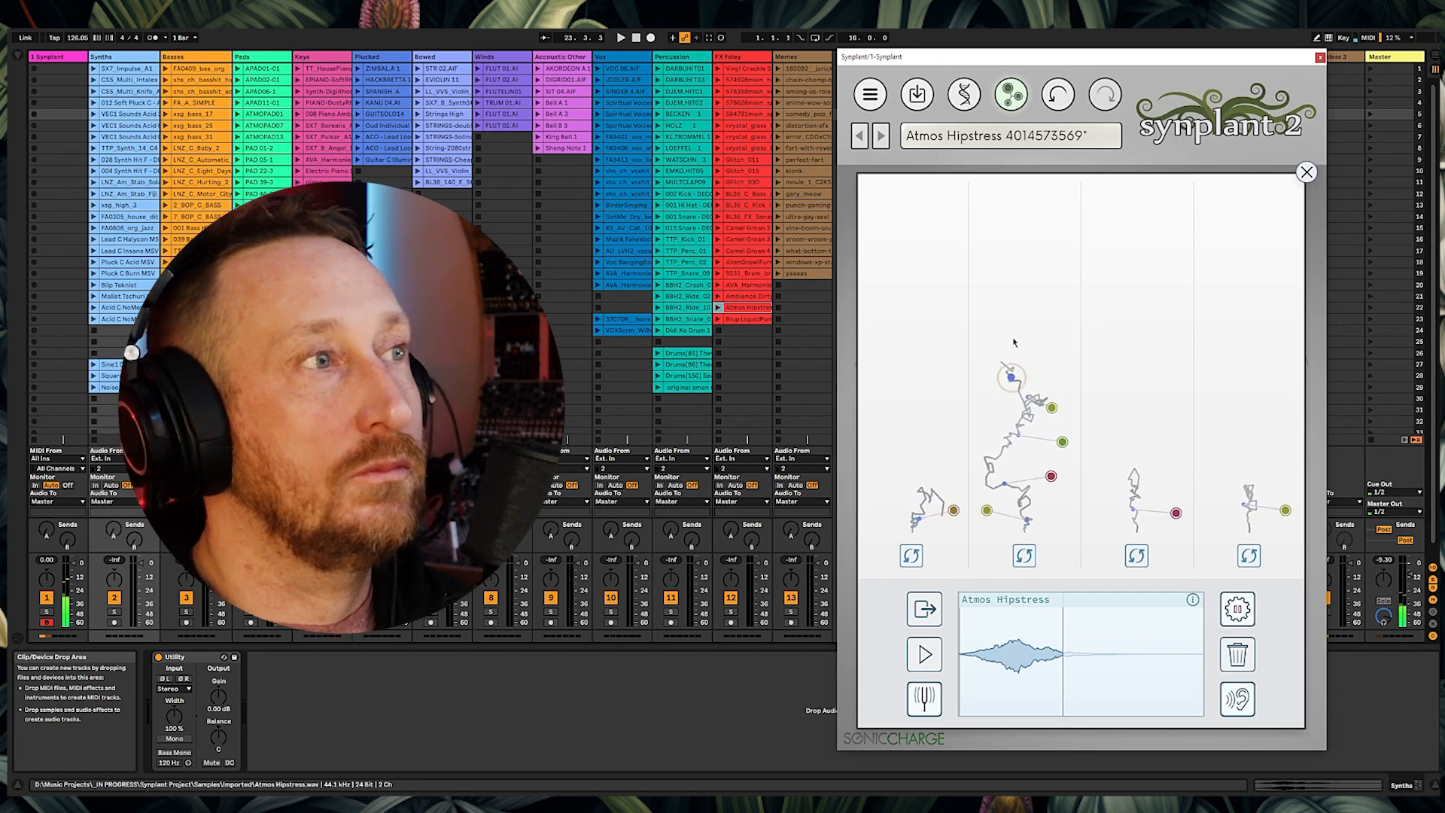
{"action": "left_click", "coordinate": [1052, 408]}
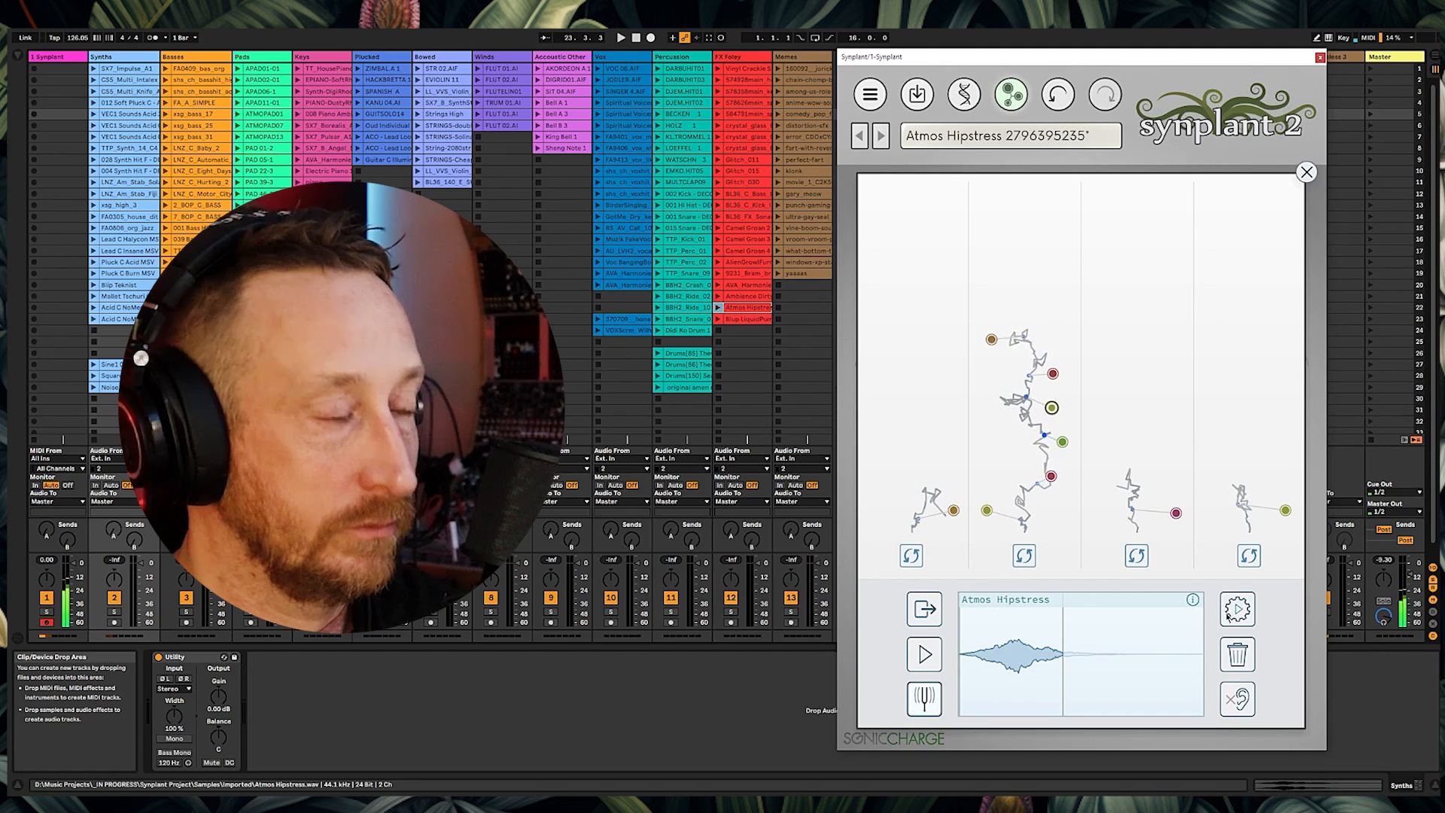
{"action": "left_click", "coordinate": [924, 649]}
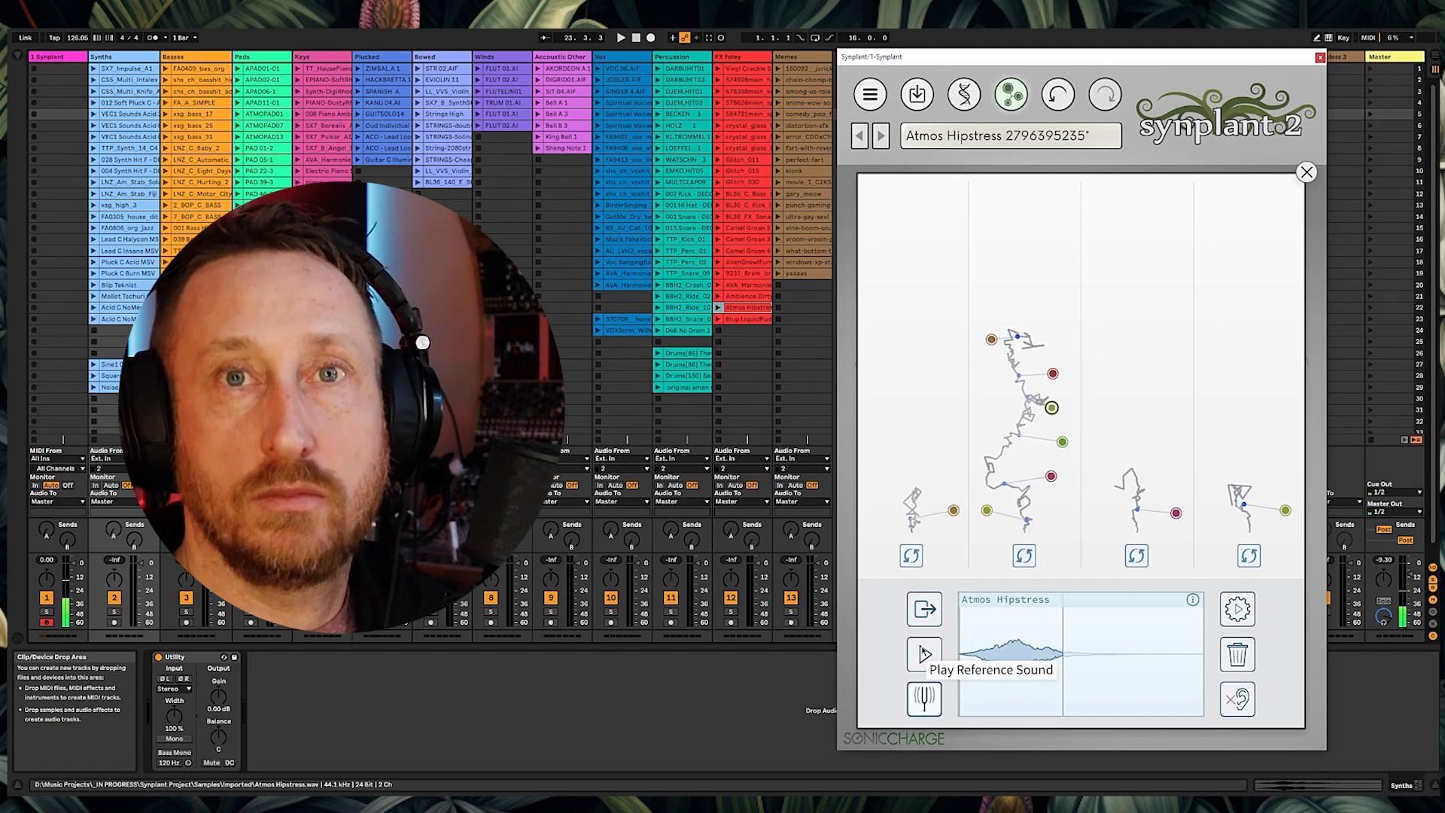
{"action": "left_click", "coordinate": [924, 651]}
Step: Load the Blup LiquidPump 3 clip as reference and generate two rounds of patches
{"action": "left_click_drag", "start_coordinate": [747, 319], "coordinate": [1042, 664]}
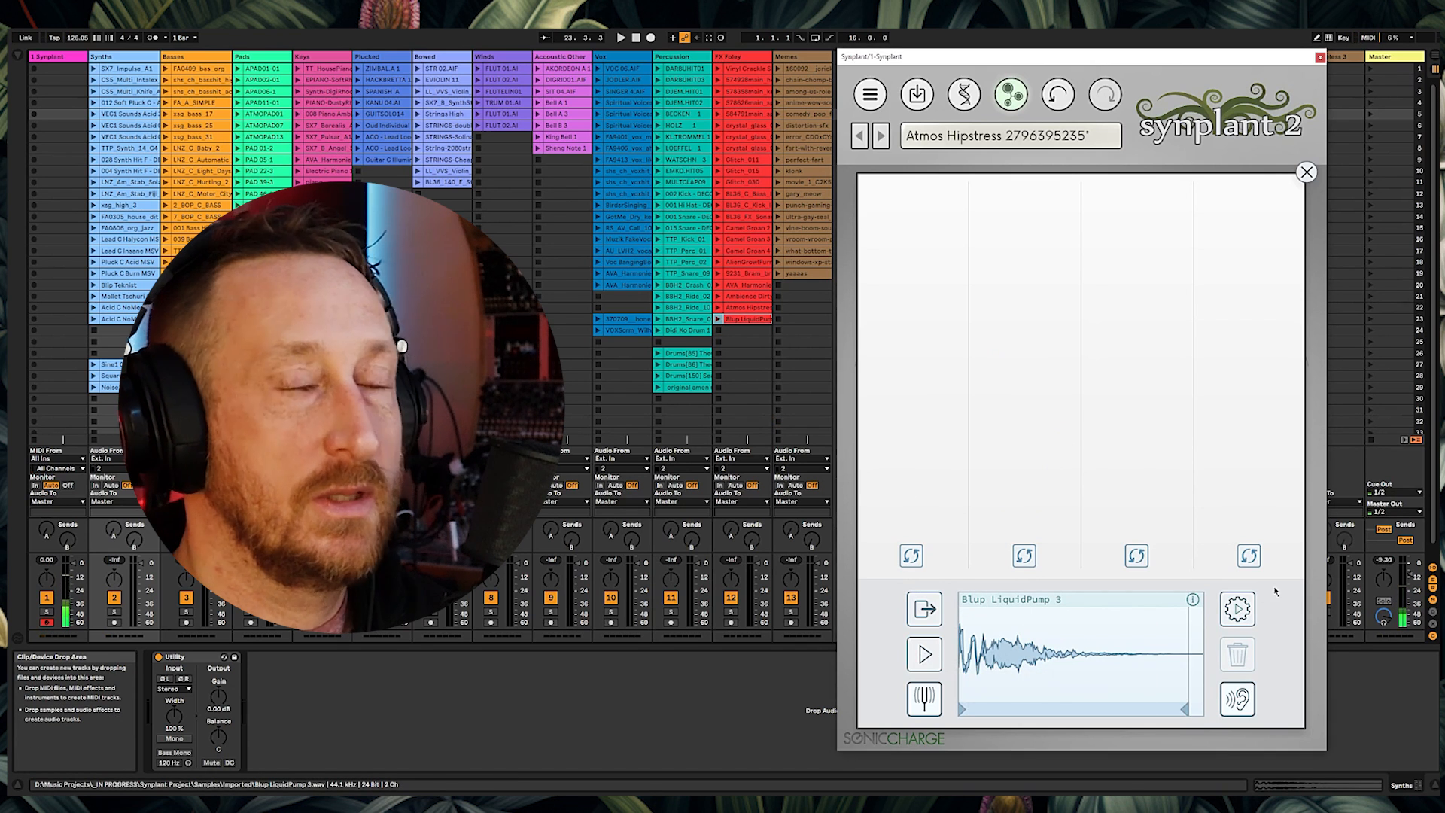
{"action": "left_click", "coordinate": [1238, 610]}
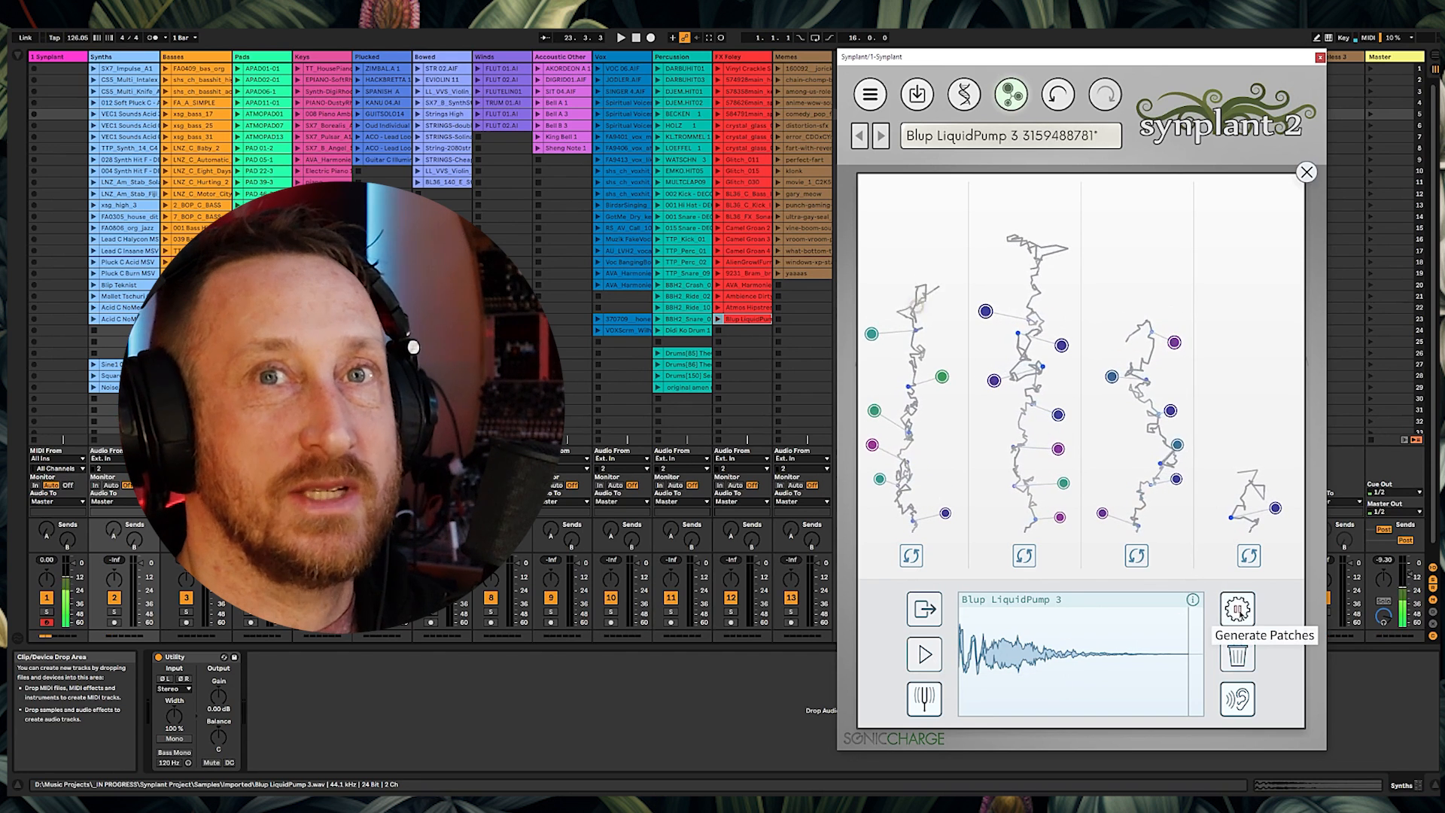
{"action": "left_click", "coordinate": [1238, 610]}
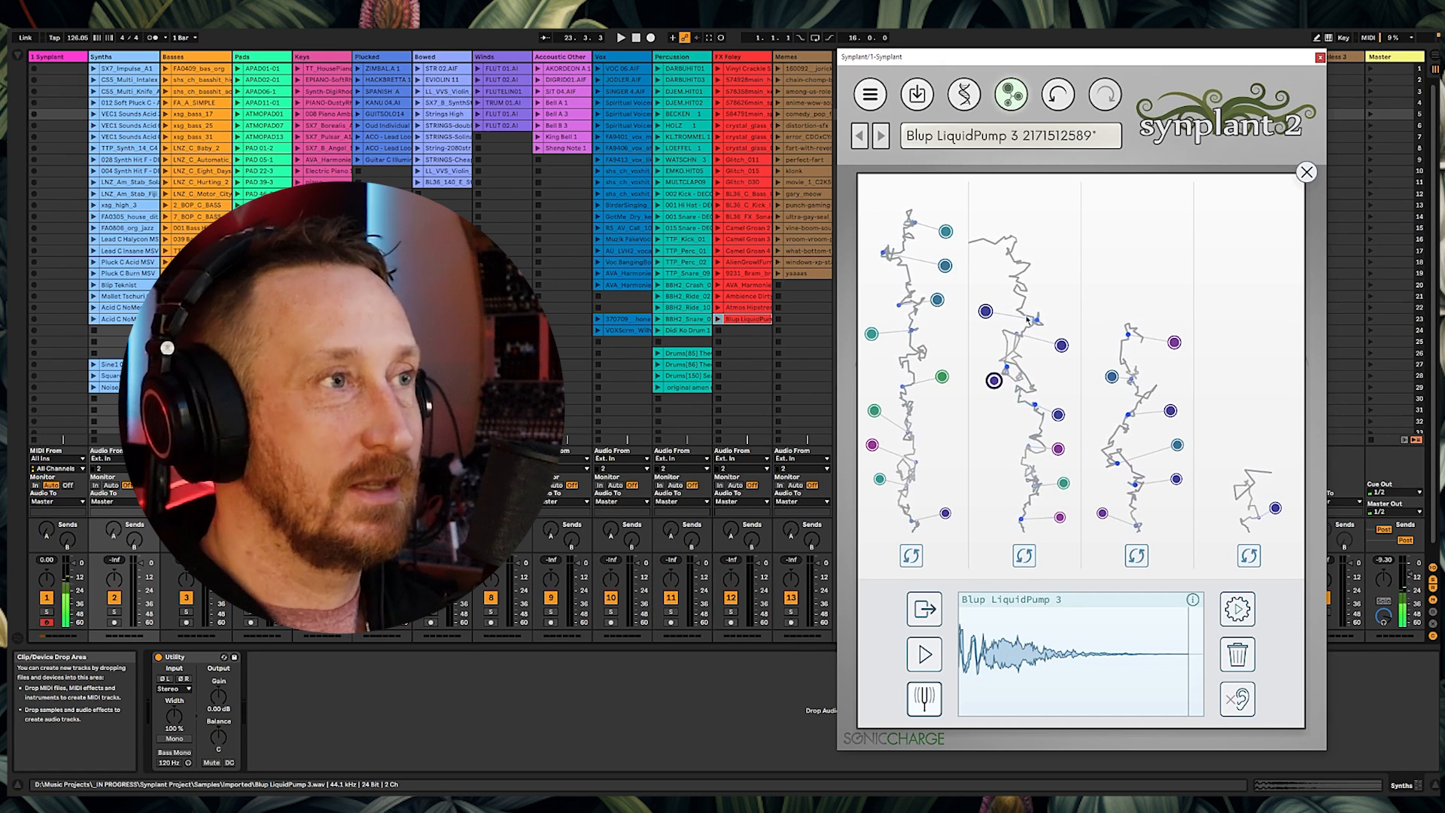
Step: Replace the reference with the VOXScrm_Wilhelm scream clip and preview it
{"action": "left_click_drag", "start_coordinate": [807, 69], "coordinate": [1070, 637]}
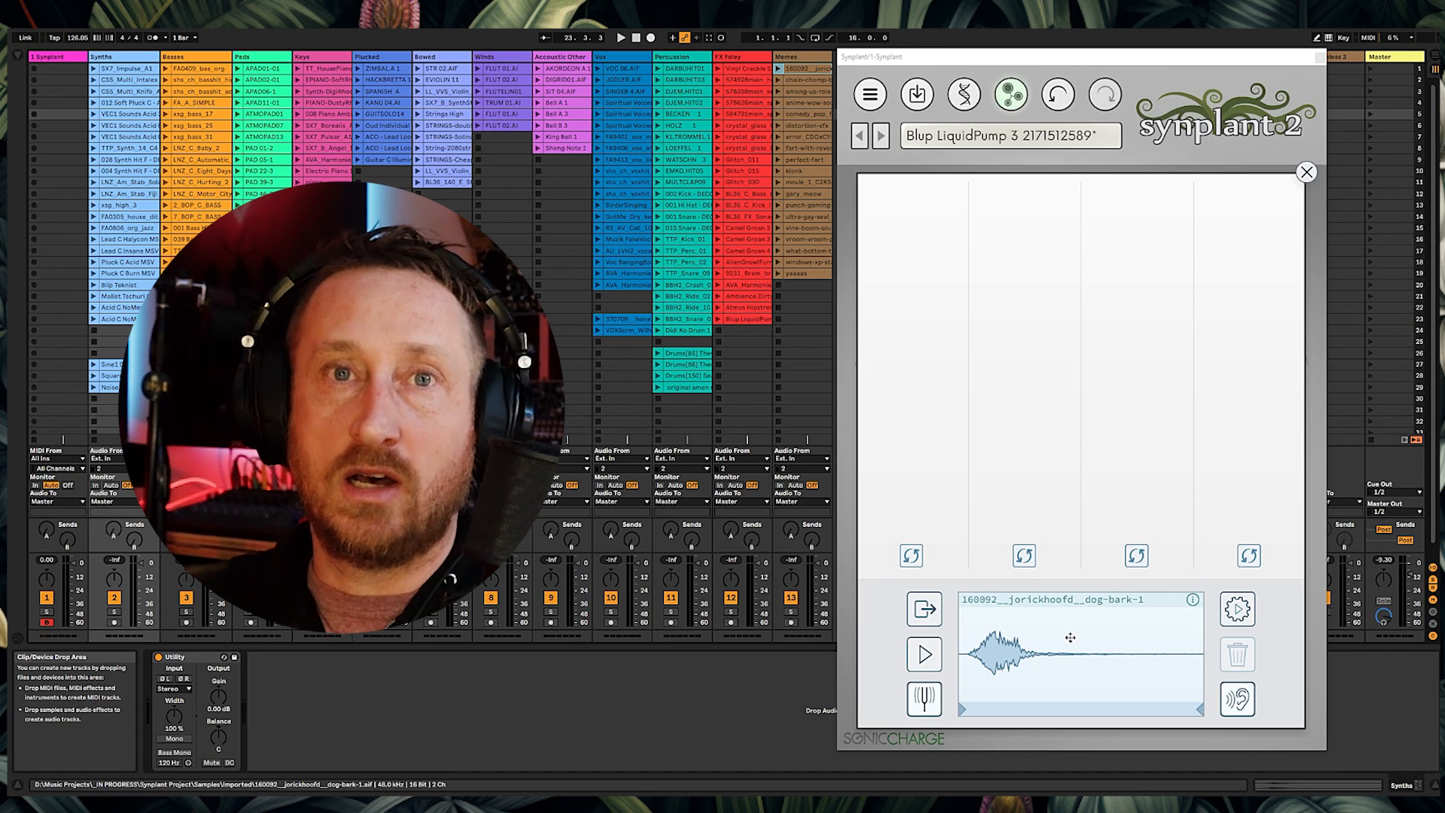
{"action": "left_click_drag", "start_coordinate": [623, 330], "coordinate": [834, 534]}
{"action": "left_click_drag", "start_coordinate": [1040, 672], "coordinate": [1040, 672]}
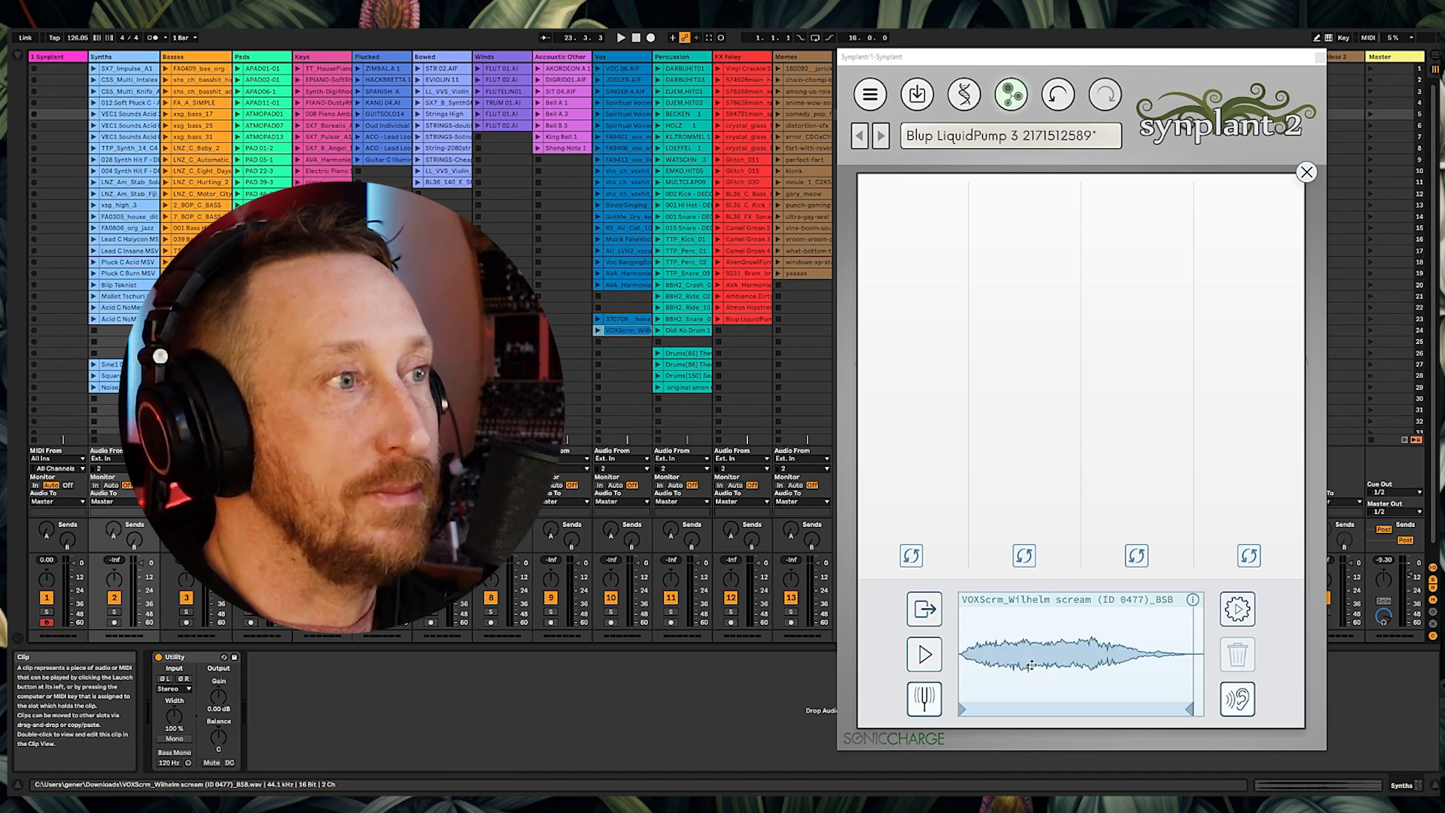
{"action": "left_click", "coordinate": [940, 659]}
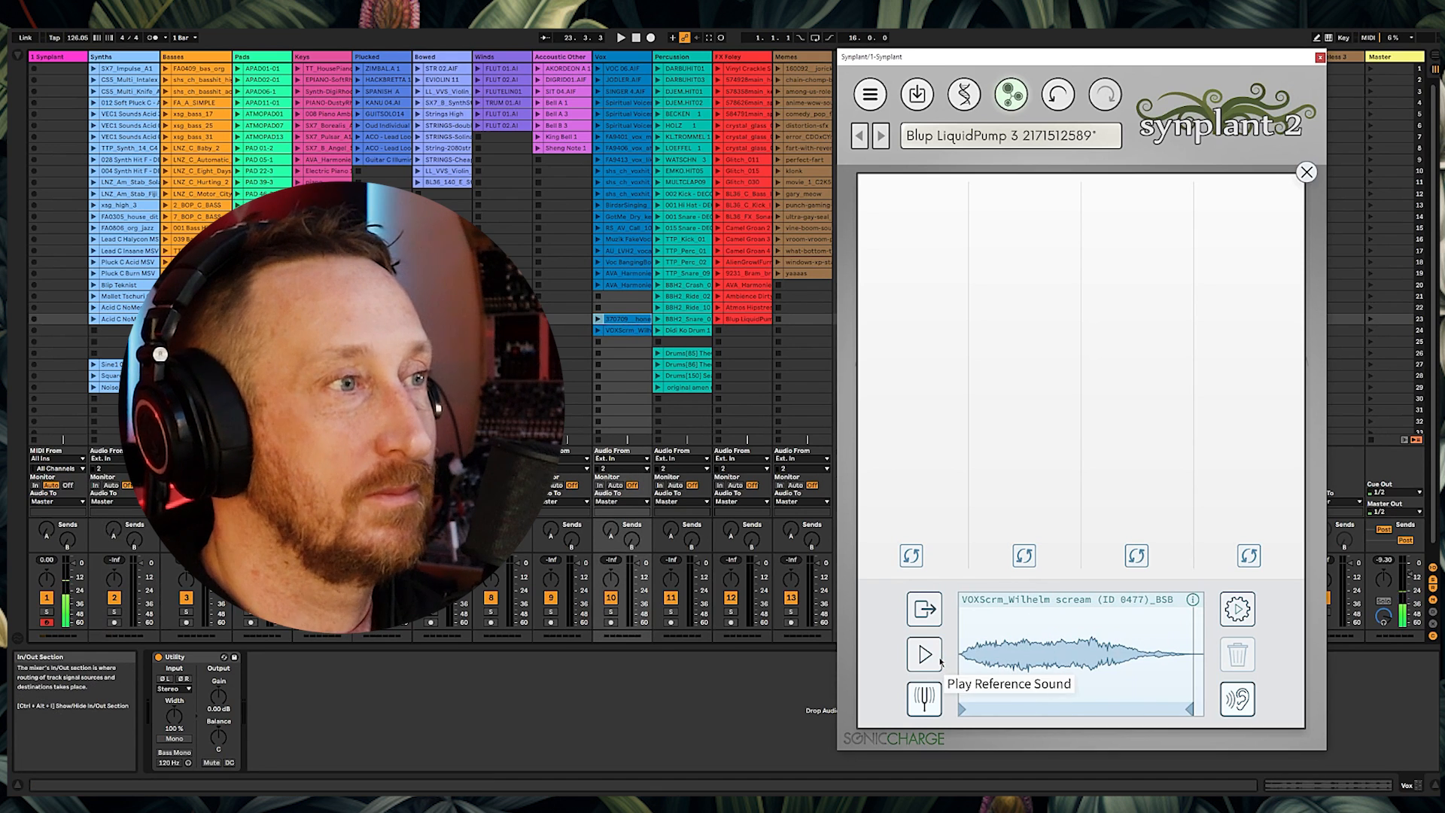
Step: Generate two rounds of patches from the Wilhelm scream reference
{"action": "left_click", "coordinate": [1237, 609]}
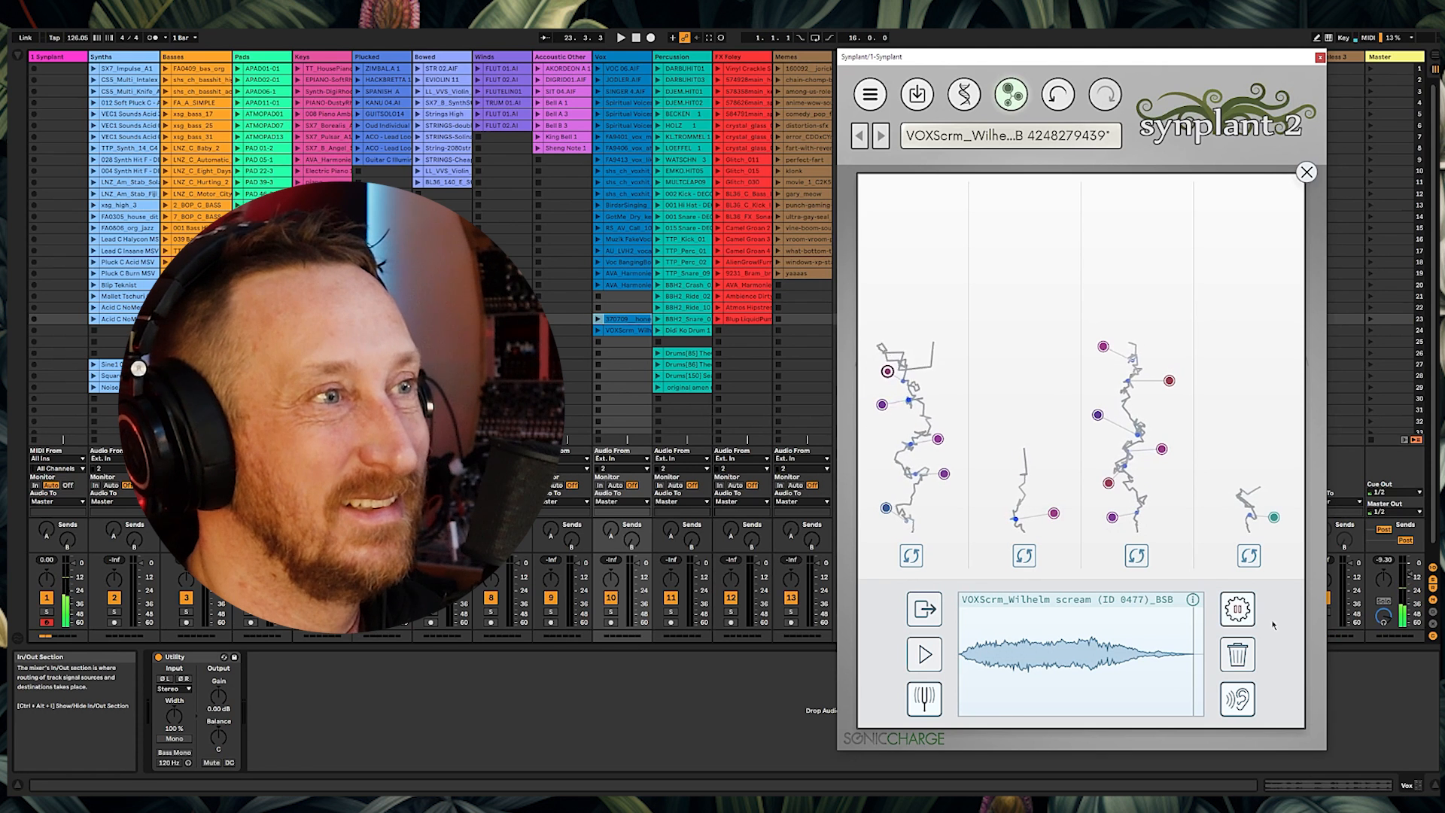
{"action": "mouse_move", "coordinate": [1193, 600]}
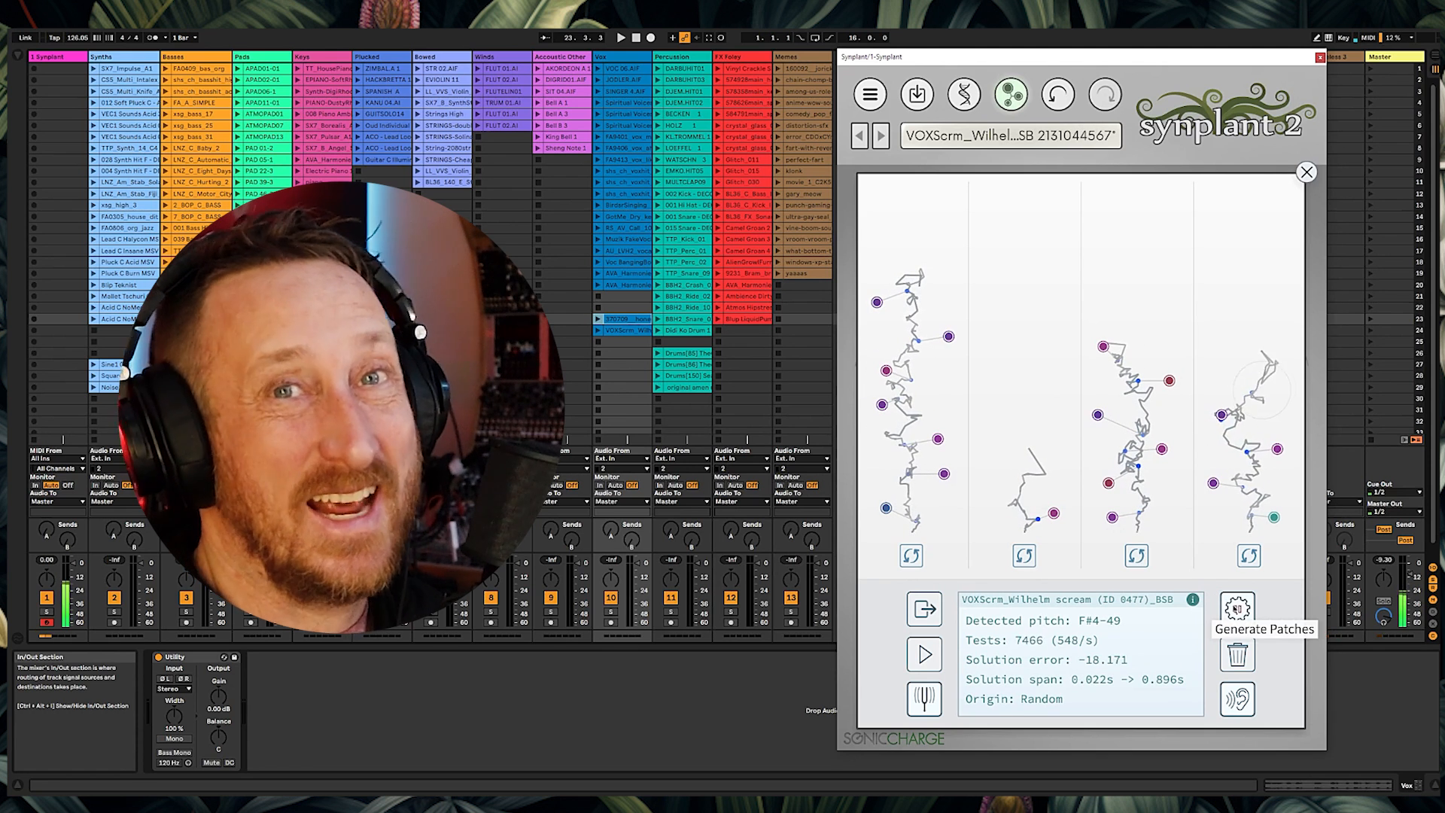
{"action": "left_click", "coordinate": [1237, 608]}
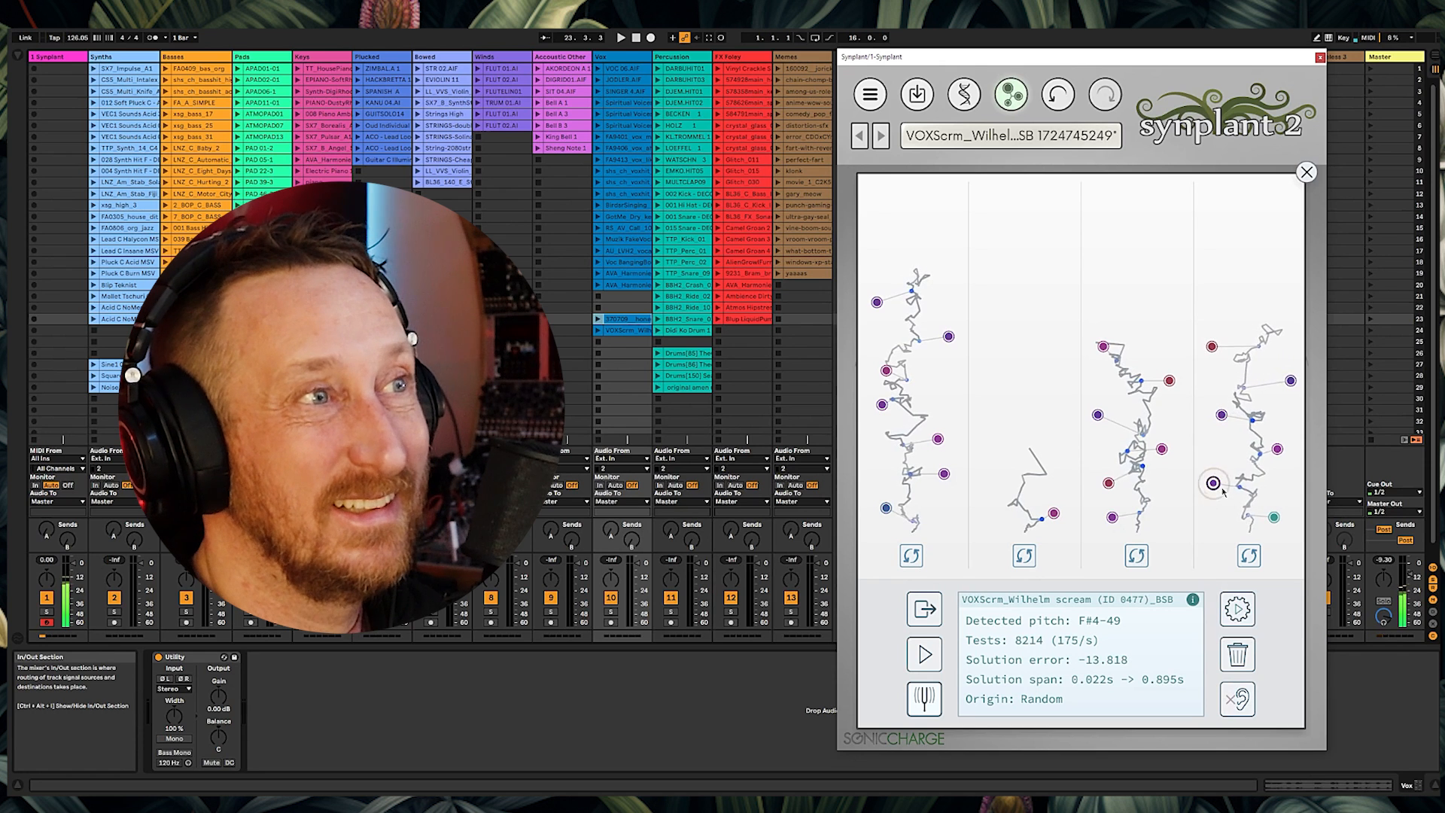
Step: Audition five of the Wilhelm scream patches across the branches
{"action": "left_click", "coordinate": [1290, 380]}
{"action": "left_click", "coordinate": [1098, 415]}
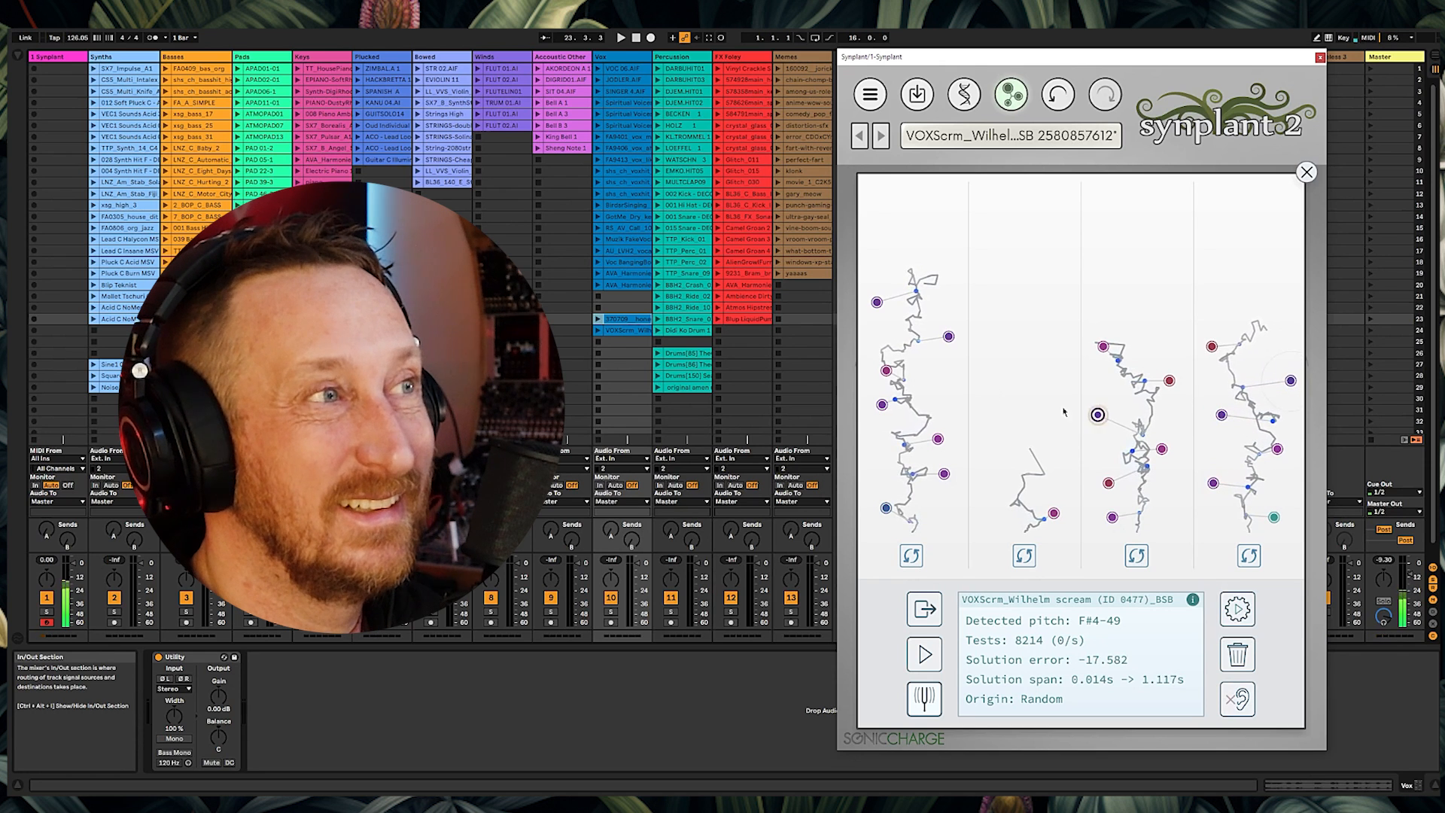
{"action": "left_click", "coordinate": [944, 474]}
{"action": "left_click", "coordinate": [938, 440]}
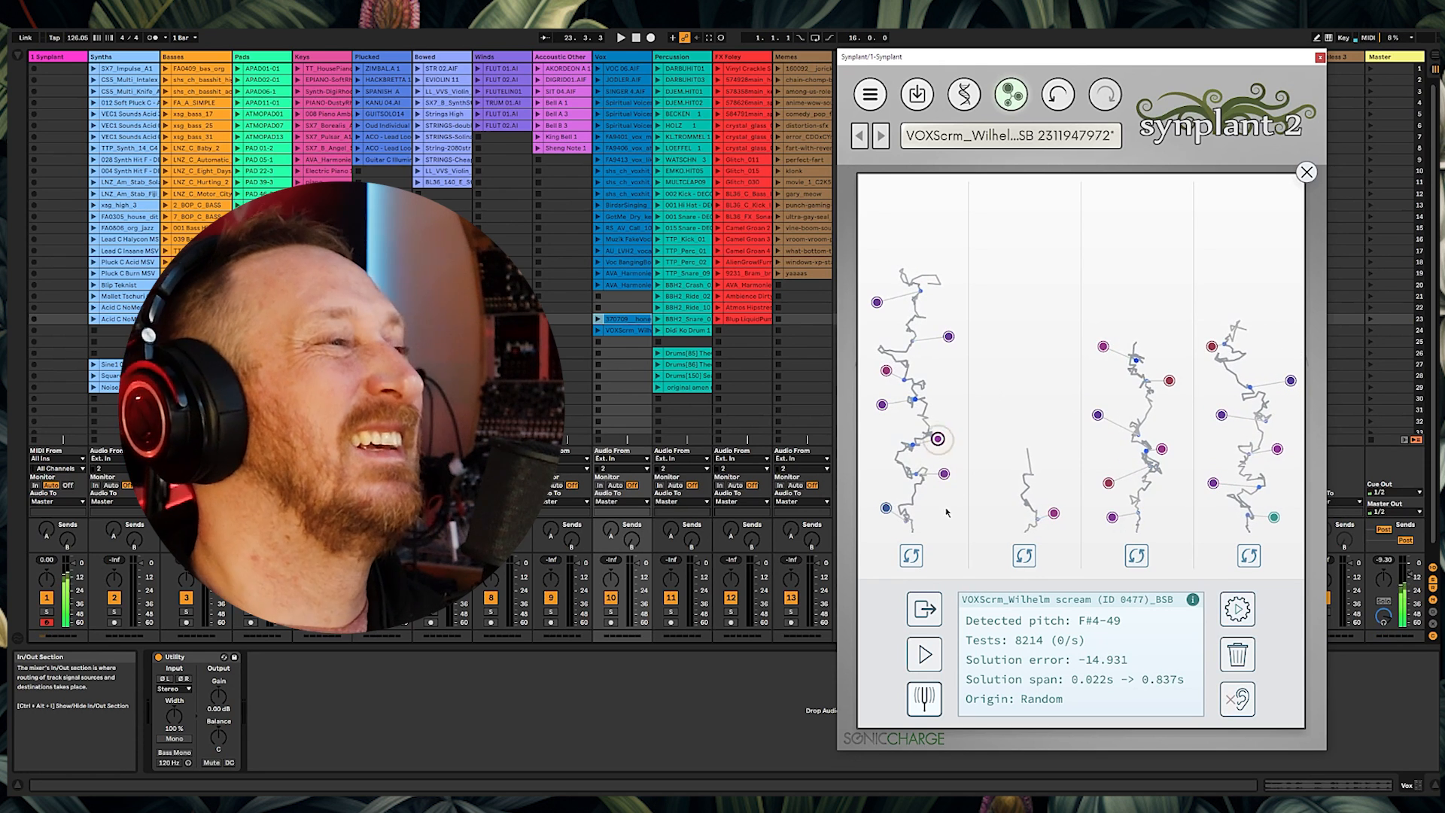
{"action": "left_click", "coordinate": [948, 337]}
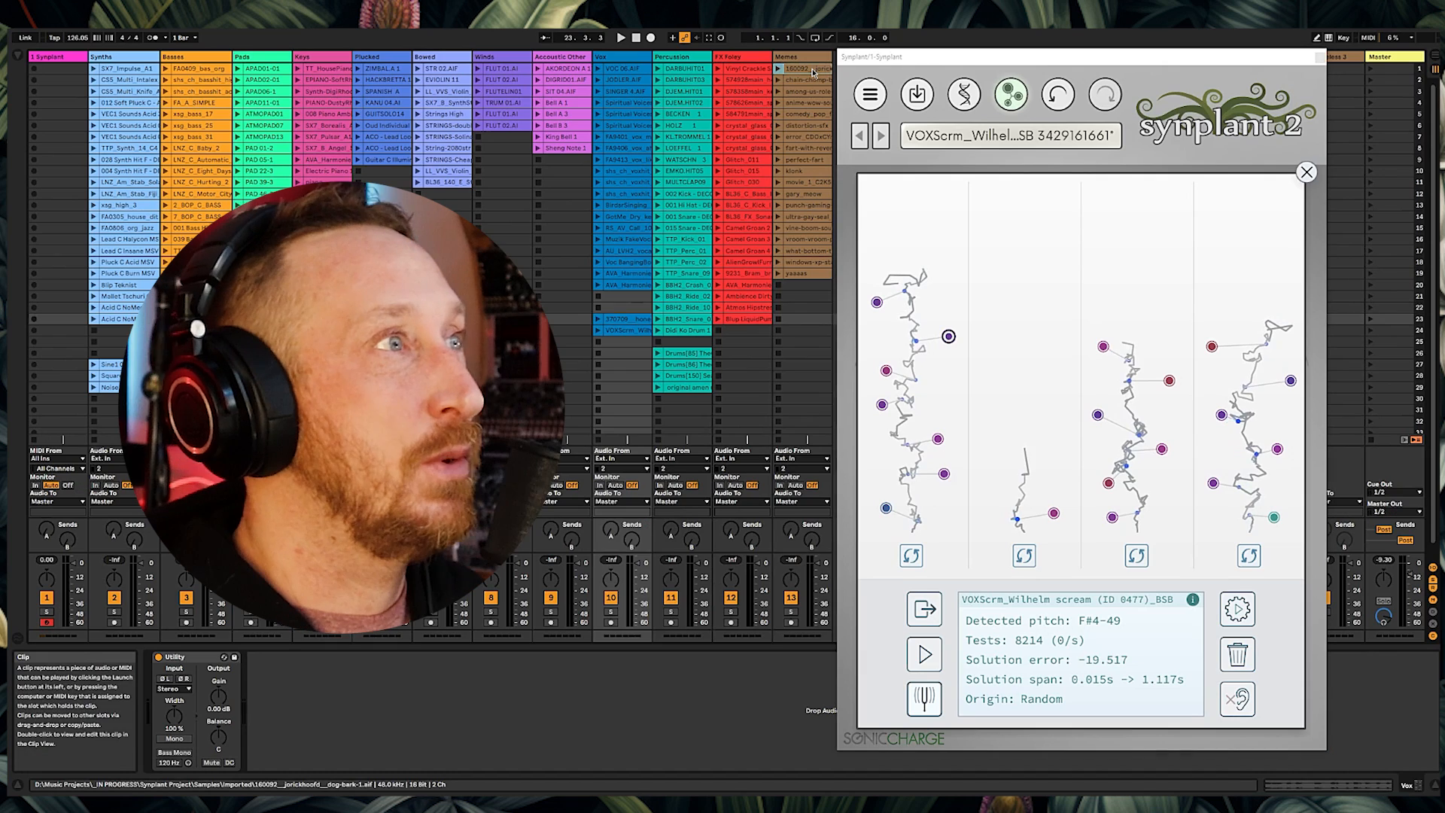
Step: Load the dog-bark-1 clip as reference and turn its pitch-tracking option back on
{"action": "left_click_drag", "start_coordinate": [1005, 570], "coordinate": [1018, 602]}
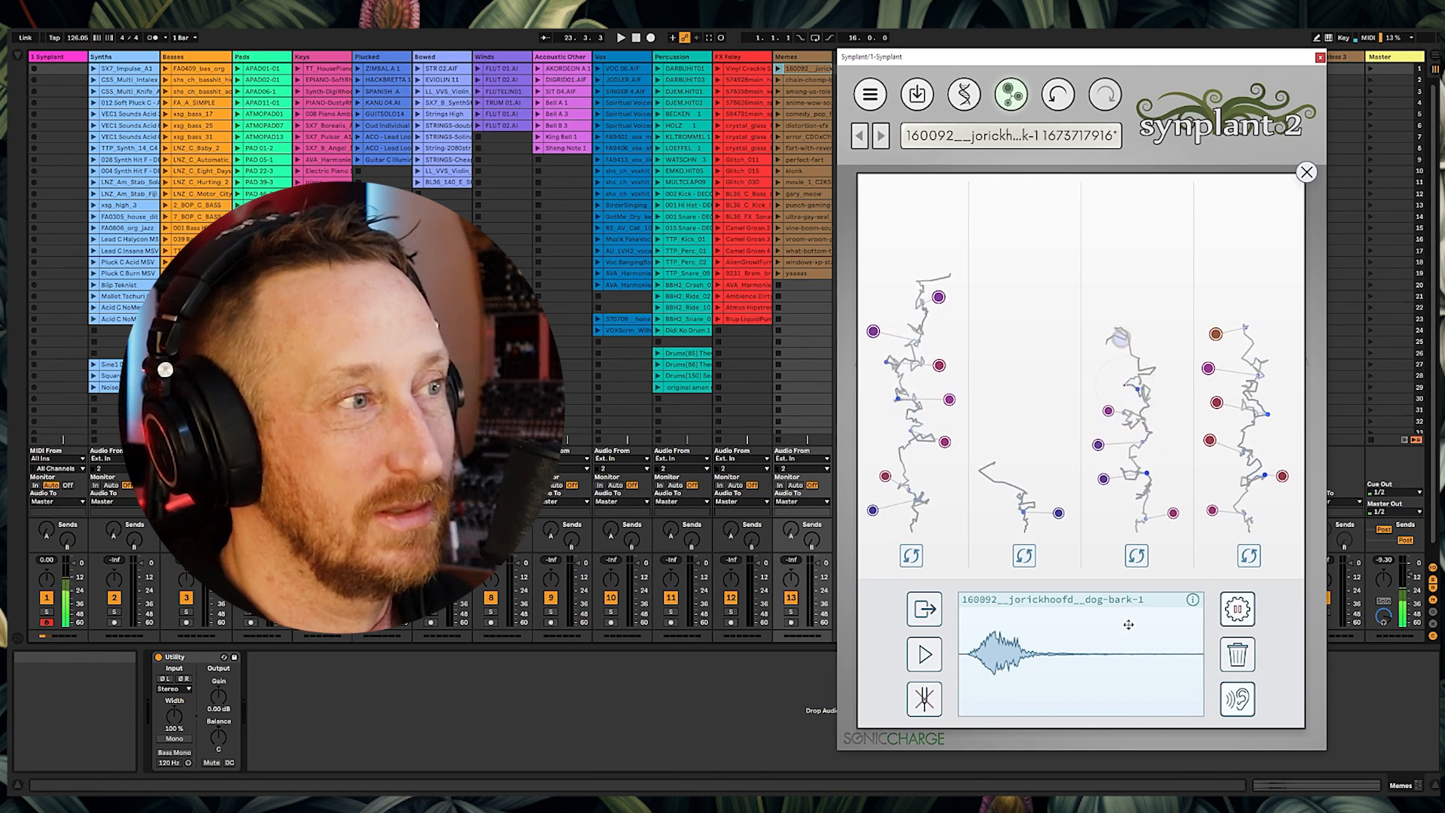
{"action": "left_click", "coordinate": [924, 698]}
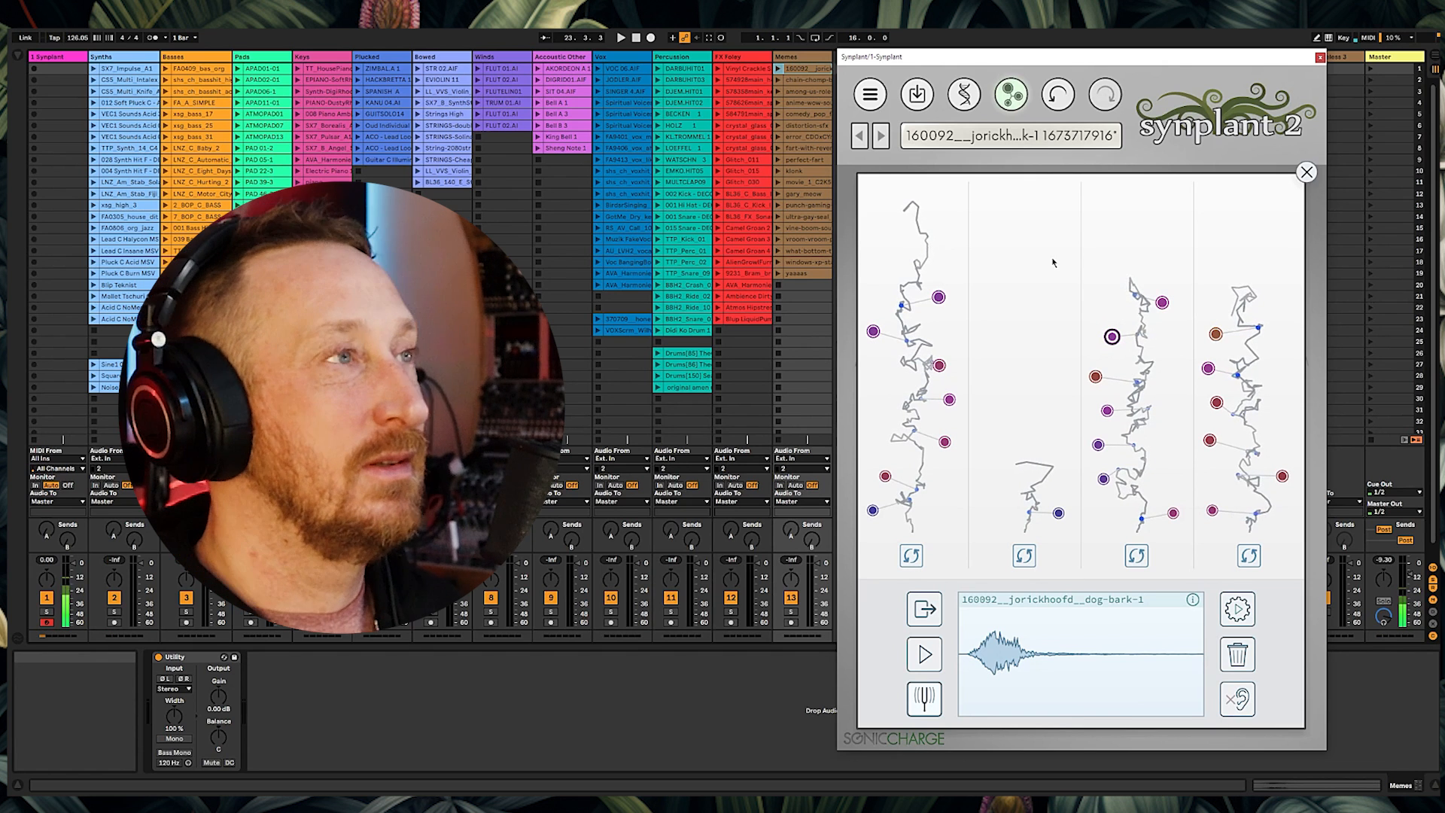
Step: Load the chain-chomp-better clip as reference, generate two rounds of patches, and preview the reference
{"action": "left_click_drag", "start_coordinate": [803, 83], "coordinate": [1053, 655]}
{"action": "left_click", "coordinate": [1237, 608]}
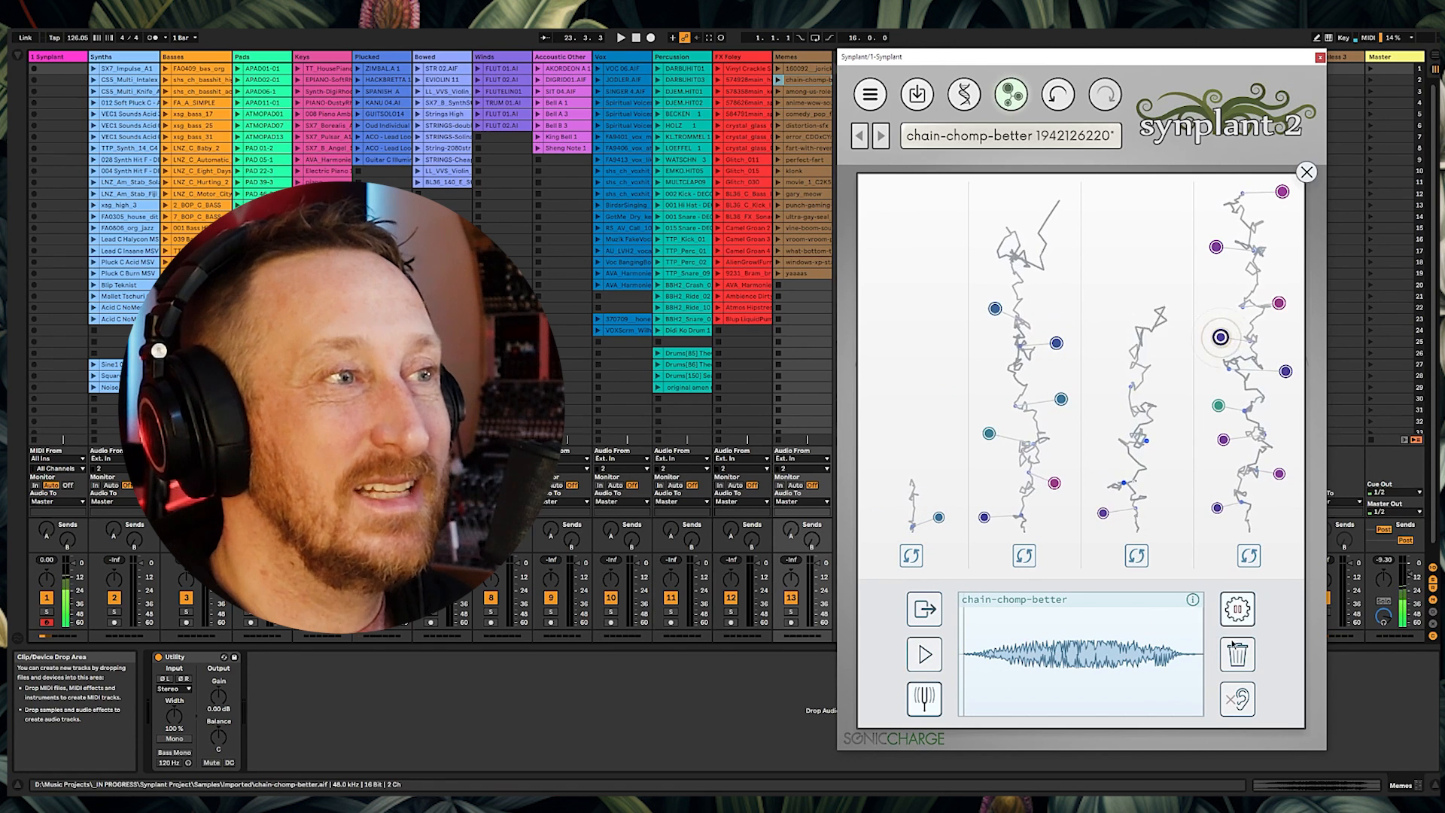
{"action": "left_click", "coordinate": [1237, 608]}
{"action": "left_click", "coordinate": [928, 665]}
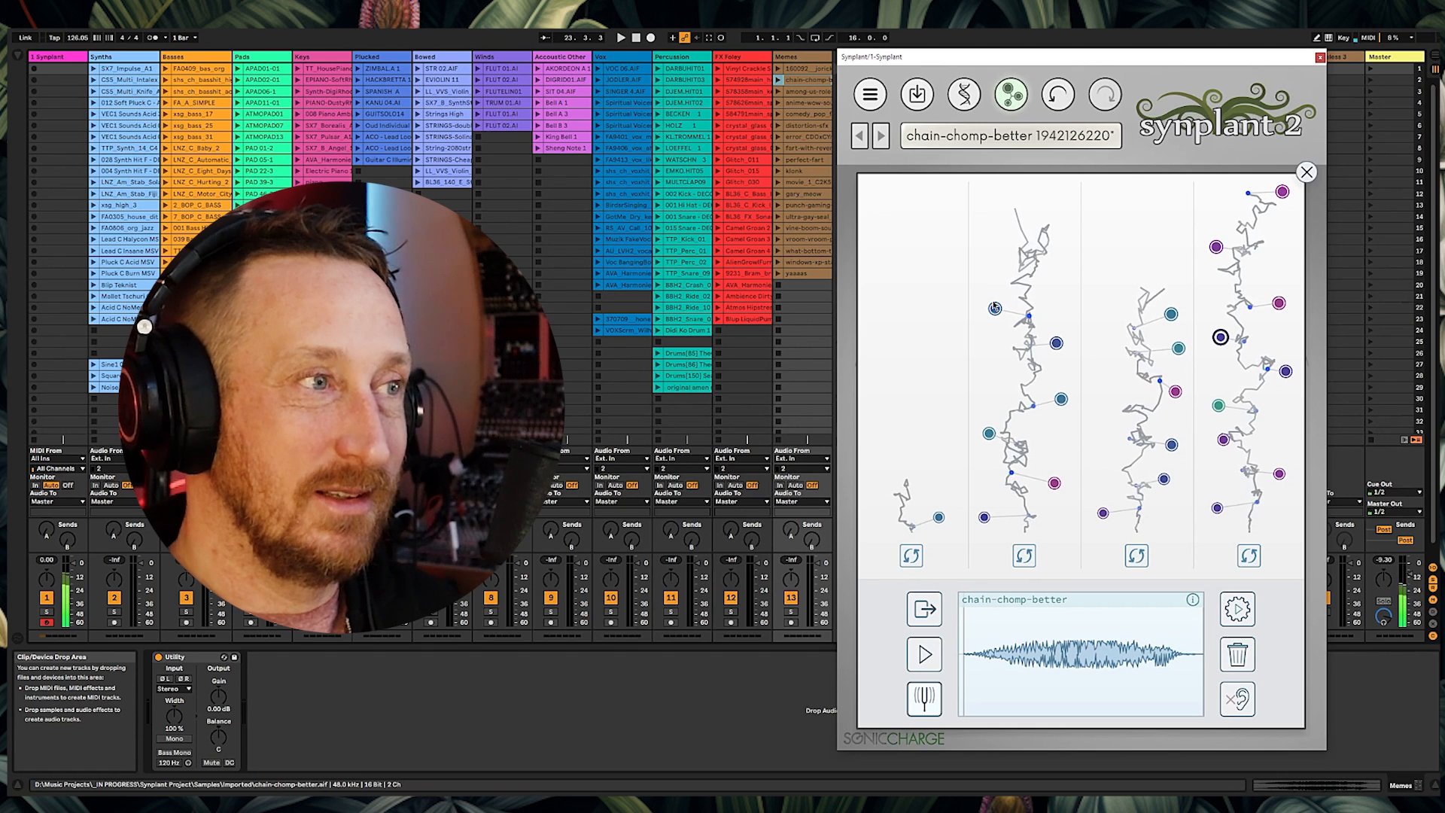
Step: Load the anime-wow-sound-effect clip as reference, preview it, and generate patches
{"action": "left_click_drag", "start_coordinate": [808, 91], "coordinate": [1020, 680]}
{"action": "left_click", "coordinate": [927, 666]}
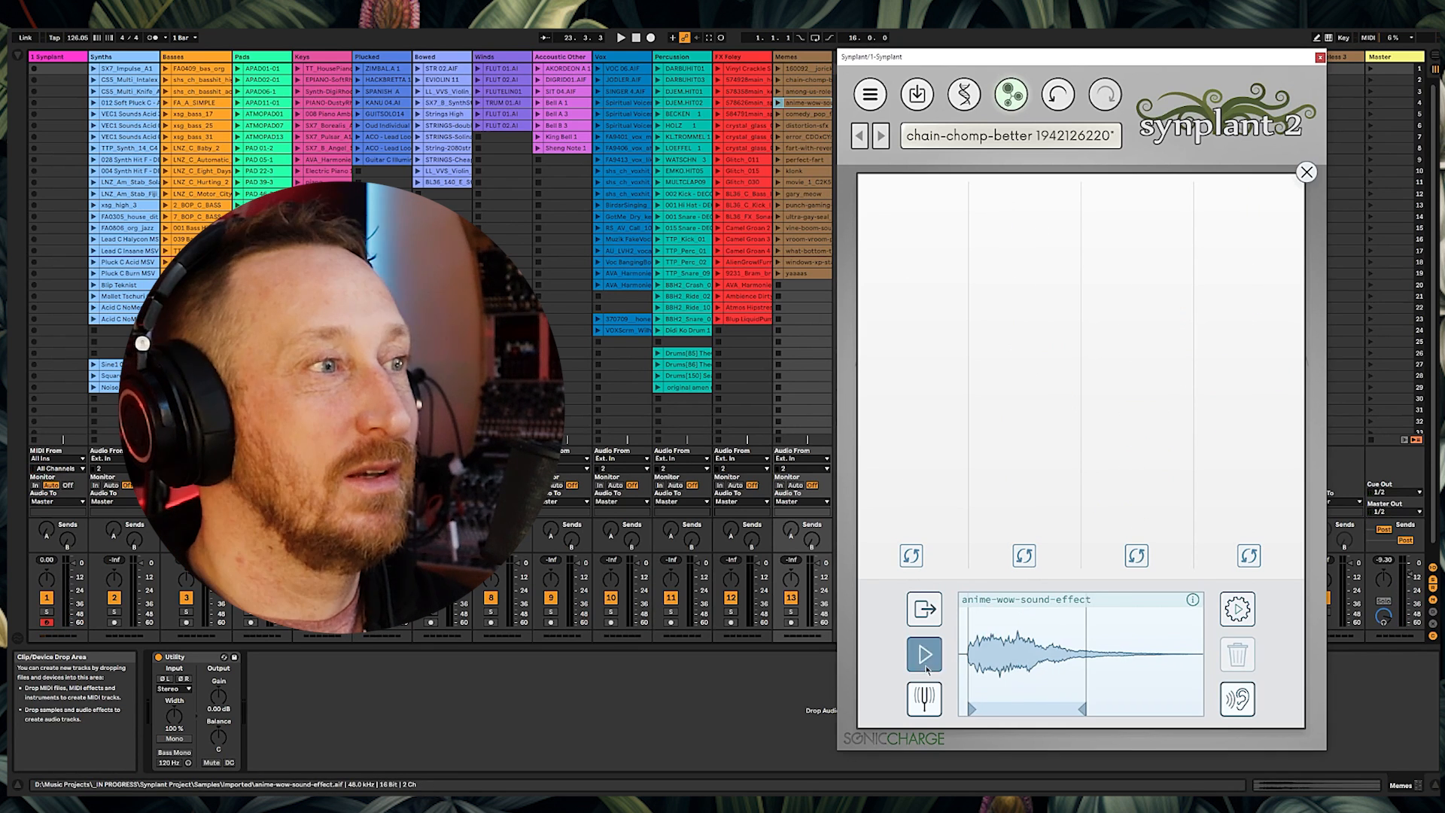
{"action": "left_click", "coordinate": [1236, 609]}
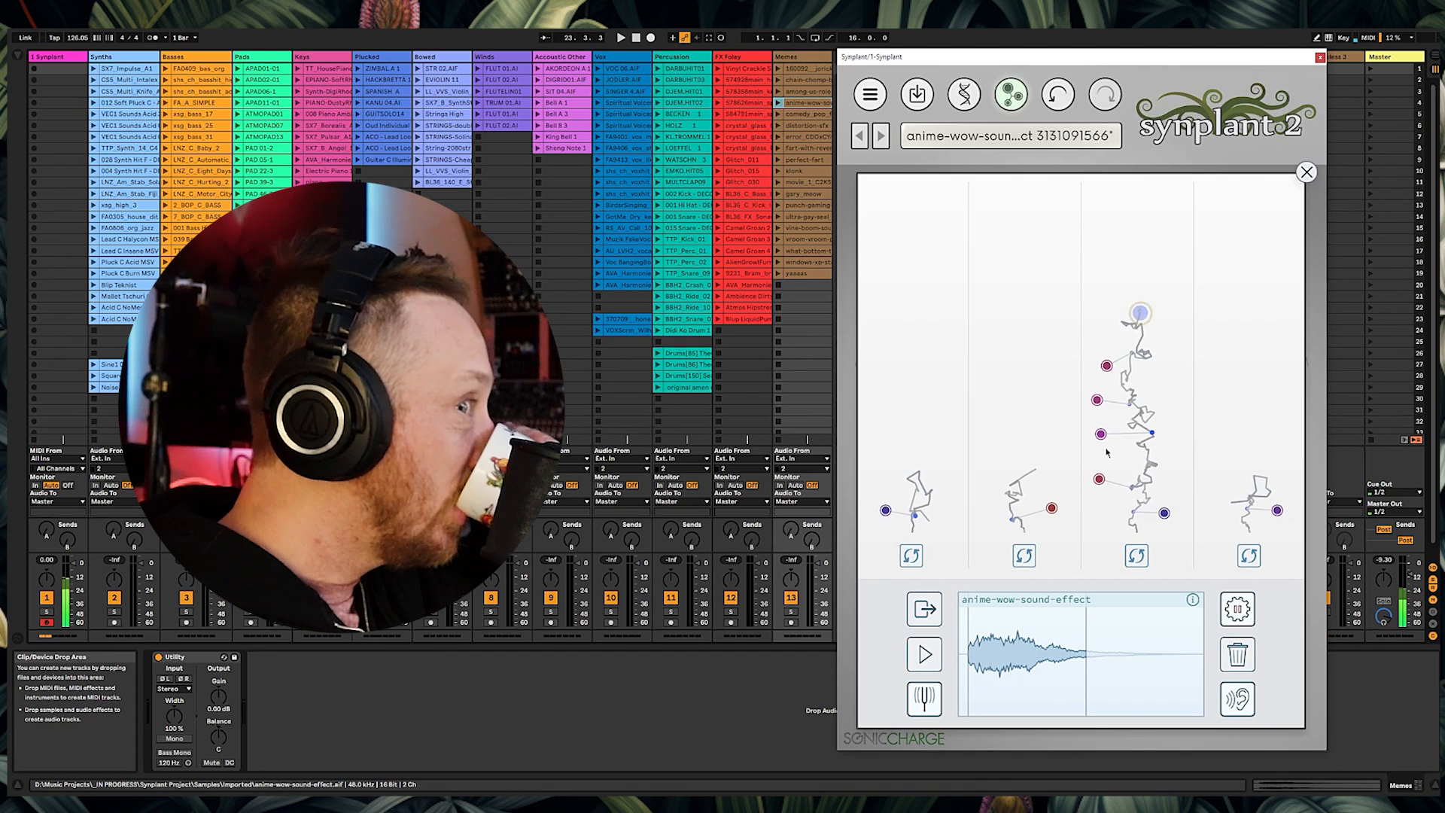
Step: Audition two of the anime-wow-sound-effect patches
{"action": "mouse_move", "coordinate": [1193, 600]}
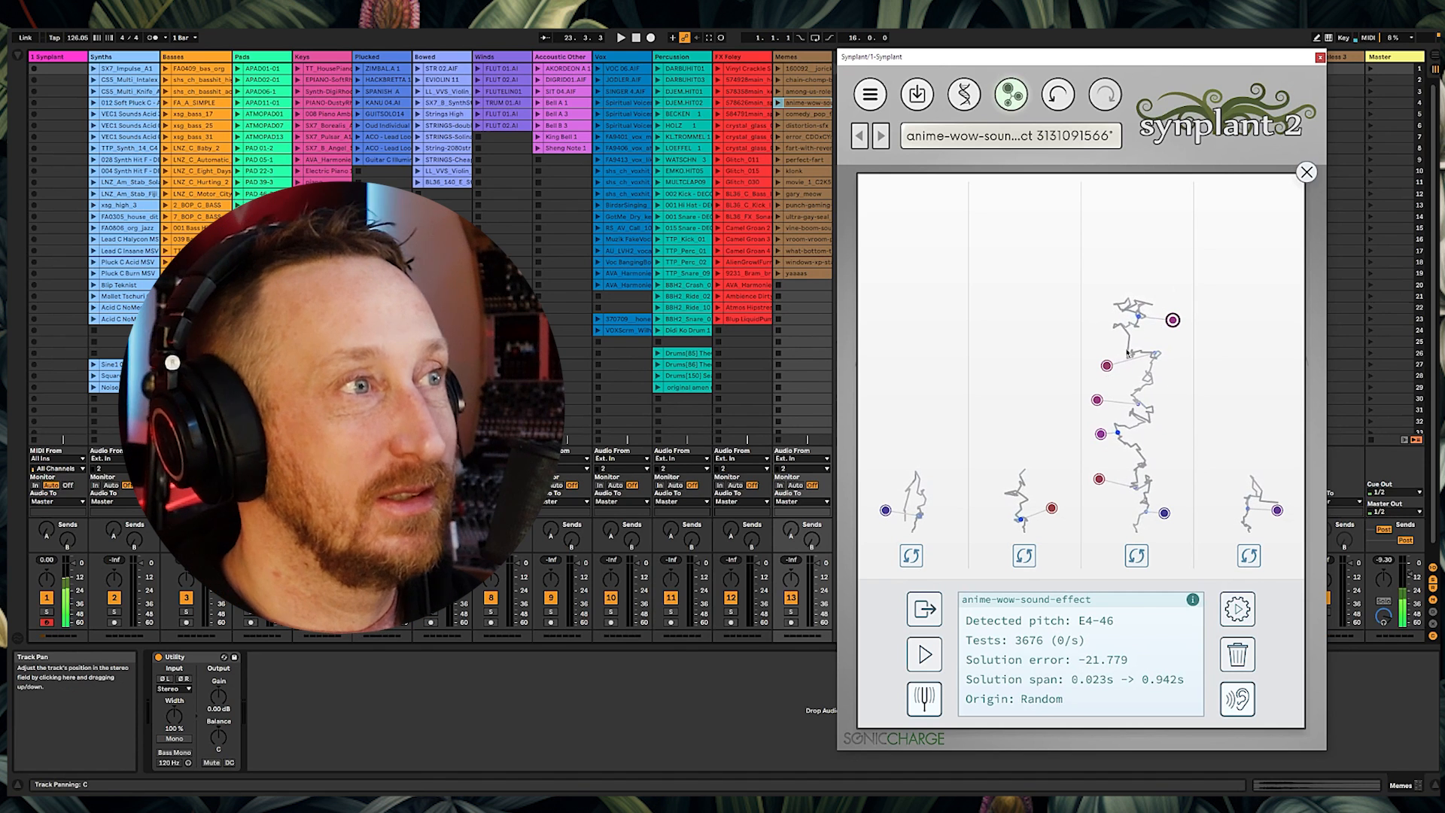
{"action": "left_click", "coordinate": [1098, 400]}
{"action": "left_click", "coordinate": [1101, 434]}
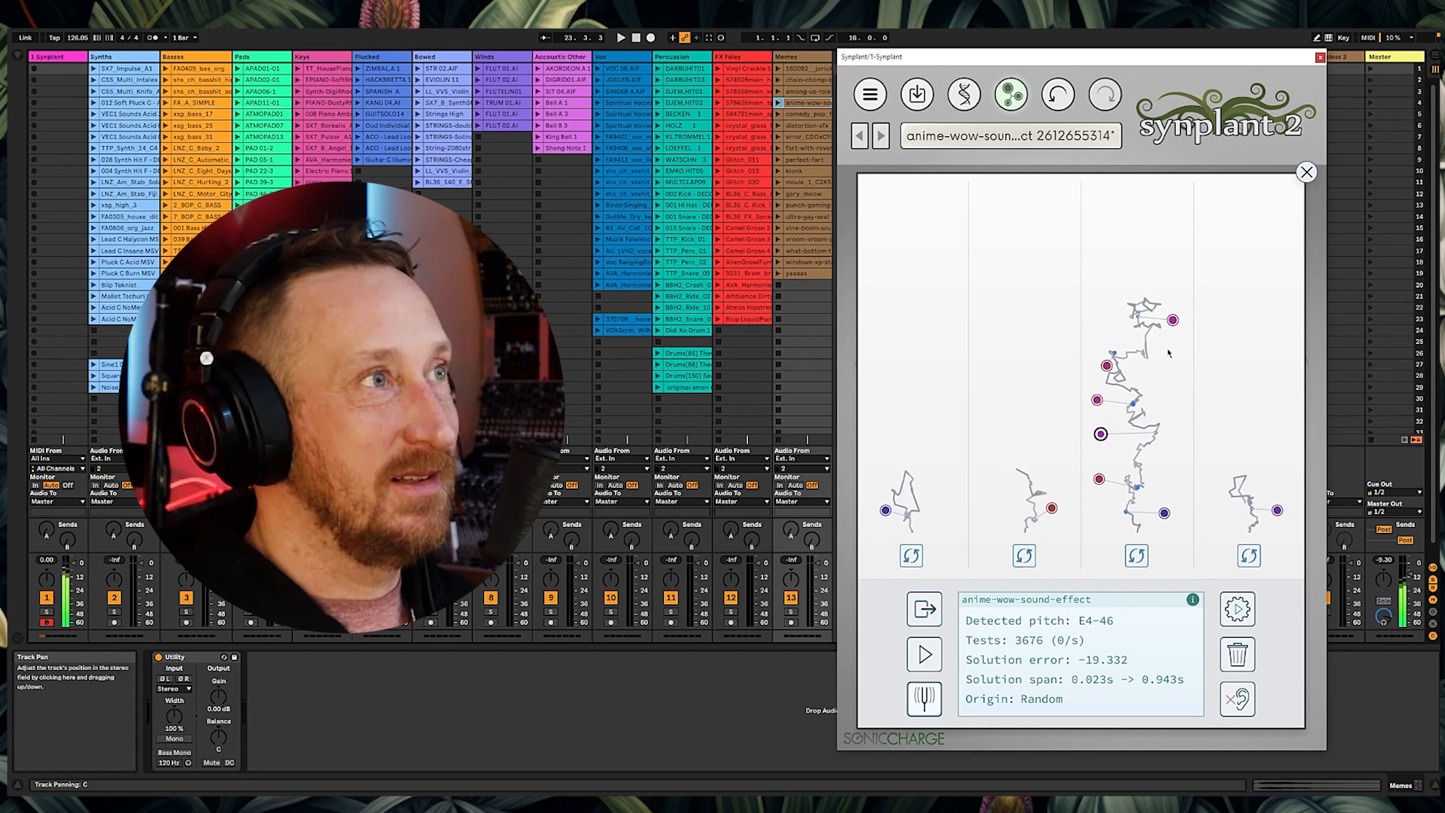
Step: Load the comedy_pop_finger_in_mouth_001 clip as reference, preview it several times, and generate patches
{"action": "left_click_drag", "start_coordinate": [804, 114], "coordinate": [1050, 650]}
{"action": "left_click", "coordinate": [919, 660]}
{"action": "left_click", "coordinate": [920, 659]}
{"action": "left_click", "coordinate": [920, 659]}
{"action": "left_click", "coordinate": [920, 659]}
{"action": "left_click", "coordinate": [919, 659]}
{"action": "left_click", "coordinate": [920, 660]}
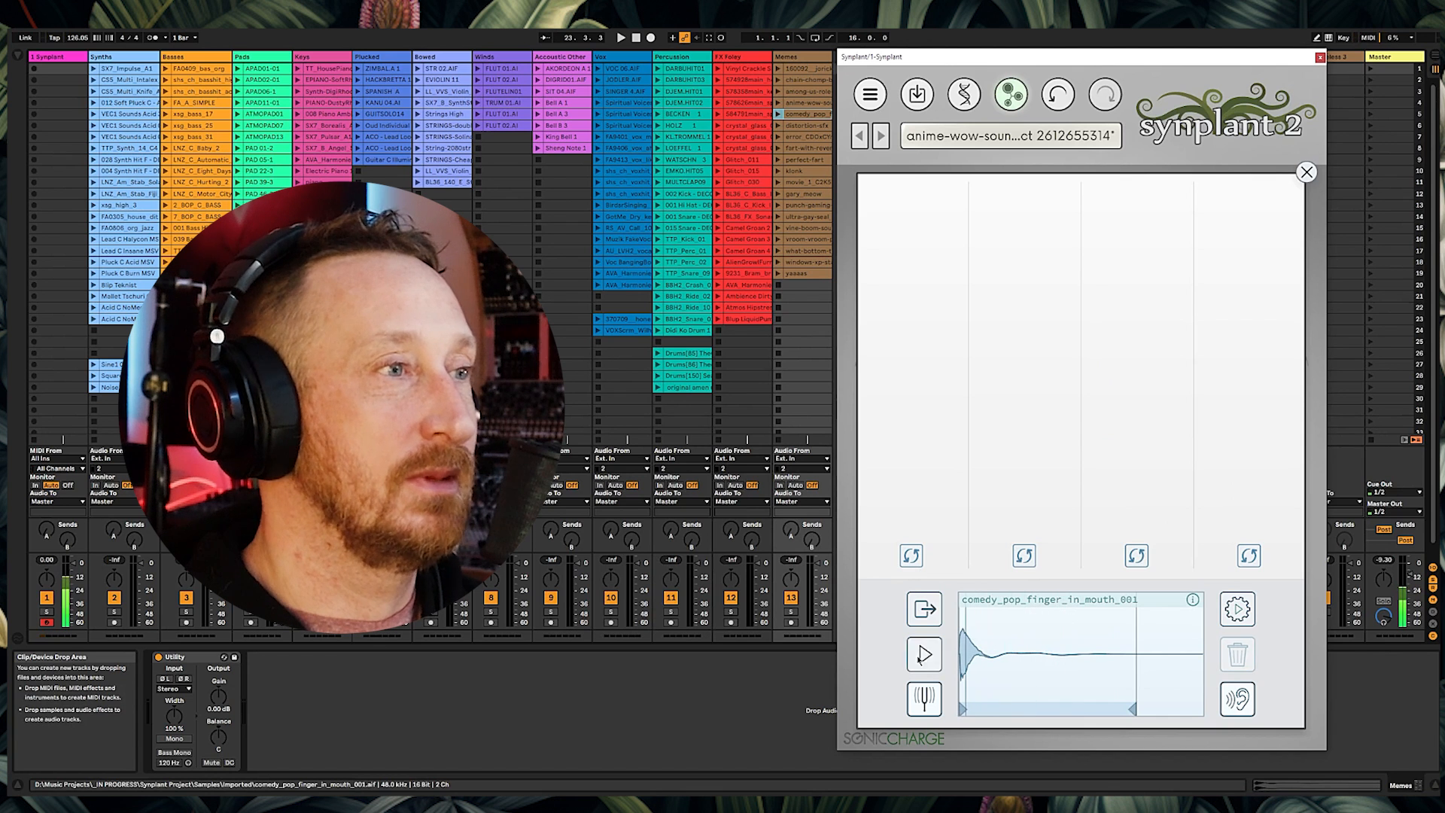
{"action": "left_click", "coordinate": [1236, 607]}
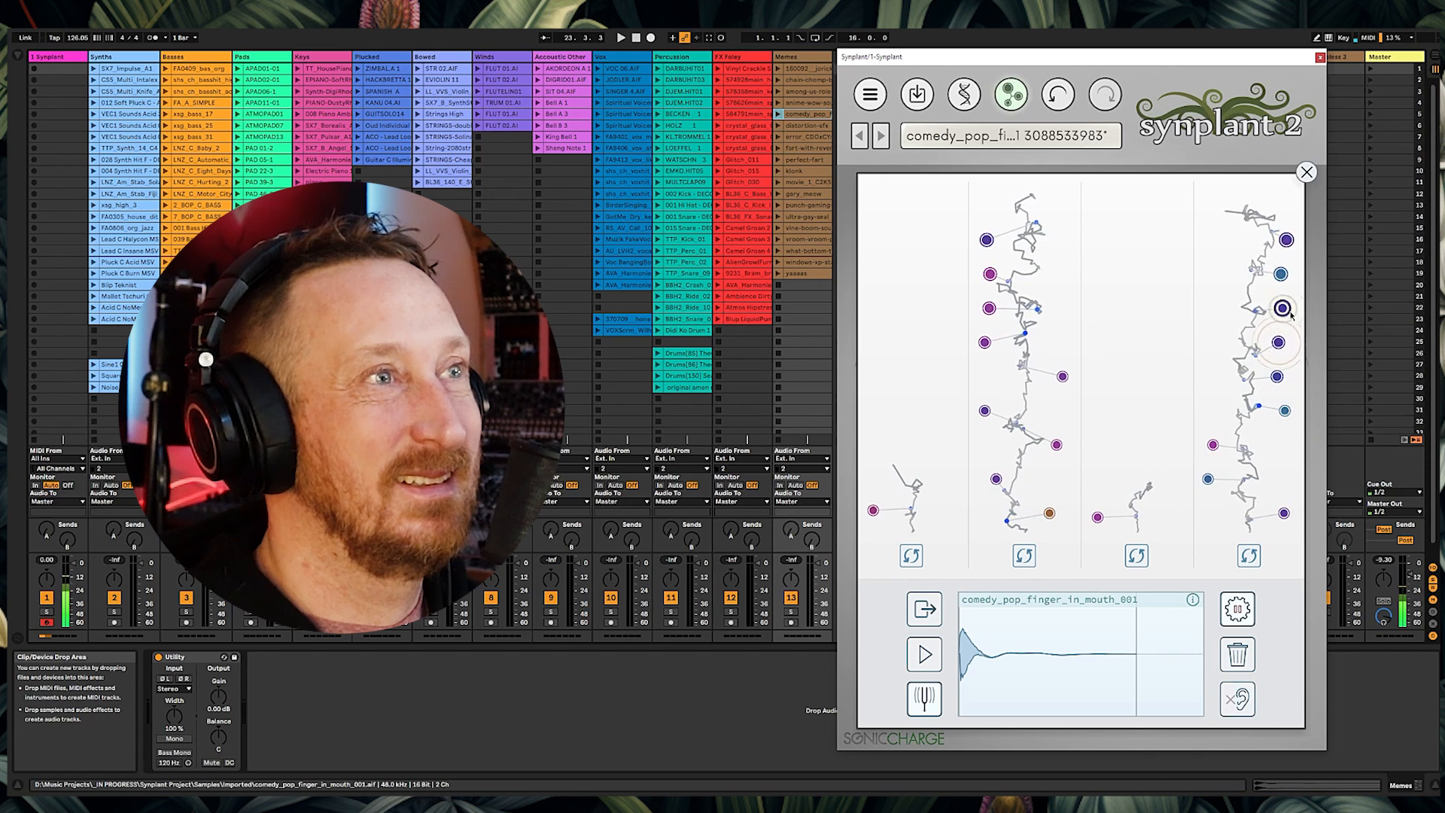
Step: Generate a new set of patches from the distortion-sfx clip as reference
{"action": "left_click", "coordinate": [1306, 174]}
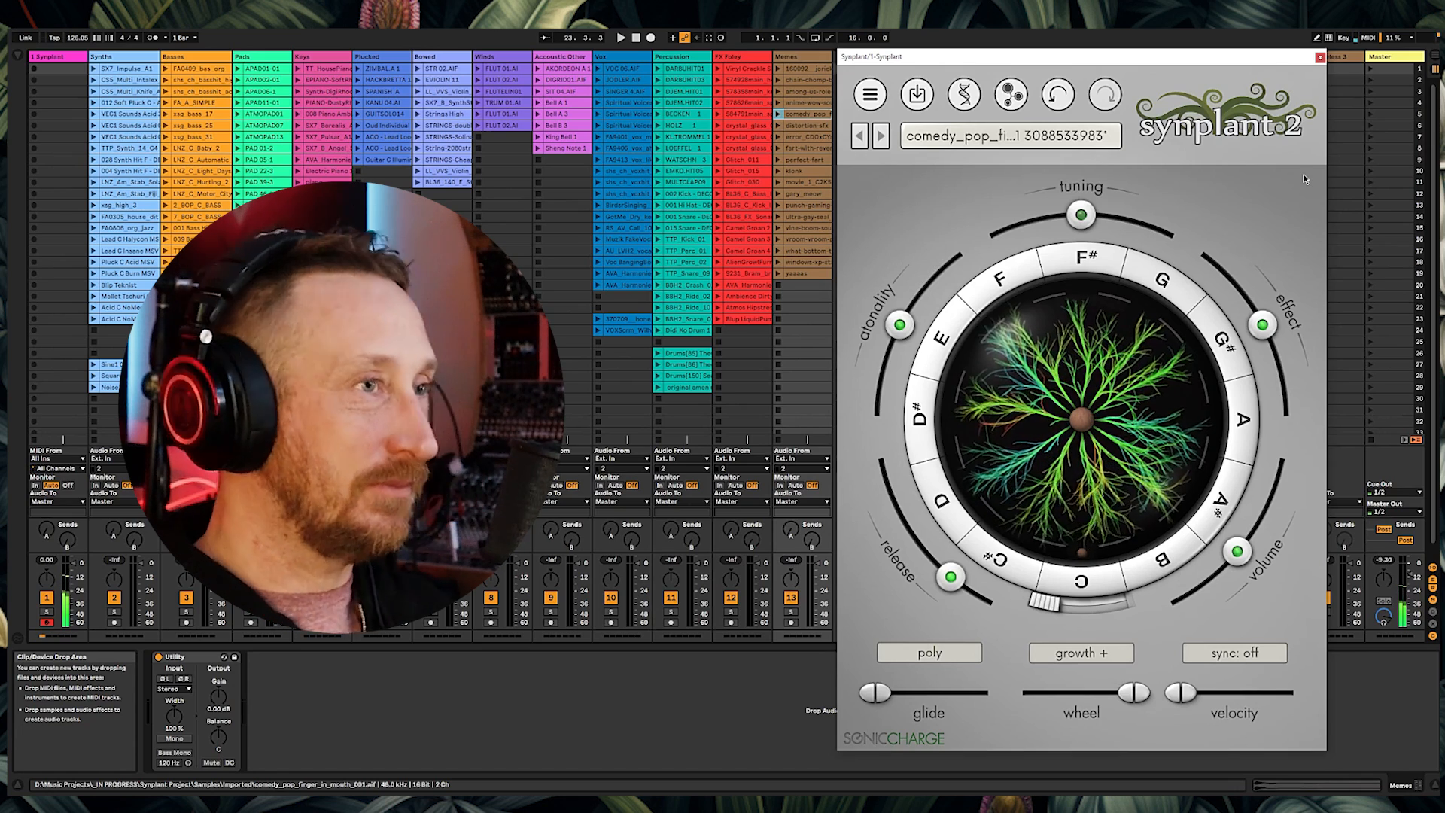
{"action": "left_click", "coordinate": [1011, 94]}
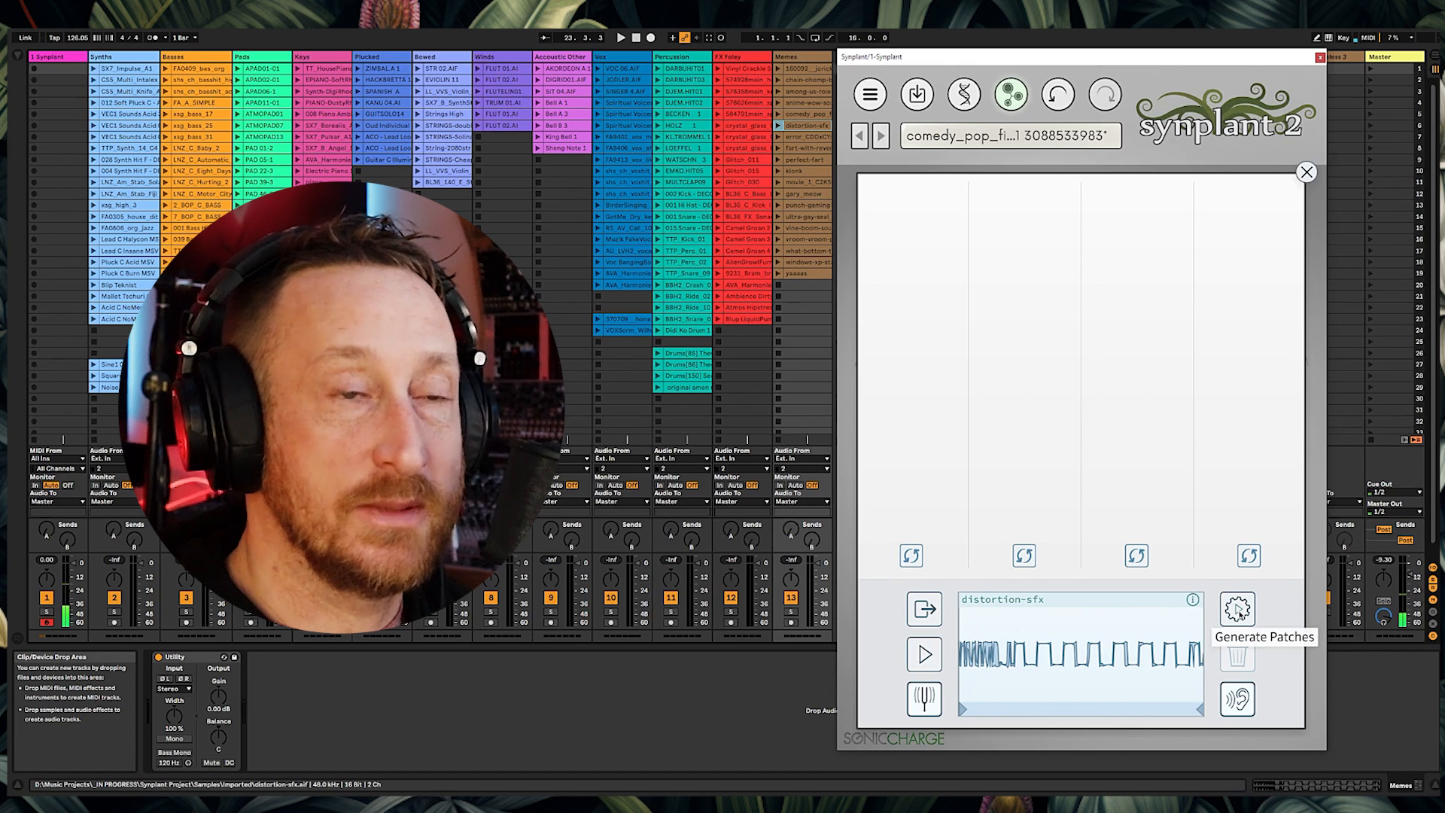
{"action": "left_click", "coordinate": [1238, 611]}
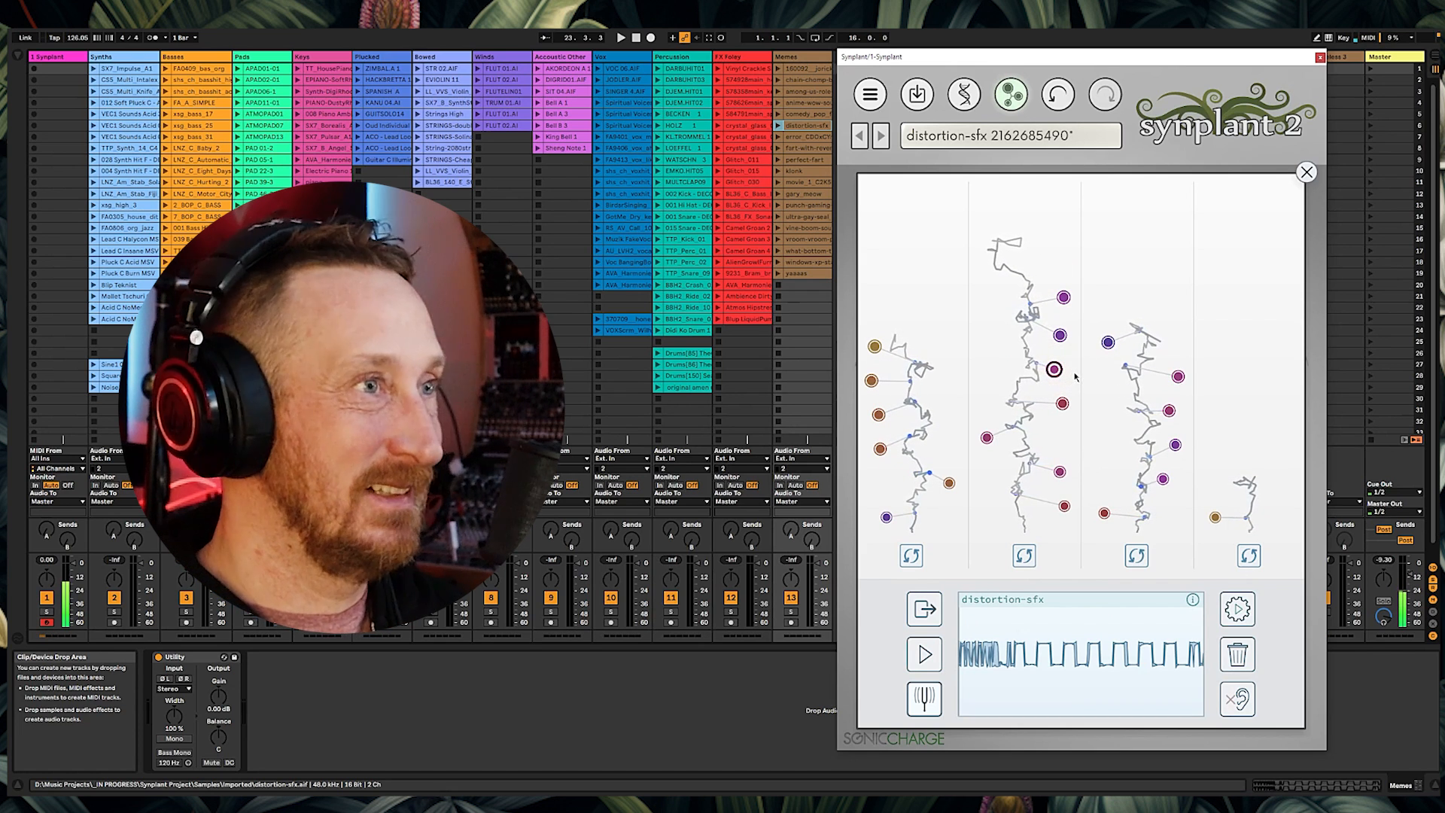
Step: Load the error_CDOxCYm clip as the reference sound and generate patches from it
{"action": "key", "text": "Down"}
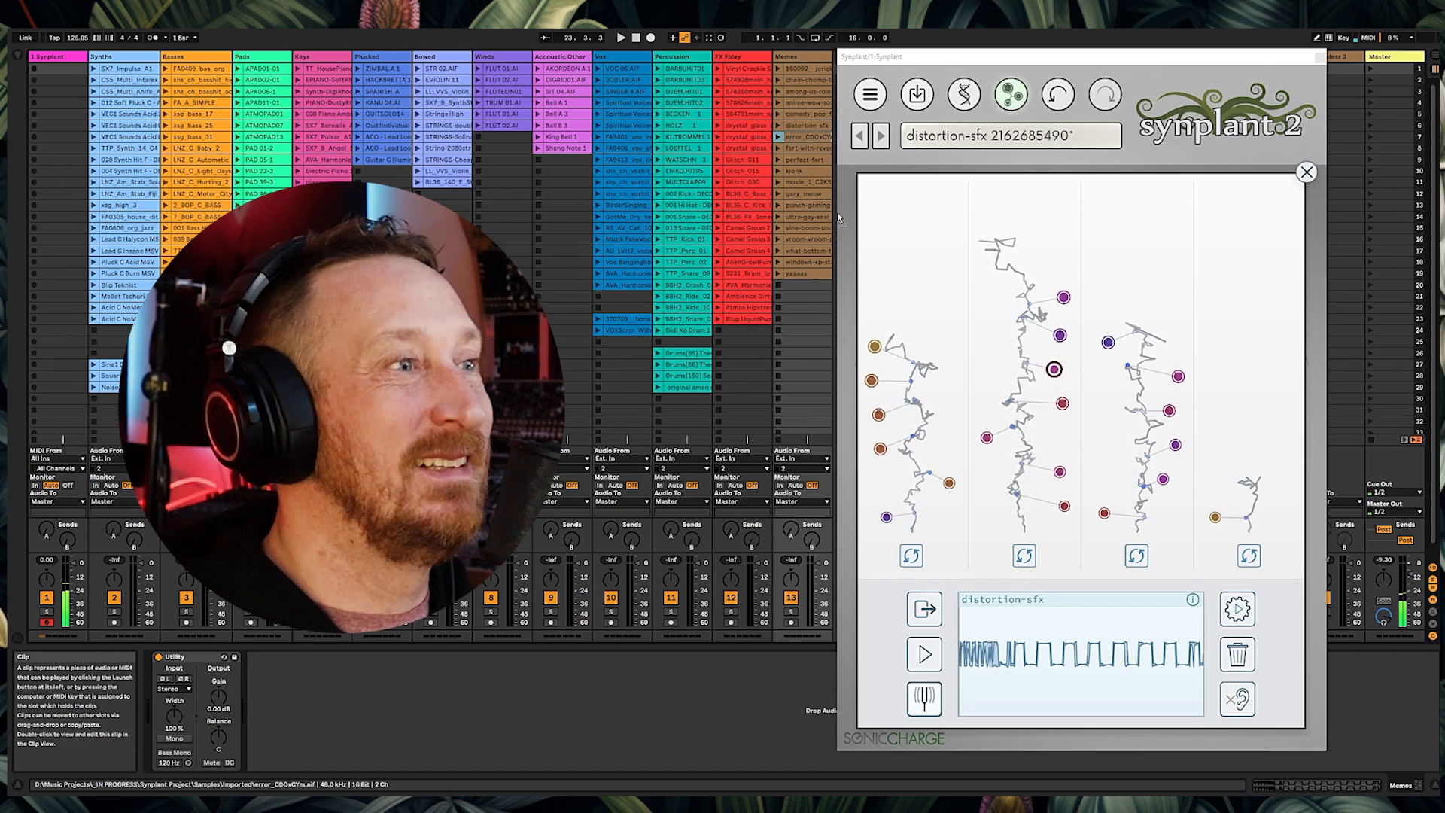
{"action": "left_click_drag", "start_coordinate": [1075, 660], "coordinate": [1075, 659]}
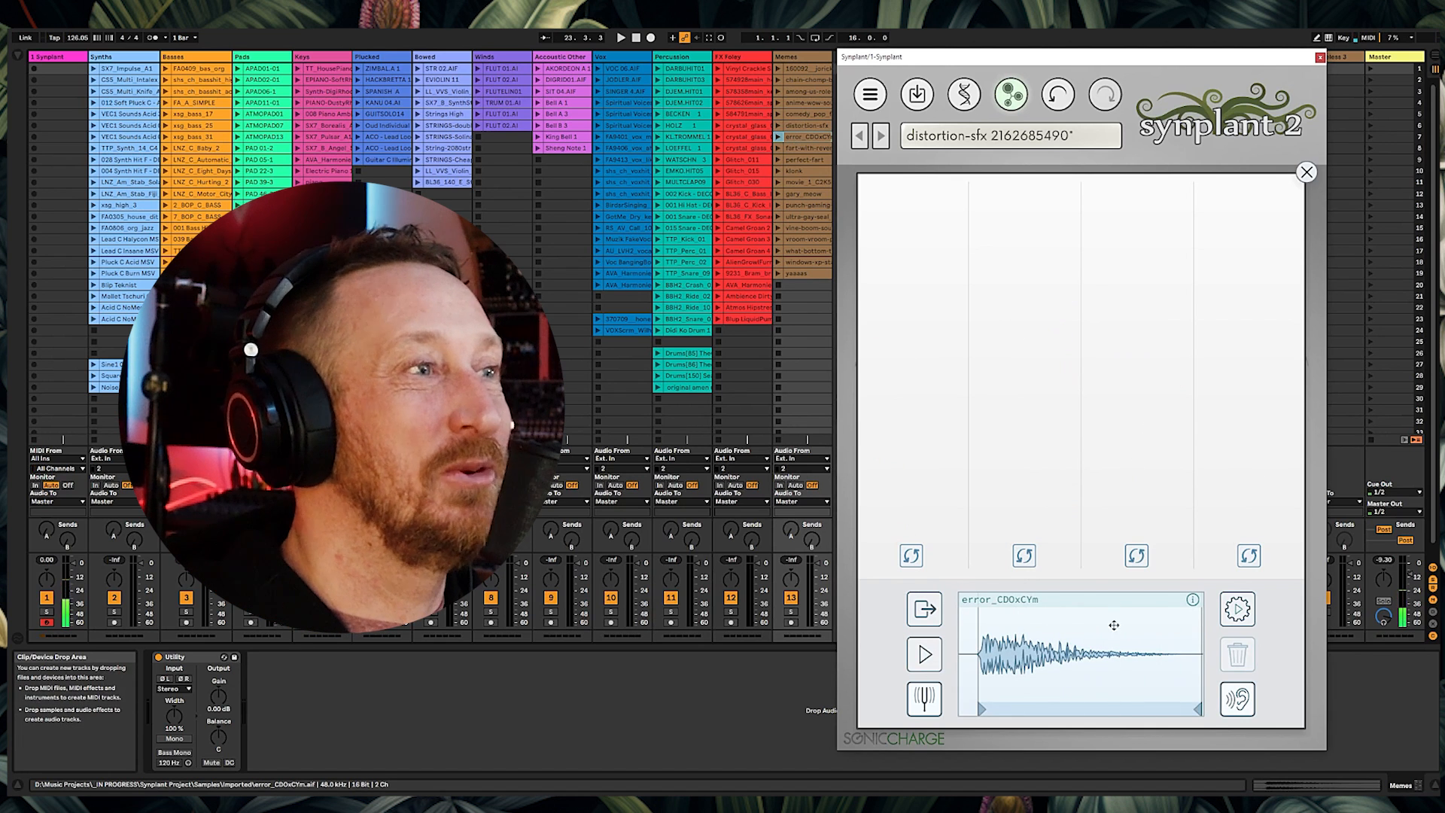
{"action": "left_click", "coordinate": [1244, 607]}
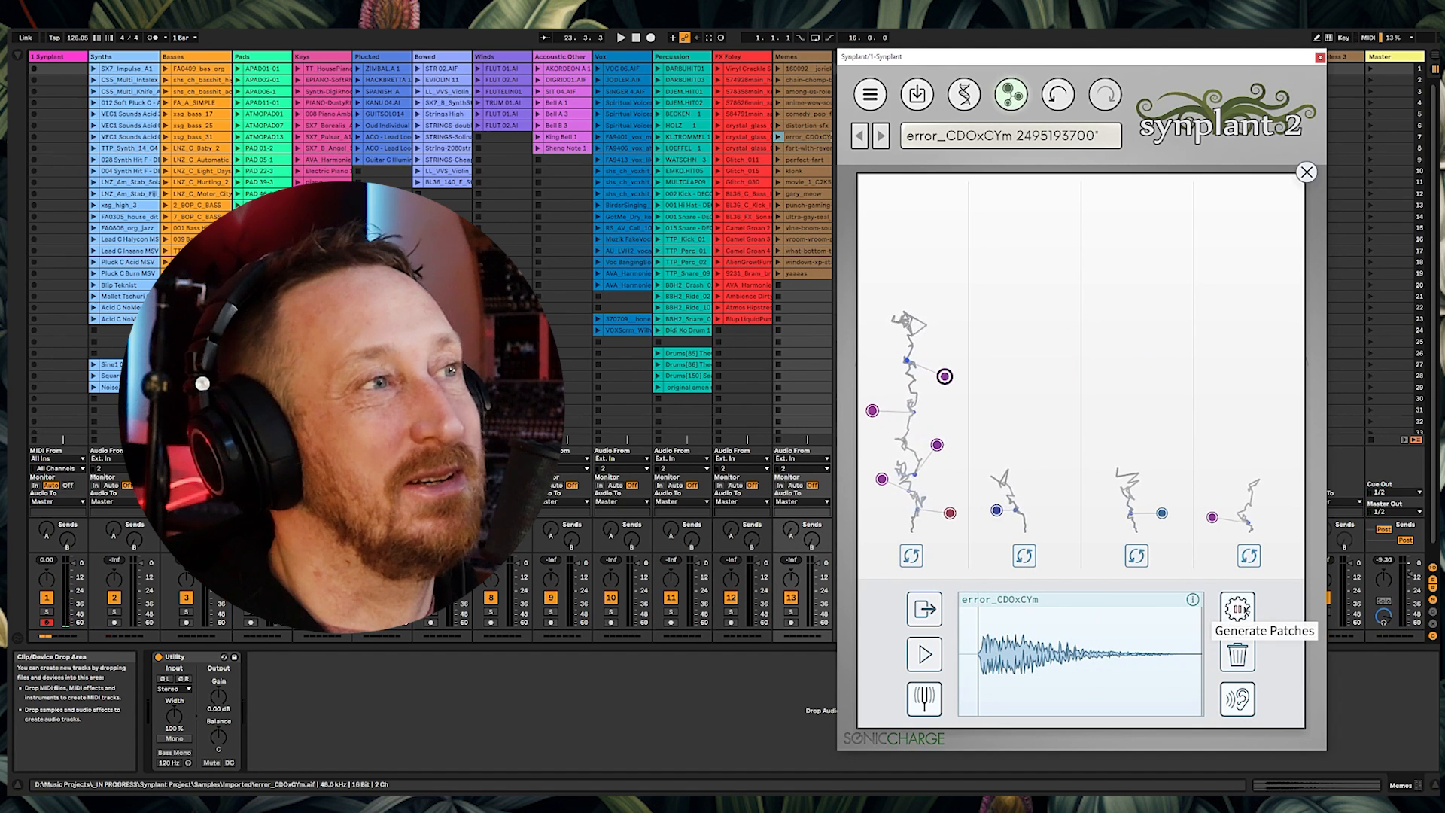
Step: Audition several of the error_CDOxCYm patches, then close the Genopatch view
{"action": "left_click", "coordinate": [945, 377]}
{"action": "left_click", "coordinate": [873, 411]}
{"action": "left_click", "coordinate": [934, 442]}
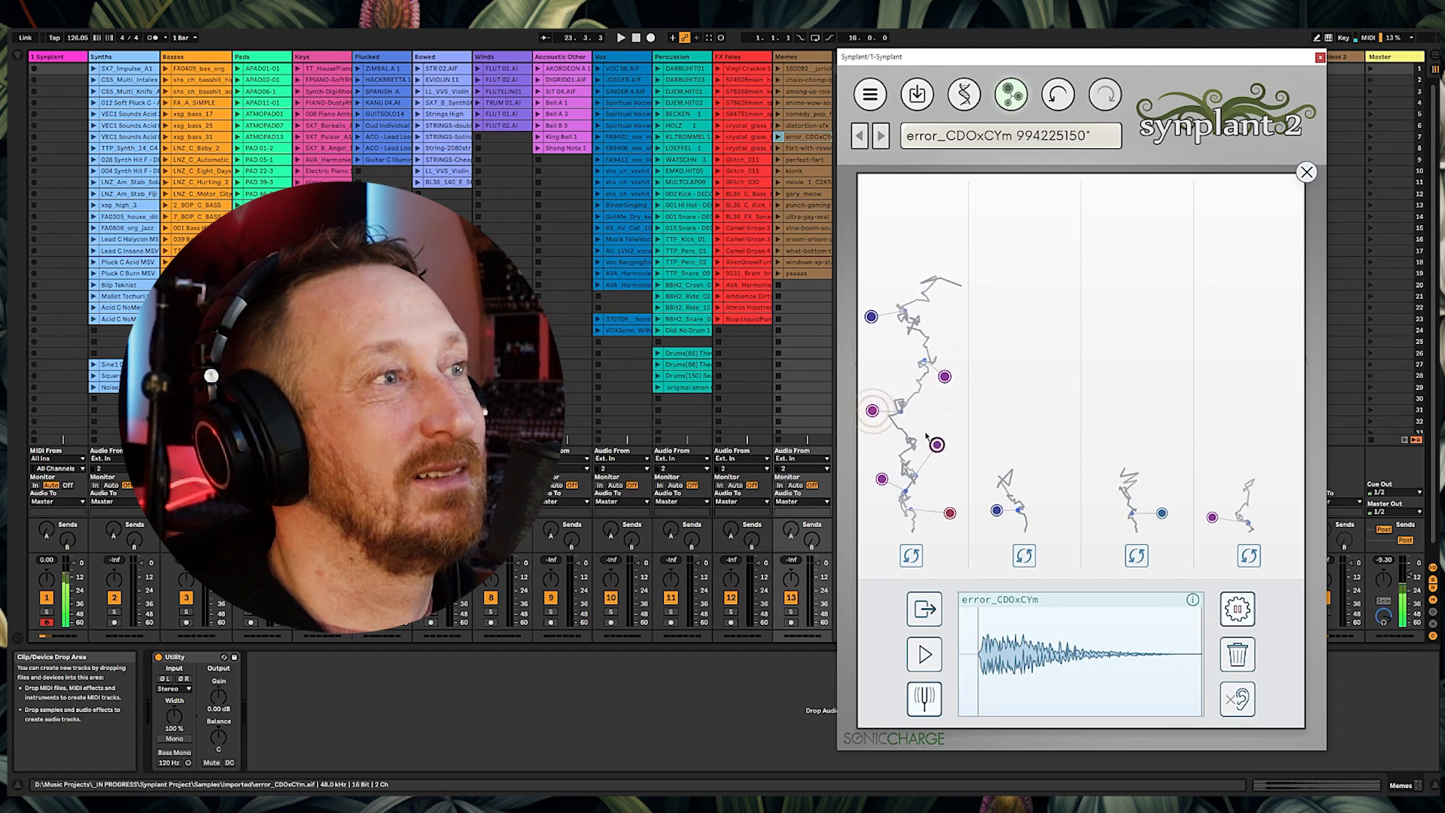
{"action": "left_click", "coordinate": [883, 478]}
{"action": "left_click", "coordinate": [931, 452]}
{"action": "left_click", "coordinate": [883, 479]}
{"action": "left_click", "coordinate": [872, 410]}
{"action": "left_click", "coordinate": [871, 316]}
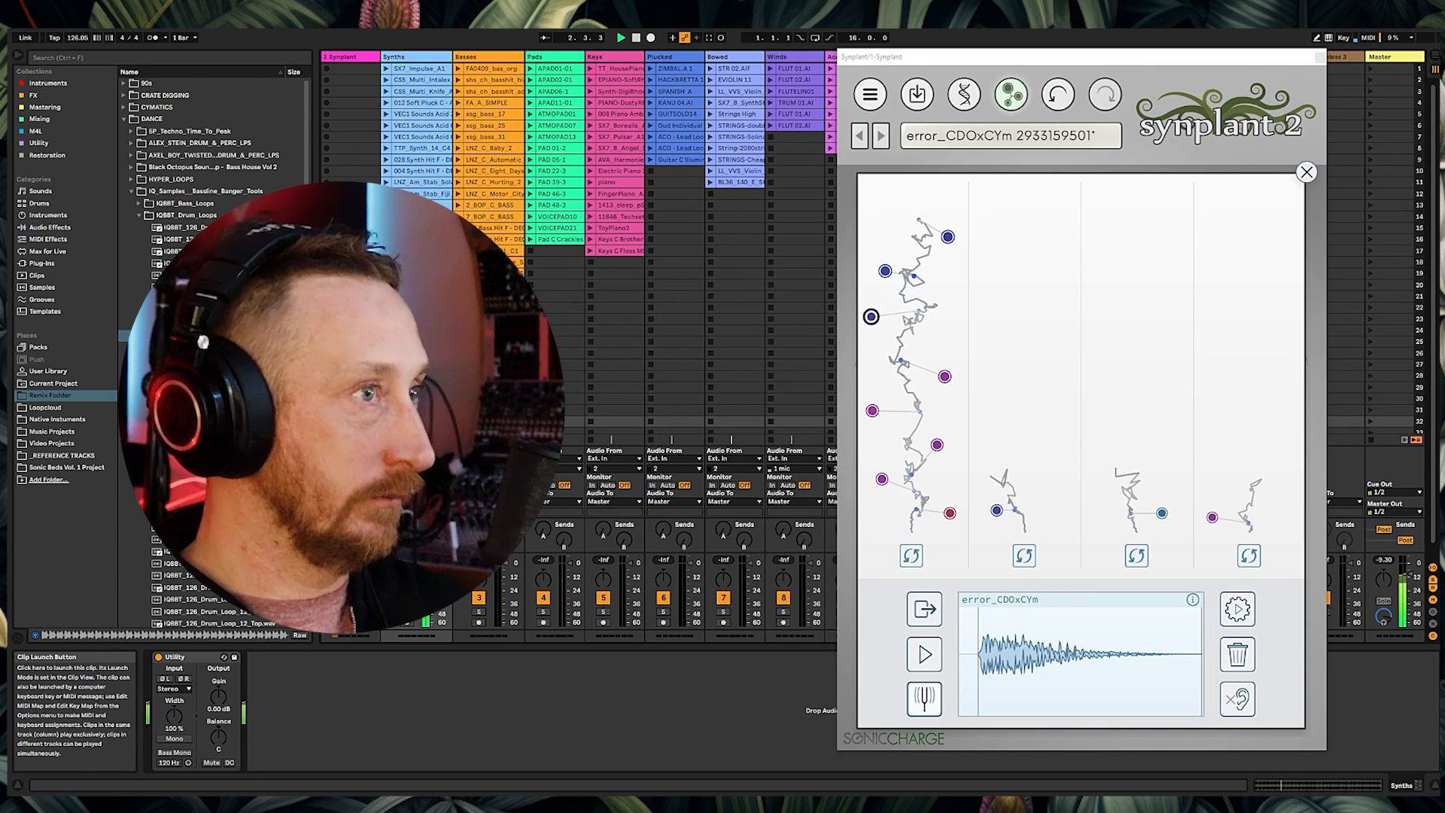
{"action": "left_click", "coordinate": [1307, 172]}
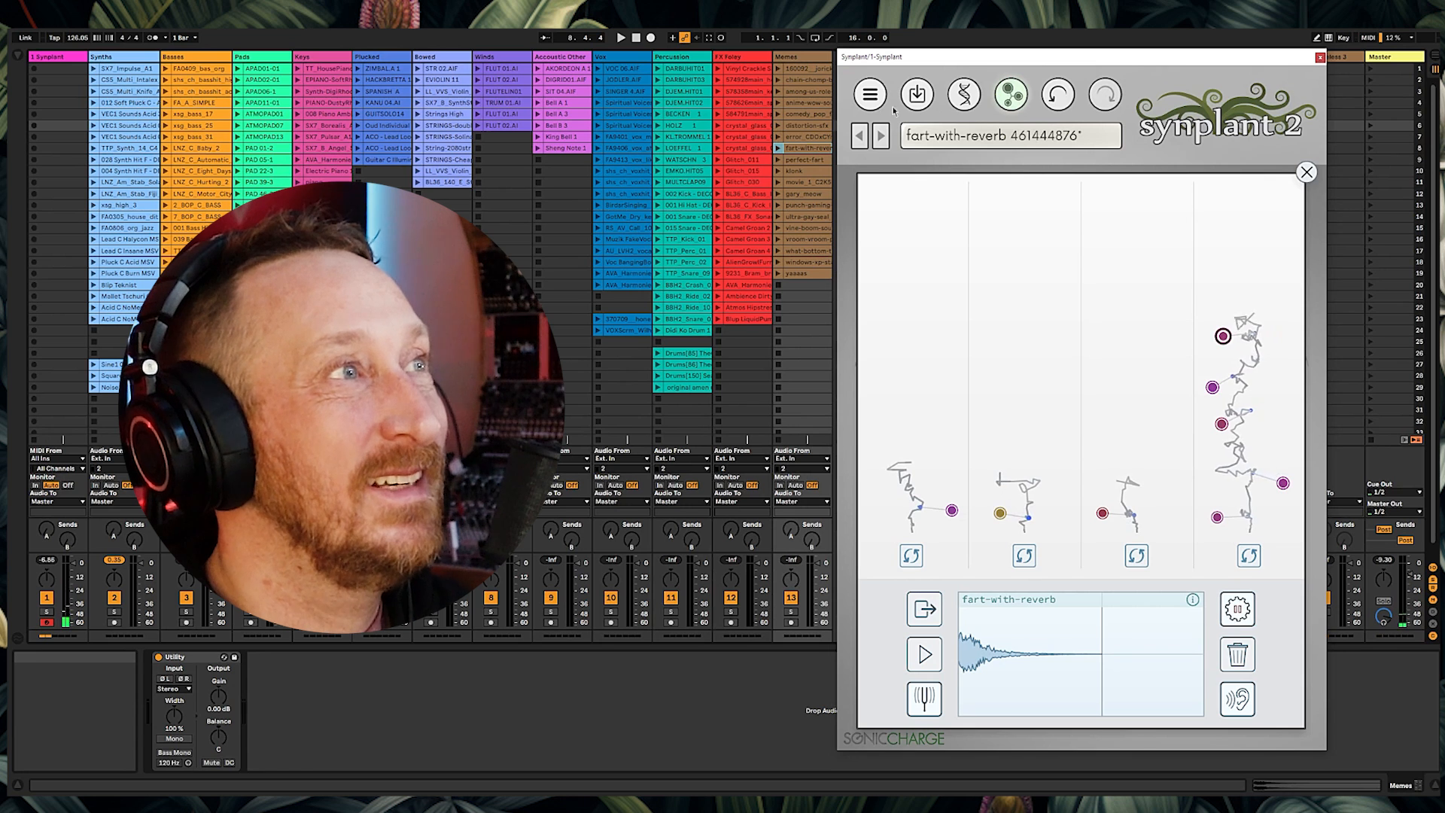
Step: Bring up the patches generated from the fart-with-reverb clip and audition one of them
{"action": "left_click", "coordinate": [871, 95]}
{"action": "left_click", "coordinate": [936, 193]}
{"action": "left_click", "coordinate": [1212, 387]}
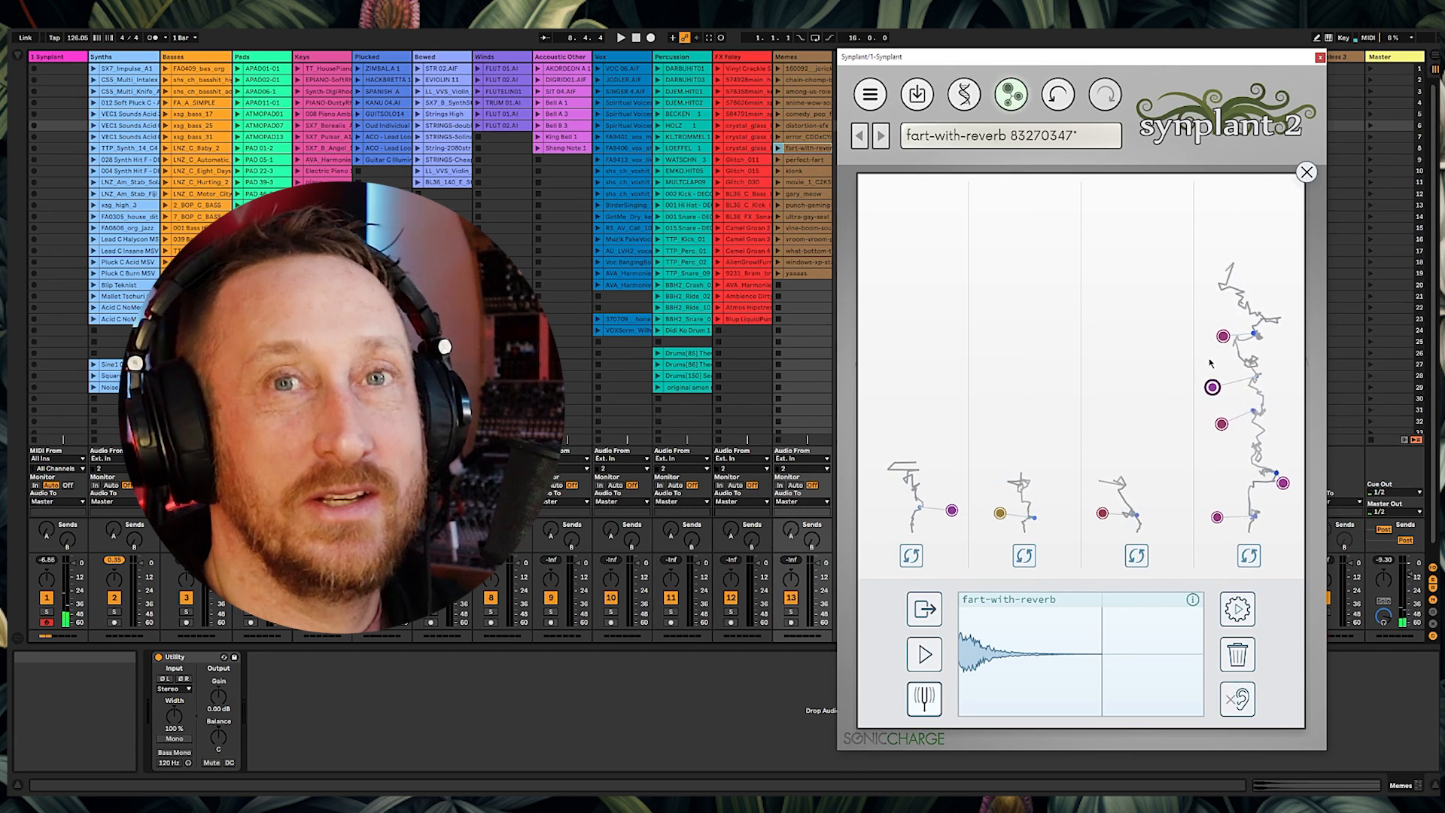
{"action": "left_click", "coordinate": [1212, 387]}
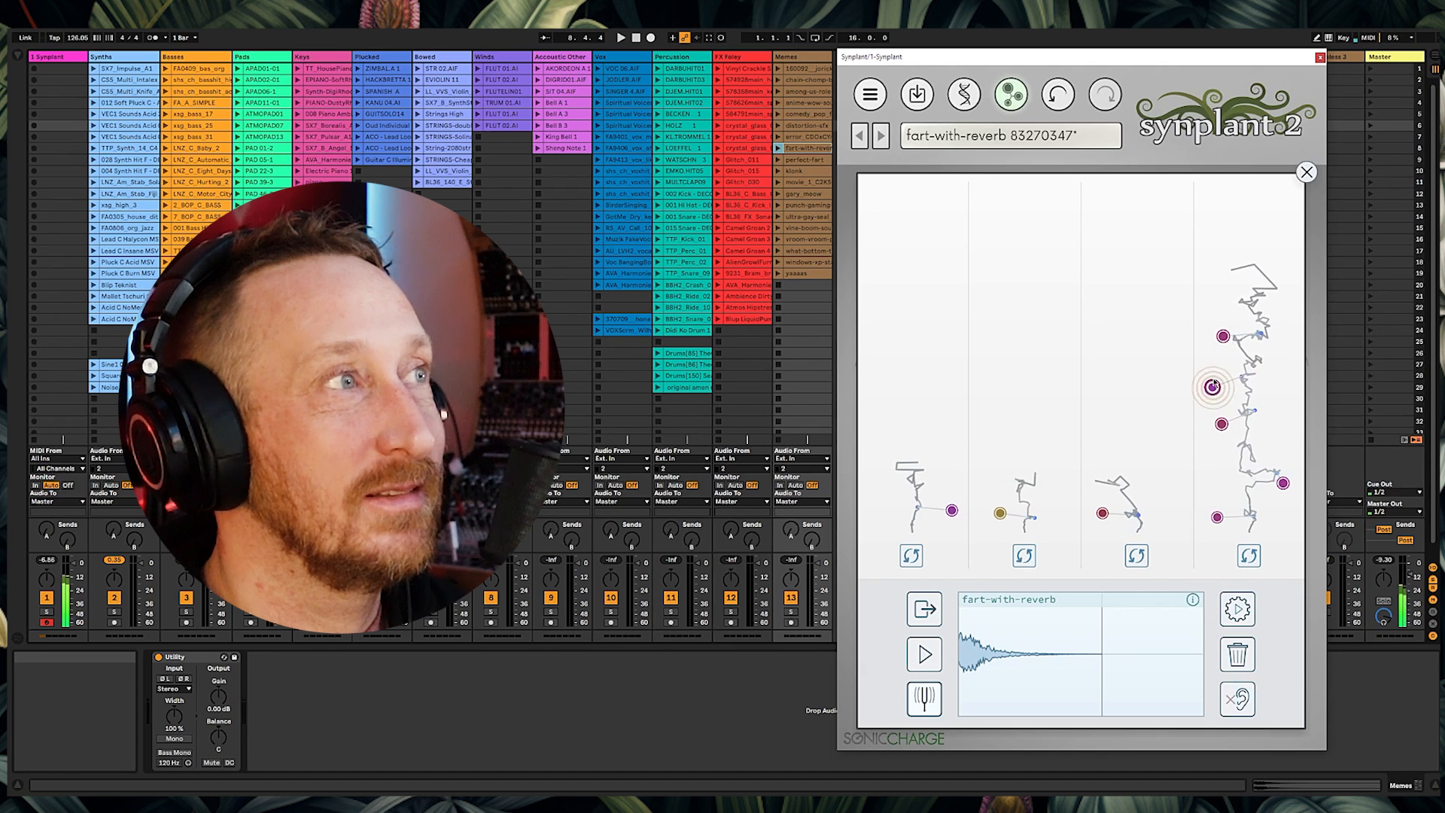
Step: Load the perfect-fart clip as reference, preview it, generate patches, and audition one
{"action": "left_click_drag", "start_coordinate": [804, 160], "coordinate": [934, 648]}
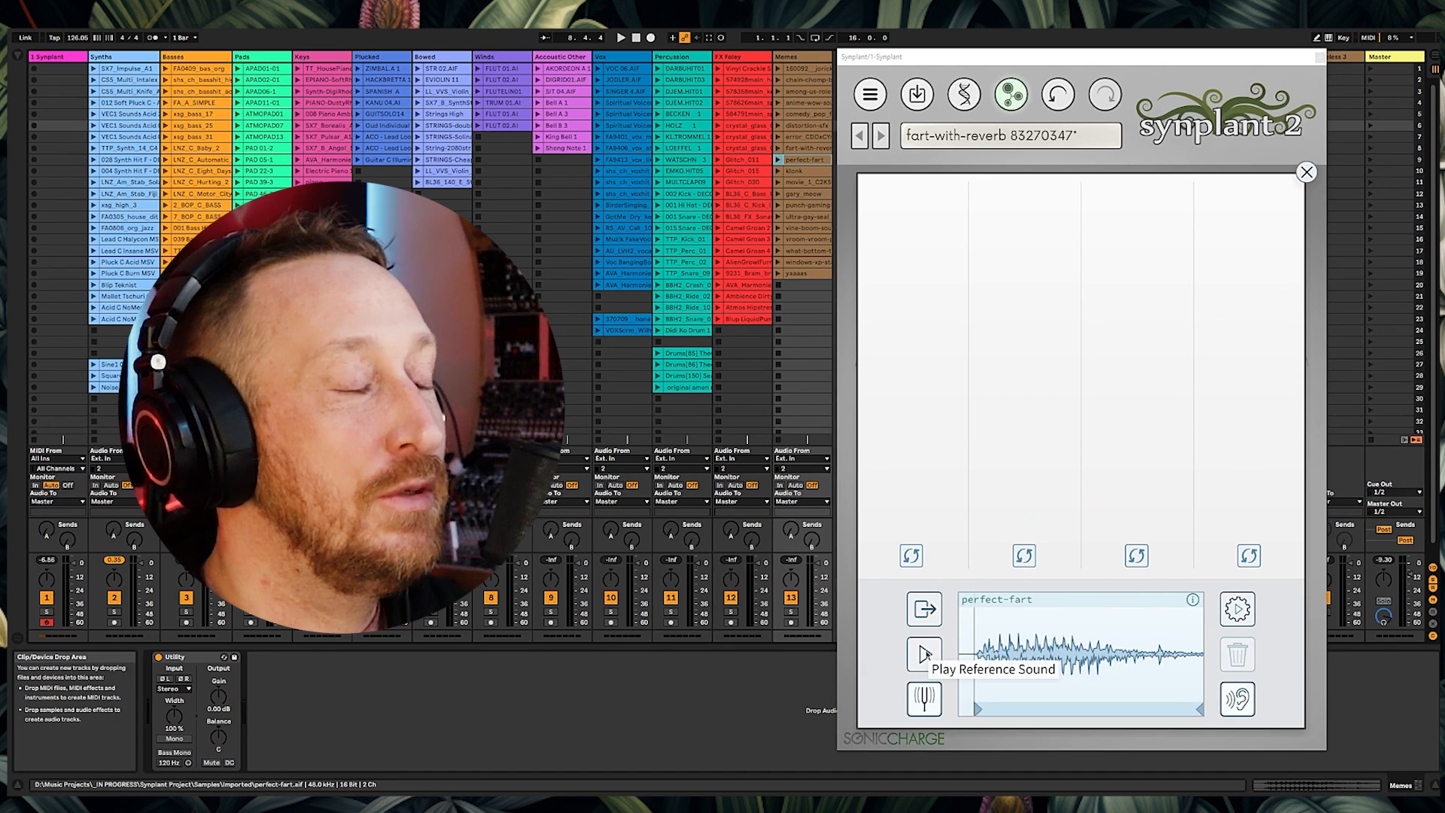
{"action": "left_click", "coordinate": [925, 656]}
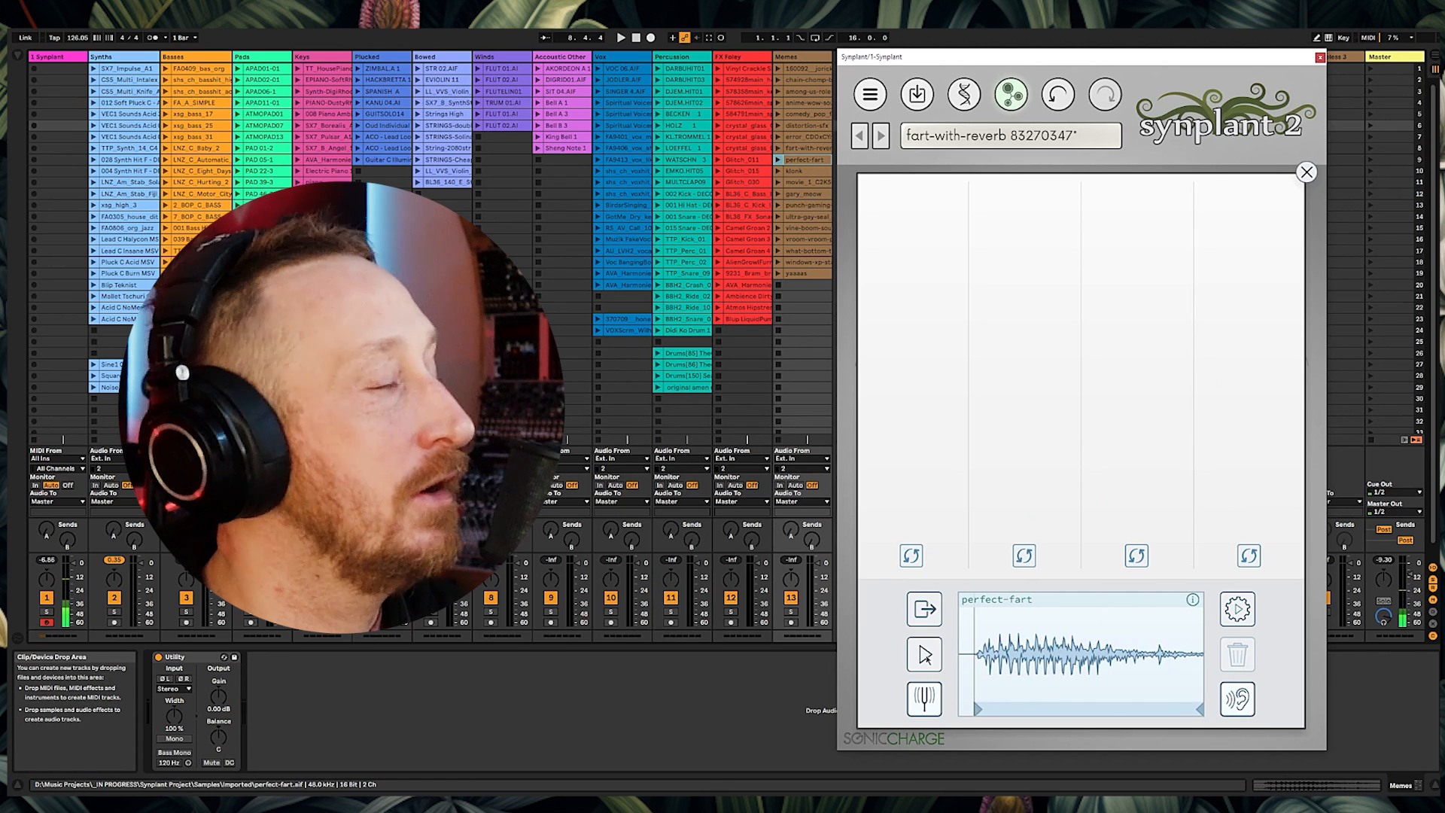
{"action": "left_click", "coordinate": [925, 656]}
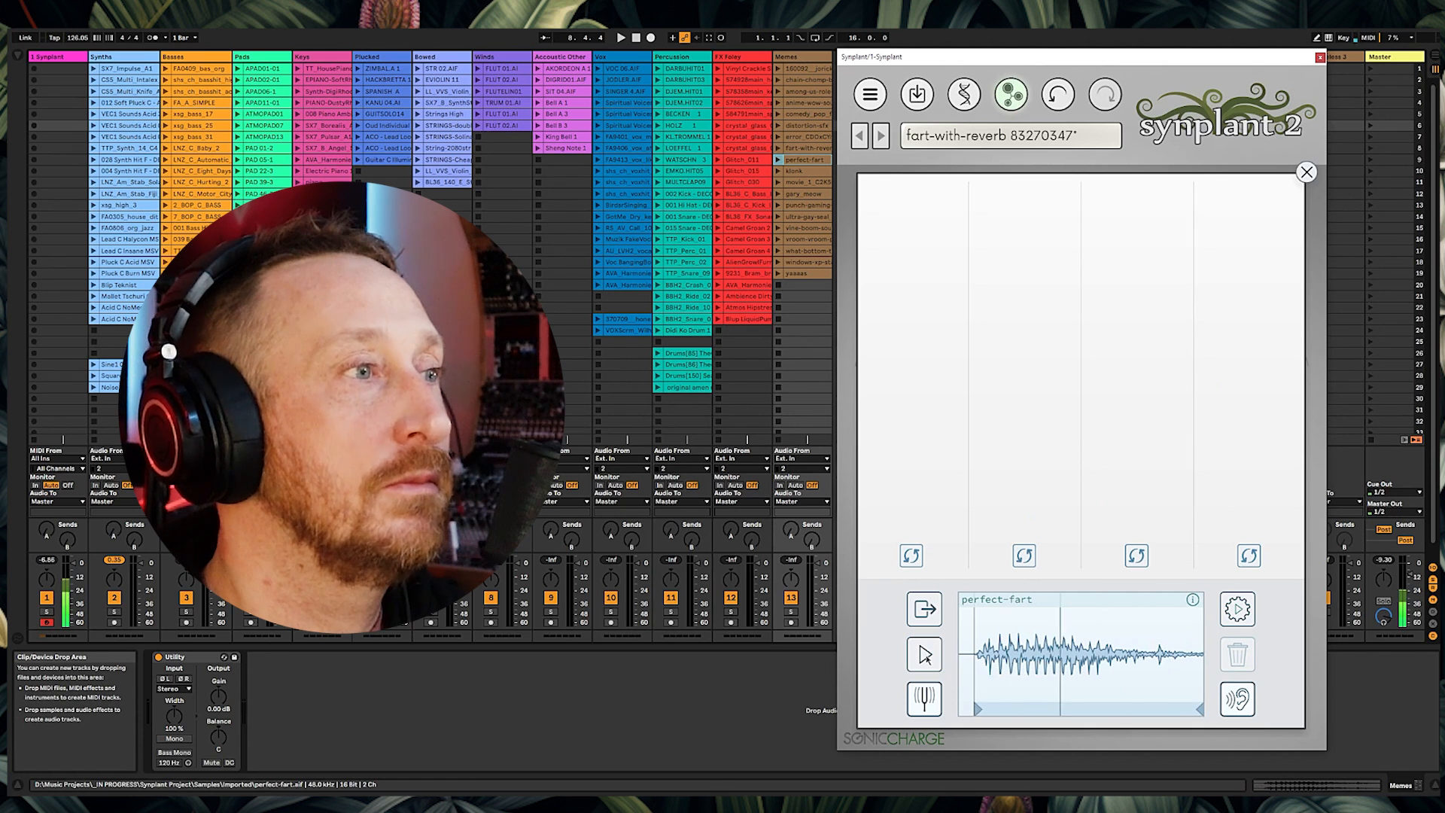
{"action": "left_click", "coordinate": [1239, 611]}
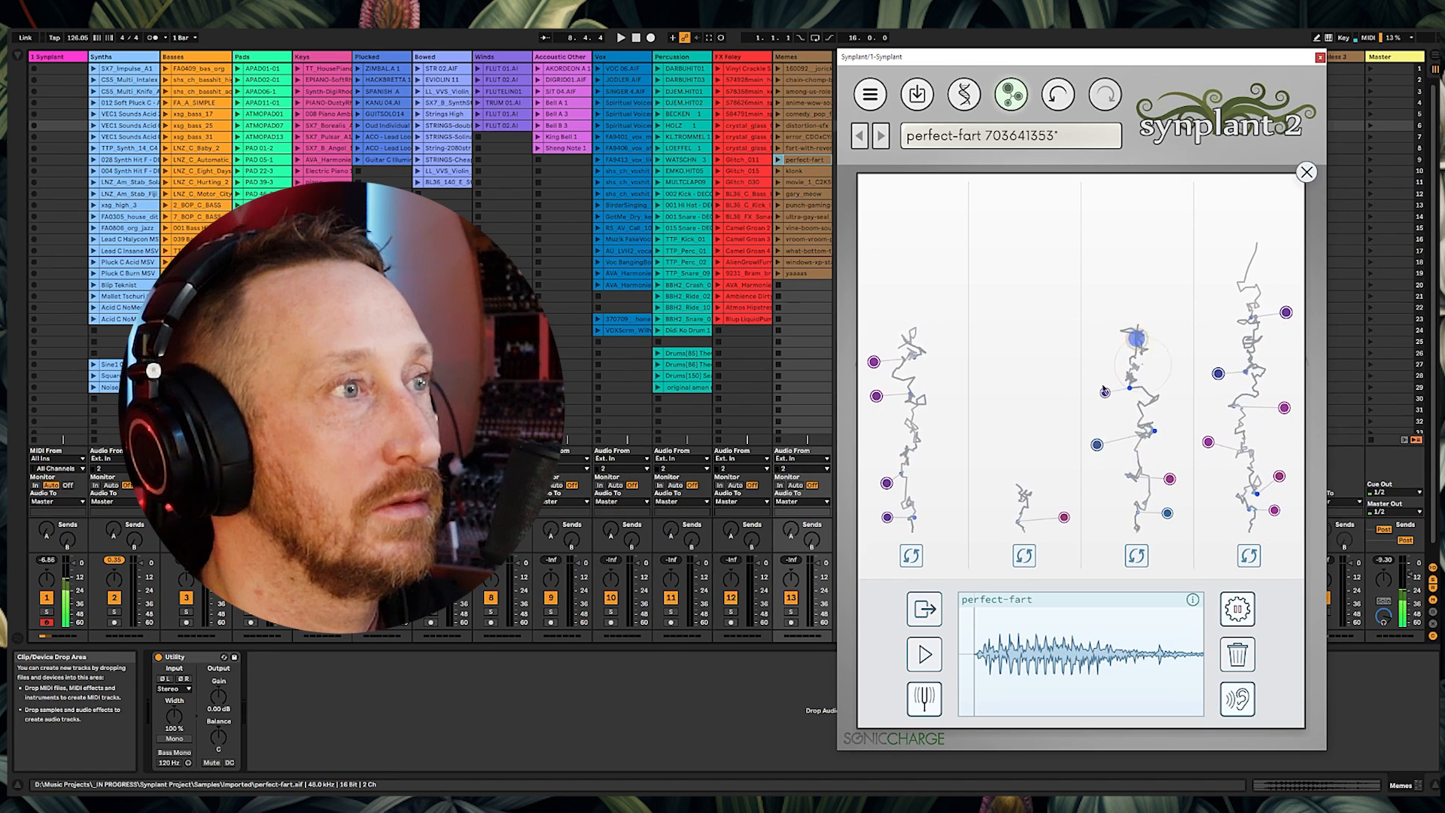
{"action": "left_click", "coordinate": [1102, 393]}
Step: Load the klonk clip as reference and generate patches from it
{"action": "left_click_drag", "start_coordinate": [799, 172], "coordinate": [969, 666]}
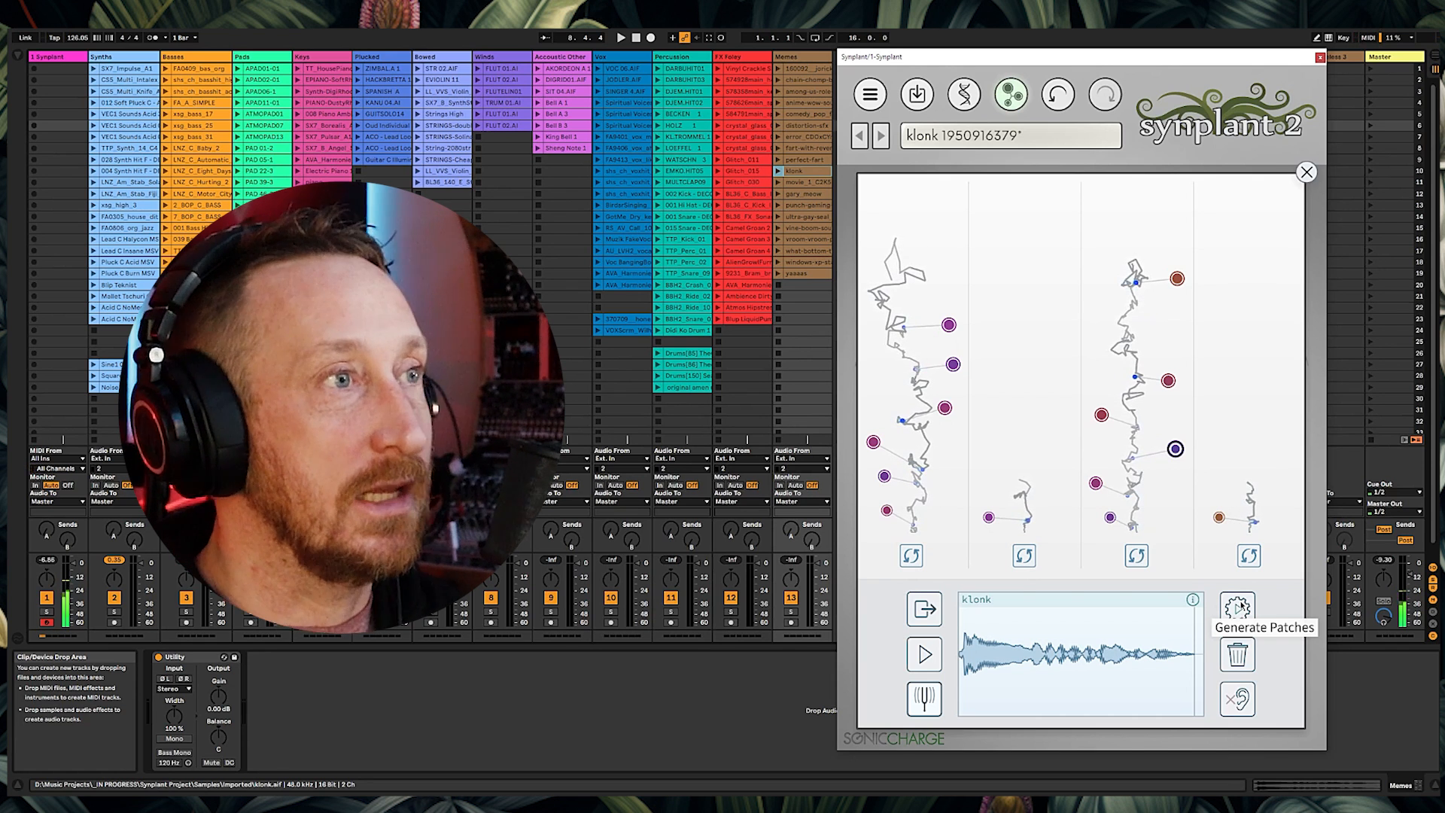
{"action": "left_click", "coordinate": [1237, 608]}
Step: Load the movie_1_C2K5NH0 clip as reference and preview it
{"action": "left_click_drag", "start_coordinate": [806, 184], "coordinate": [978, 653]}
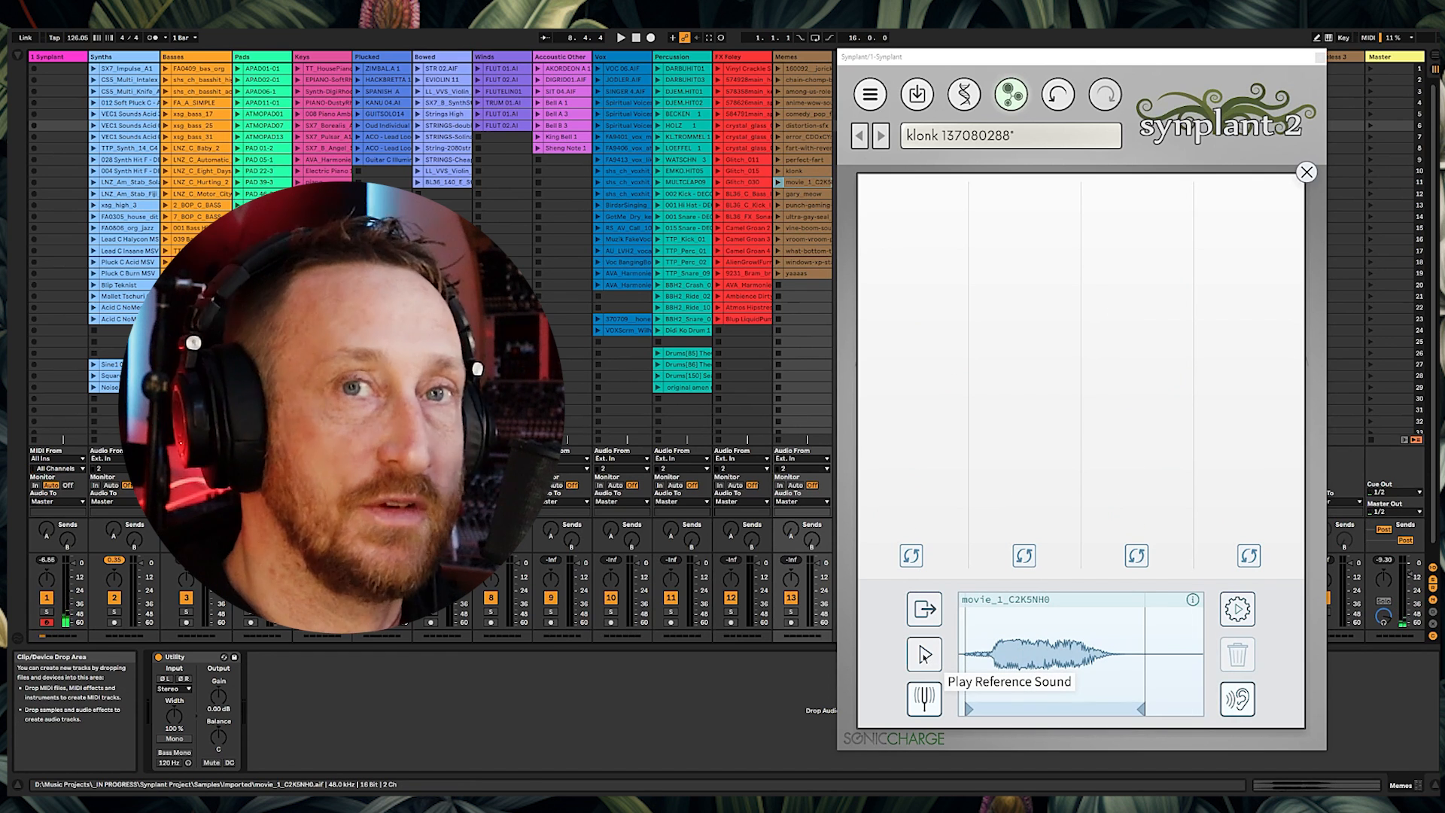
{"action": "left_click", "coordinate": [920, 655]}
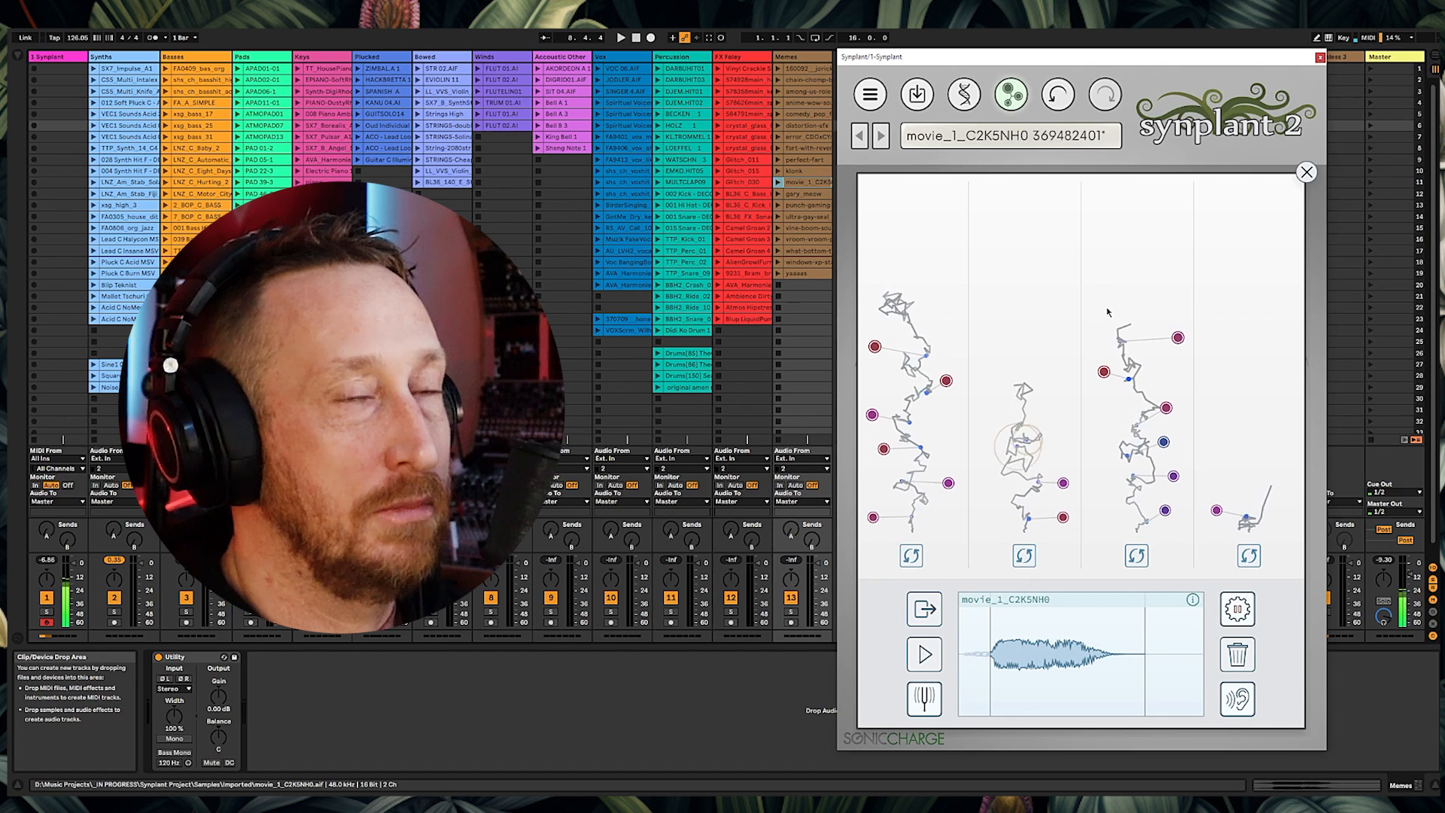
Step: Load the gary_meow clip as reference, preview it several times, and generate patches
{"action": "left_click_drag", "start_coordinate": [791, 200], "coordinate": [958, 655]}
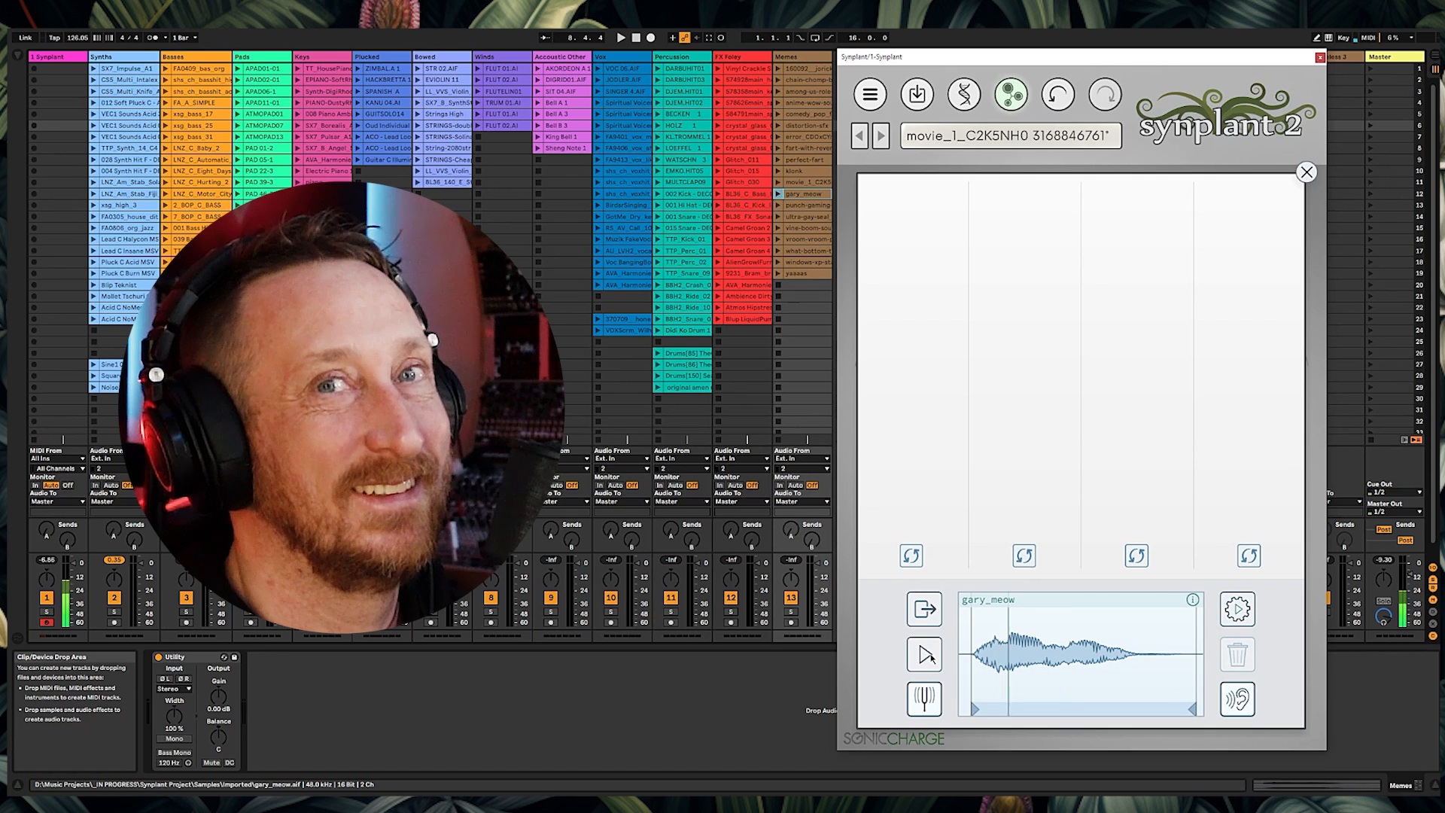
{"action": "left_click", "coordinate": [931, 655]}
{"action": "left_click", "coordinate": [931, 657]}
{"action": "left_click", "coordinate": [931, 657]}
{"action": "left_click", "coordinate": [931, 657]}
{"action": "left_click", "coordinate": [931, 657]}
{"action": "left_click", "coordinate": [931, 657]}
{"action": "left_click", "coordinate": [1239, 614]}
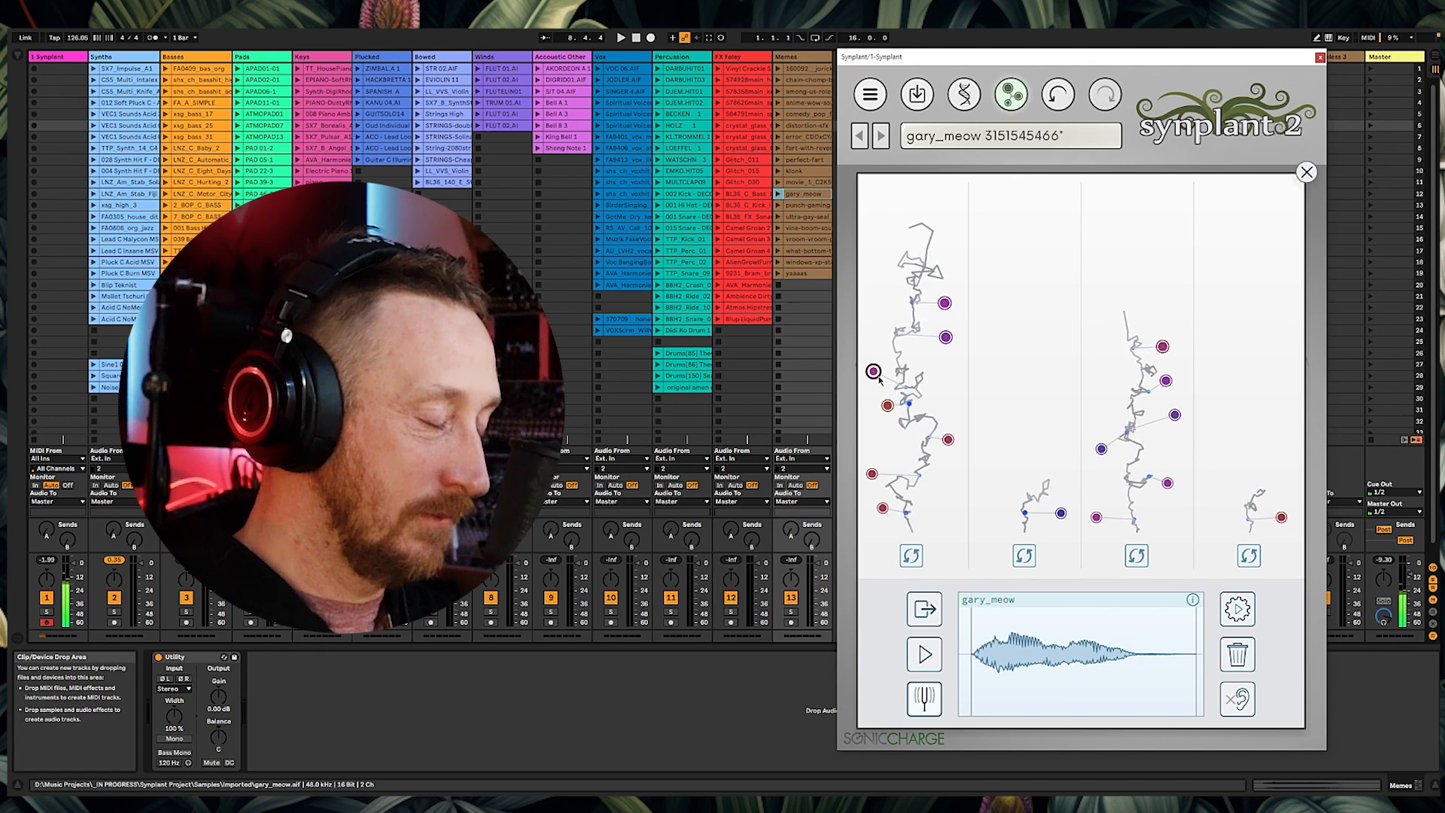
Step: Load the ultra-gay-seal_1 clip as reference, stop the playing clip, and move the reference's start marker later
{"action": "left_click_drag", "start_coordinate": [802, 206], "coordinate": [1078, 691]}
{"action": "left_click_drag", "start_coordinate": [802, 217], "coordinate": [1068, 661]}
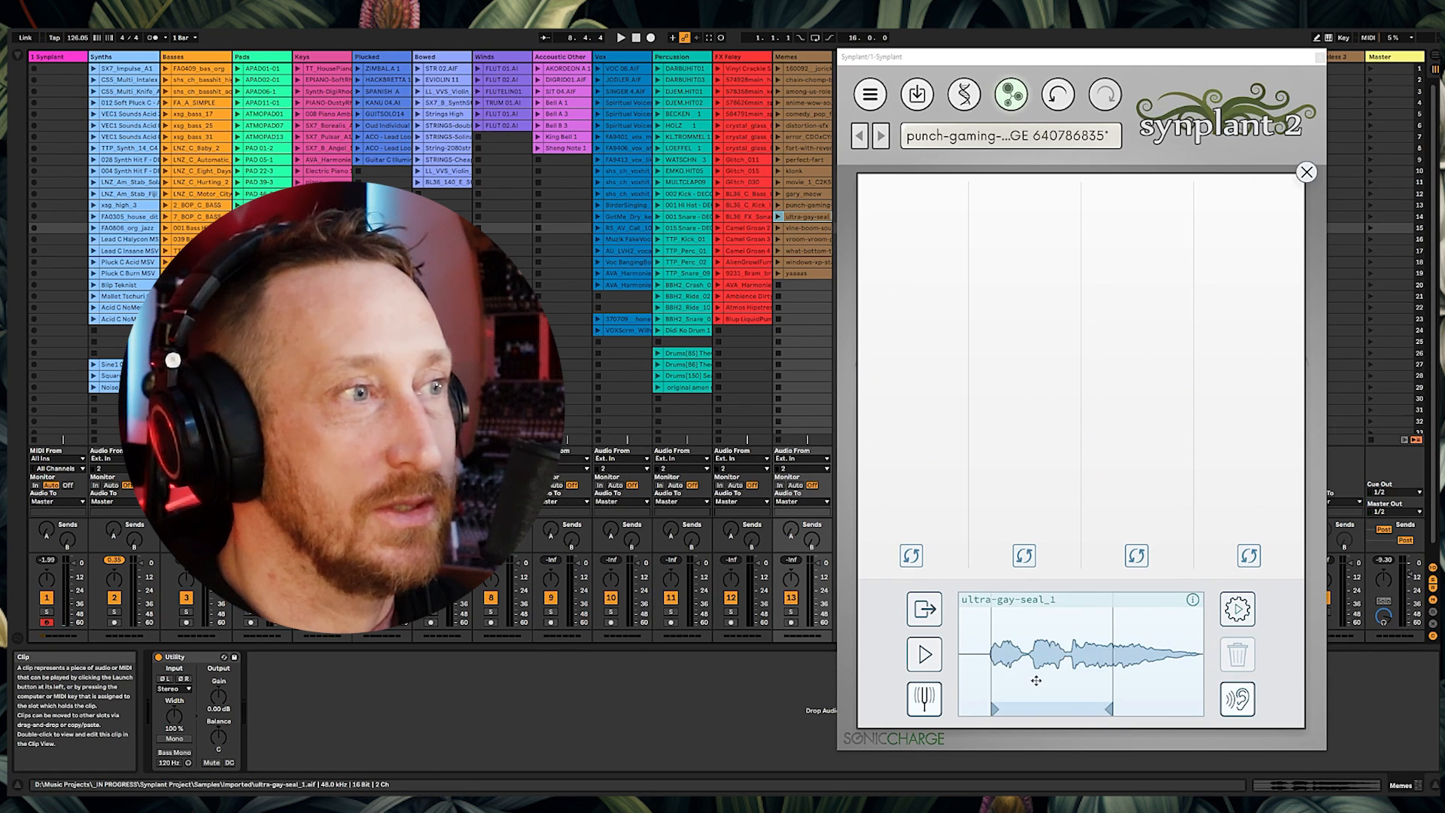
{"action": "left_click", "coordinate": [778, 217]}
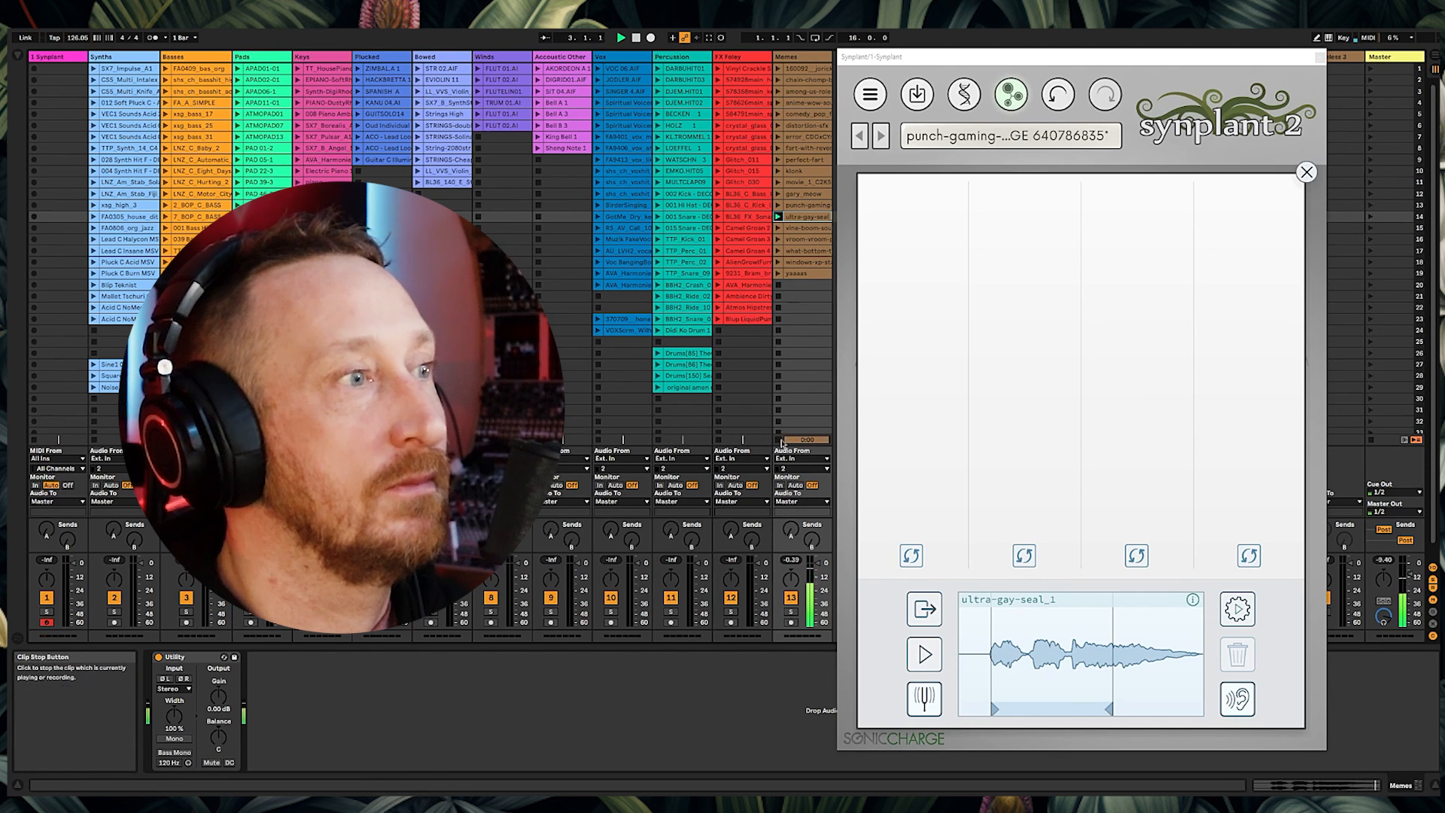
{"action": "left_click_drag", "start_coordinate": [1050, 709], "coordinate": [1125, 712]}
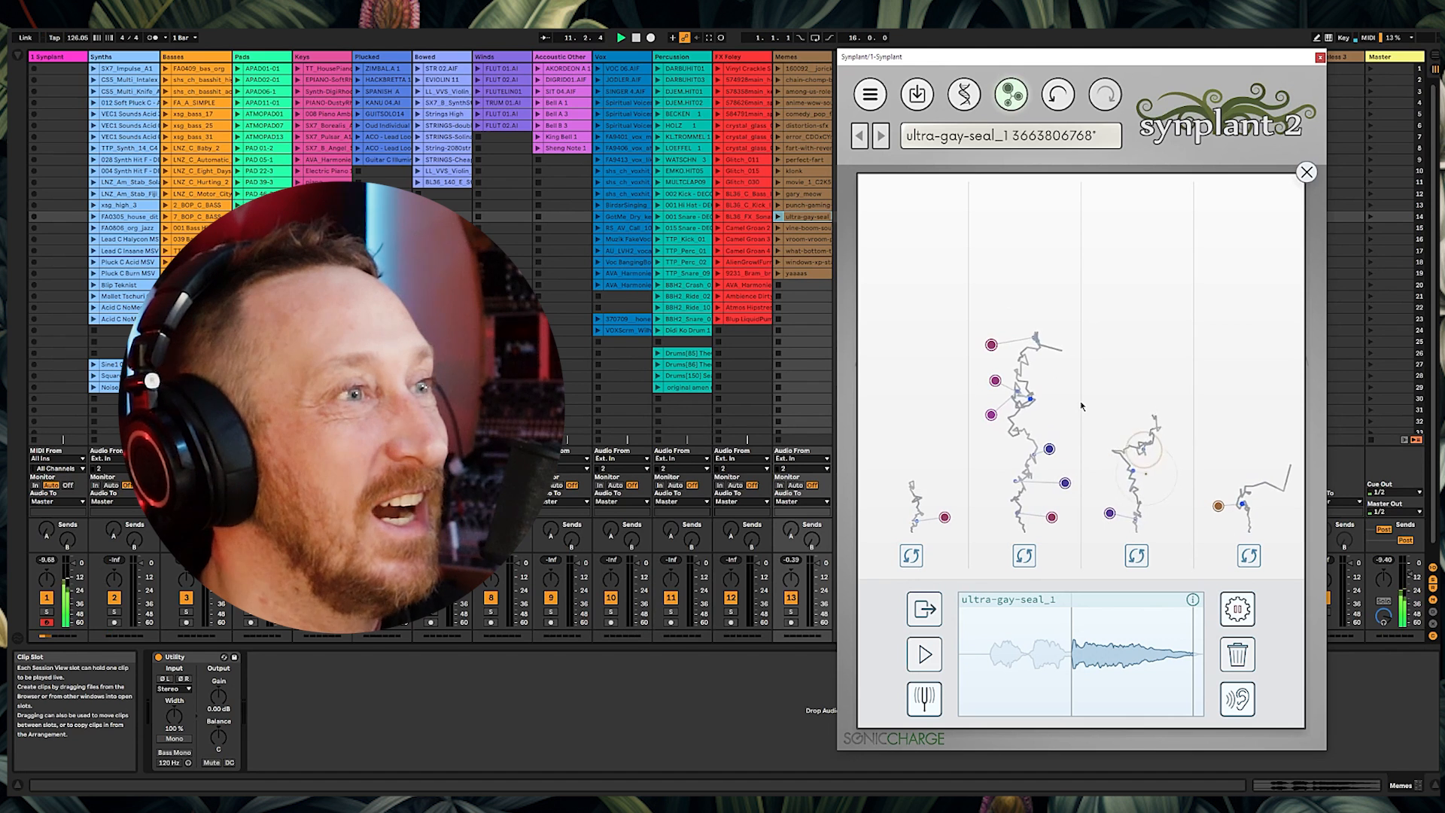
Step: Generate patches from the trimmed ultra-gay-seal_1 reference and audition one of them
{"action": "left_click", "coordinate": [1250, 618]}
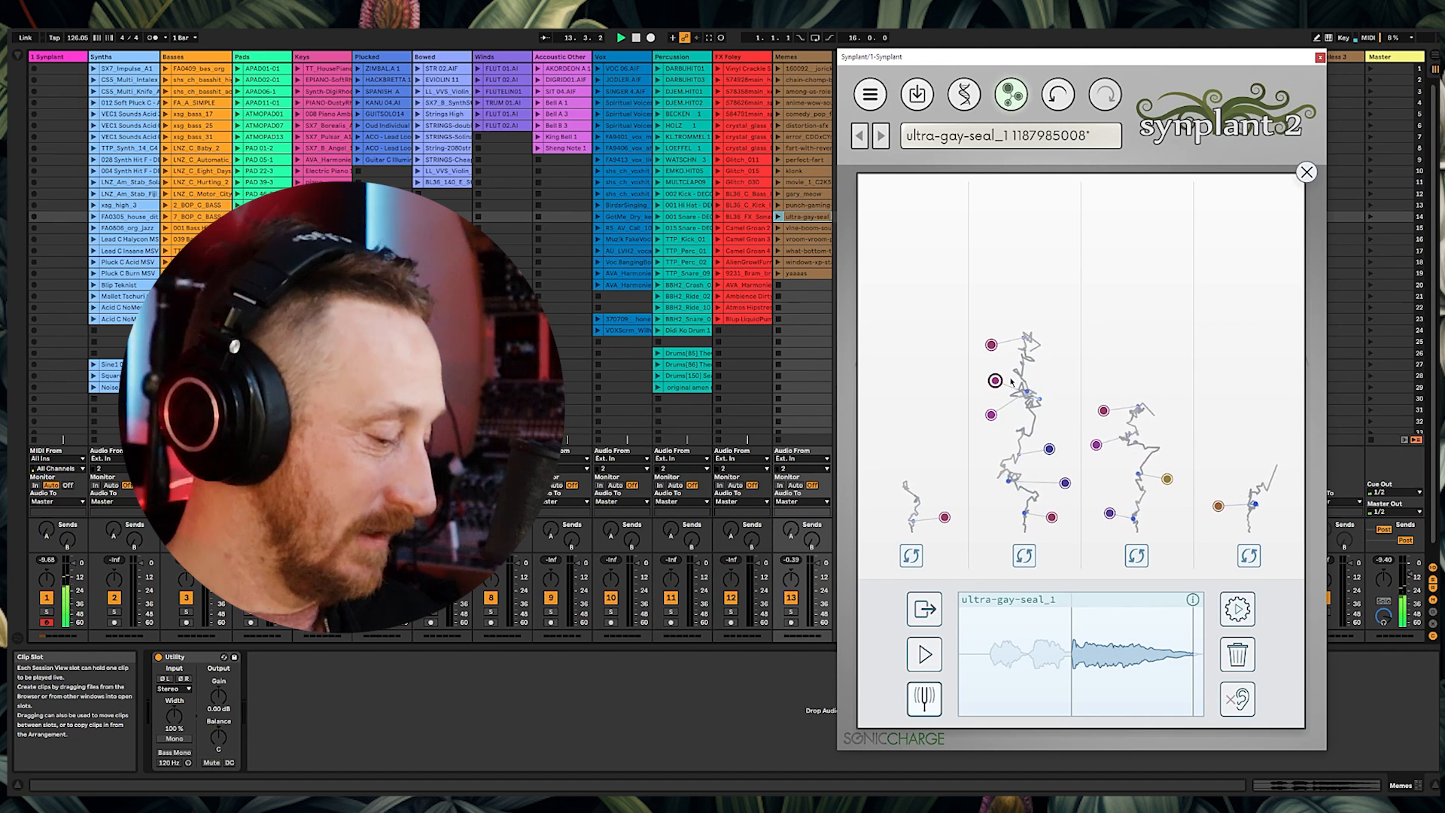
{"action": "left_click", "coordinate": [995, 380]}
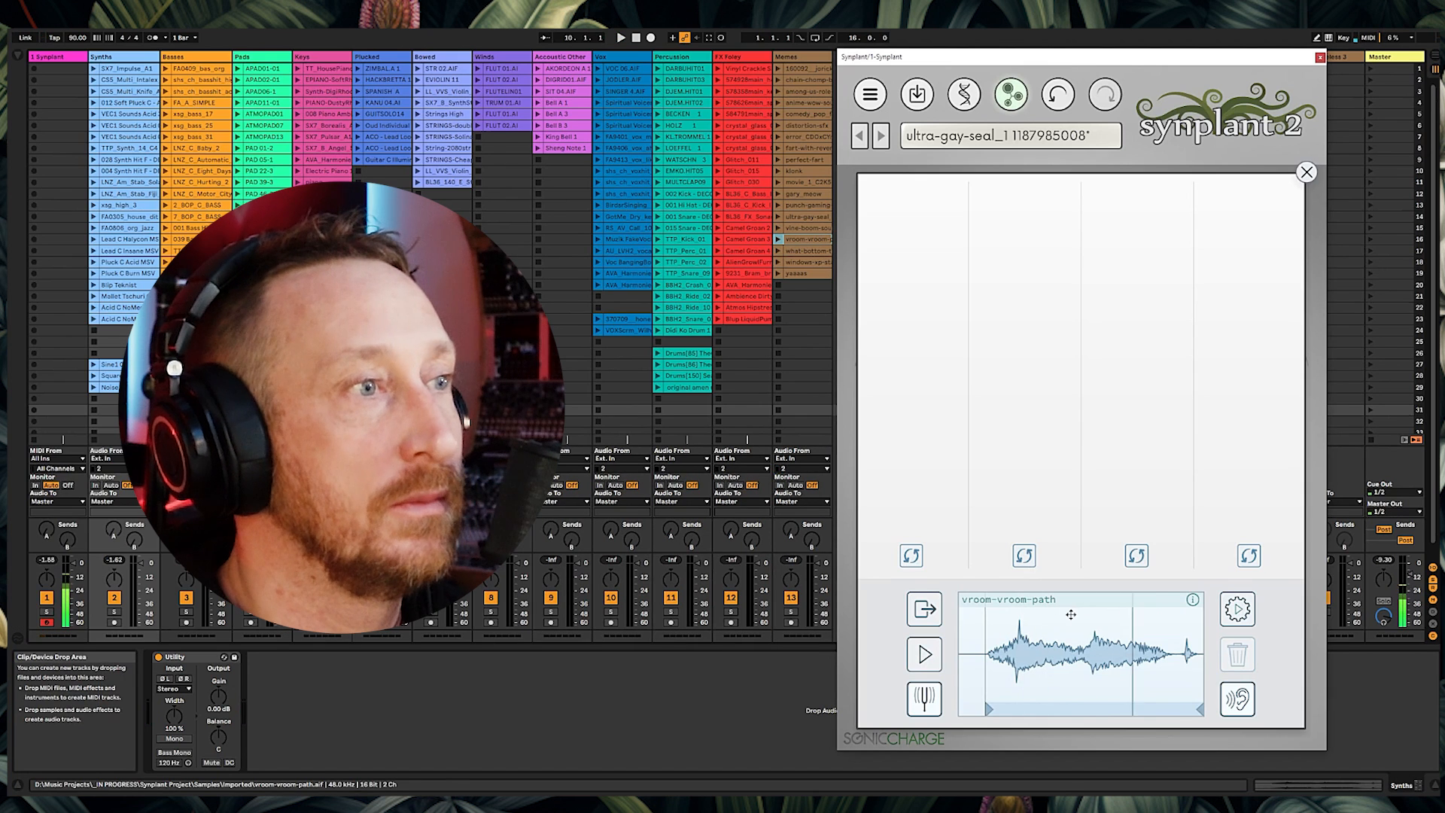
Step: Move the vroom-vroom-path reference's end marker earlier and preview the trimmed sound
{"action": "left_click_drag", "start_coordinate": [1197, 712], "coordinate": [1085, 713]}
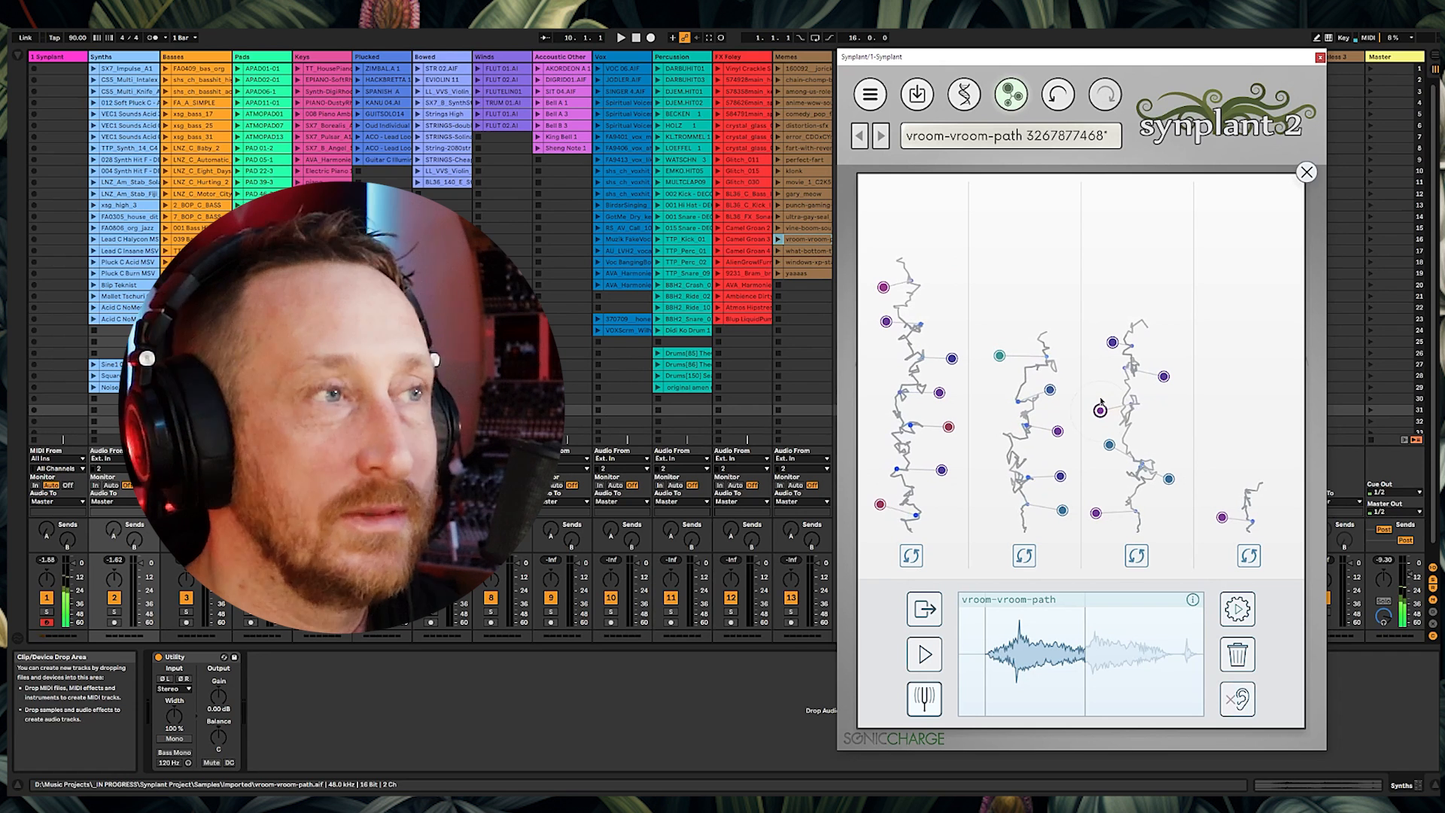
{"action": "left_click", "coordinate": [929, 663]}
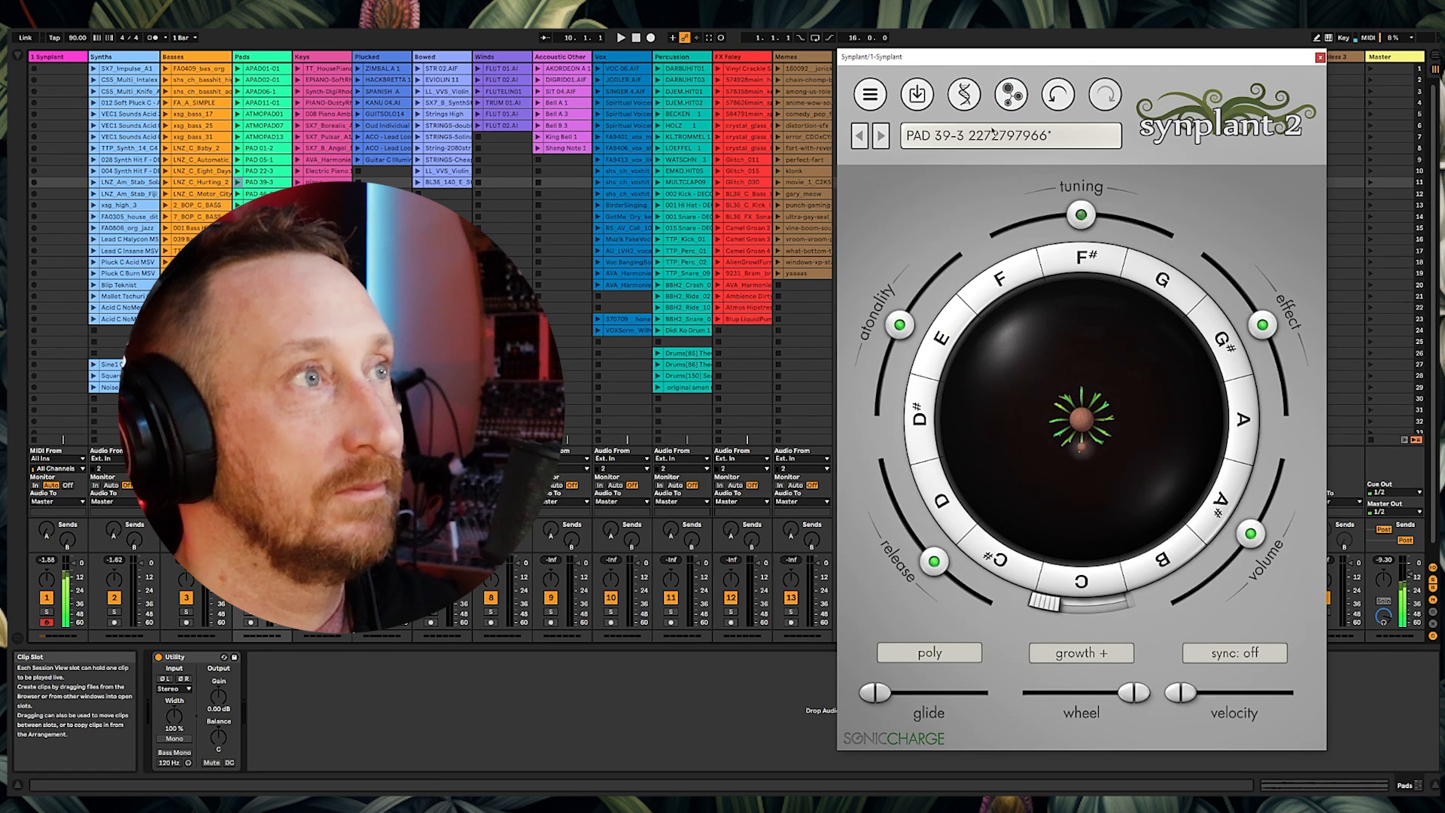
Step: Open the PAD 39-3 patch's plant view and adjust its release and atonality knobs
{"action": "left_click", "coordinate": [965, 95]}
{"action": "left_click", "coordinate": [965, 95]}
{"action": "left_click_drag", "start_coordinate": [953, 578], "coordinate": [955, 587]}
{"action": "left_click_drag", "start_coordinate": [900, 325], "coordinate": [876, 410]}
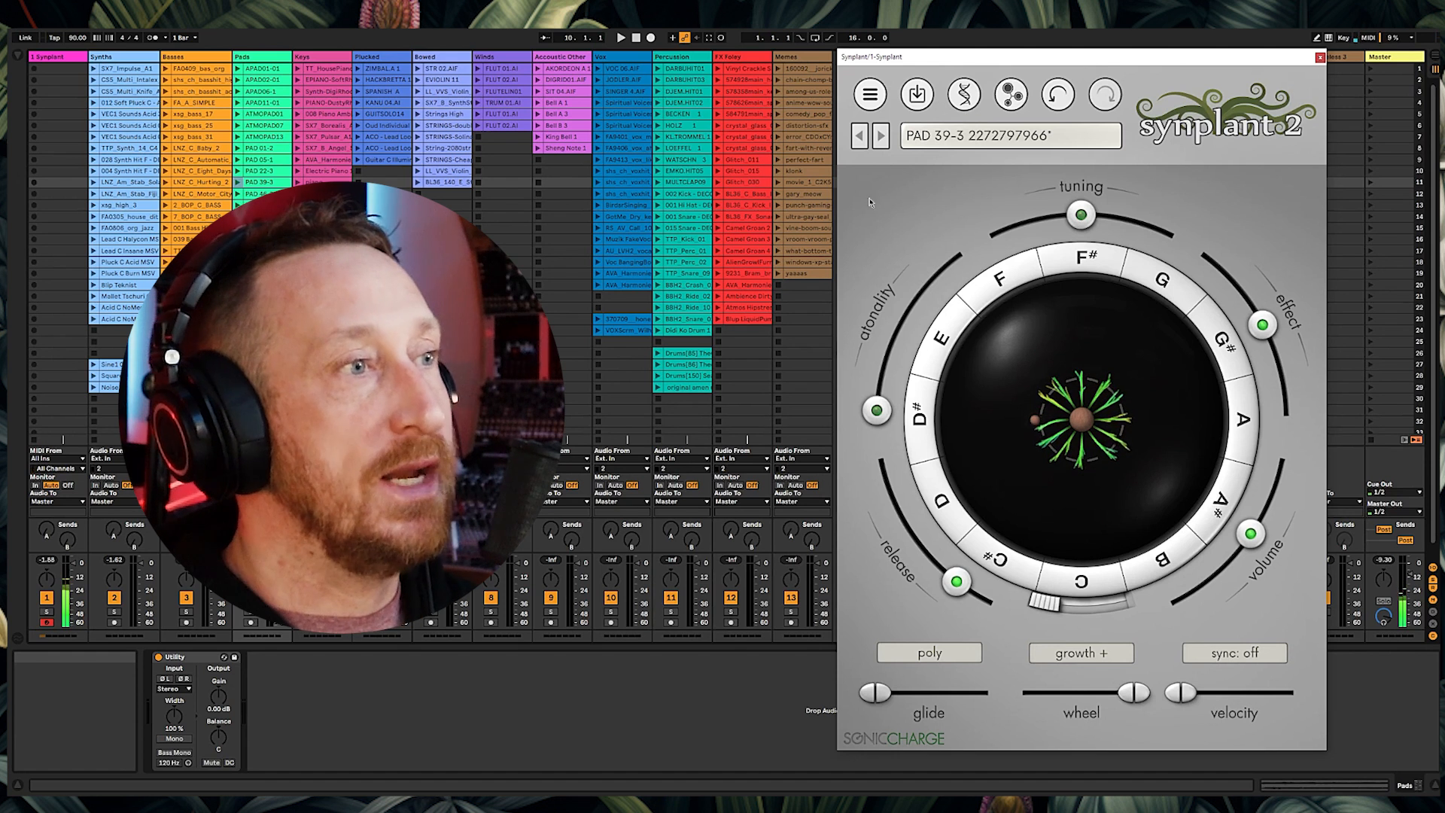
{"action": "left_click_drag", "start_coordinate": [956, 580], "coordinate": [978, 596]}
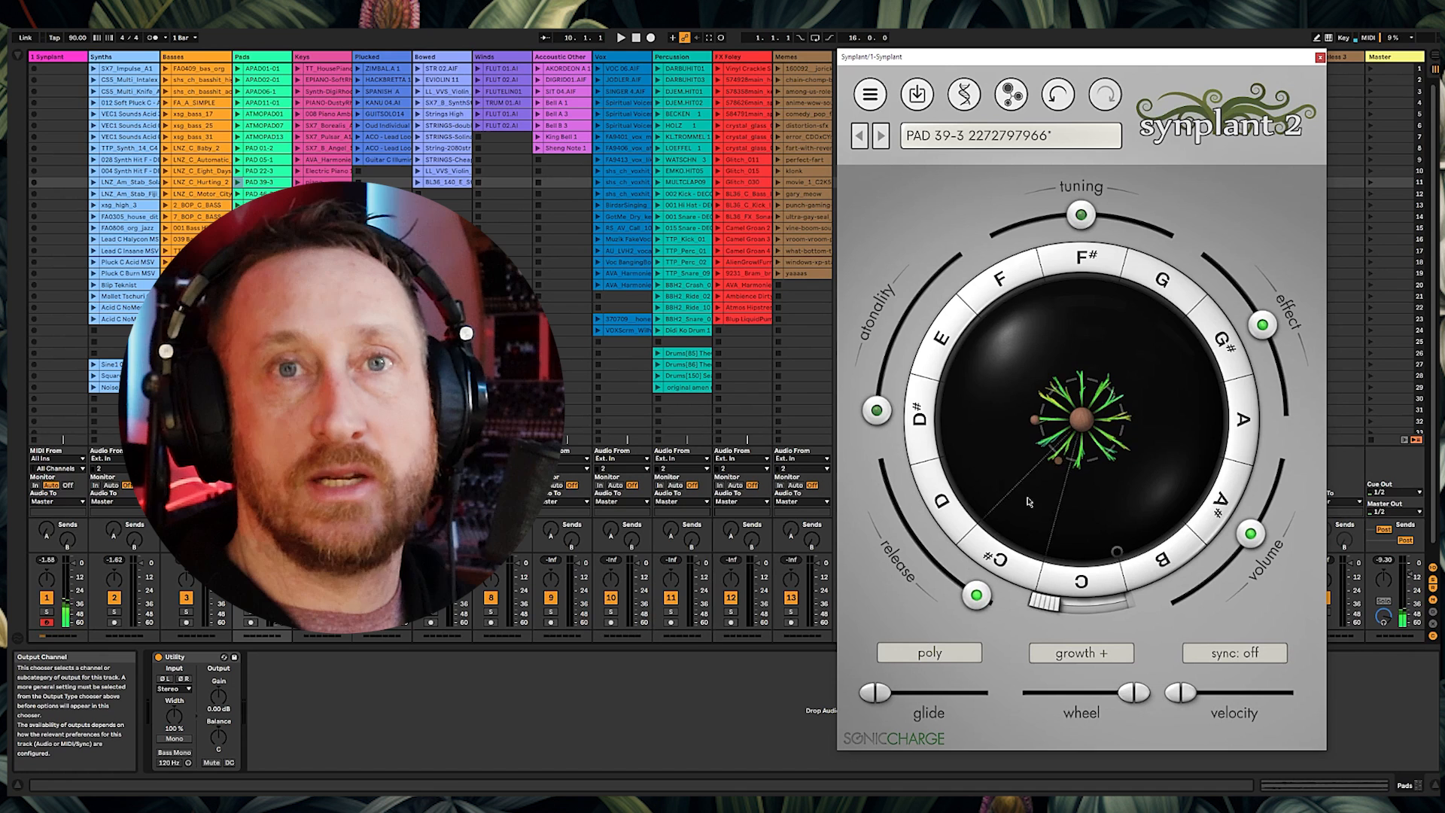
Step: Lower the release slightly and drag the plant's branches to reshape the patch's sound
{"action": "mouse_move", "coordinate": [1085, 229]}
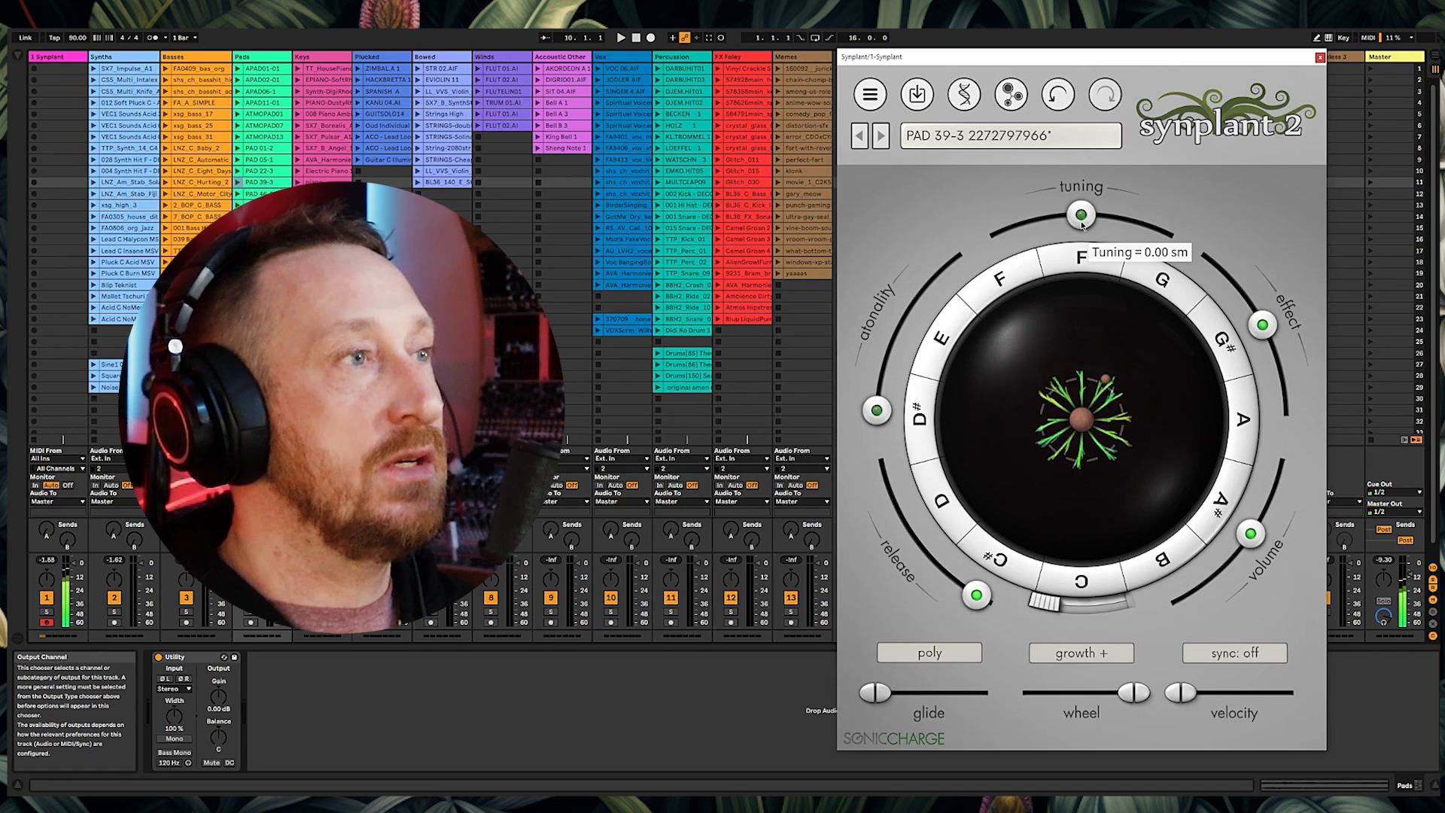
{"action": "left_click_drag", "start_coordinate": [961, 566], "coordinate": [963, 586]}
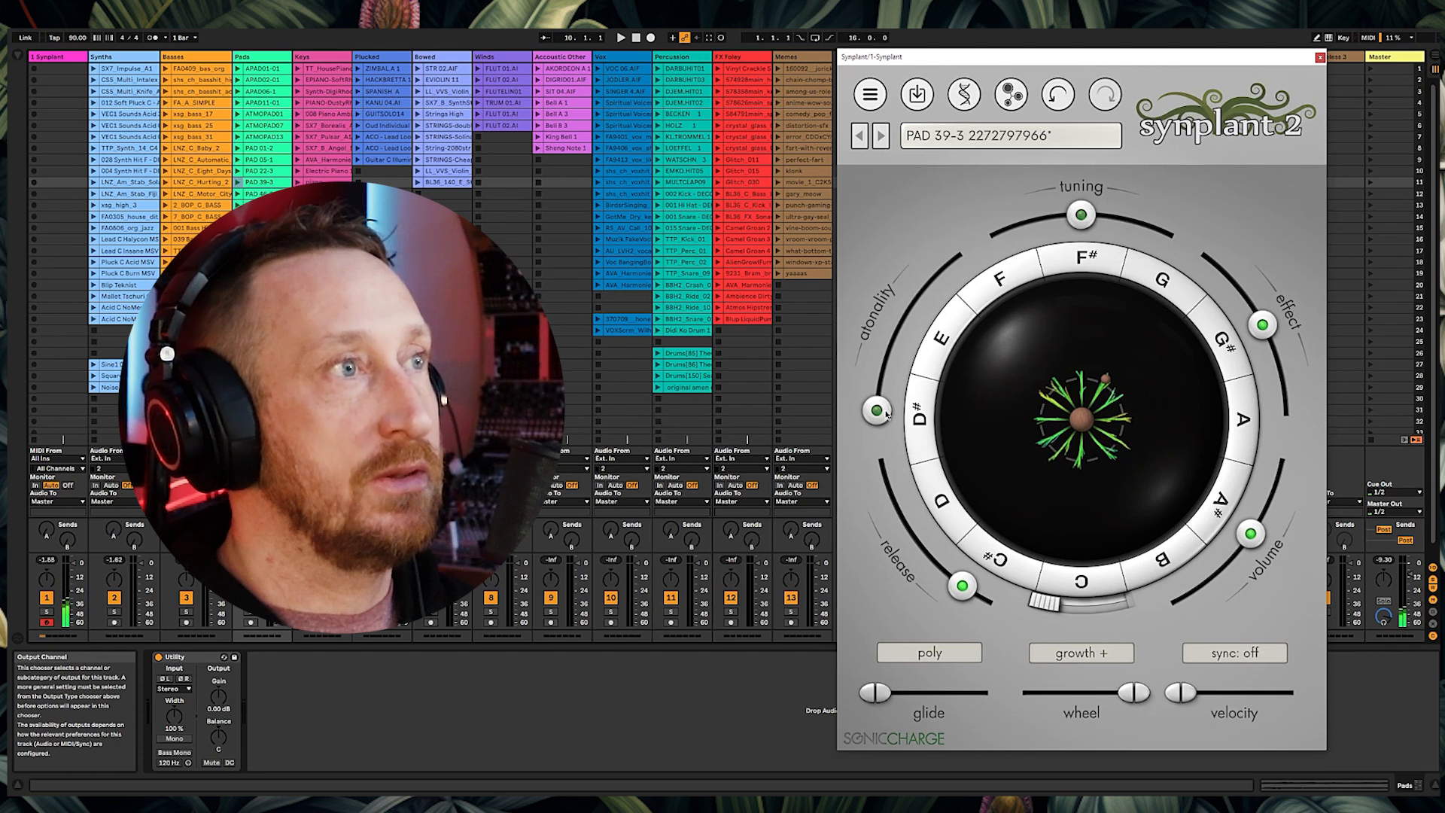
{"action": "mouse_move", "coordinate": [886, 413]}
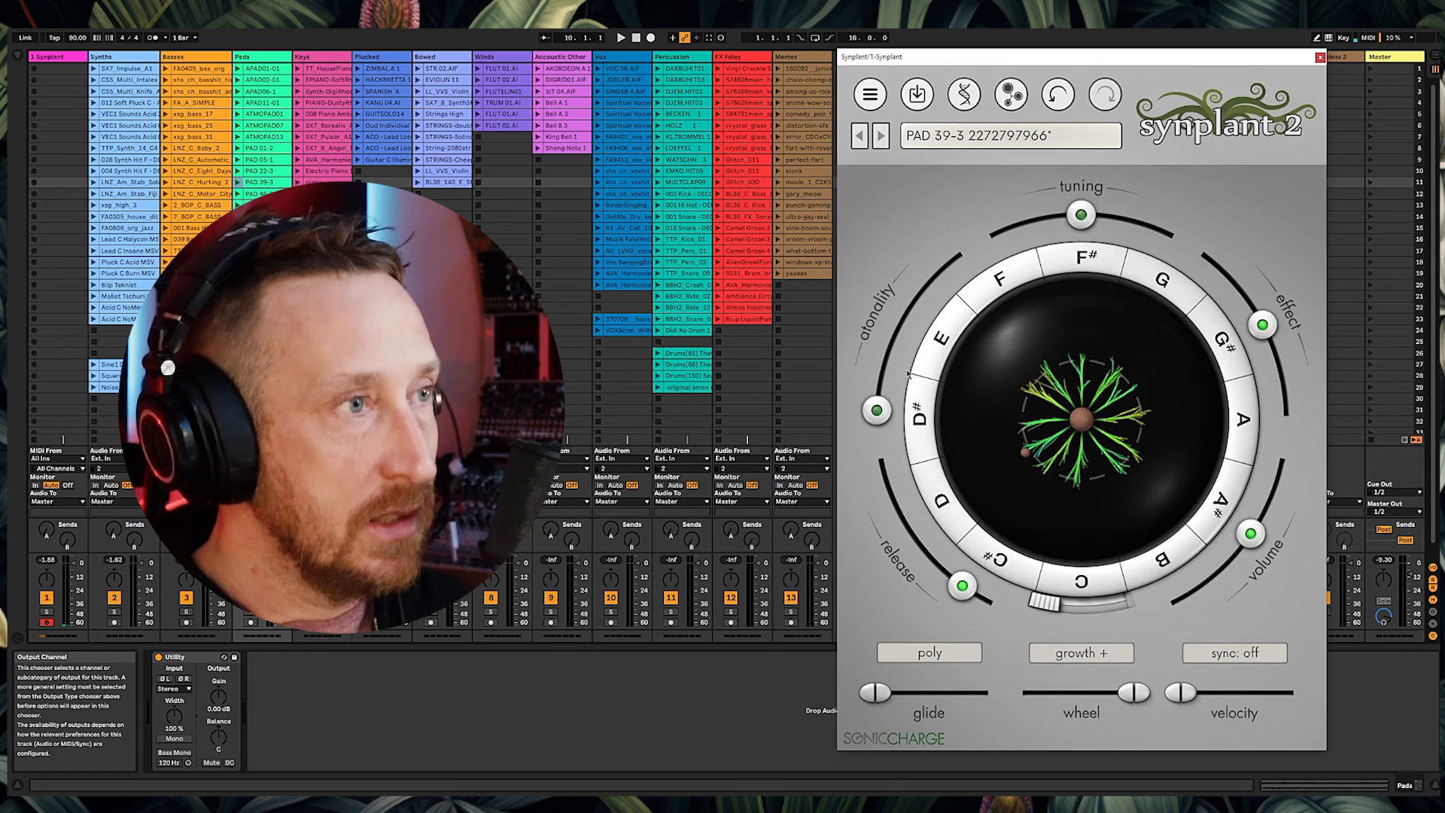
{"action": "left_click_drag", "start_coordinate": [1077, 464], "coordinate": [1081, 466]}
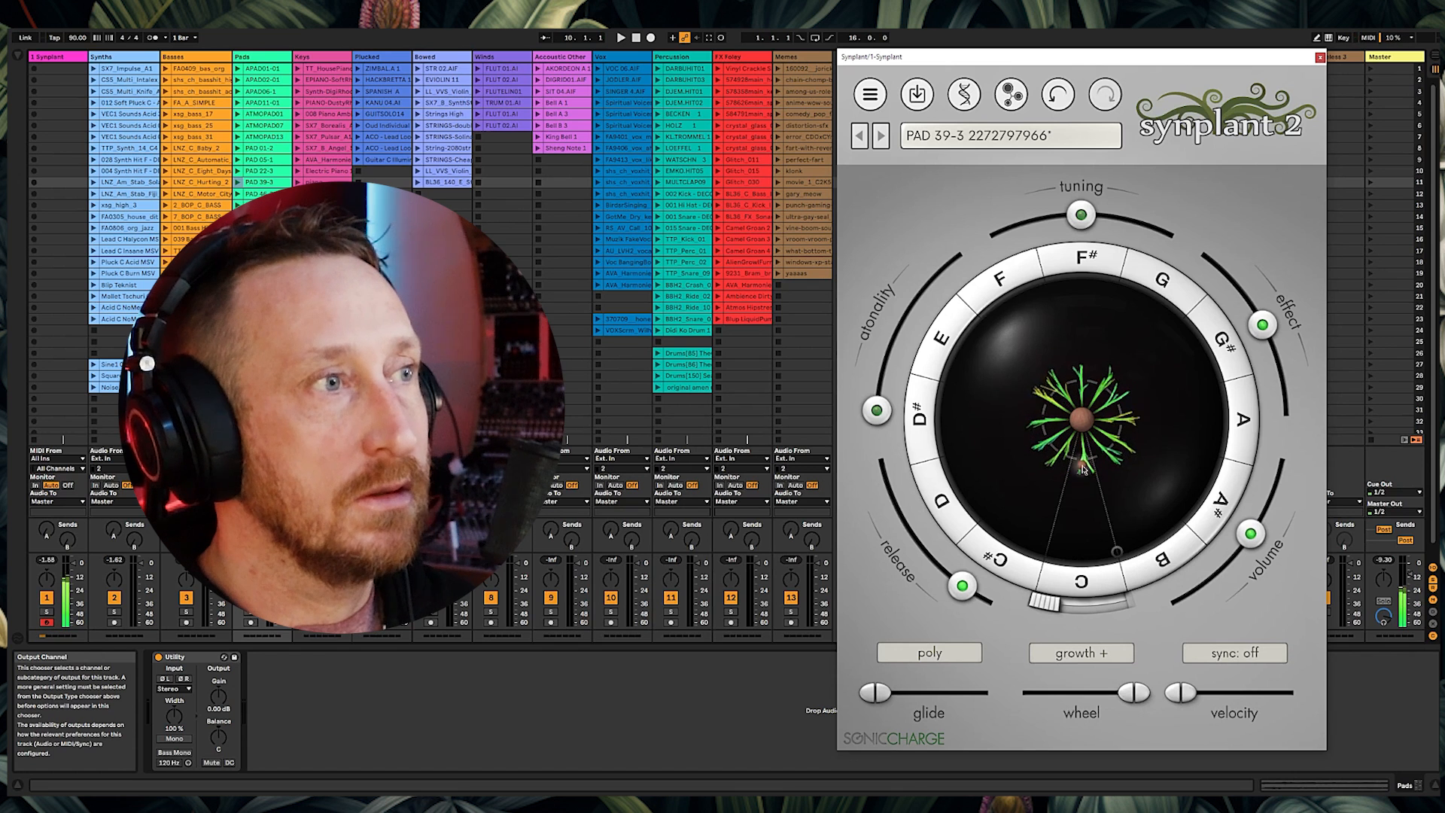
{"action": "left_click_drag", "start_coordinate": [1085, 532], "coordinate": [1082, 466]}
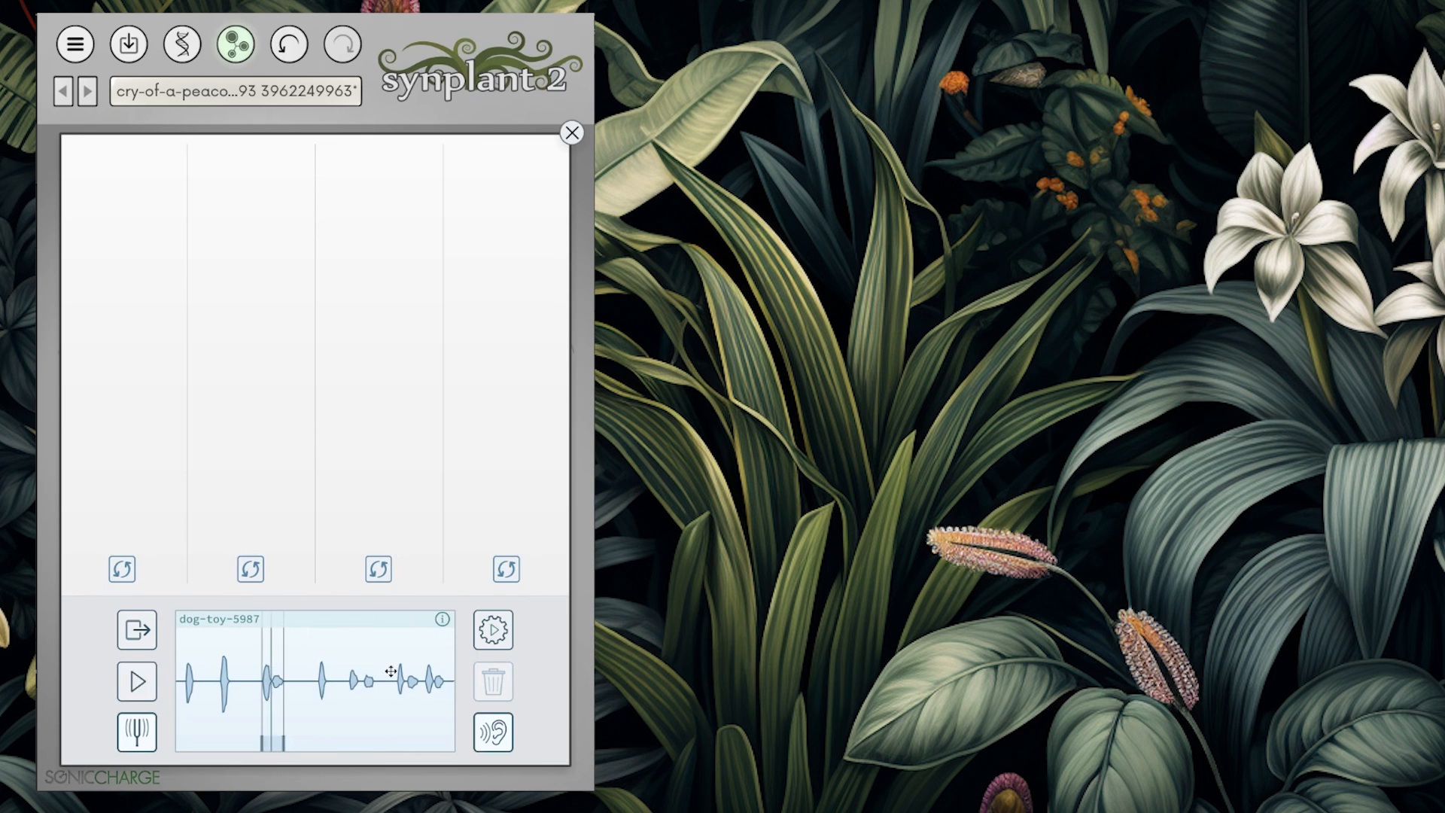
Step: Toggle the pitch-tracking option for the Genopatch reference sound
{"action": "left_click", "coordinate": [509, 637]}
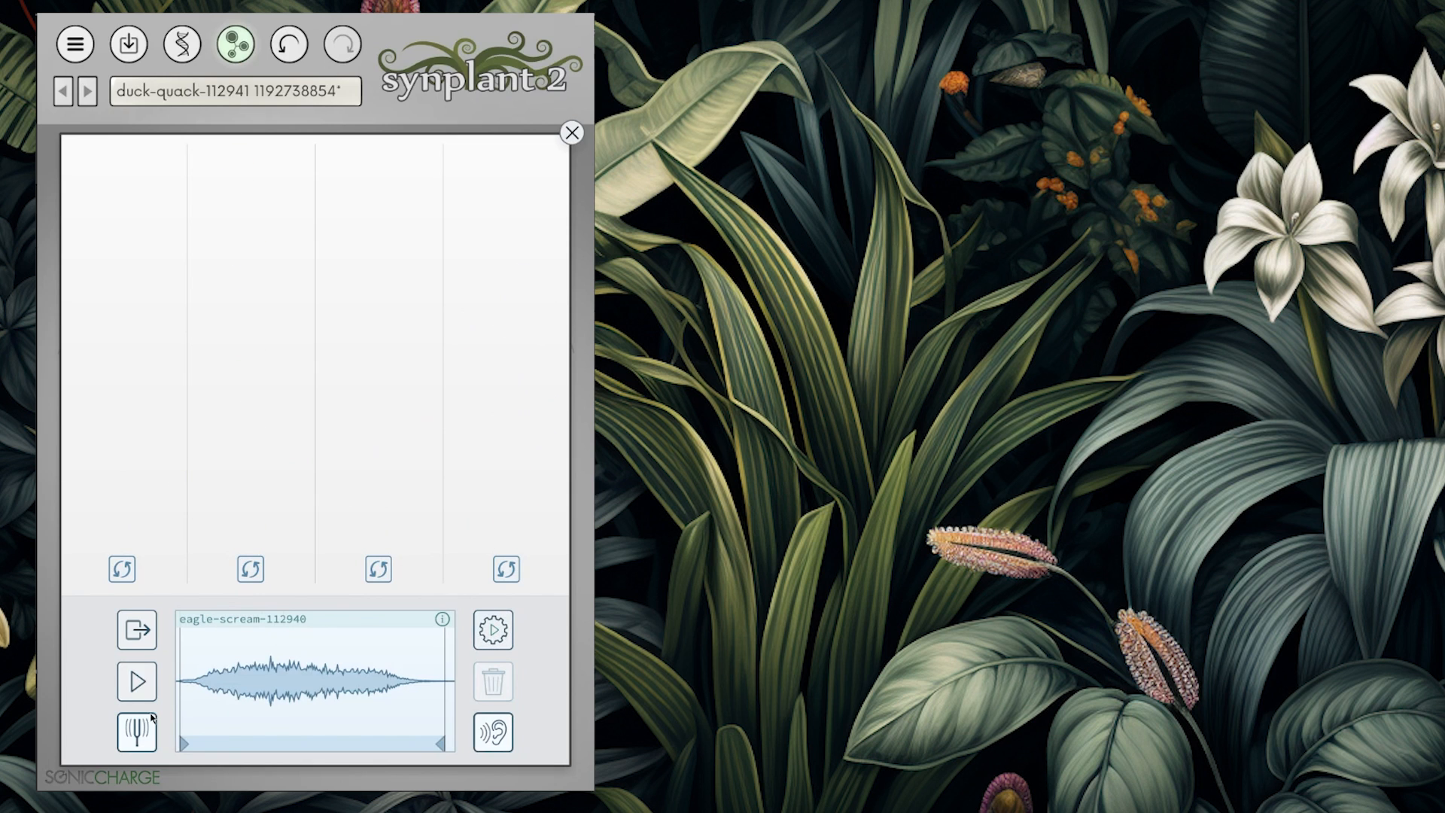
{"action": "left_click", "coordinate": [152, 717]}
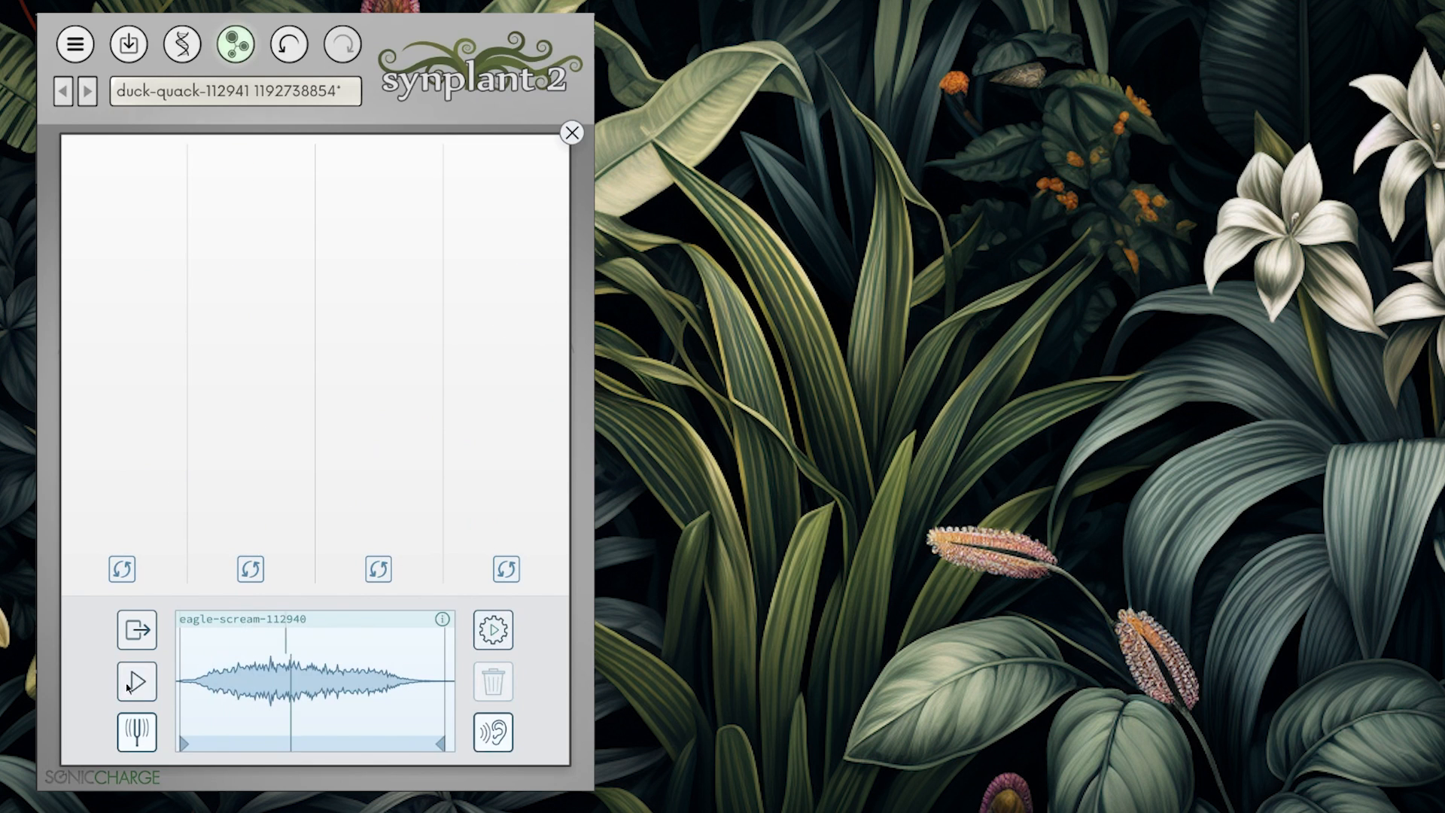